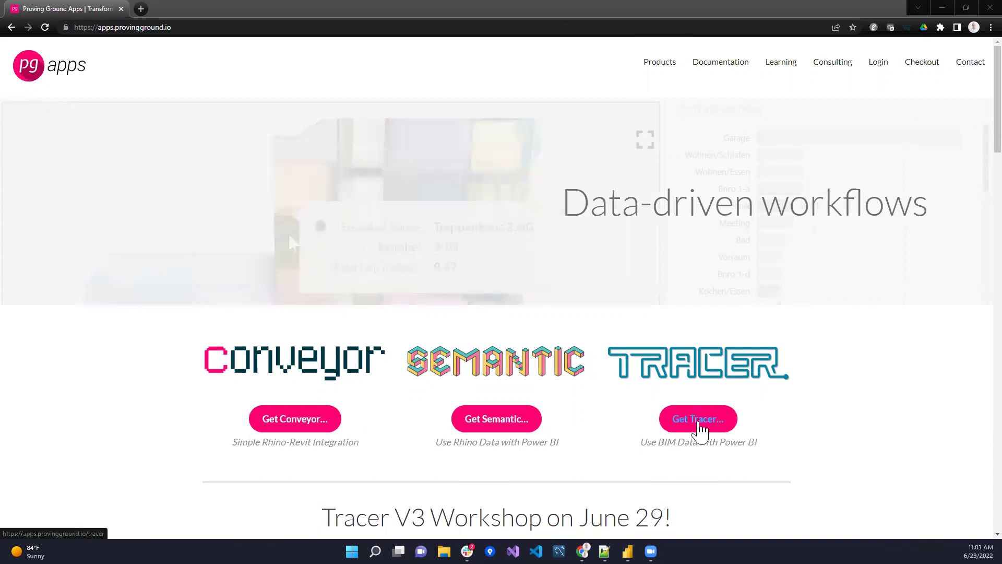
Open the Tracer product page and review its Power BI for Revit and IFC Data section
{"action": "left_click", "coordinate": [701, 428]}
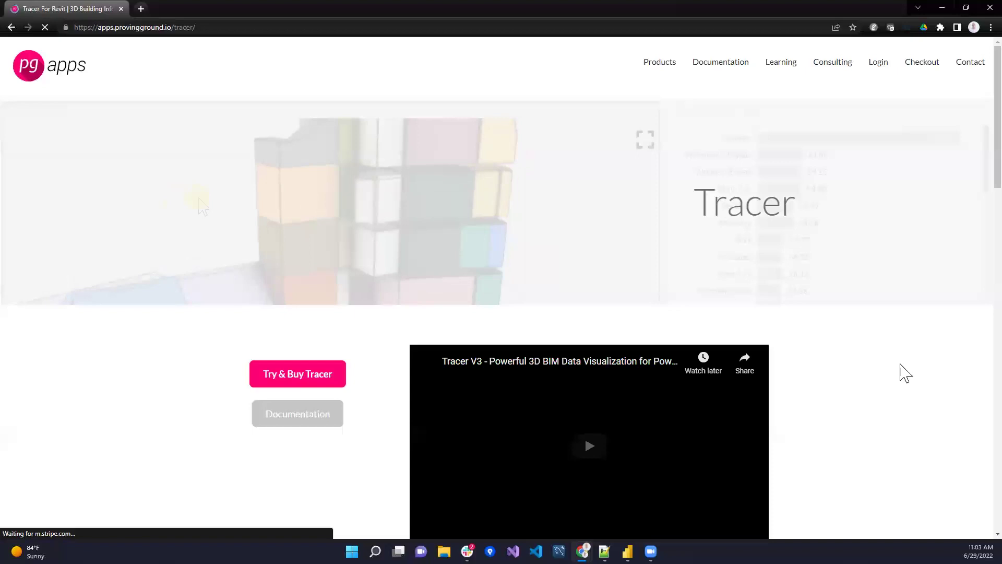
{"action": "scroll", "coordinate": [559, 358], "scroll_direction": "down", "scroll_amount": 3}
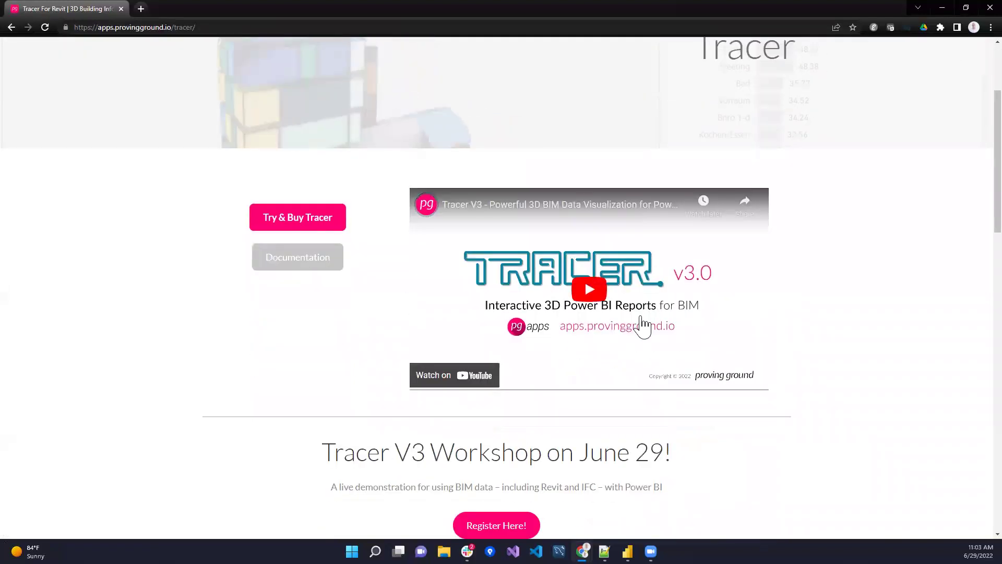
{"action": "scroll", "coordinate": [412, 360], "scroll_direction": "down", "scroll_amount": 5}
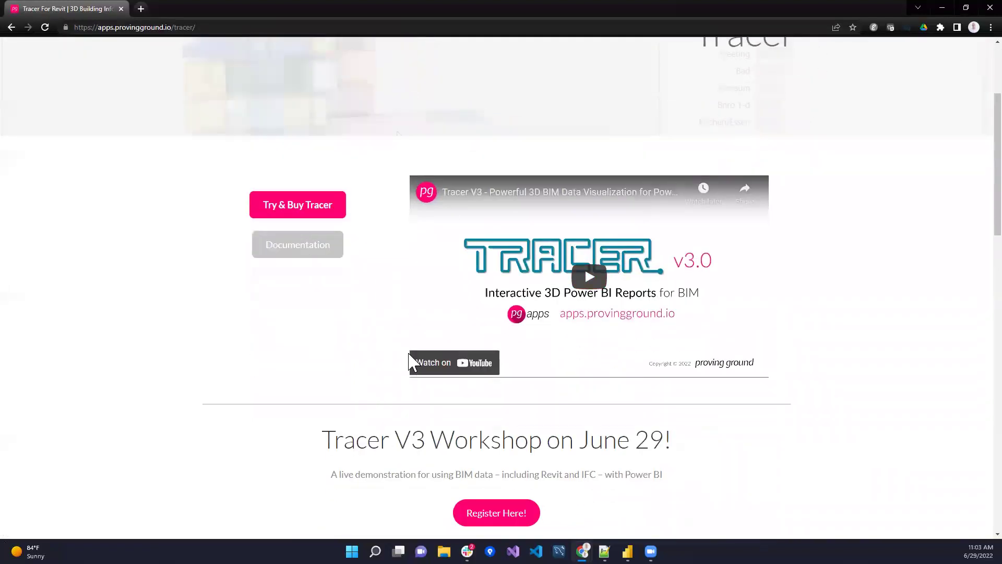
{"action": "scroll", "coordinate": [412, 360], "scroll_direction": "down", "scroll_amount": 5}
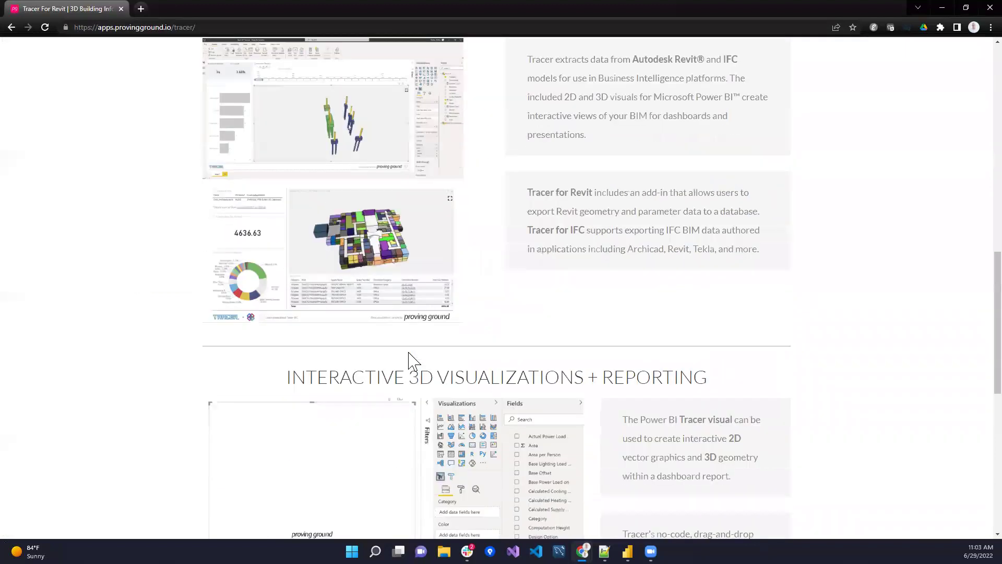
{"action": "scroll", "coordinate": [412, 358], "scroll_direction": "up", "scroll_amount": 3}
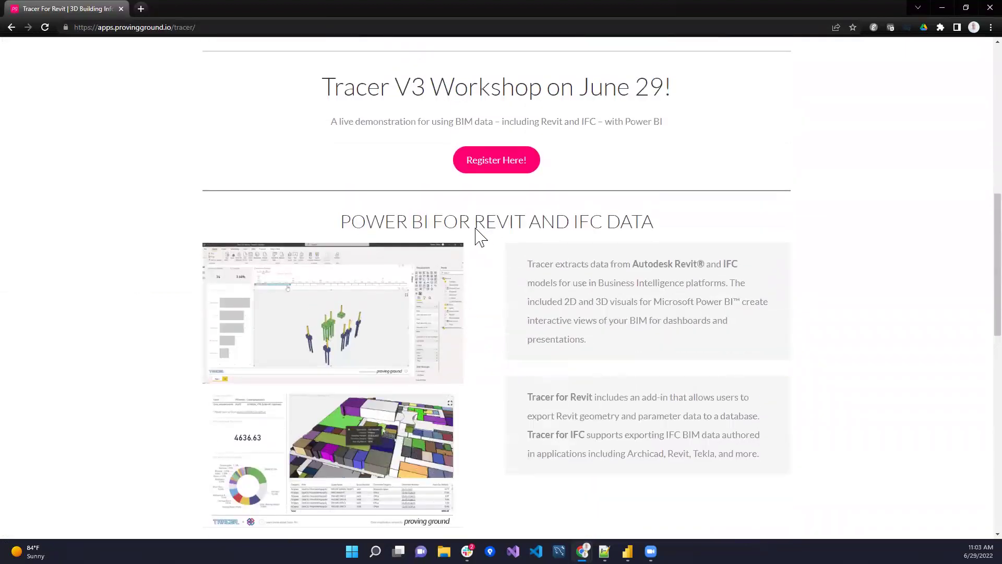
{"action": "scroll", "coordinate": [478, 224], "scroll_direction": "down", "scroll_amount": 1}
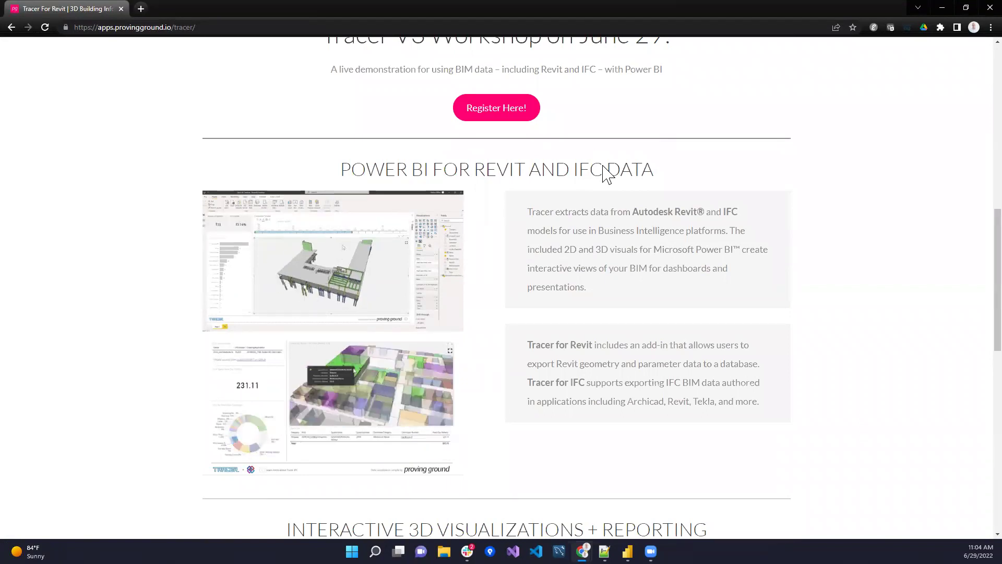
{"action": "scroll", "coordinate": [668, 226], "scroll_direction": "down", "scroll_amount": 2}
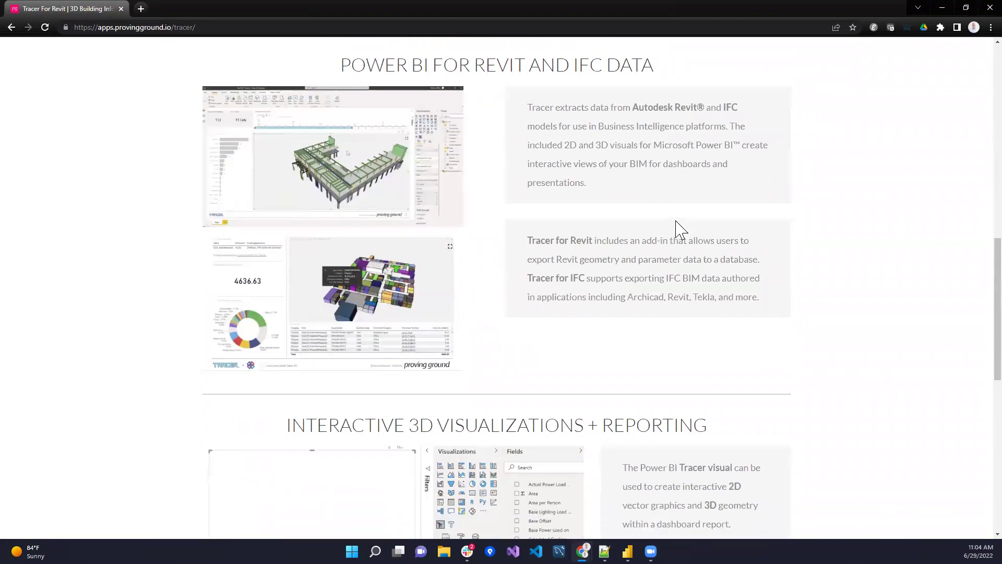
{"action": "scroll", "coordinate": [676, 229], "scroll_direction": "up", "scroll_amount": 1}
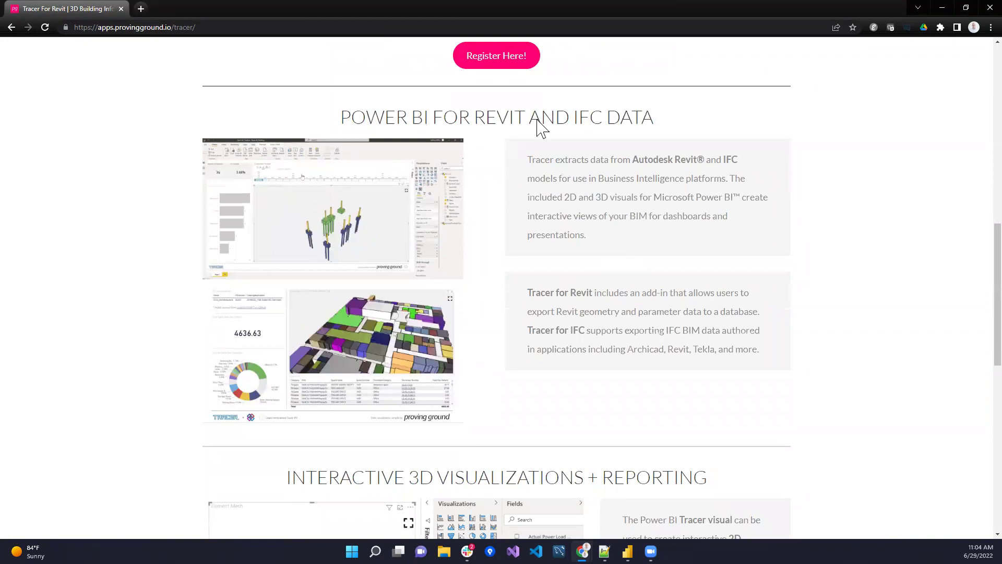
{"action": "left_click_drag", "start_coordinate": [525, 117], "coordinate": [476, 119]}
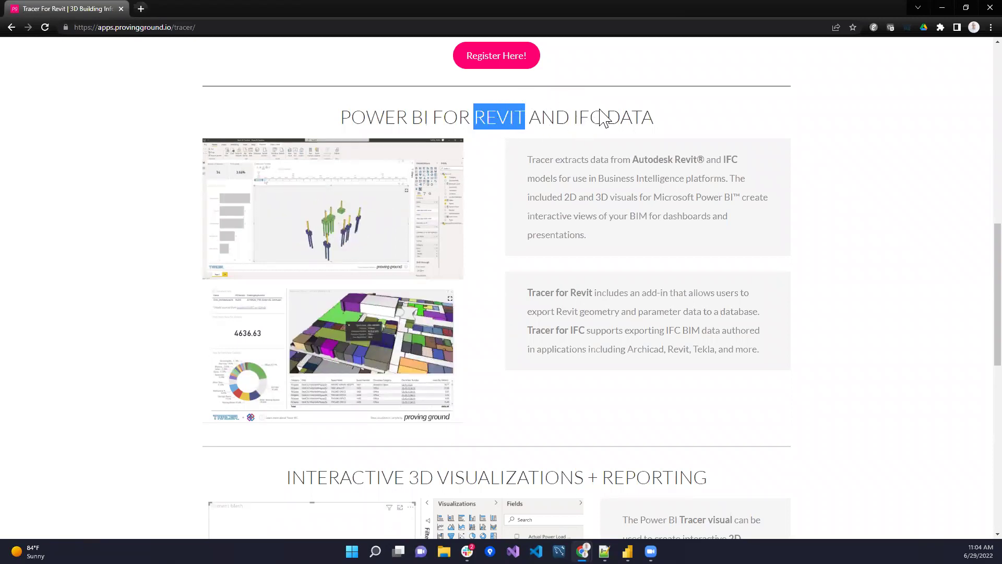
{"action": "left_click", "coordinate": [563, 172]}
Open the Try & Buy Tracer page and review the trial, V3 for Revit and V3 for IFC licensing options
{"action": "scroll", "coordinate": [637, 197], "scroll_direction": "up", "scroll_amount": 8}
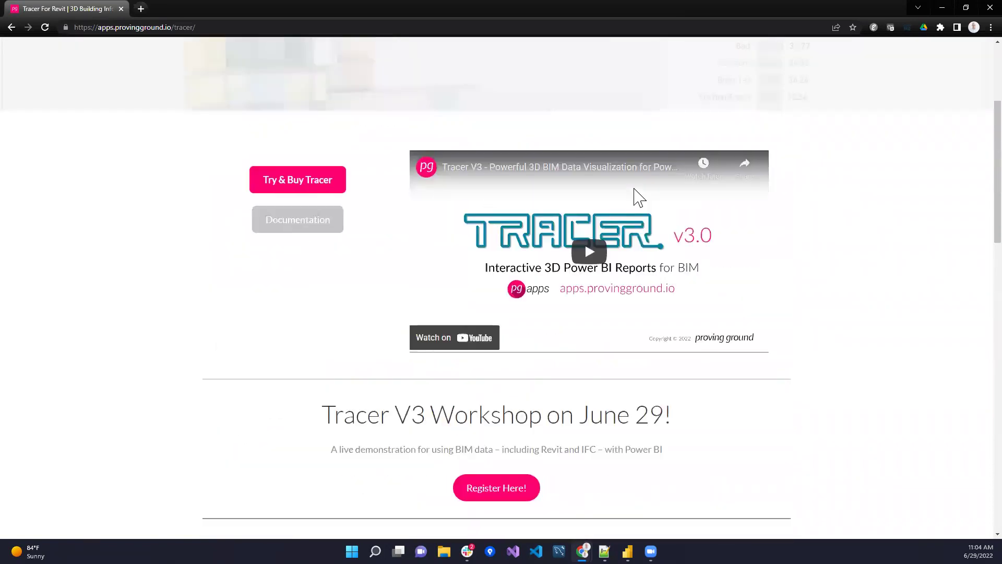
{"action": "scroll", "coordinate": [291, 262], "scroll_direction": "up", "scroll_amount": 3}
{"action": "scroll", "coordinate": [315, 324], "scroll_direction": "up", "scroll_amount": 1}
{"action": "left_click", "coordinate": [308, 383]}
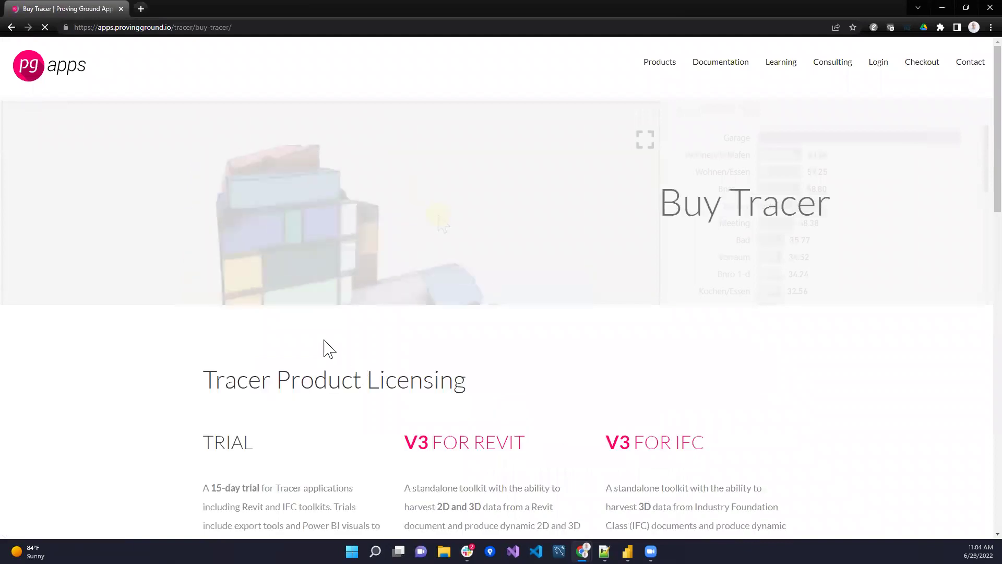
{"action": "scroll", "coordinate": [505, 365], "scroll_direction": "down", "scroll_amount": 3}
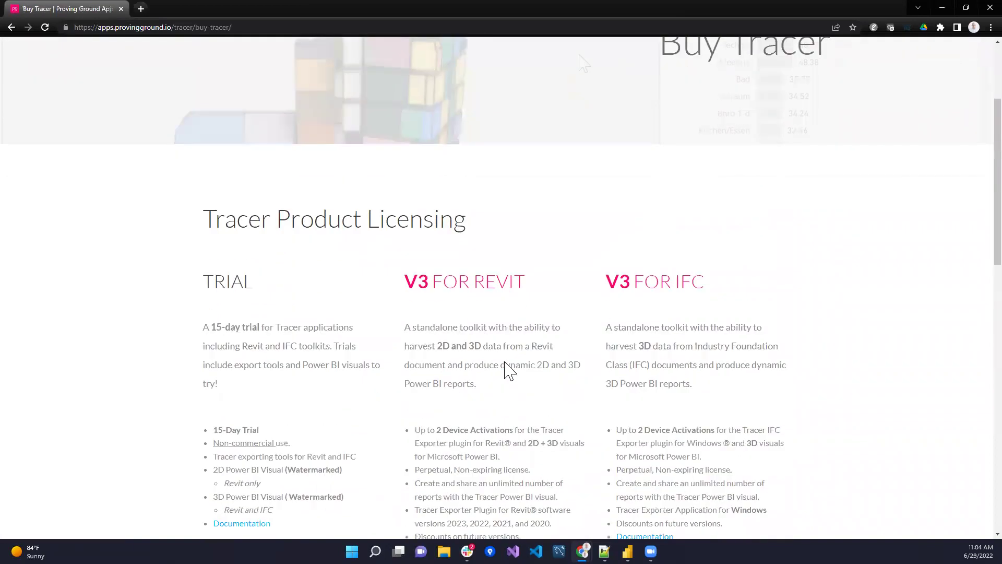
{"action": "scroll", "coordinate": [508, 370], "scroll_direction": "down", "scroll_amount": 5}
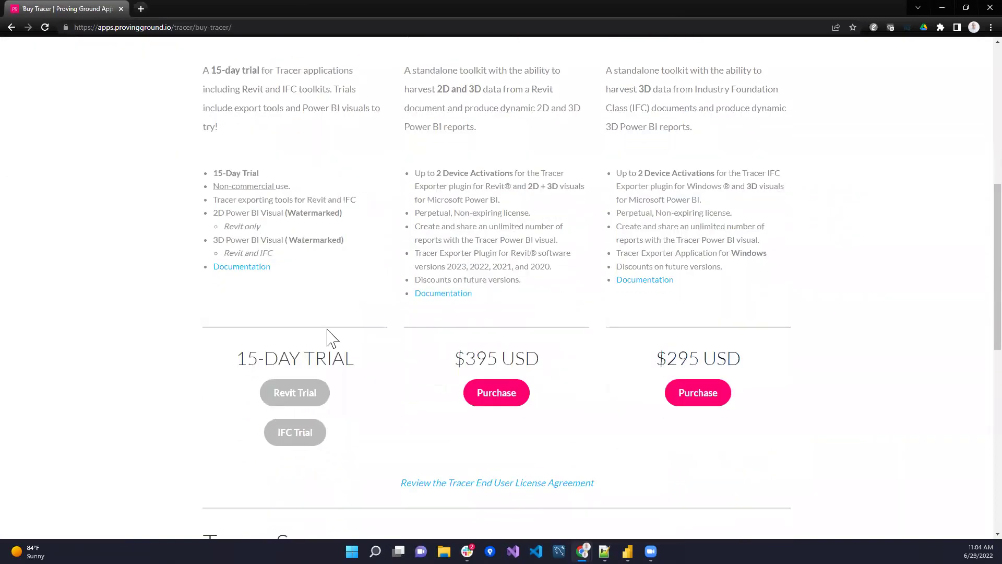
{"action": "scroll", "coordinate": [332, 339], "scroll_direction": "down", "scroll_amount": 1}
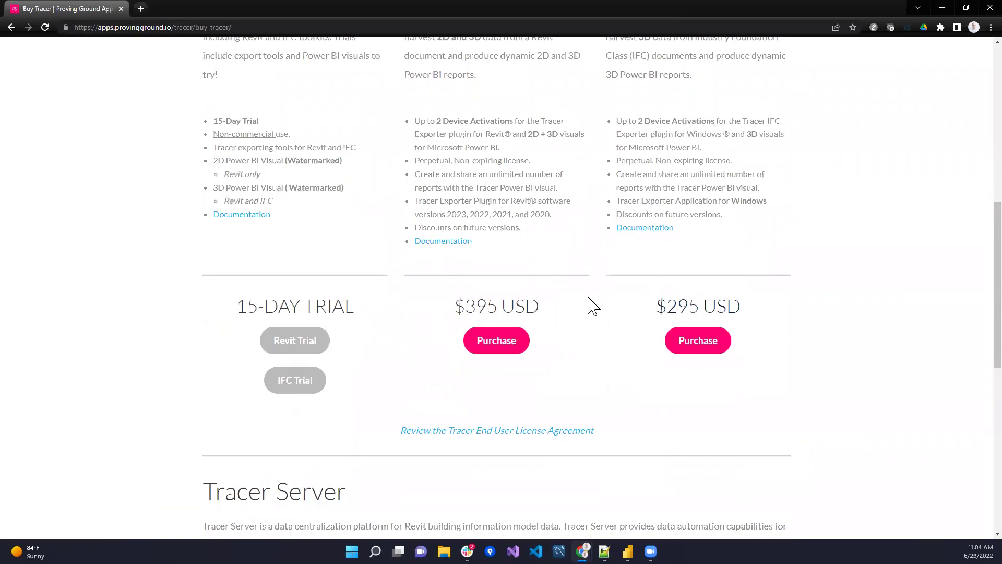
Open the Tracer documentation and go to its Video Tutorials section
{"action": "scroll", "coordinate": [649, 263], "scroll_direction": "up", "scroll_amount": 8}
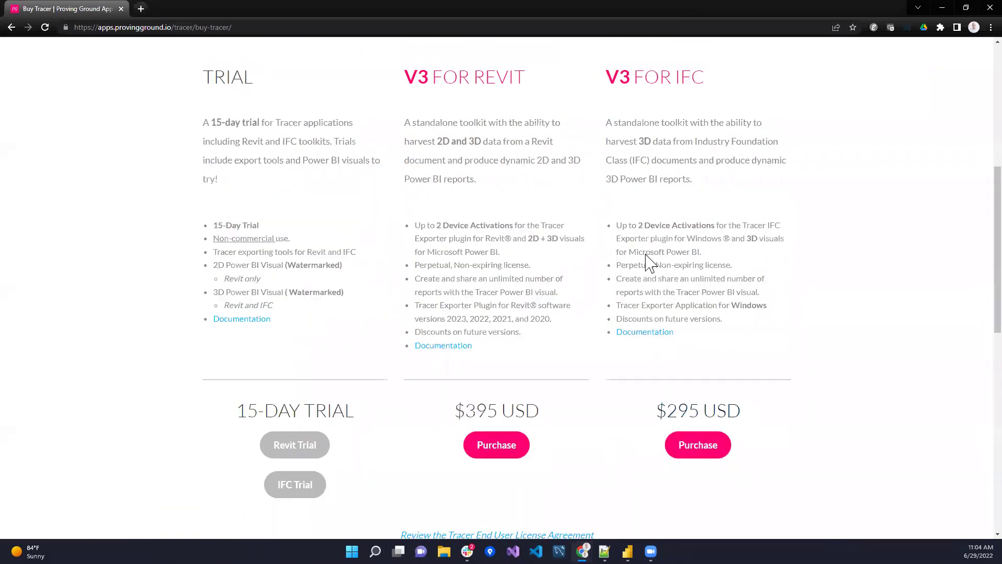
{"action": "scroll", "coordinate": [650, 262], "scroll_direction": "up", "scroll_amount": 1}
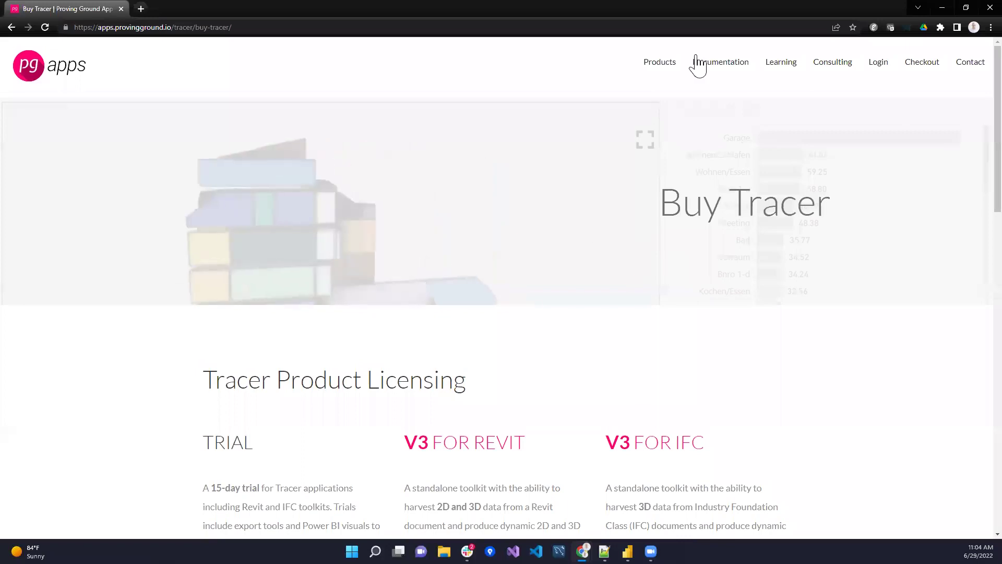
{"action": "mouse_move", "coordinate": [715, 67]}
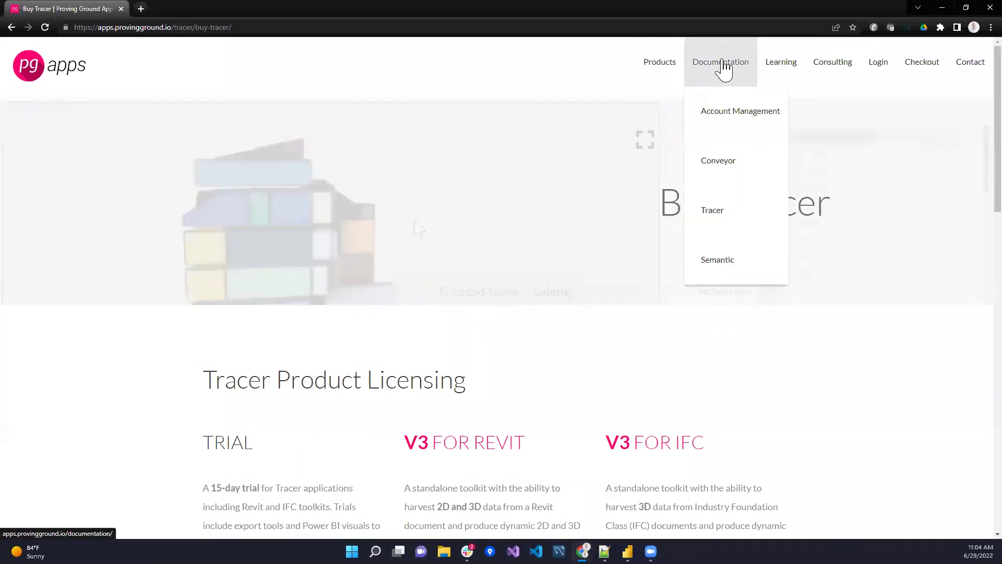
{"action": "left_click", "coordinate": [726, 217]}
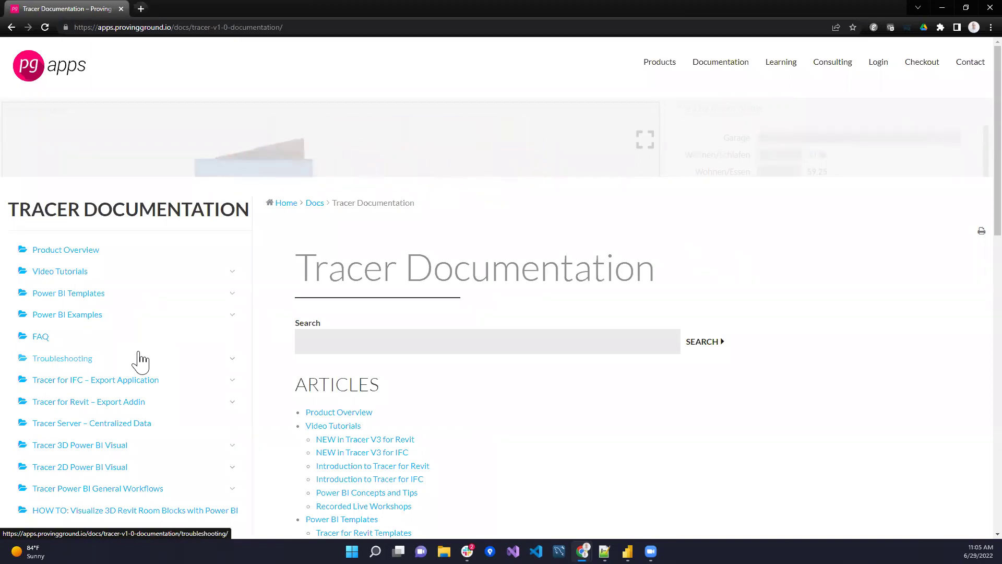
{"action": "scroll", "coordinate": [146, 351], "scroll_direction": "down", "scroll_amount": 1}
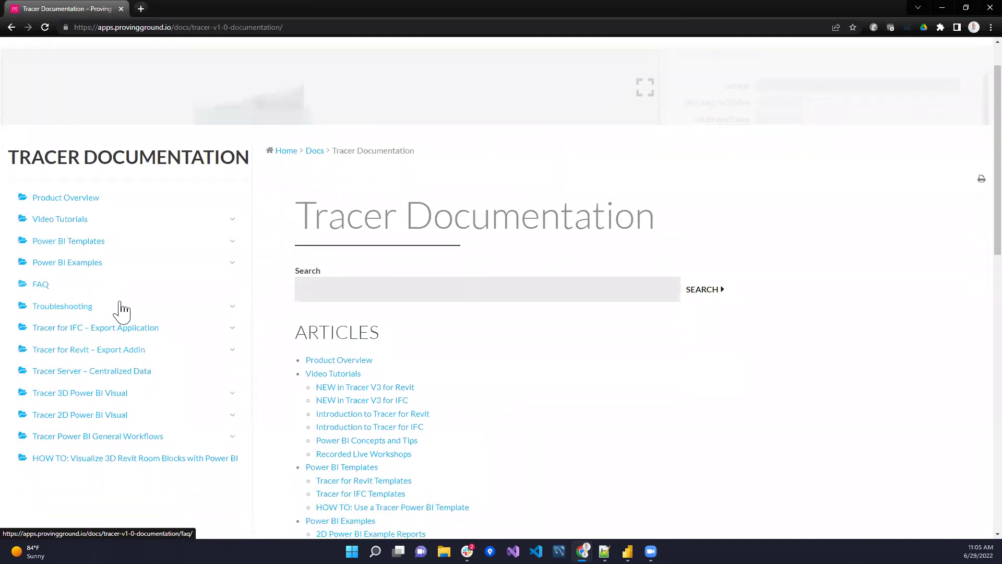
{"action": "left_click", "coordinate": [98, 222]}
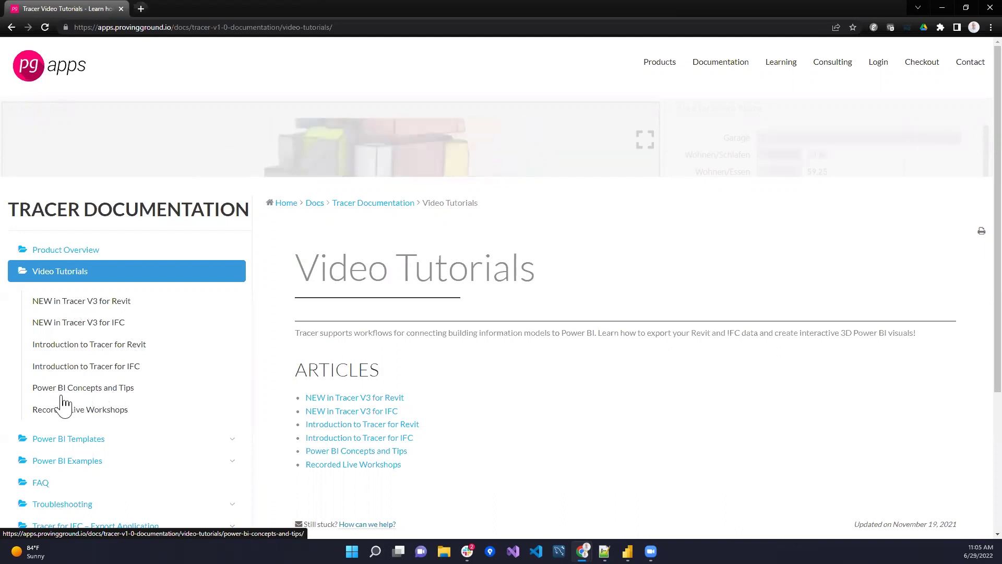
Open the Tracer for Revit Templates article in the documentation's Power BI Templates section and look through it
{"action": "scroll", "coordinate": [120, 410], "scroll_direction": "down", "scroll_amount": 4}
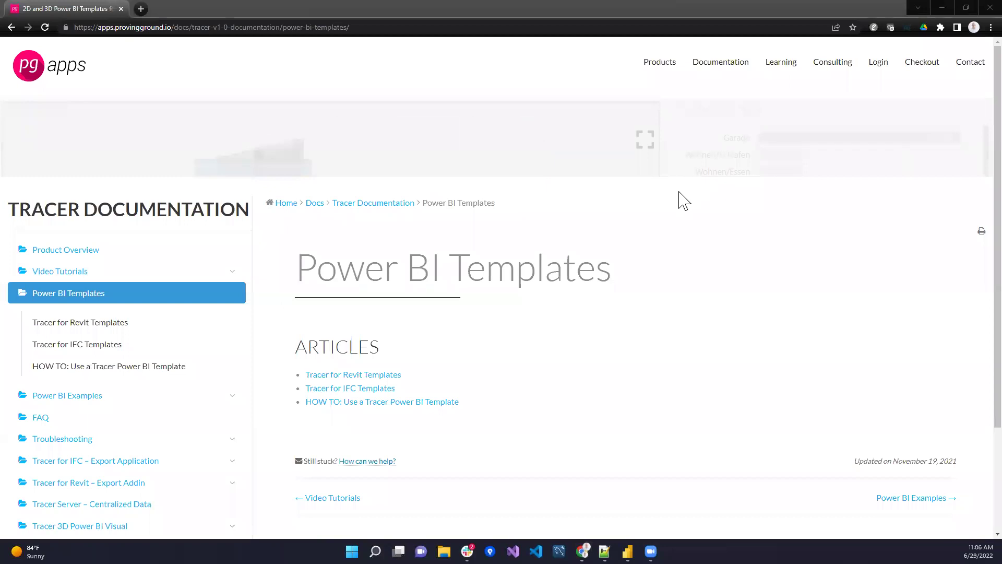
{"action": "scroll", "coordinate": [170, 394], "scroll_direction": "down", "scroll_amount": 2}
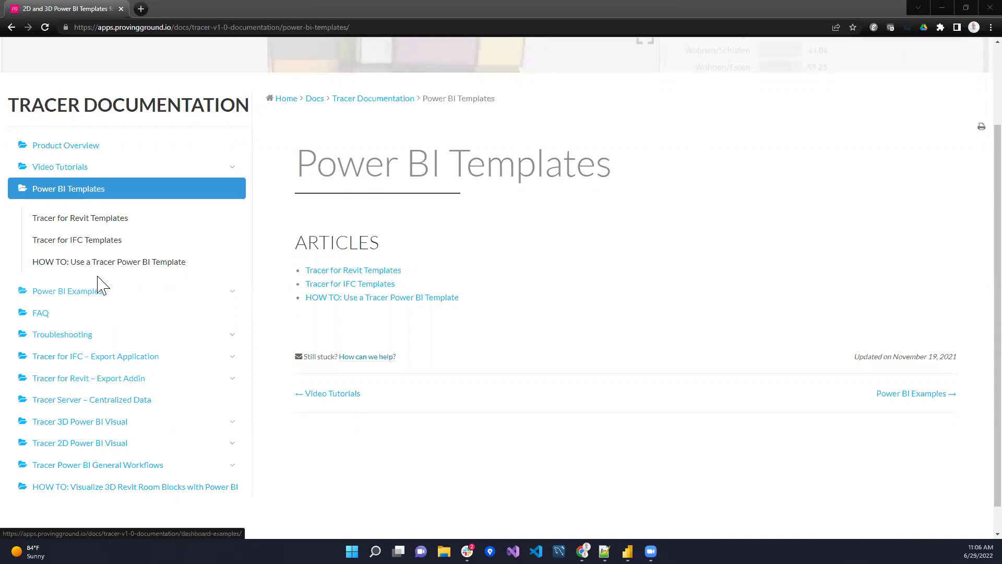
{"action": "left_click", "coordinate": [371, 270]}
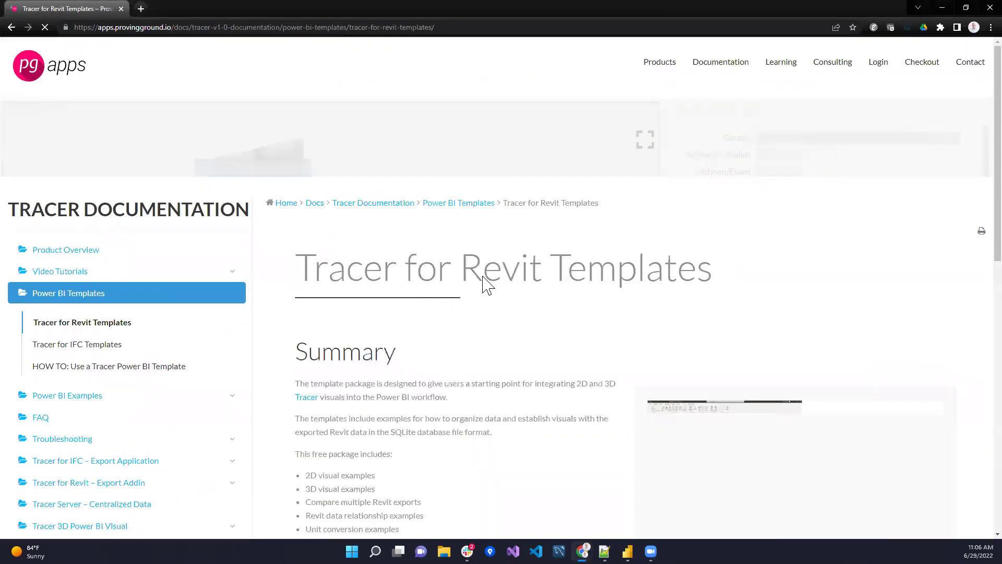
{"action": "scroll", "coordinate": [601, 379], "scroll_direction": "down", "scroll_amount": 4}
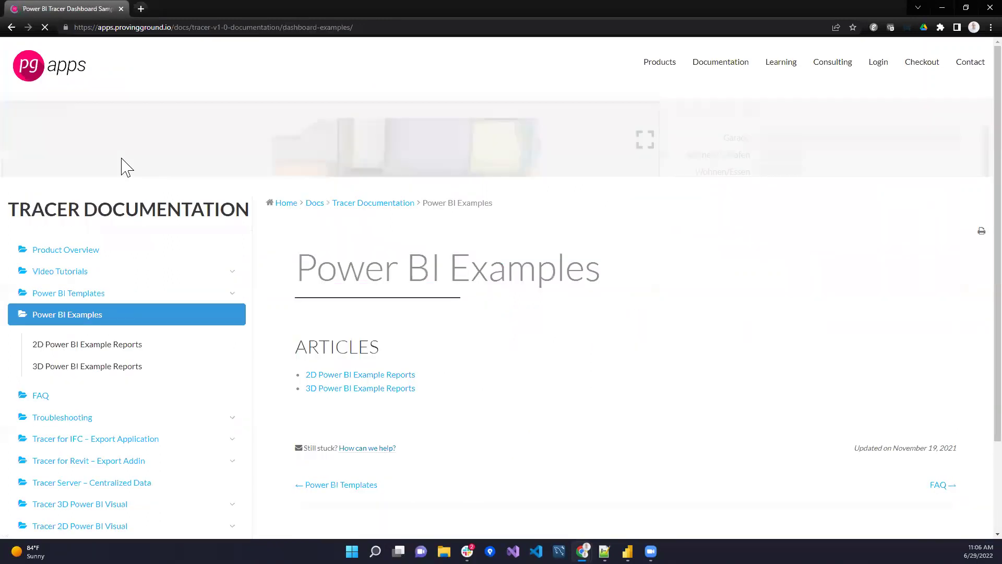
Open the 3D Power BI Example Reports article and browse its examples as far as Planning Rooms and Spaces
{"action": "left_click", "coordinate": [151, 373]}
{"action": "scroll", "coordinate": [470, 280], "scroll_direction": "down", "scroll_amount": 6}
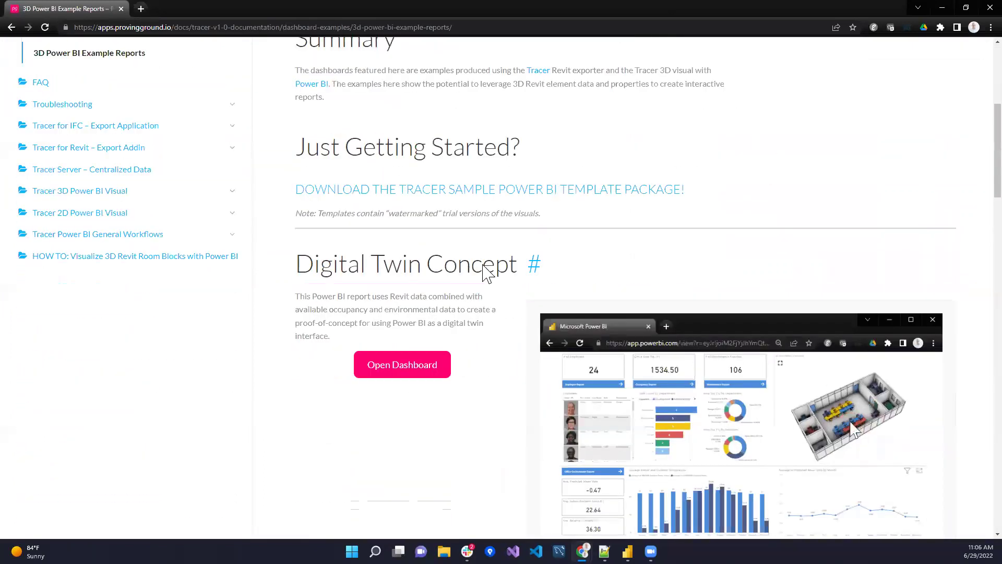
{"action": "scroll", "coordinate": [493, 321], "scroll_direction": "down", "scroll_amount": 4}
{"action": "scroll", "coordinate": [493, 329], "scroll_direction": "down", "scroll_amount": 2}
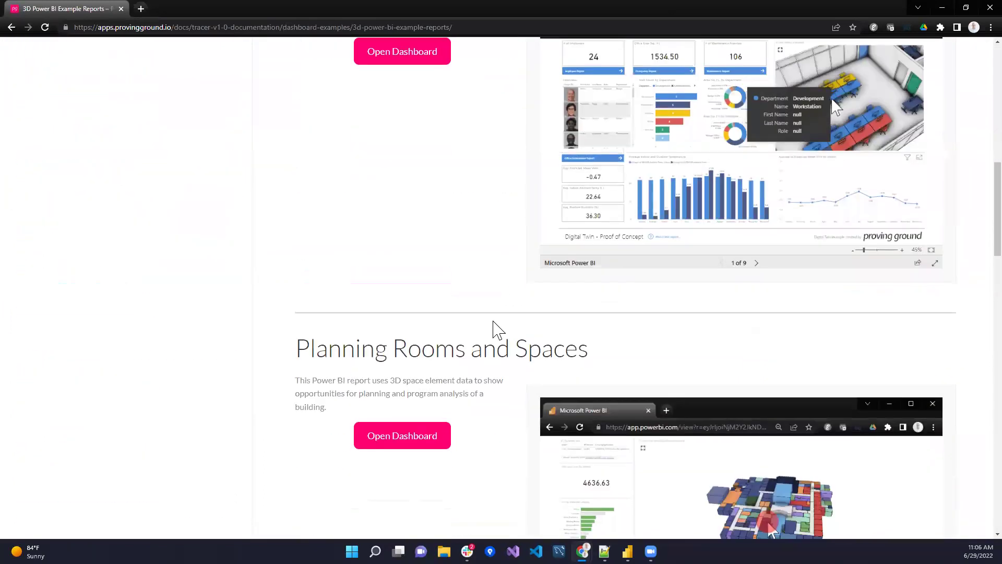
{"action": "scroll", "coordinate": [493, 329], "scroll_direction": "up", "scroll_amount": 2}
{"action": "scroll", "coordinate": [493, 329], "scroll_direction": "down", "scroll_amount": 3}
{"action": "scroll", "coordinate": [498, 330], "scroll_direction": "down", "scroll_amount": 3}
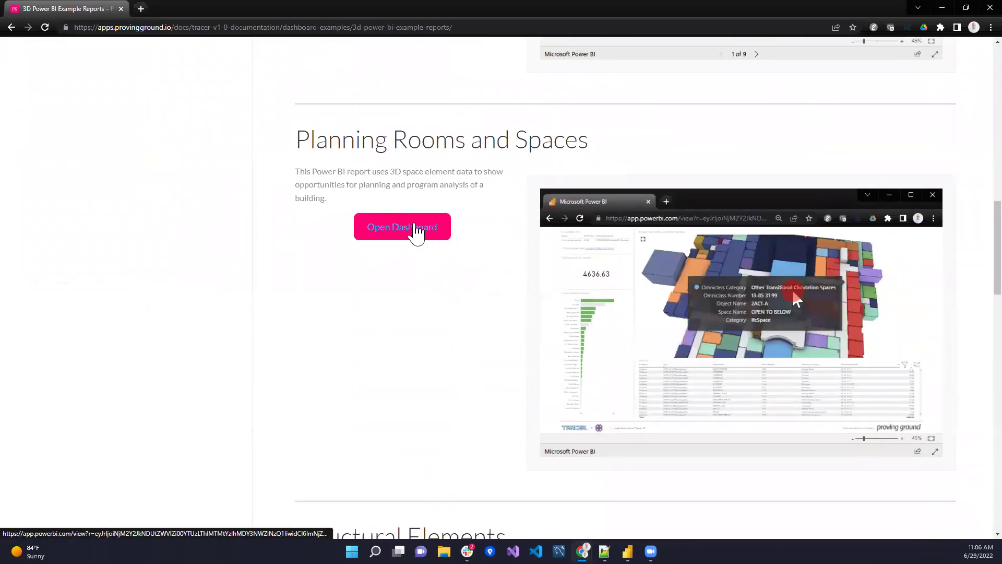
Open the Planning Rooms and Spaces dashboard and inspect its 3D space model from closer and different angles
{"action": "left_click", "coordinate": [417, 230]}
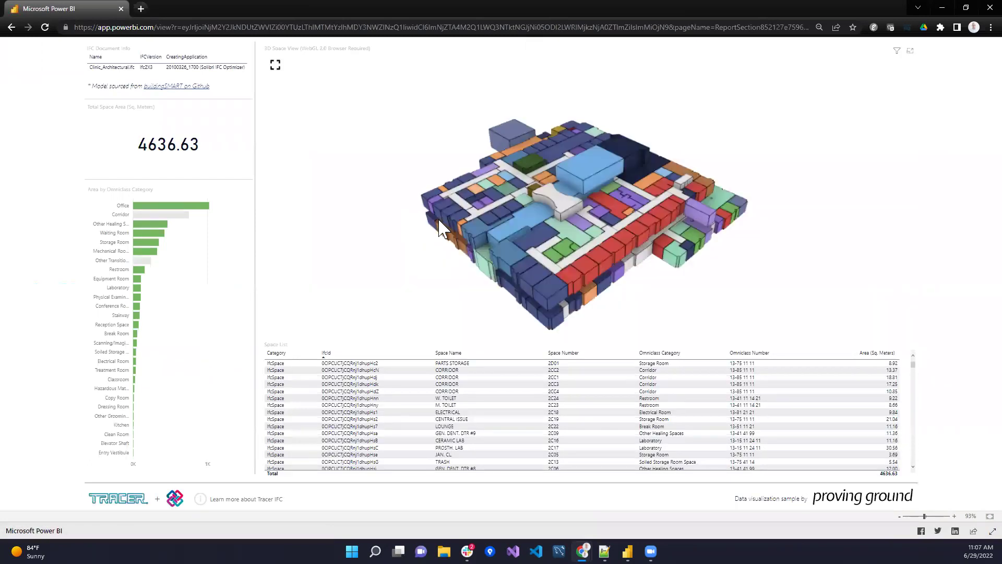
{"action": "left_click_drag", "start_coordinate": [443, 233], "coordinate": [475, 217]}
{"action": "scroll", "coordinate": [606, 218], "scroll_direction": "up", "scroll_amount": 3}
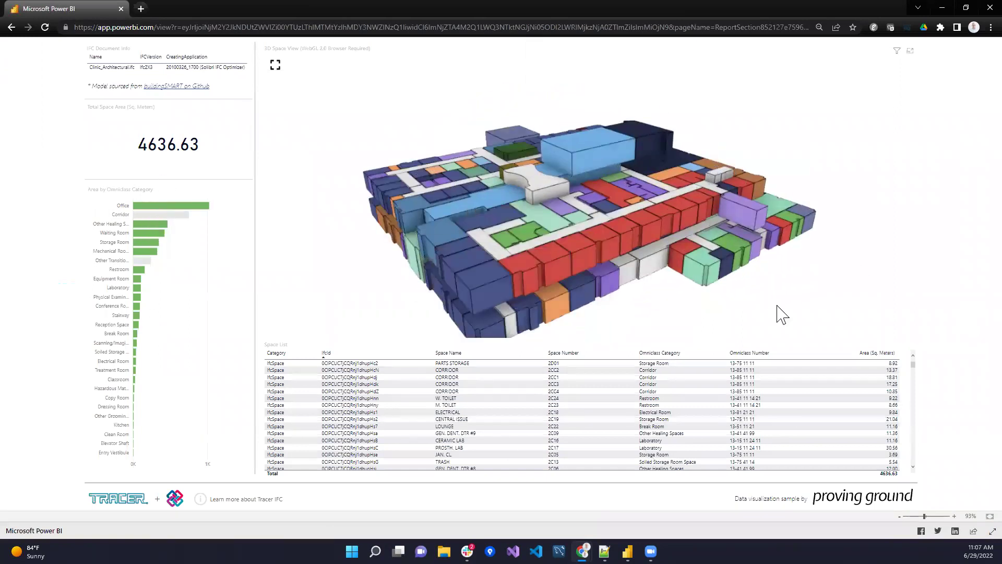
{"action": "left_click_drag", "start_coordinate": [654, 256], "coordinate": [681, 229]}
{"action": "left_click_drag", "start_coordinate": [554, 235], "coordinate": [619, 211]}
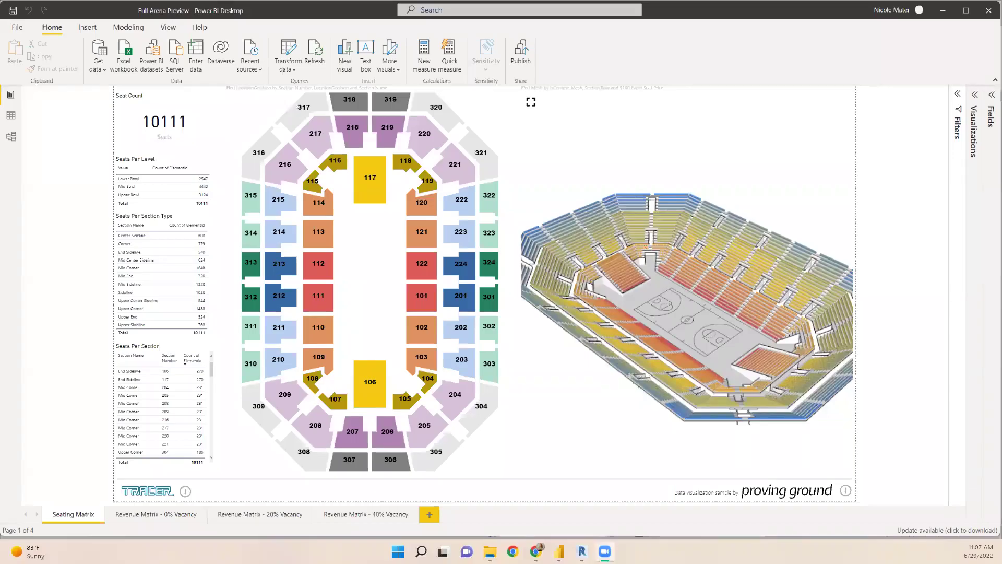
In the Power BI Desktop arena report, filter to Lower Bowl seats and inspect the section 111, row 1 seat price in the 3D view
{"action": "mouse_move", "coordinate": [257, 355]}
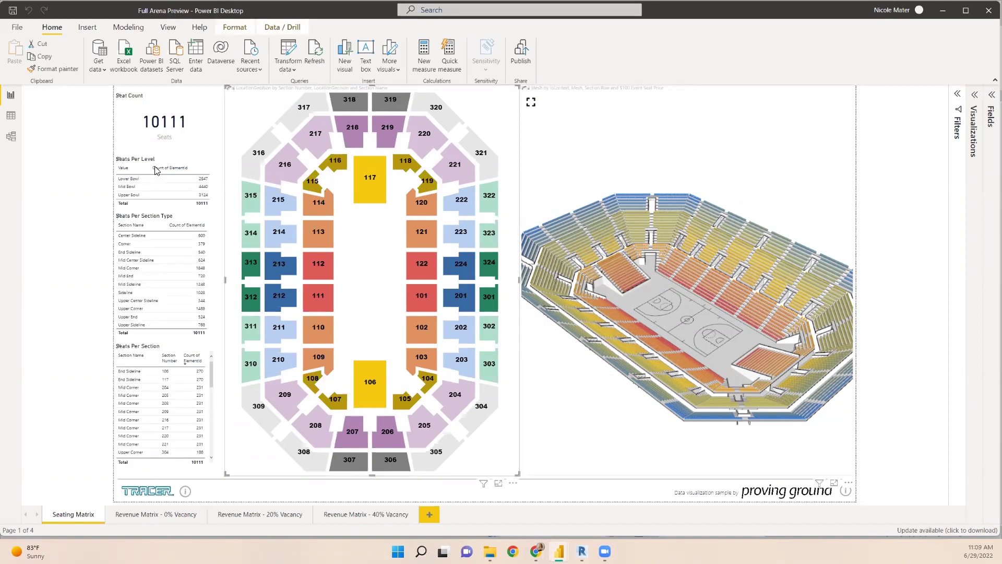
{"action": "left_click", "coordinate": [125, 180]}
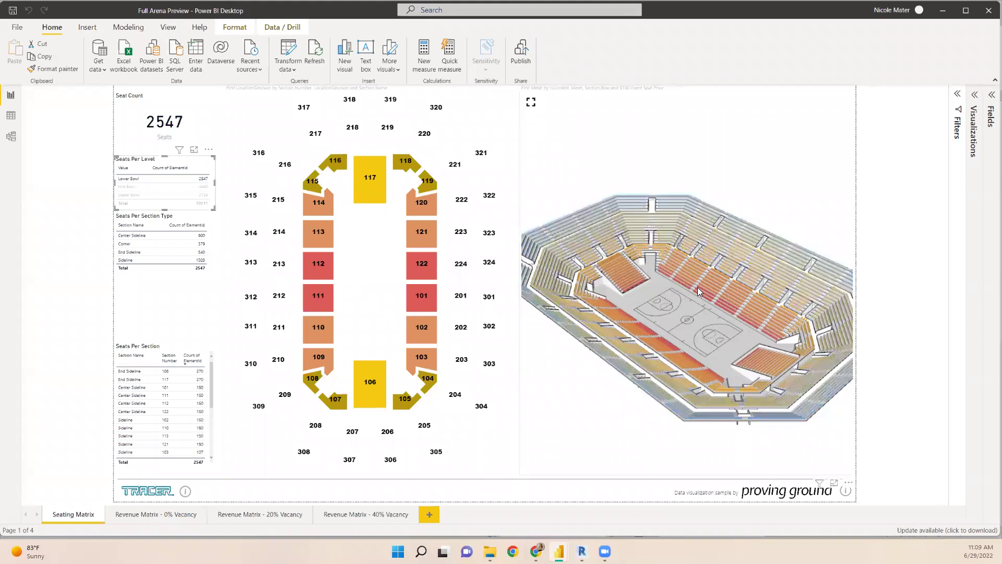
{"action": "mouse_move", "coordinate": [691, 268]}
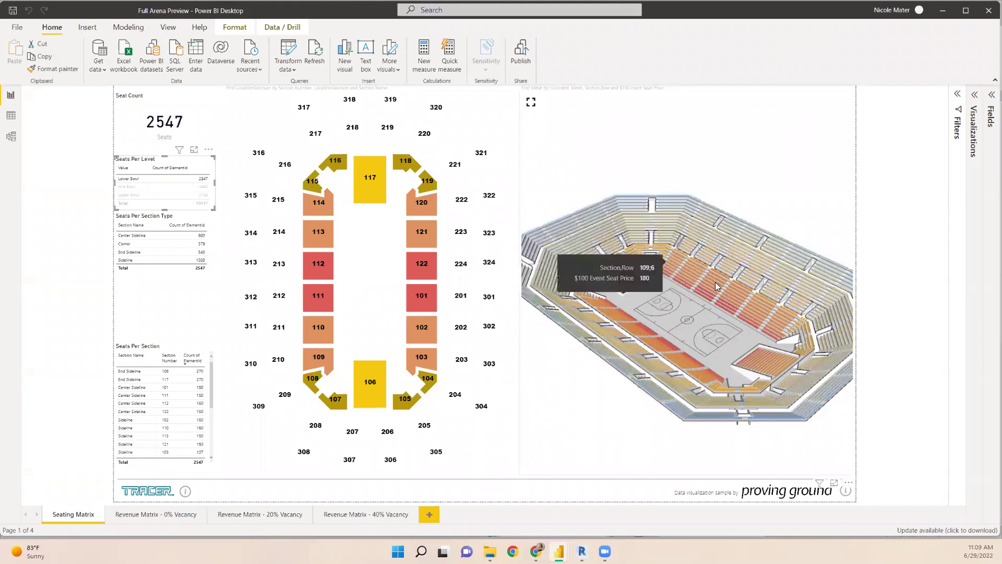
{"action": "scroll", "coordinate": [716, 308], "scroll_direction": "up", "scroll_amount": 3}
{"action": "scroll", "coordinate": [716, 306], "scroll_direction": "up", "scroll_amount": 5}
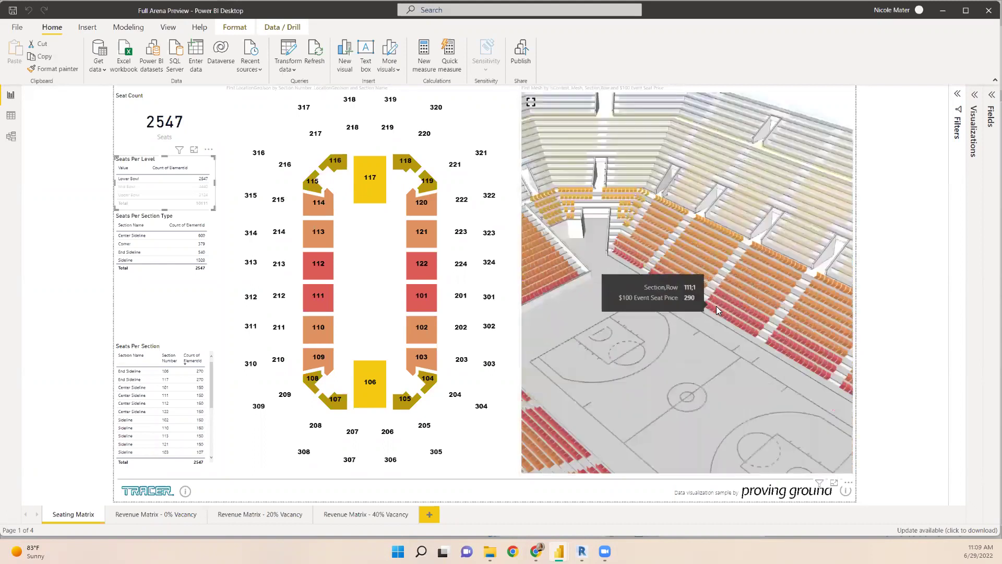
{"action": "mouse_move", "coordinate": [731, 332]}
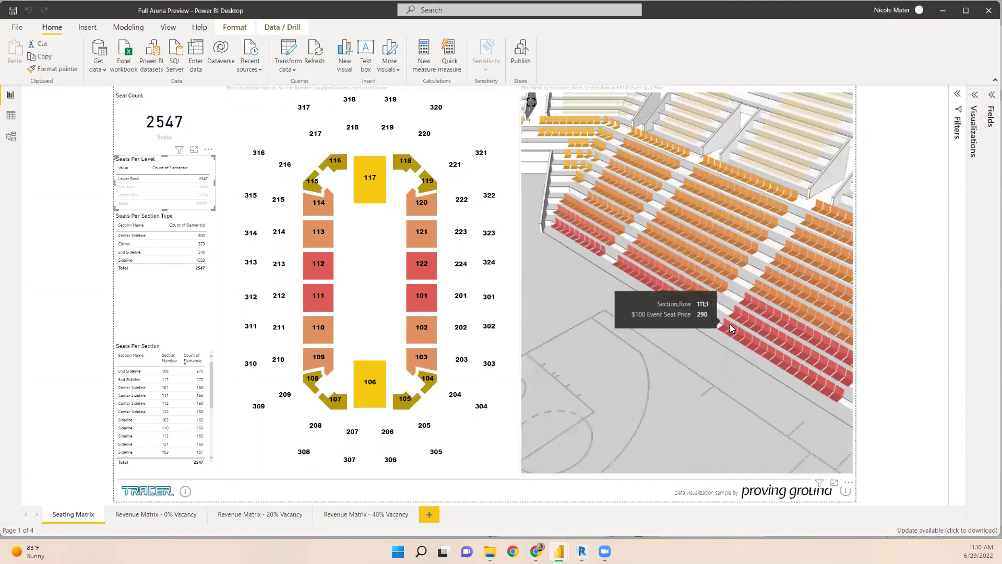
Examine seat prices across the whole arena in 3D, and open the Revenue Matrix - 40% Vacancy page to review projected revenue
{"action": "scroll", "coordinate": [711, 245], "scroll_direction": "down", "scroll_amount": 2}
{"action": "scroll", "coordinate": [711, 245], "scroll_direction": "down", "scroll_amount": 5}
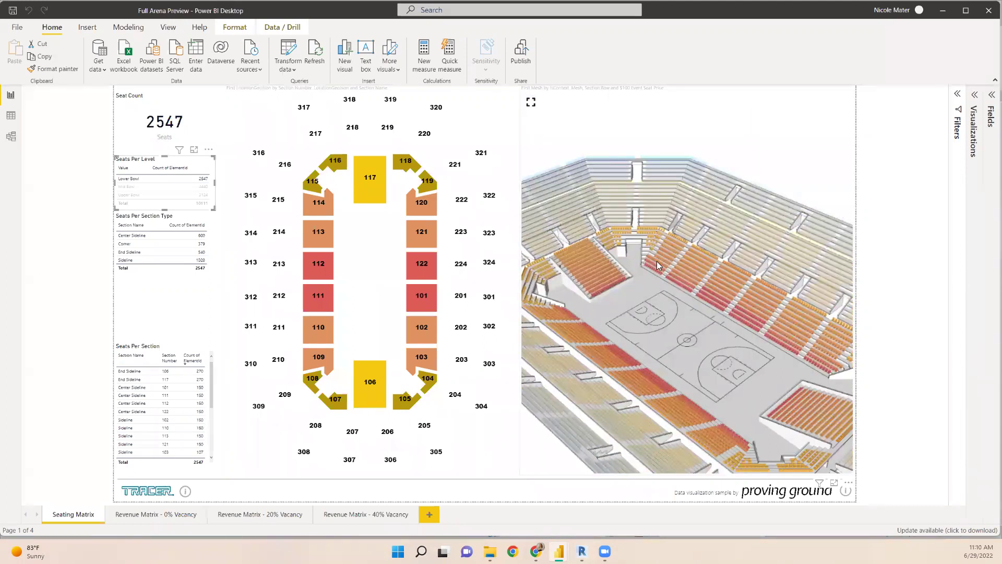
{"action": "mouse_move", "coordinate": [657, 262]}
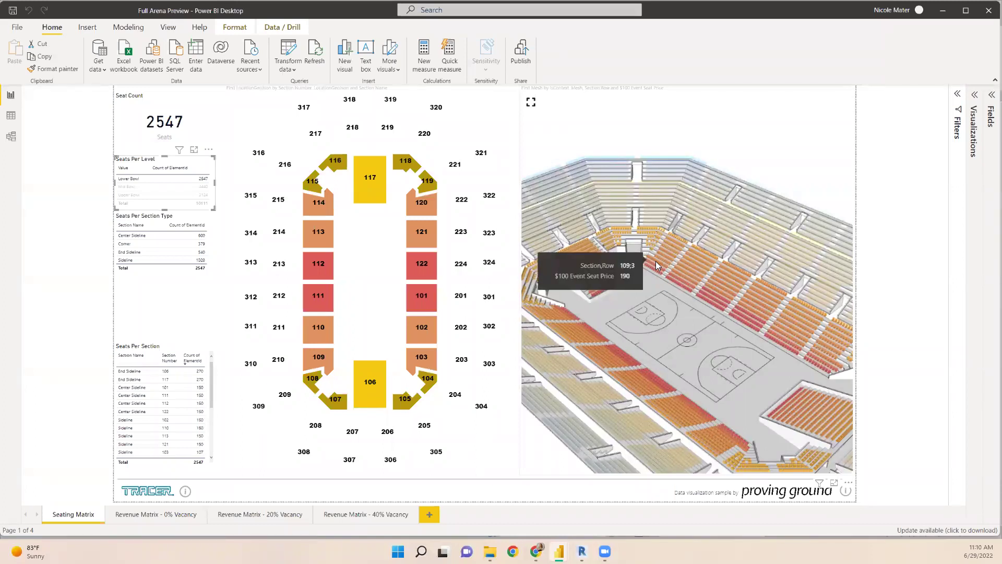
{"action": "left_click", "coordinate": [349, 516]}
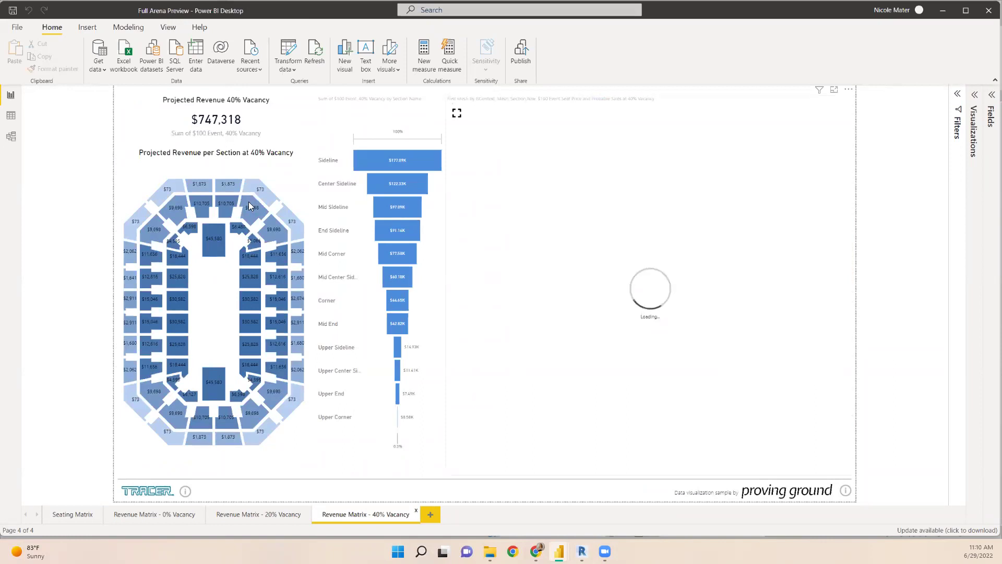
{"action": "mouse_move", "coordinate": [222, 219]}
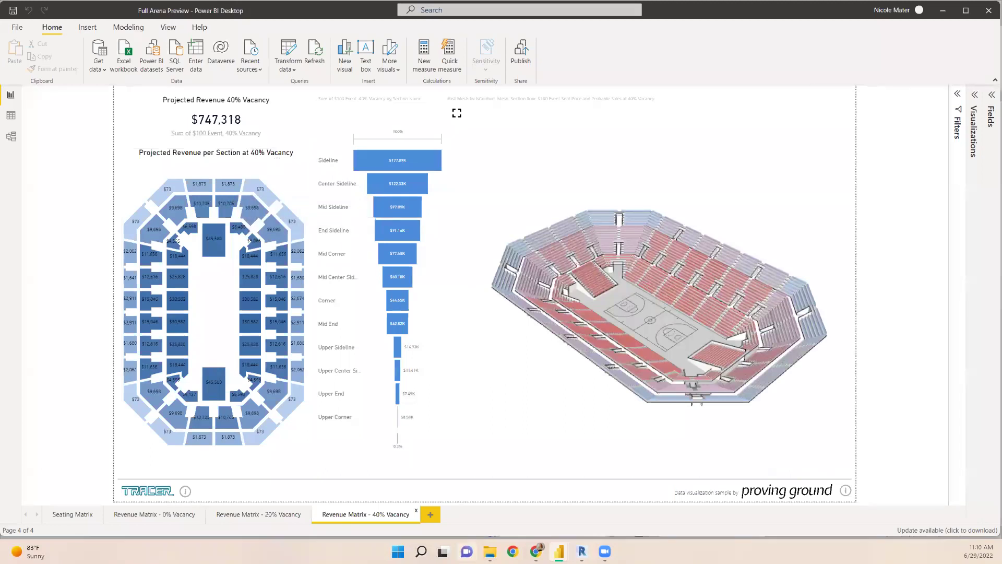
Switch to Revit and examine the Quarter Seating Bowl model in its 3D view
{"action": "mouse_move", "coordinate": [581, 551]}
{"action": "key", "text": "alt+Tab"}
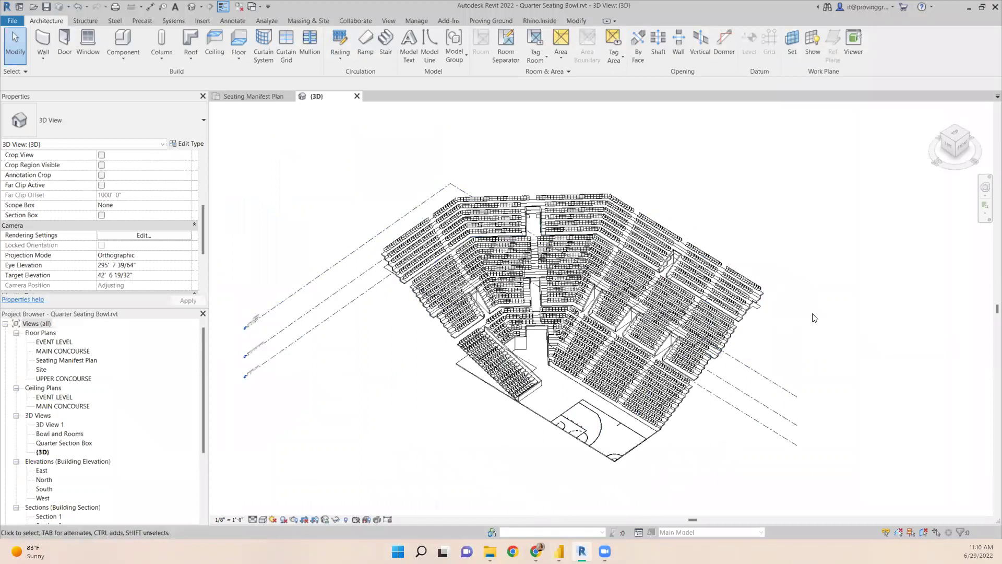
{"action": "left_click_drag", "start_coordinate": [828, 314], "coordinate": [840, 389]}
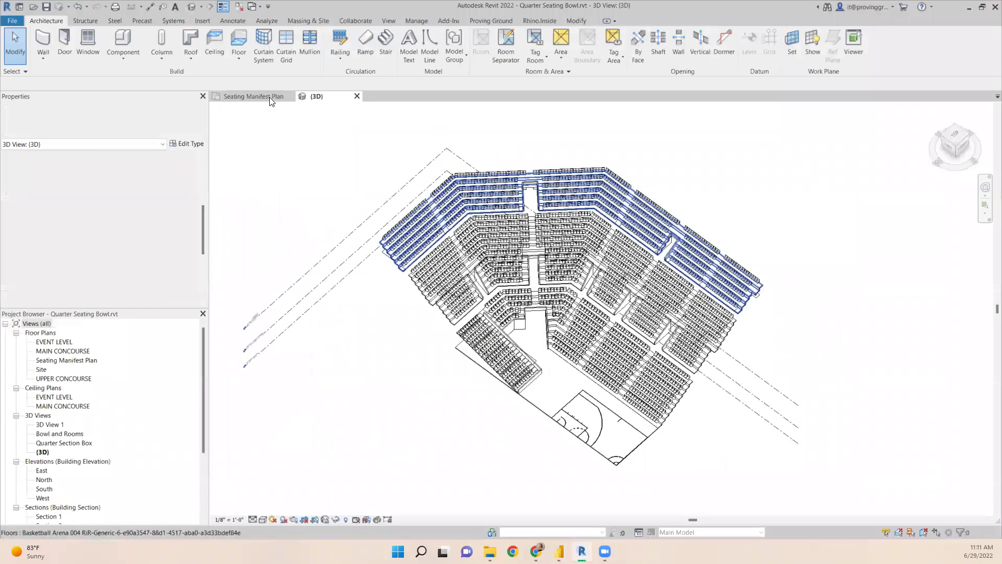
Open the Seating Manifest Plan and examine the colored section rooms around Upper Corner 320
{"action": "left_click", "coordinate": [253, 97]}
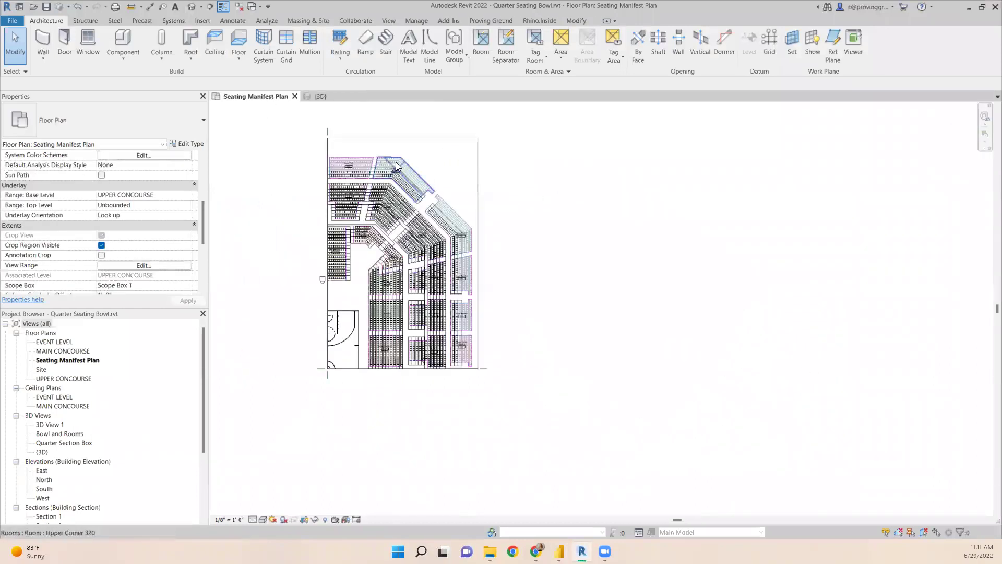
{"action": "scroll", "coordinate": [375, 167], "scroll_direction": "up", "scroll_amount": 6}
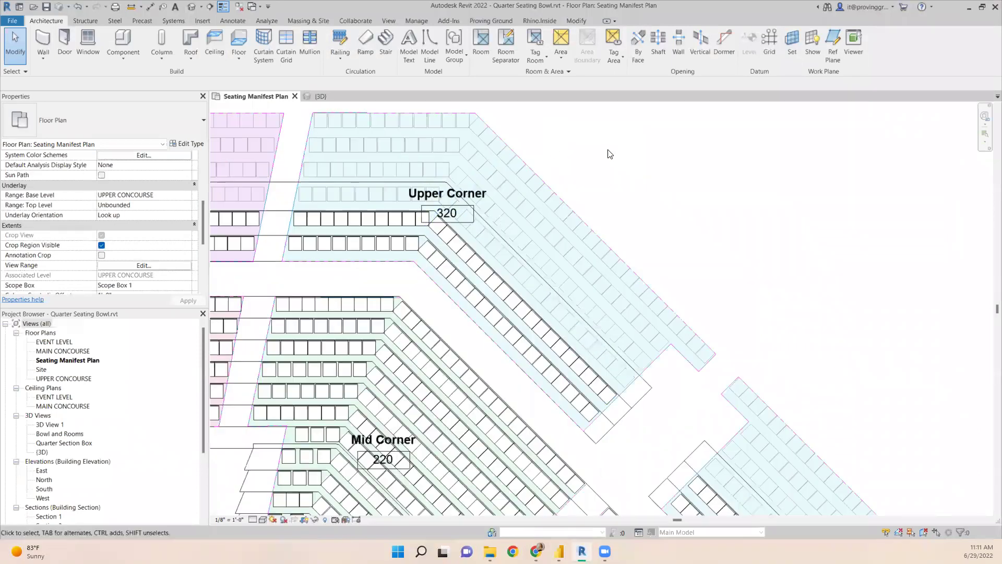
{"action": "scroll", "coordinate": [798, 232], "scroll_direction": "down", "scroll_amount": 2}
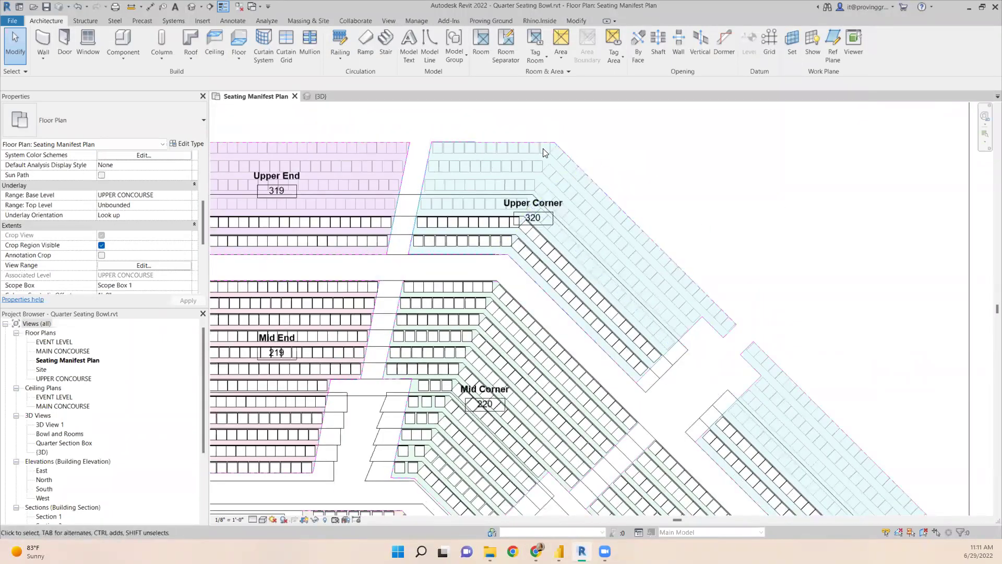
{"action": "scroll", "coordinate": [642, 159], "scroll_direction": "down", "scroll_amount": 3}
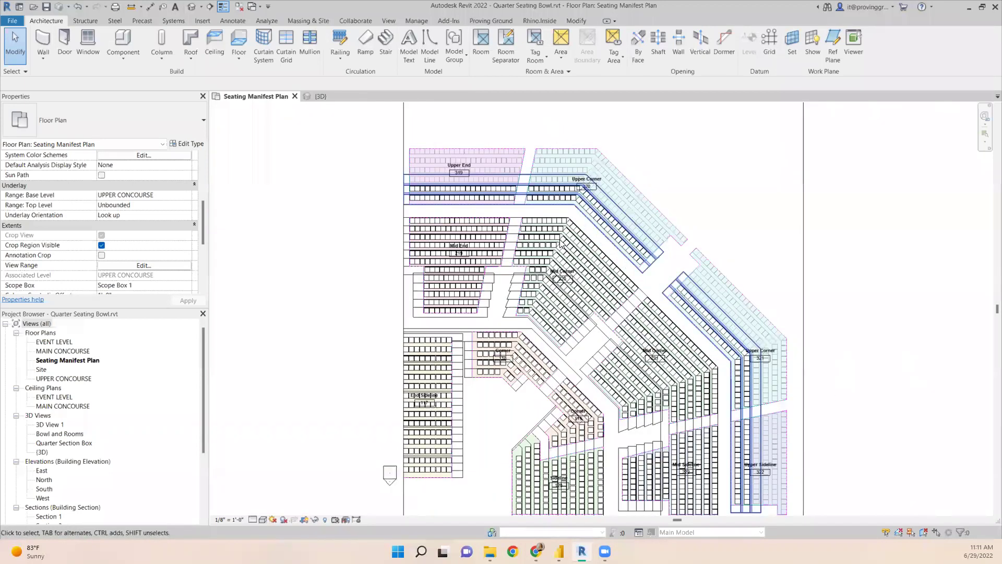
Select a seat in the Mid Corner 220 section to inspect its properties, and clear the selection to view the whole plan
{"action": "scroll", "coordinate": [561, 243], "scroll_direction": "up", "scroll_amount": 4}
{"action": "left_click", "coordinate": [567, 213]}
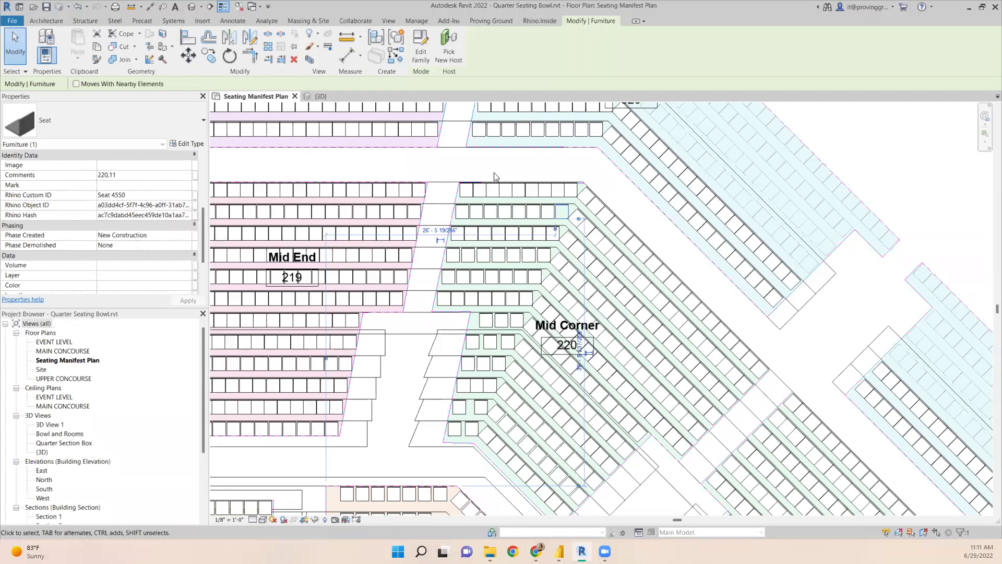
{"action": "scroll", "coordinate": [639, 231], "scroll_direction": "down", "scroll_amount": 3}
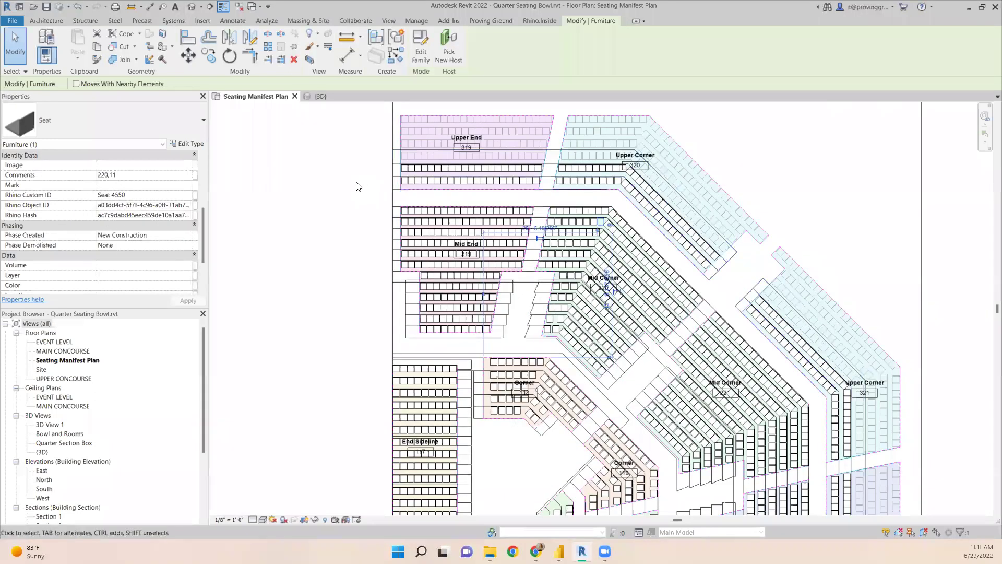
{"action": "scroll", "coordinate": [358, 183], "scroll_direction": "down", "scroll_amount": 2}
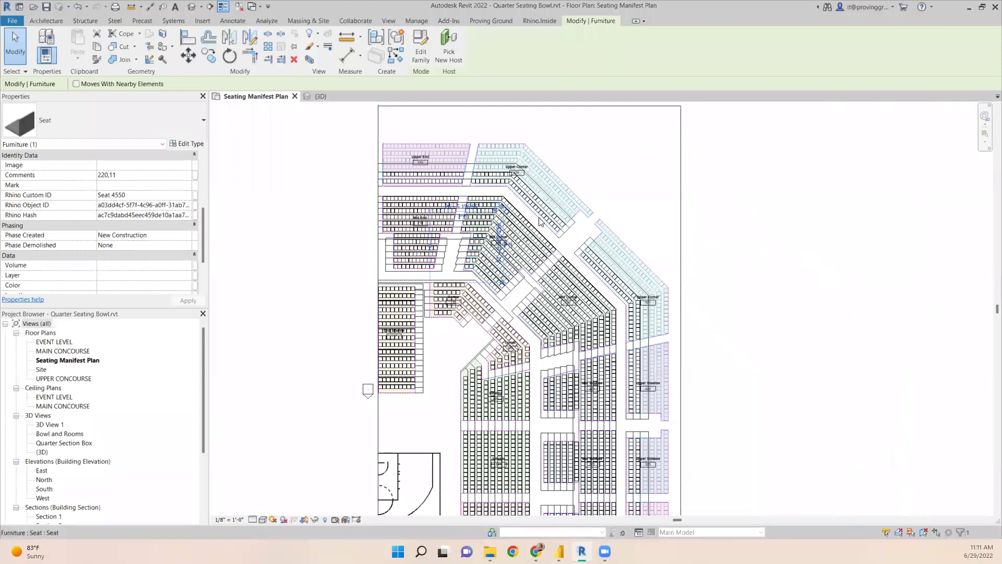
{"action": "left_click", "coordinate": [728, 271]}
{"action": "scroll", "coordinate": [485, 189], "scroll_direction": "down", "scroll_amount": 1}
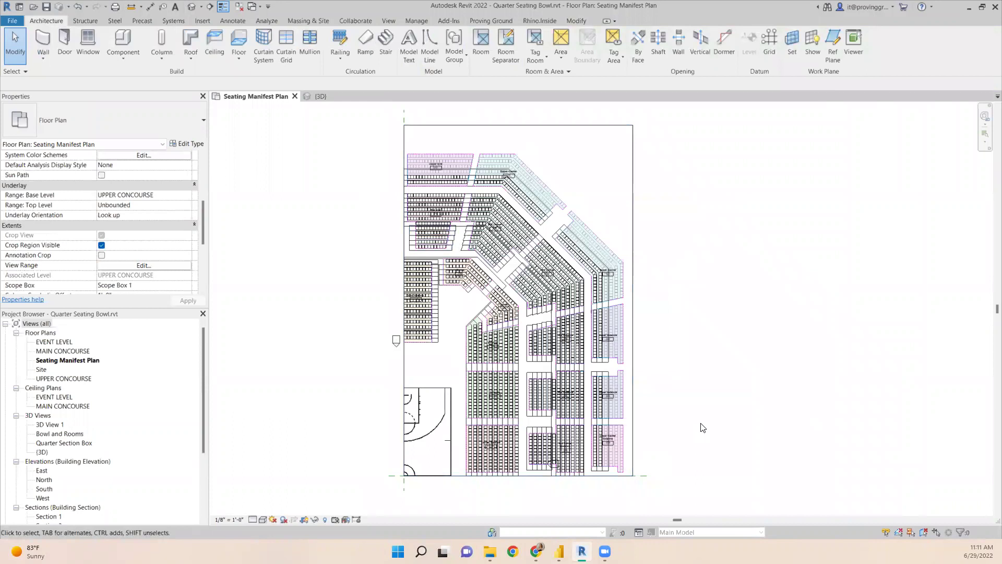
Restore Revit to a floating window over Power BI Desktop and enlarge its height and width
{"action": "double_click", "coordinate": [794, 3]}
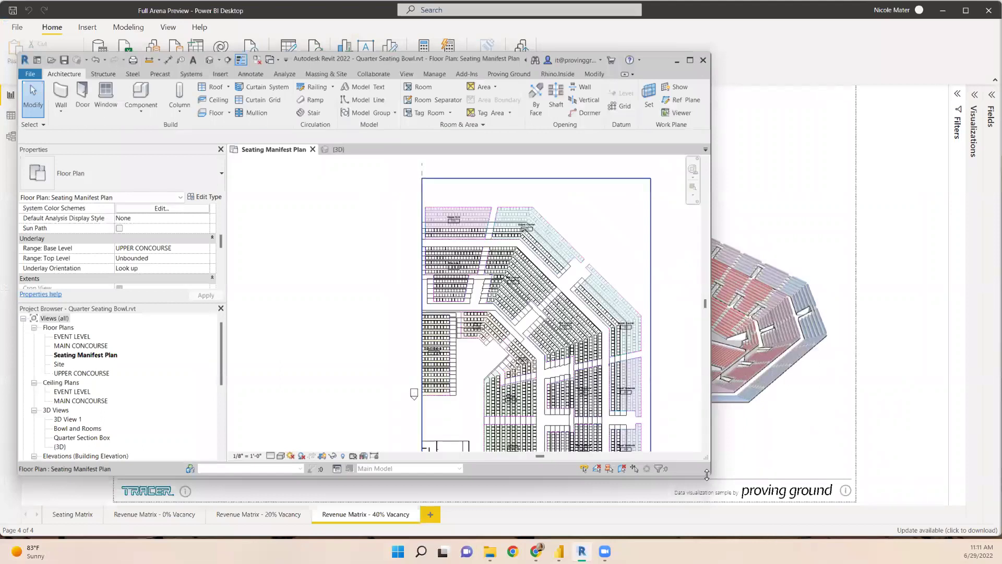
{"action": "left_click_drag", "start_coordinate": [706, 474], "coordinate": [707, 520]}
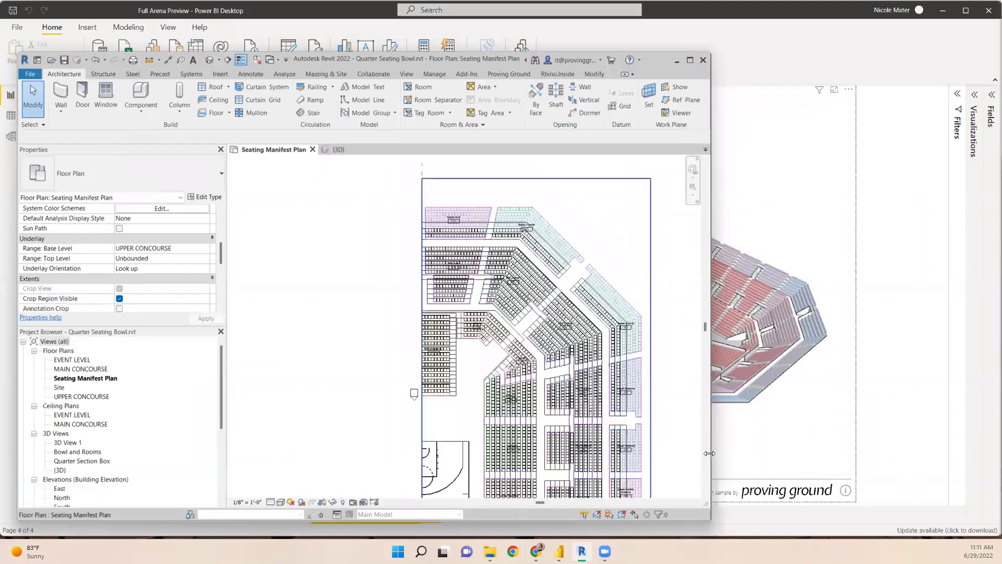
{"action": "left_click_drag", "start_coordinate": [711, 453], "coordinate": [962, 453]}
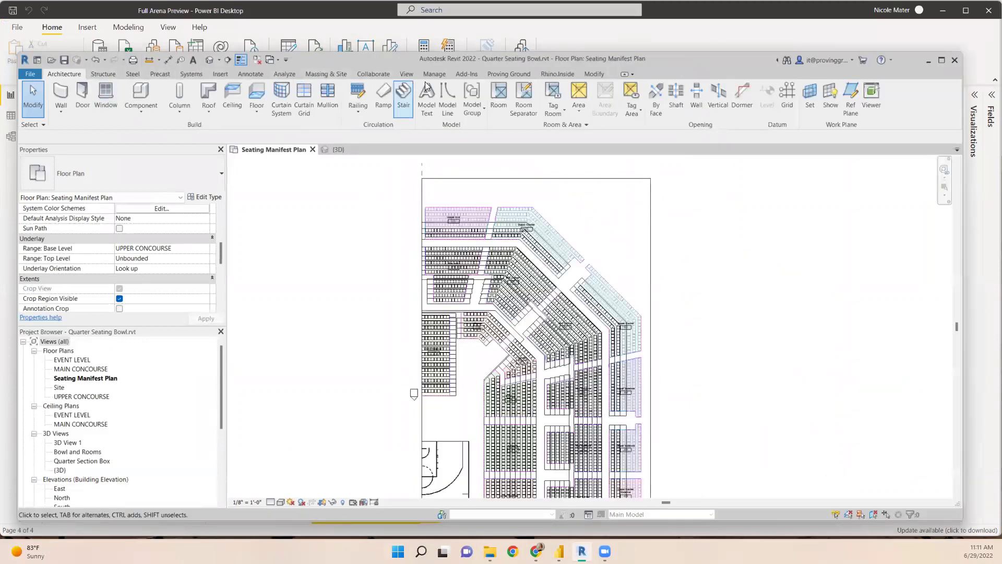
Launch the Tracer Exporter, dismiss the update notice and review the export presets, keeping Everything selected
{"action": "left_click", "coordinate": [501, 74]}
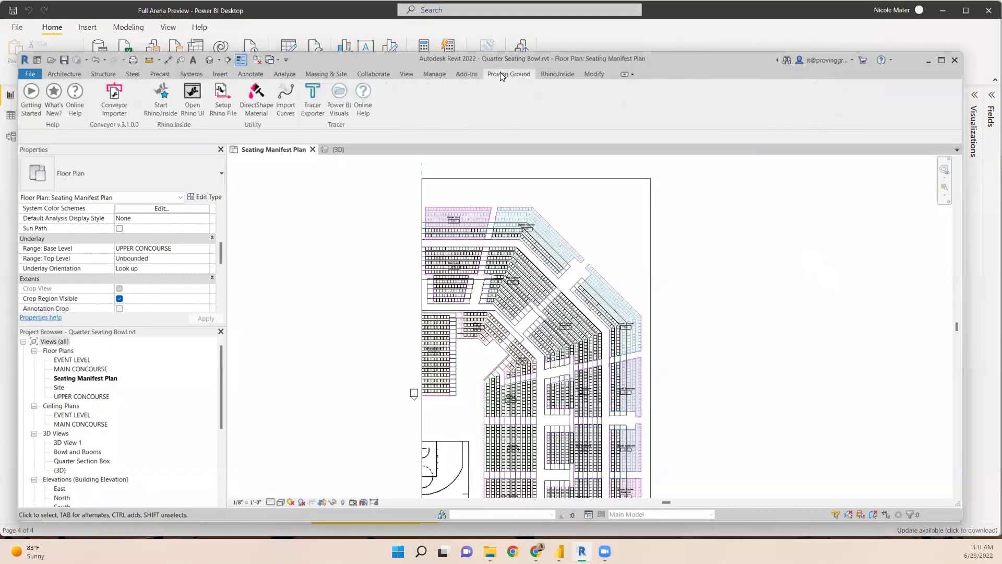
{"action": "left_click", "coordinate": [309, 92]}
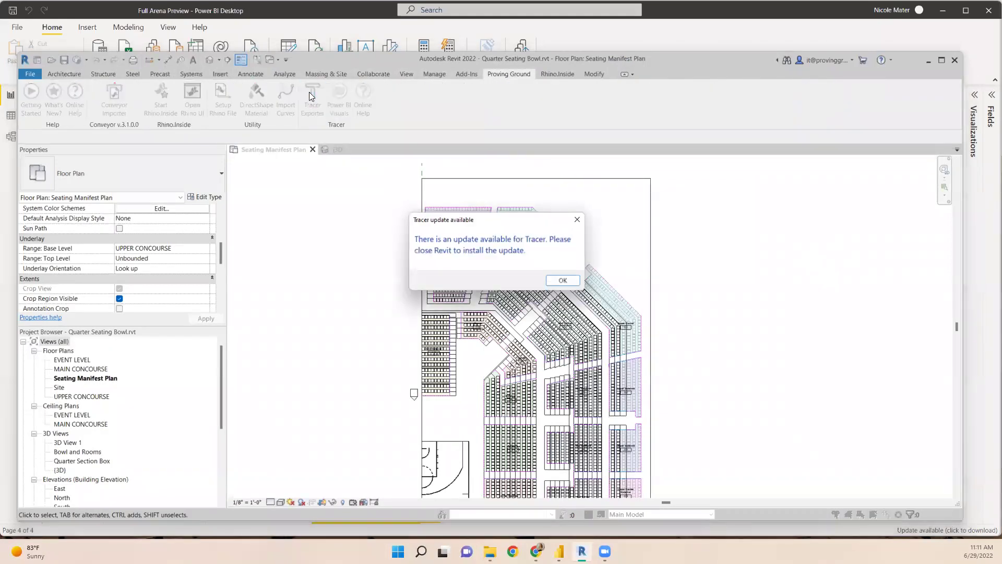
{"action": "left_click", "coordinate": [566, 282]}
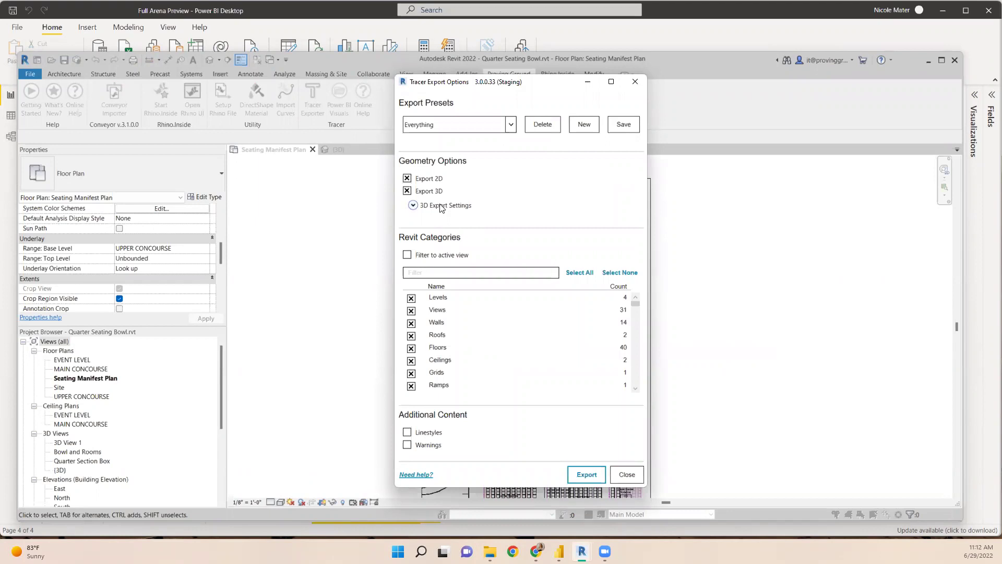
{"action": "left_click", "coordinate": [510, 126]}
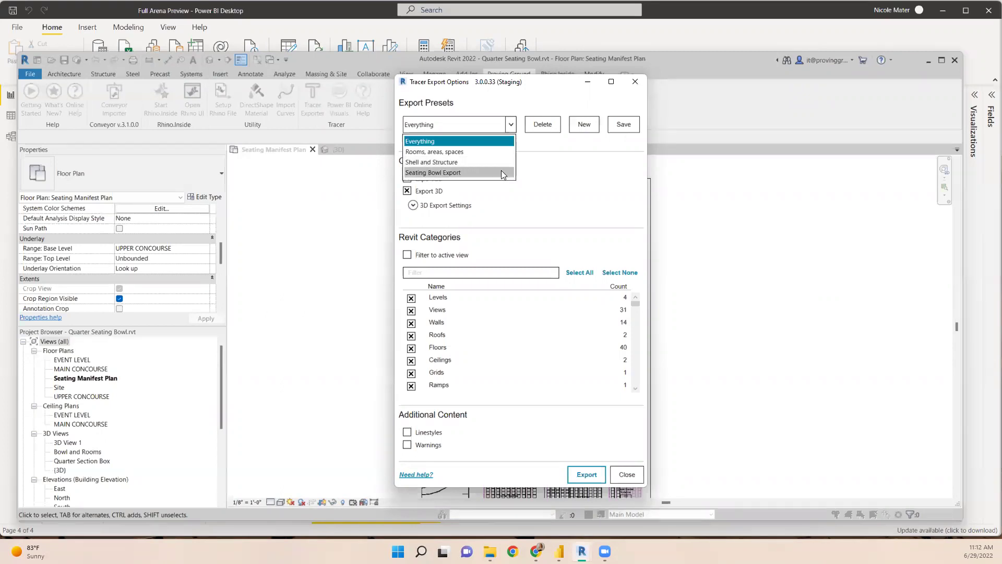
{"action": "left_click", "coordinate": [492, 107]}
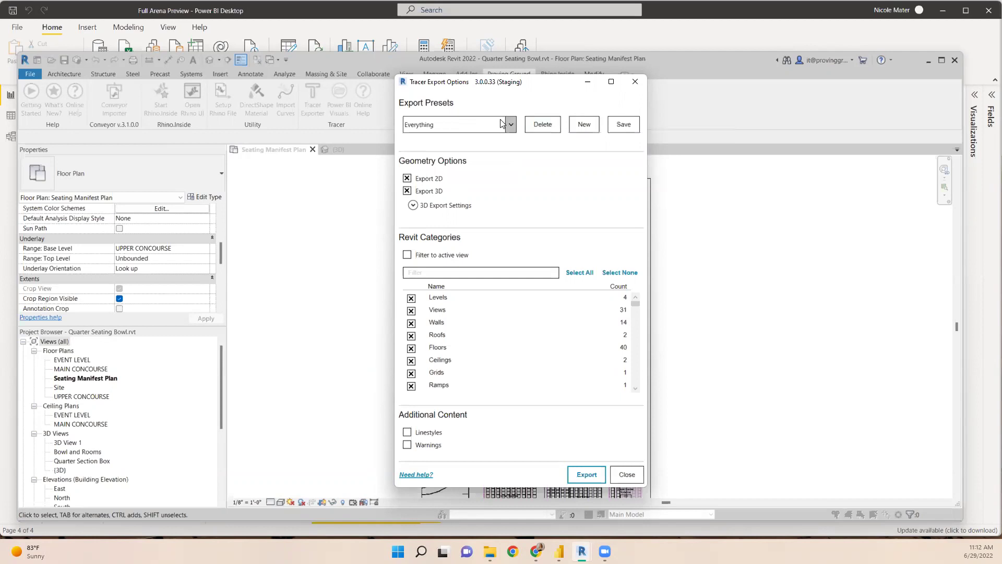
Review the 3D export settings, set the smoothness to 0.6 and reposition the export options dialog
{"action": "left_click", "coordinate": [413, 205]}
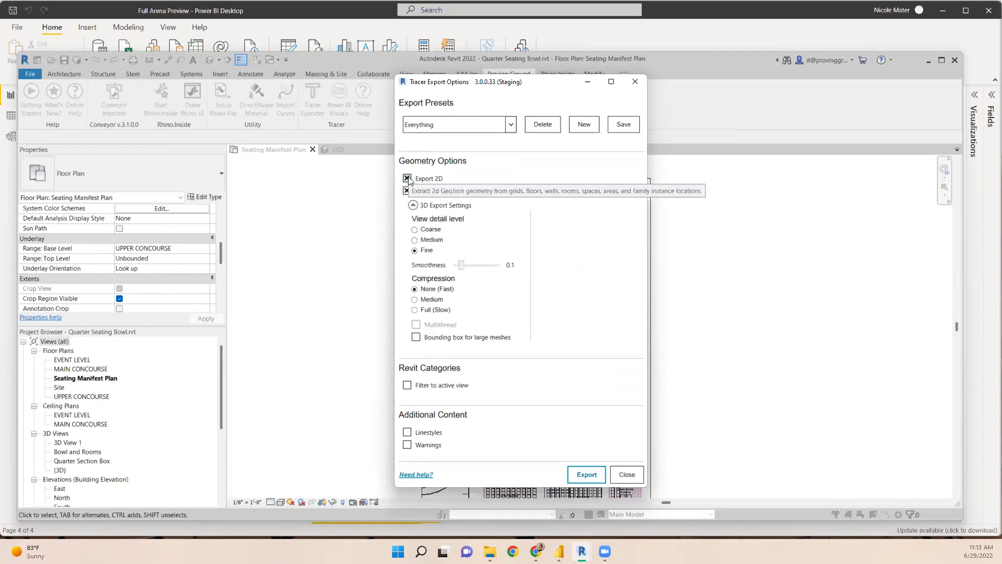
{"action": "left_click", "coordinate": [413, 206]}
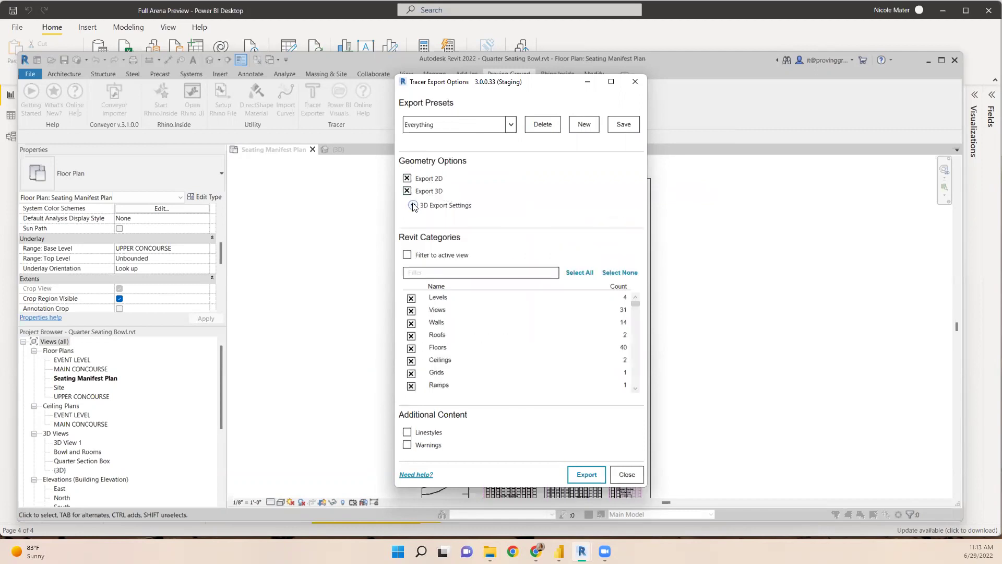
{"action": "left_click", "coordinate": [413, 205]}
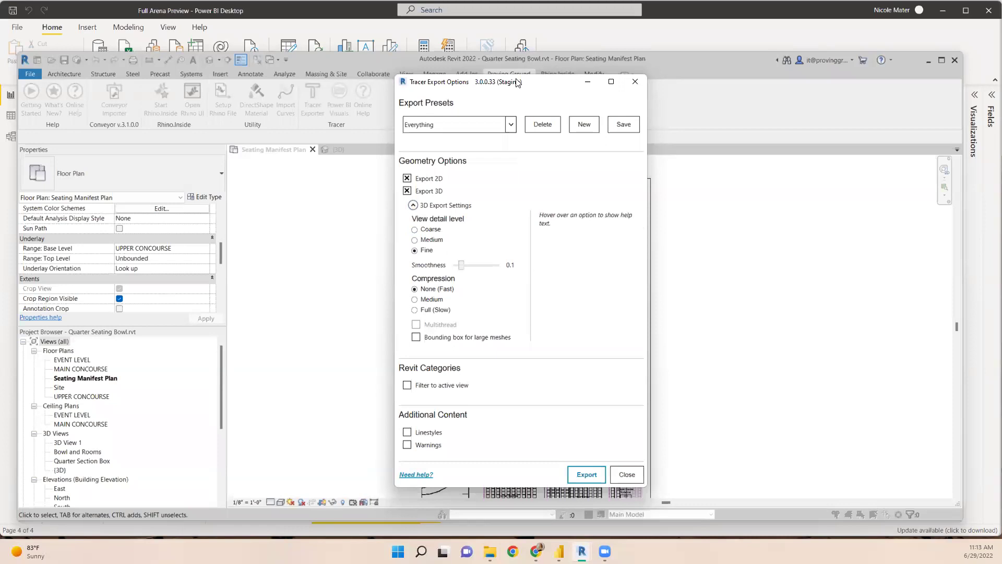
{"action": "left_click_drag", "start_coordinate": [516, 83], "coordinate": [298, 83]}
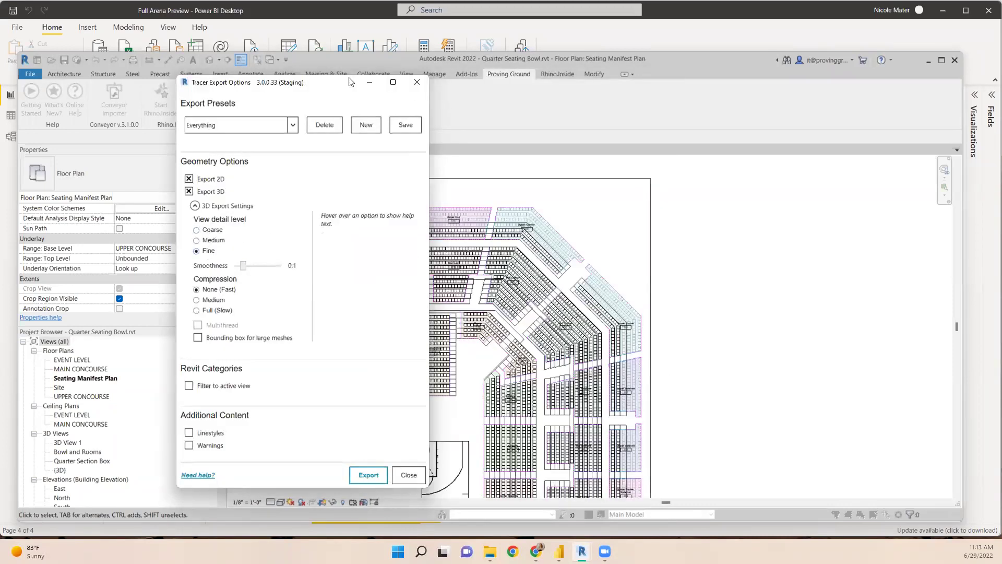
{"action": "left_click_drag", "start_coordinate": [341, 84], "coordinate": [328, 87]}
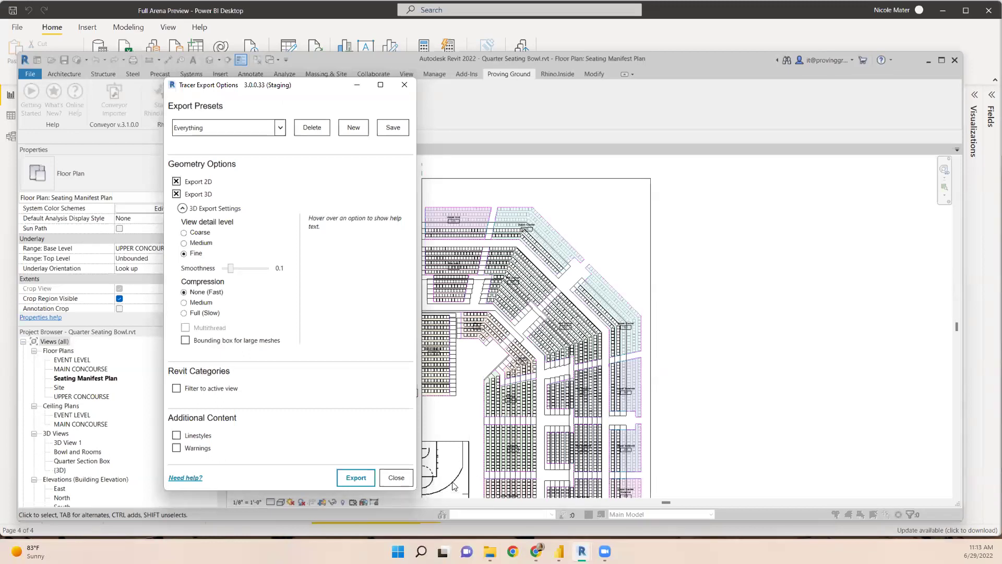
{"action": "left_click_drag", "start_coordinate": [230, 268], "coordinate": [253, 274]}
{"action": "left_click_drag", "start_coordinate": [371, 80], "coordinate": [419, 68]}
{"action": "mouse_move", "coordinate": [299, 257]}
{"action": "left_mouse_down"}
{"action": "mouse_move", "coordinate": [315, 259]}
{"action": "mouse_move", "coordinate": [306, 261]}
{"action": "left_mouse_up"}
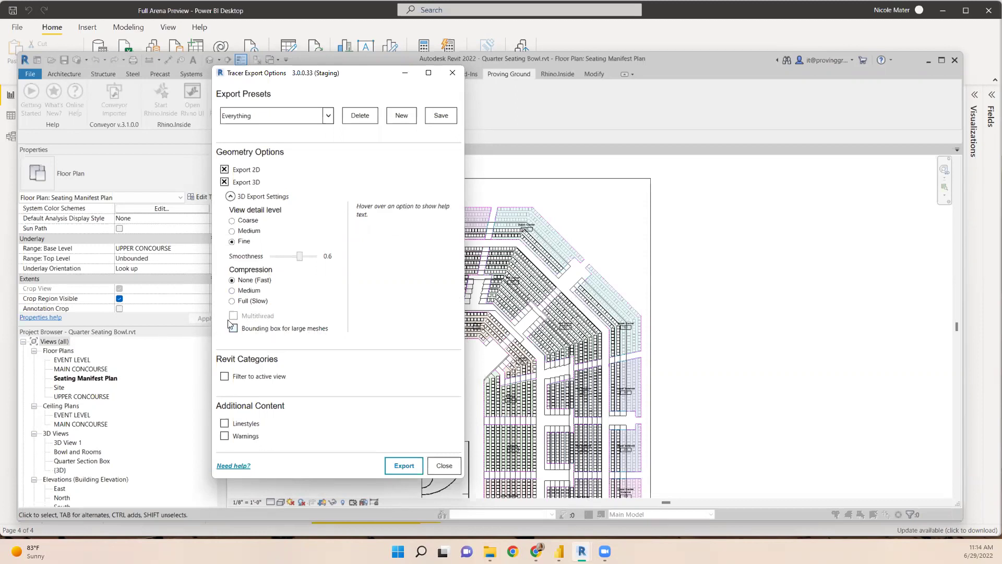
{"action": "left_click", "coordinate": [230, 197]}
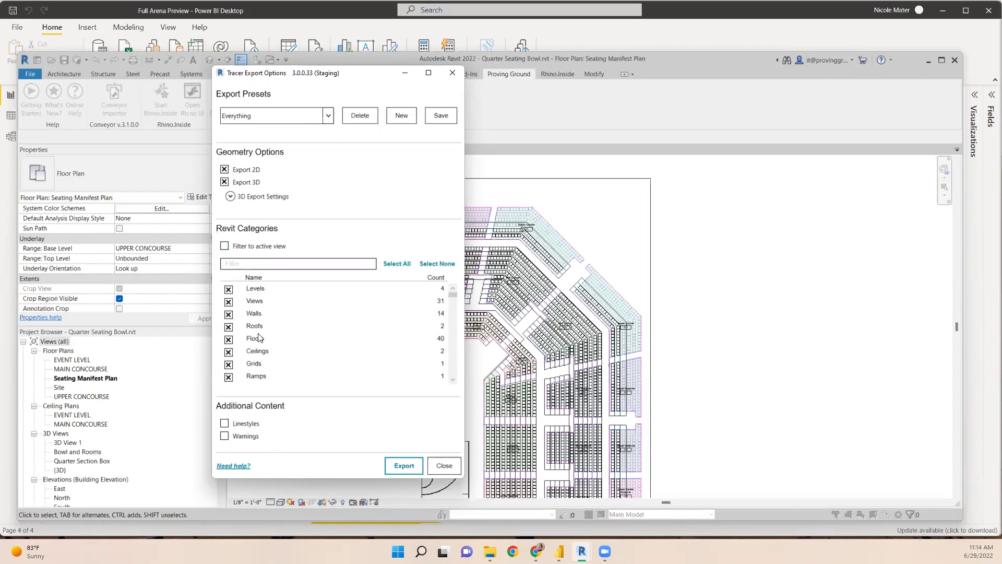
Filter the Revit categories for export to those in the active view
{"action": "left_click", "coordinate": [225, 245]}
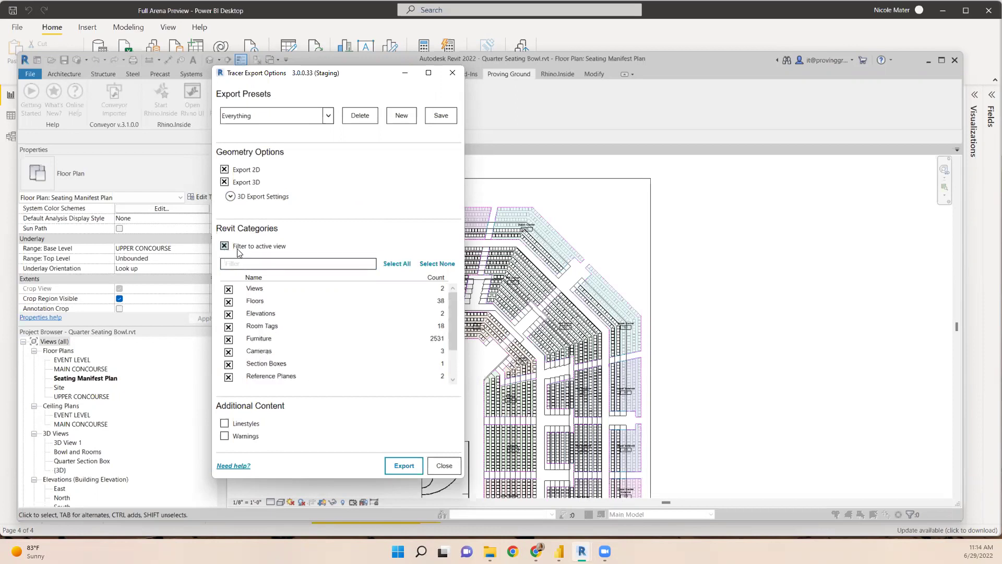
{"action": "mouse_move", "coordinate": [454, 302]}
{"action": "left_mouse_down"}
{"action": "mouse_move", "coordinate": [453, 365]}
{"action": "mouse_move", "coordinate": [452, 292]}
{"action": "left_mouse_up"}
{"action": "left_click", "coordinate": [225, 246]}
{"action": "left_click", "coordinate": [225, 245]}
Exclude Views, Elevations, Cameras, Section Boxes and Reference Planes from the exported Revit categories
{"action": "left_click", "coordinate": [231, 293]}
{"action": "left_click", "coordinate": [229, 315]}
{"action": "left_click", "coordinate": [229, 354]}
{"action": "left_click", "coordinate": [229, 364]}
{"action": "scroll", "coordinate": [399, 343], "scroll_direction": "down", "scroll_amount": 1}
{"action": "left_click_drag", "start_coordinate": [453, 330], "coordinate": [454, 347]}
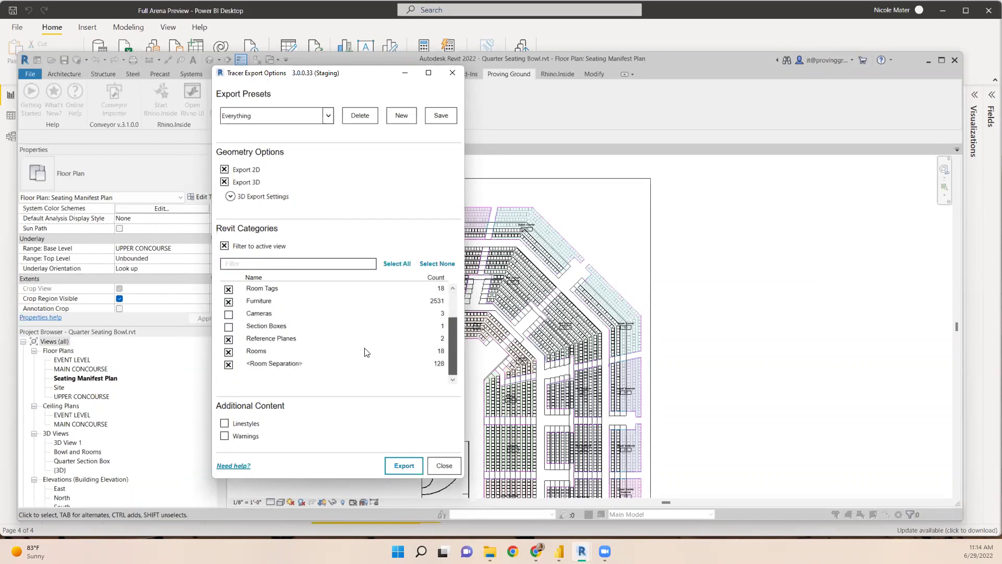
{"action": "left_click", "coordinate": [228, 340]}
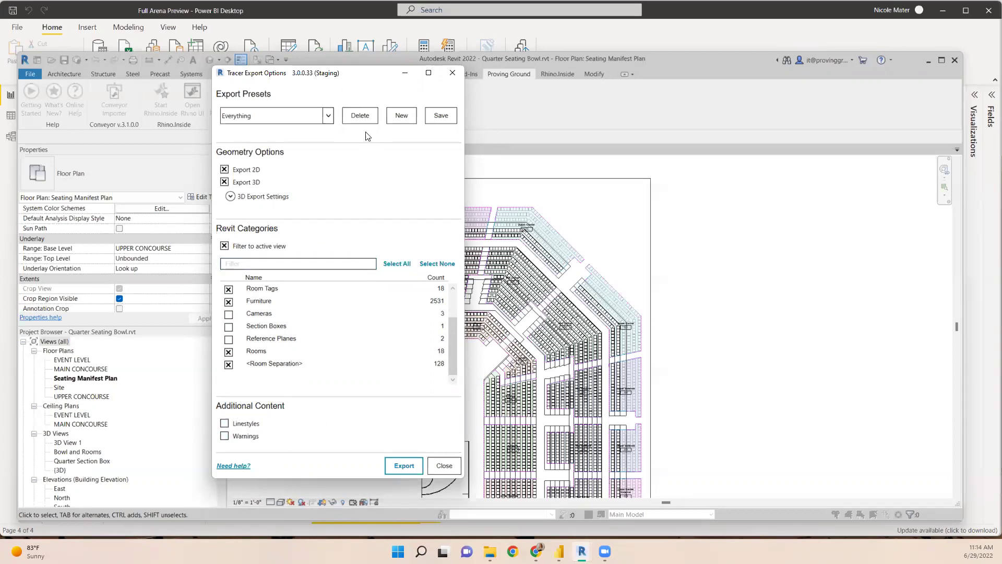
Save the current export preset and start a new blank preset
{"action": "left_click", "coordinate": [445, 118]}
{"action": "left_click", "coordinate": [396, 111]}
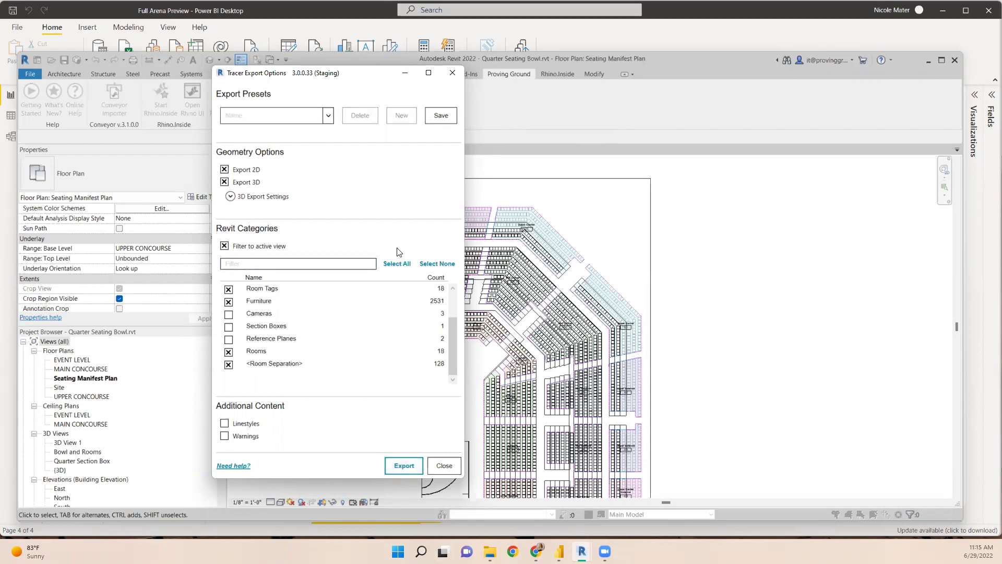
Export the model with Tracer to the June 2022 - Workshop folder as the SQLite database Quarter Seating Bowl.db
{"action": "left_click", "coordinate": [401, 466]}
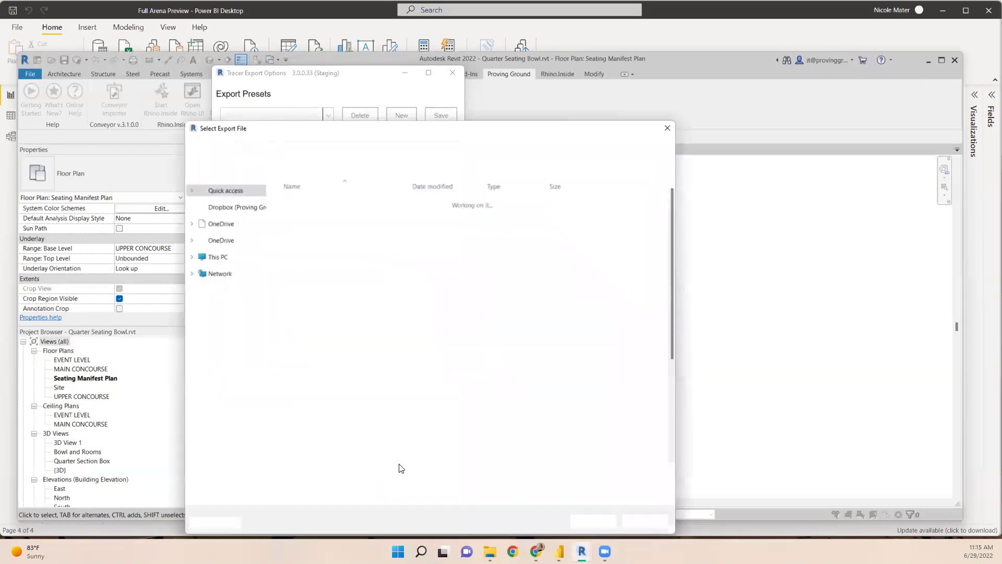
{"action": "key", "text": "ctrl+v"}
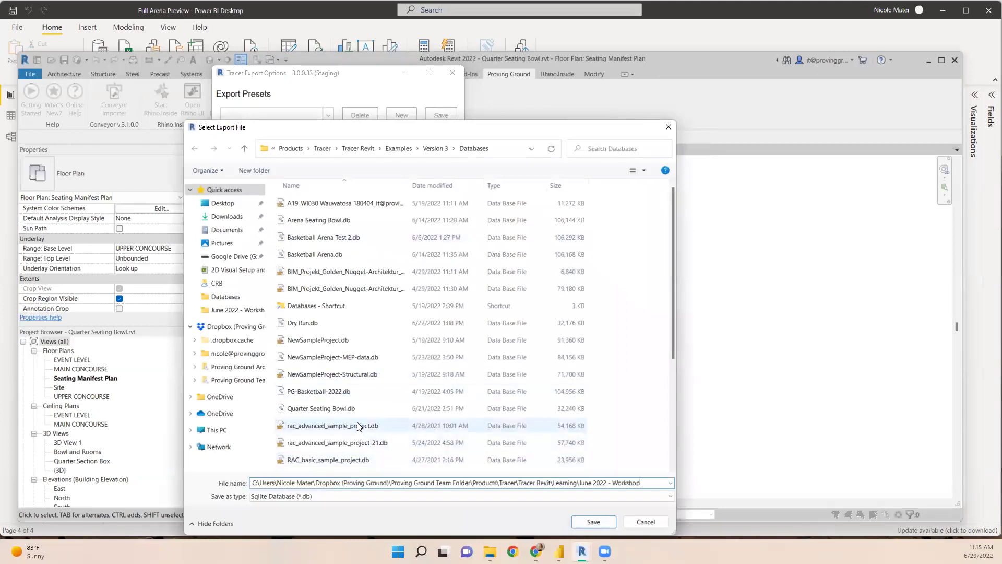
{"action": "key", "text": "Return"}
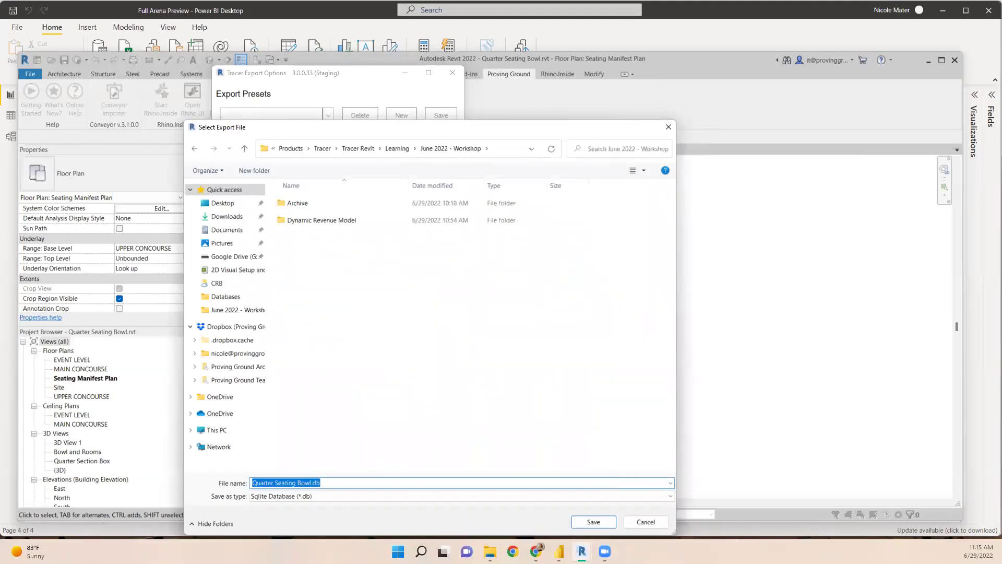
{"action": "left_click", "coordinate": [596, 520]}
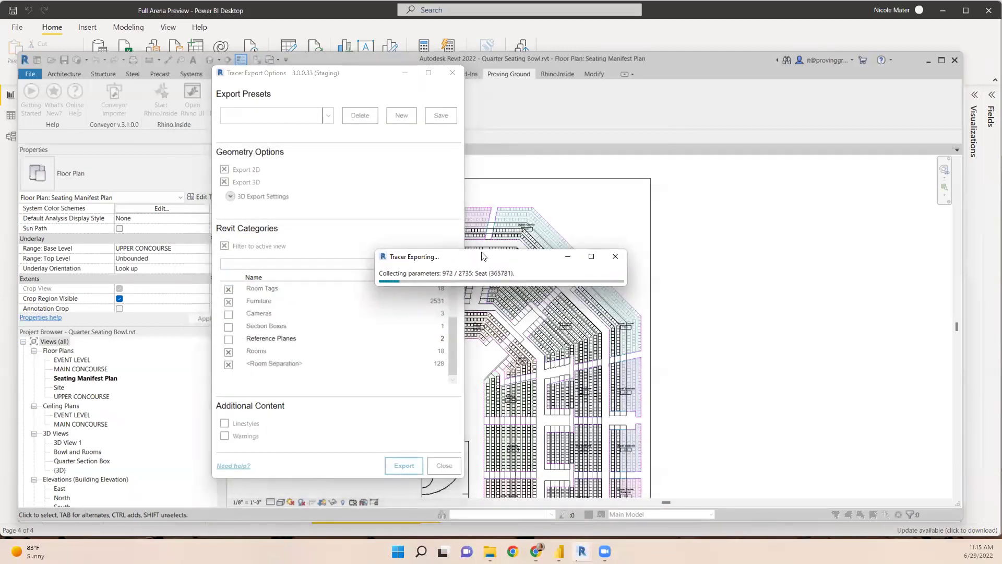
{"action": "left_click_drag", "start_coordinate": [482, 256], "coordinate": [518, 187]}
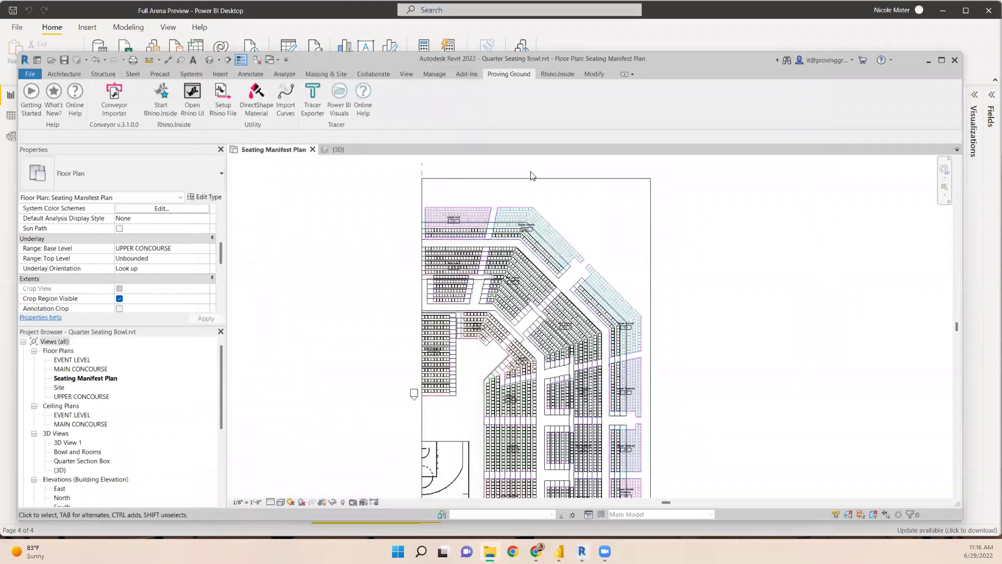
Switch to the untitled Power BI report with the template prompt, and view the Tracer for Revit Templates documentation page in Chrome
{"action": "mouse_move", "coordinate": [559, 551]}
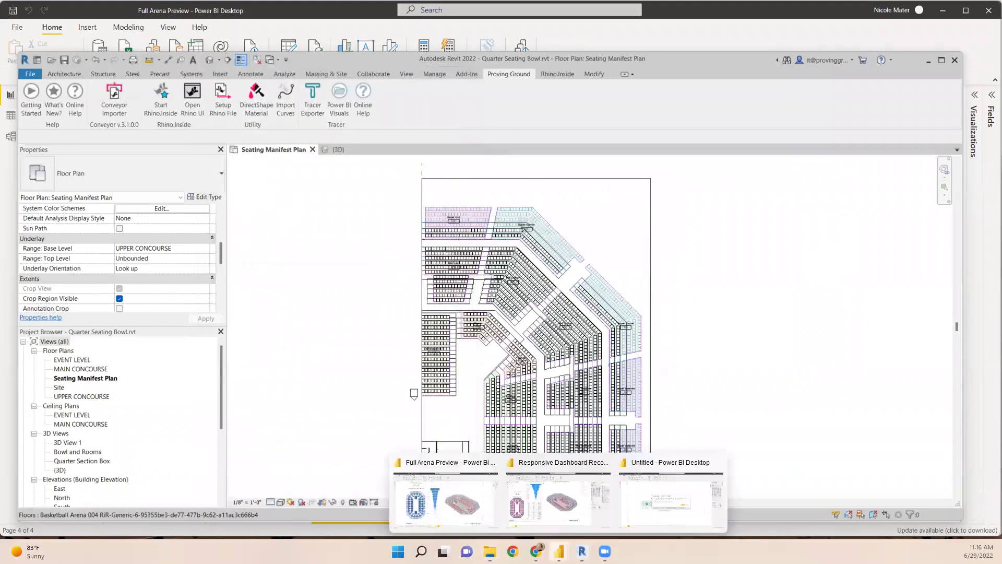
{"action": "left_click", "coordinate": [673, 467]}
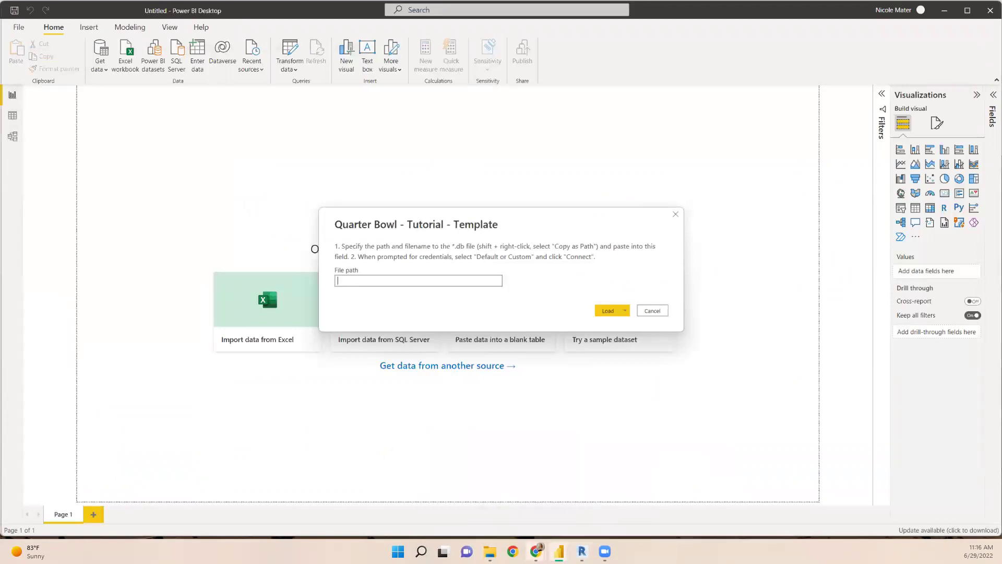
{"action": "mouse_move", "coordinate": [536, 551]}
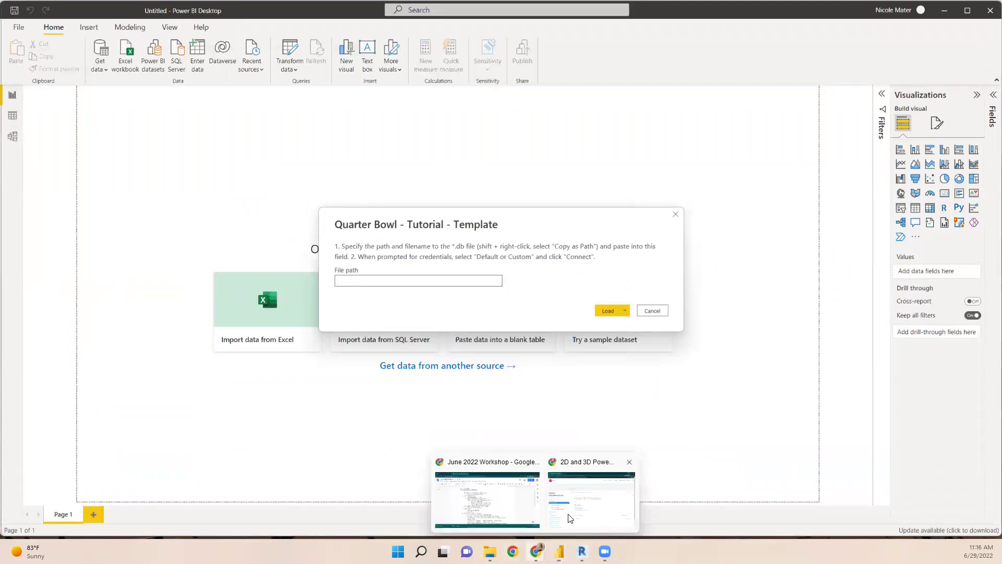
{"action": "left_click", "coordinate": [583, 502]}
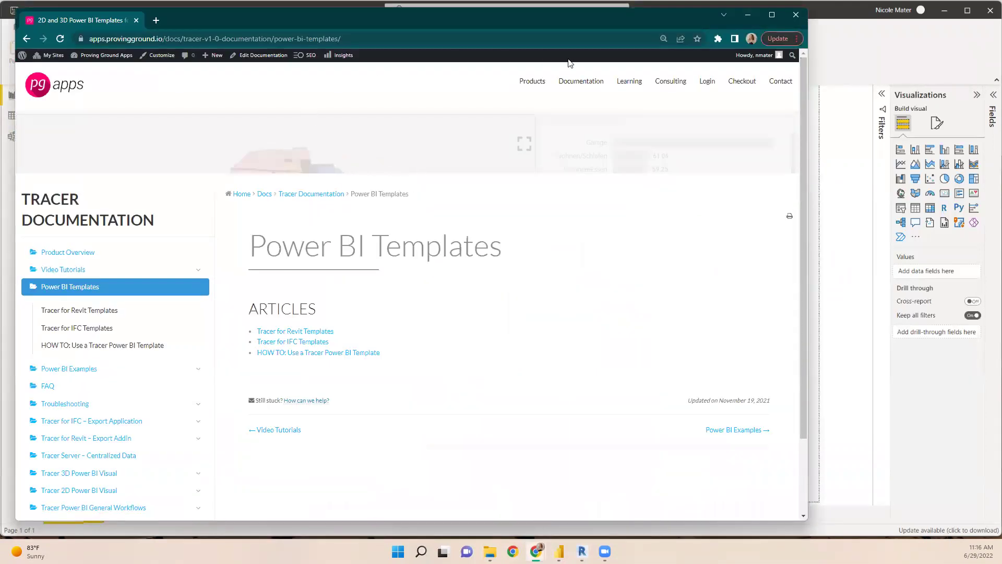
{"action": "mouse_move", "coordinate": [582, 82]}
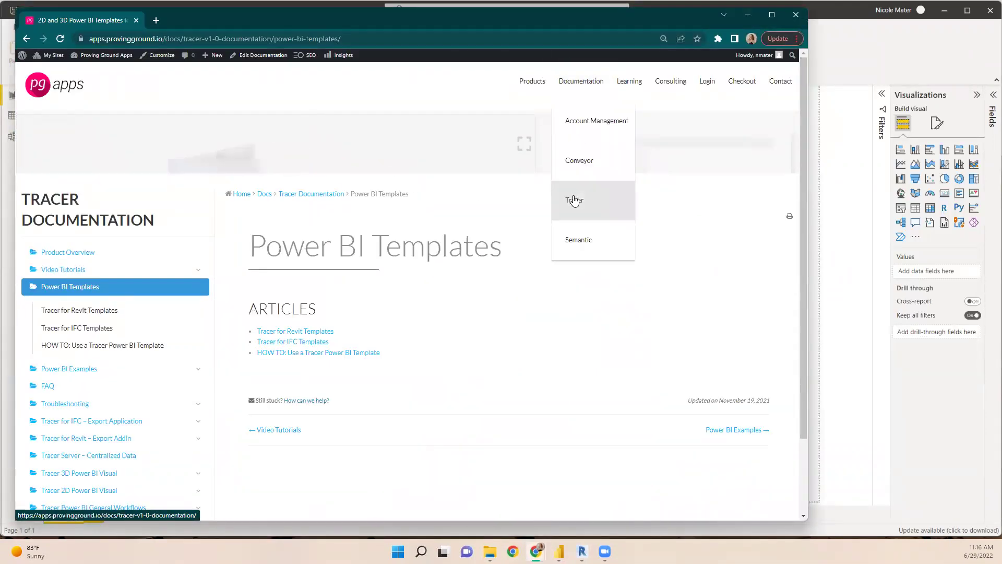
{"action": "left_click", "coordinate": [67, 308]}
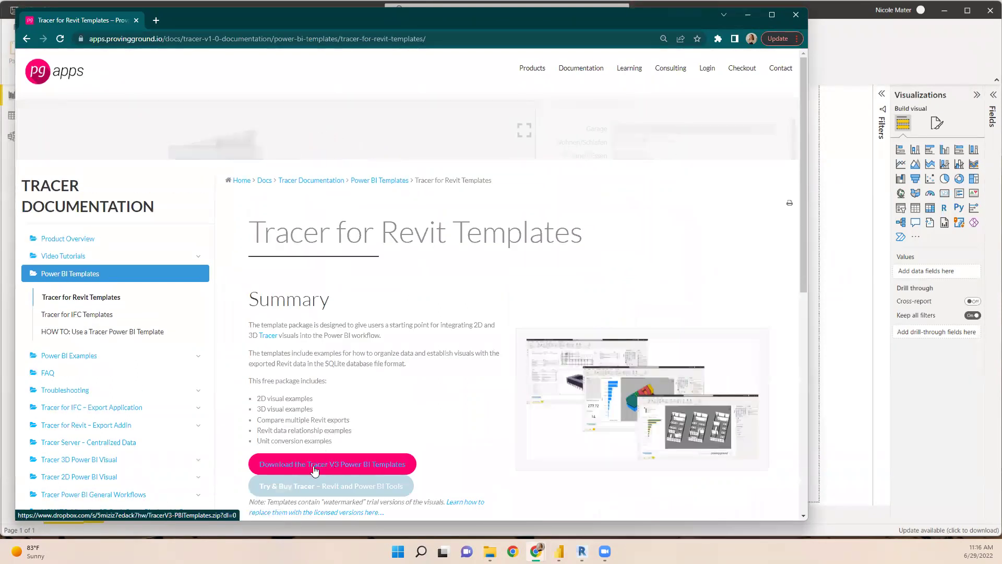
{"action": "left_click", "coordinate": [834, 125]}
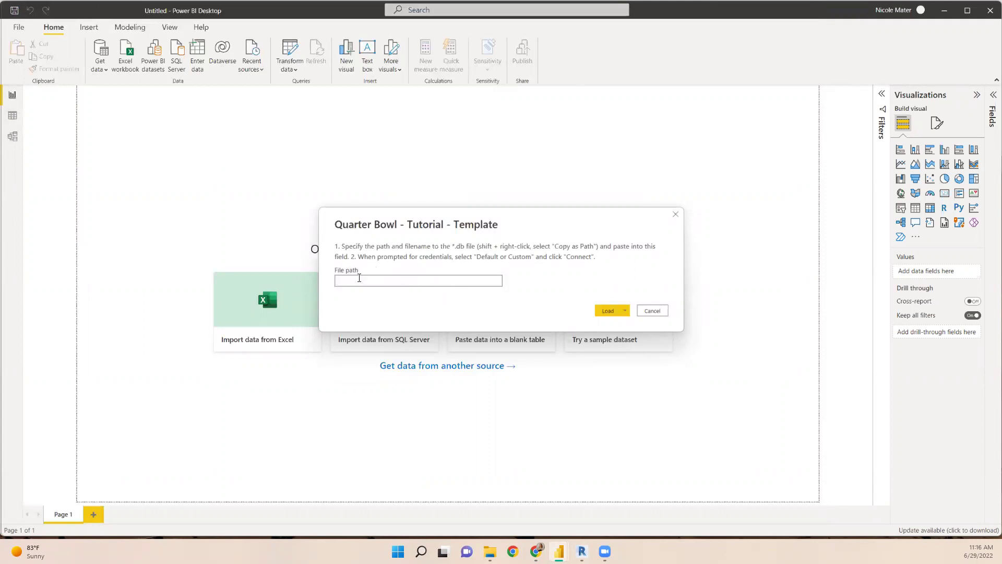
Copy the path of Quarter Seating Bowl.db from File Explorer and load it as the Quarter Bowl - Tutorial - Template file path
{"action": "mouse_move", "coordinate": [558, 551]}
{"action": "key", "text": "alt+Tab"}
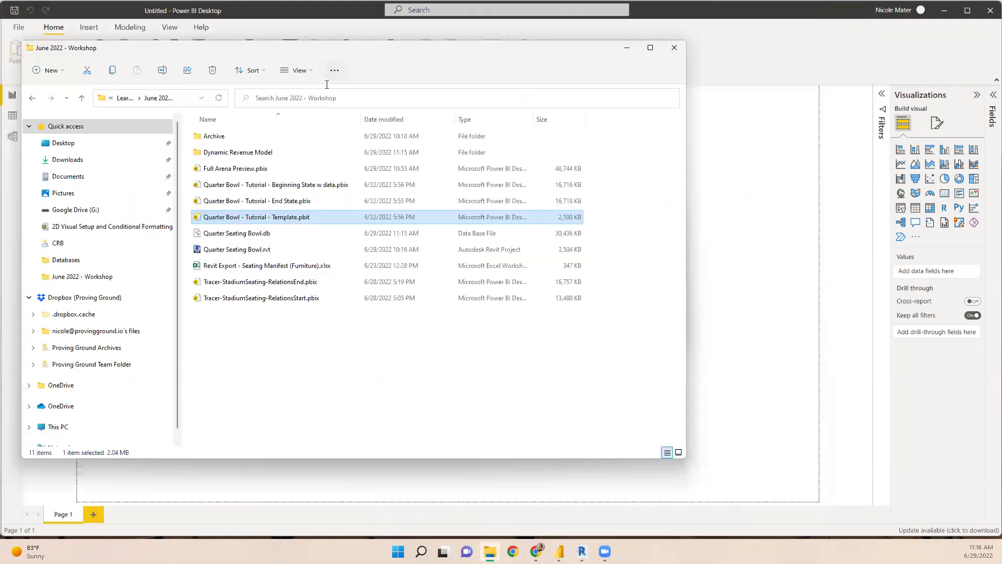
{"action": "left_click", "coordinate": [229, 236]}
{"action": "right_click", "coordinate": [230, 236]}
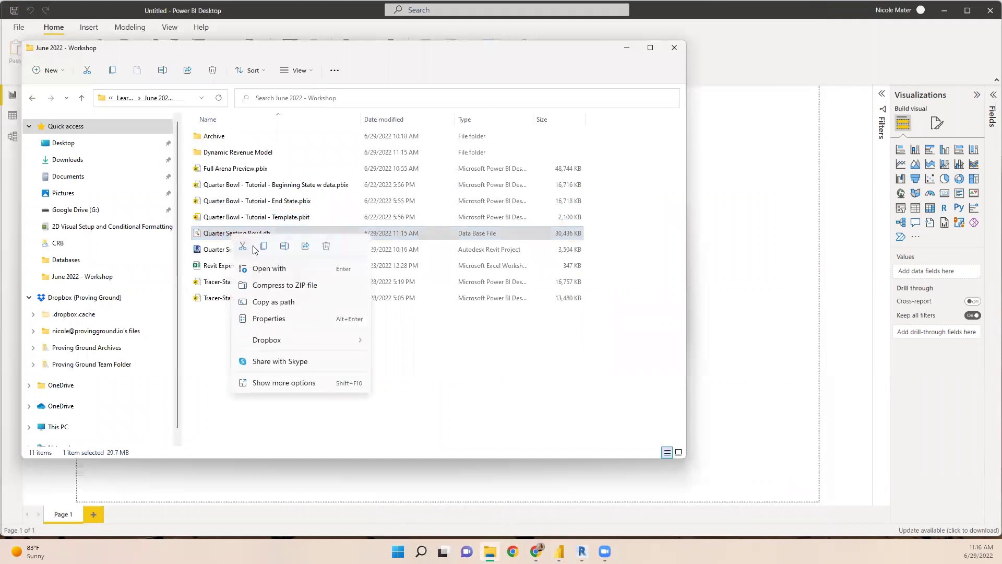
{"action": "left_click", "coordinate": [274, 301]}
{"action": "left_click", "coordinate": [720, 254]}
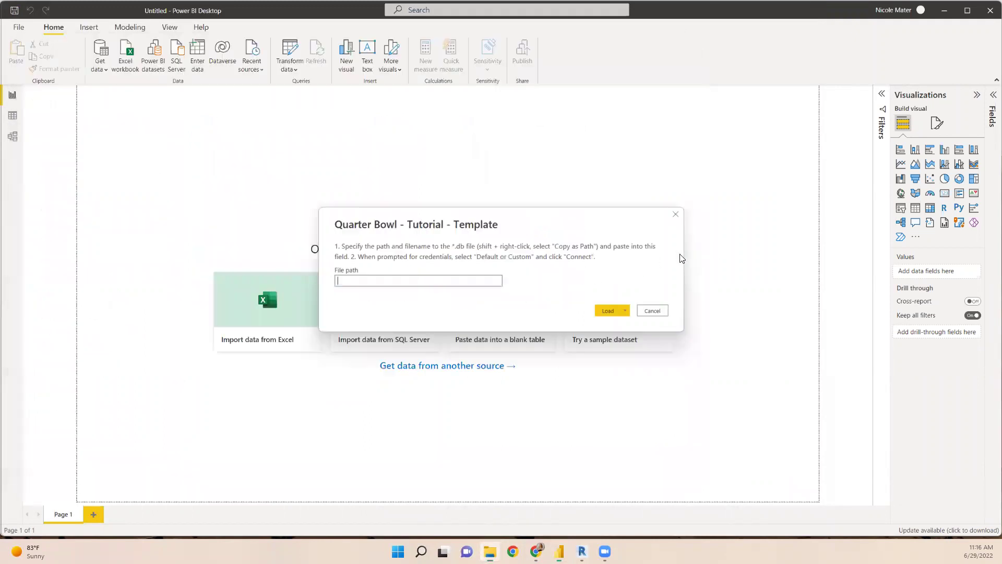
{"action": "left_click", "coordinate": [486, 280]}
{"action": "key", "text": "ctrl+v"}
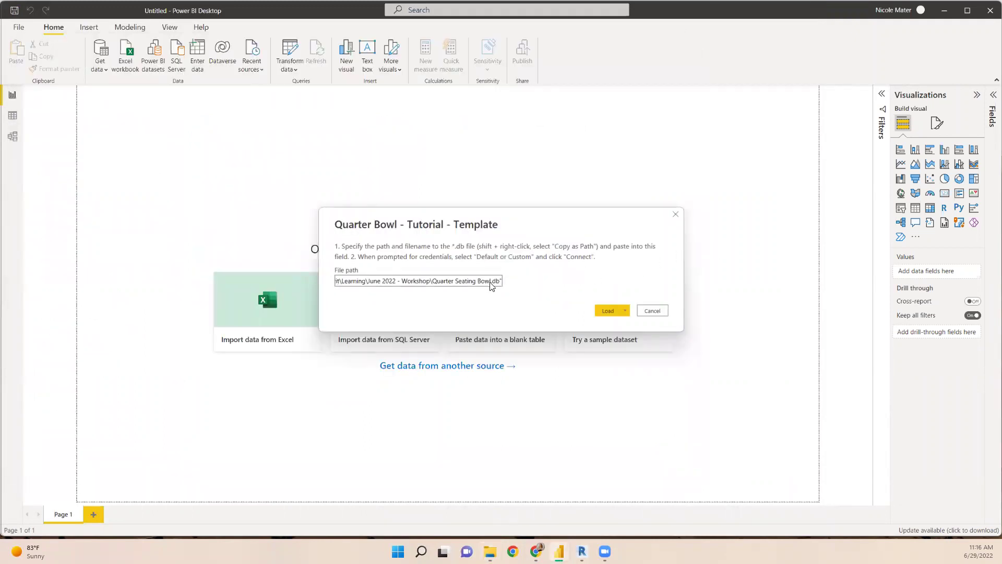
{"action": "left_click", "coordinate": [605, 309]}
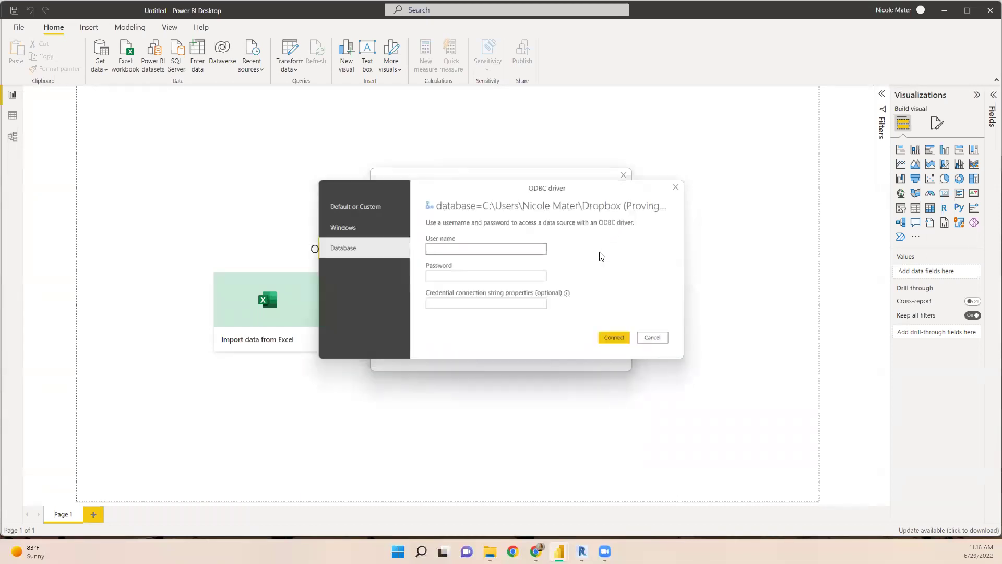
Try to connect to the ODBC database using the Default or Custom credentials, and close the Refresh dialog
{"action": "left_click", "coordinate": [346, 206]}
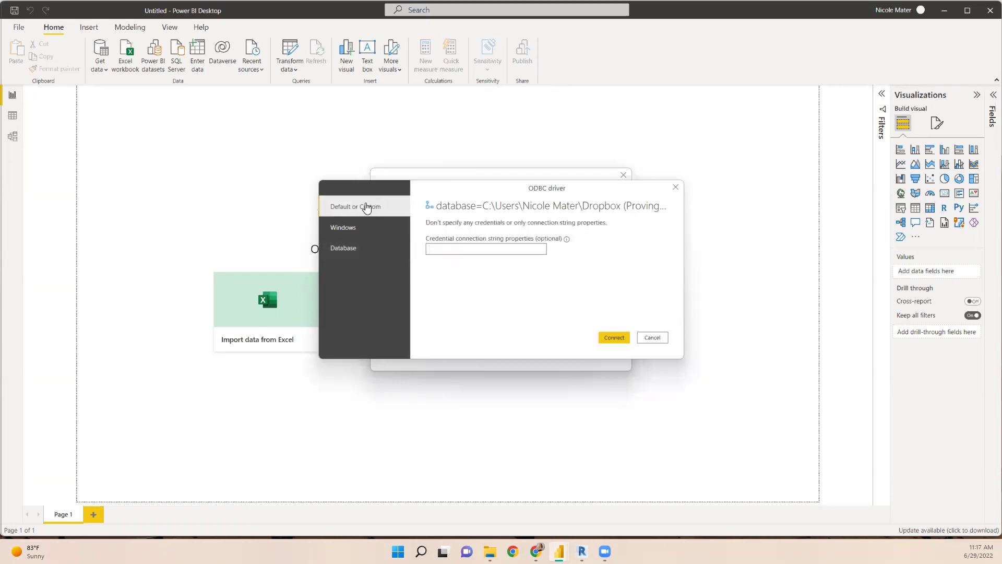
{"action": "left_click", "coordinate": [349, 234]}
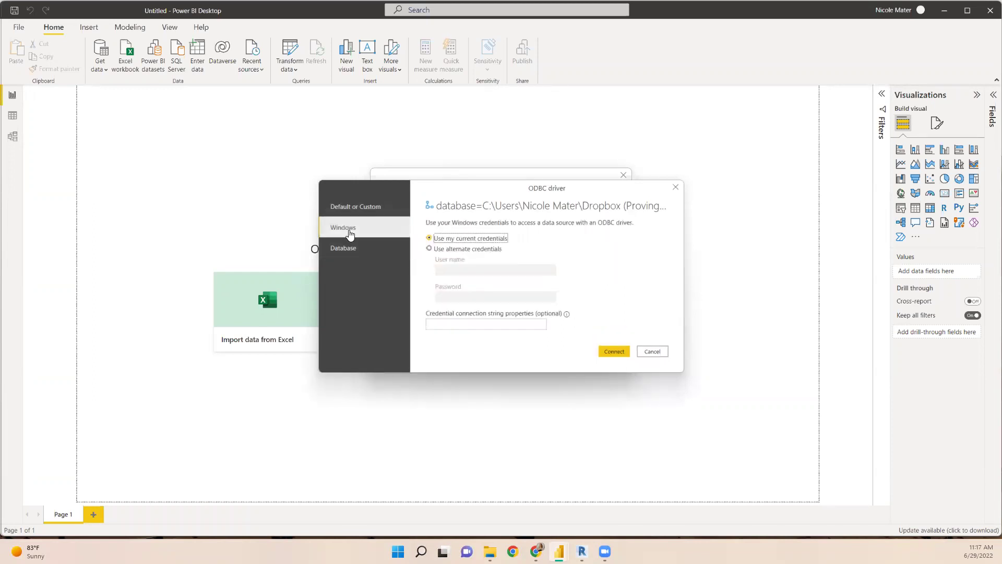
{"action": "left_click", "coordinate": [356, 209]}
{"action": "left_click", "coordinate": [428, 250]}
{"action": "left_click", "coordinate": [613, 351]}
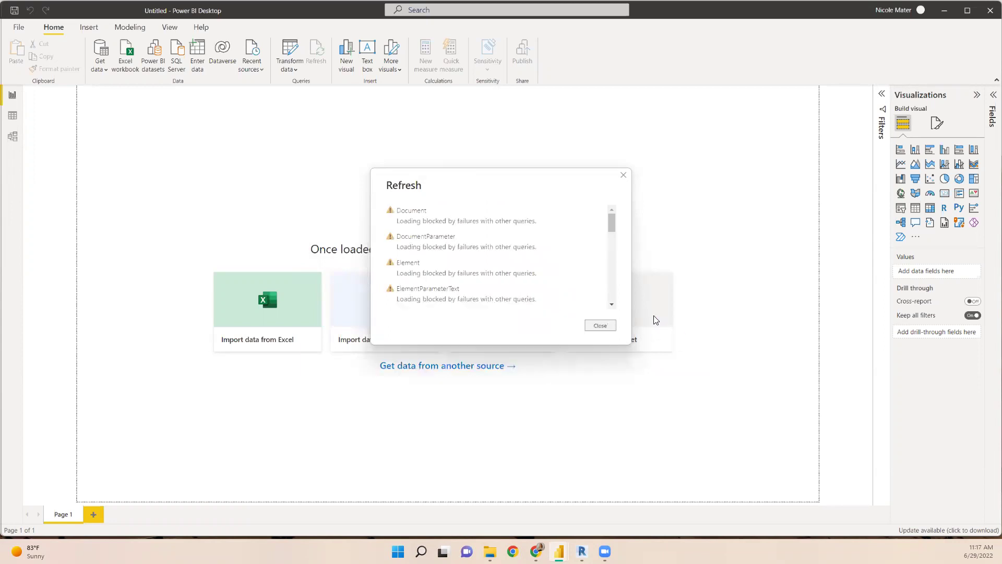
{"action": "left_click", "coordinate": [601, 326]}
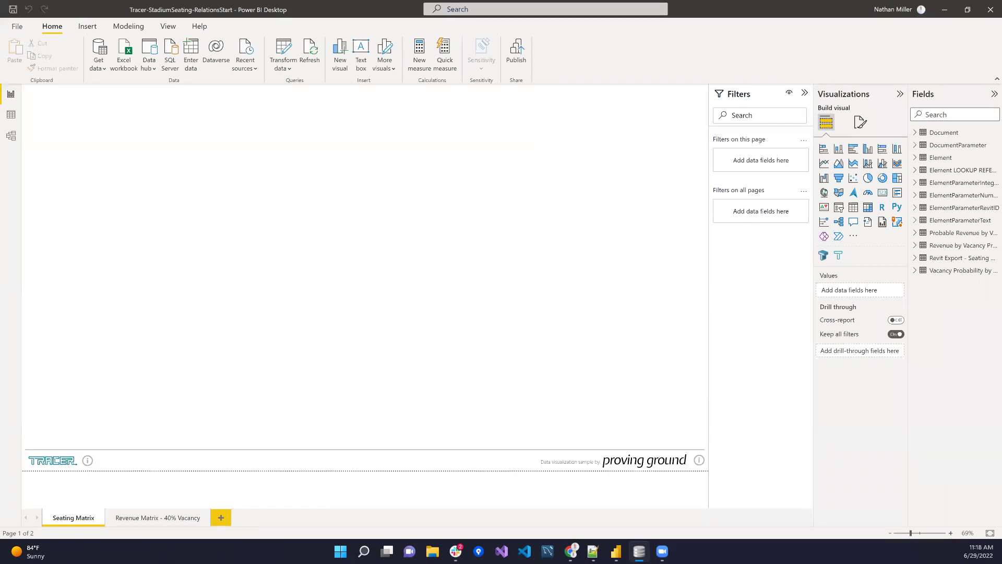
Switch to DB Browser for SQLite and examine the tables and views of Seating Bowl Only.db, with the indices collapsed
{"action": "key", "text": "alt+Tab"}
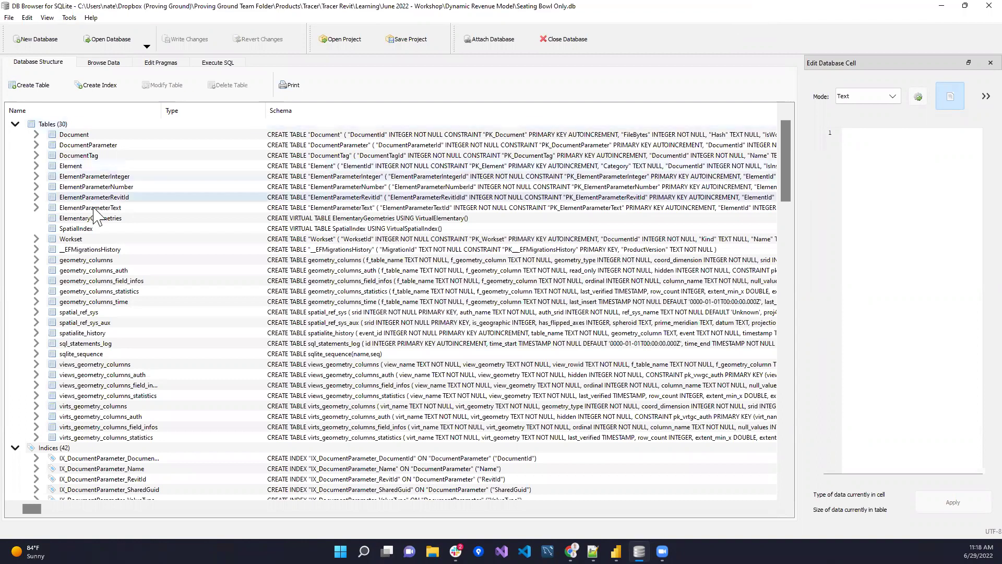
{"action": "left_click", "coordinate": [86, 136]}
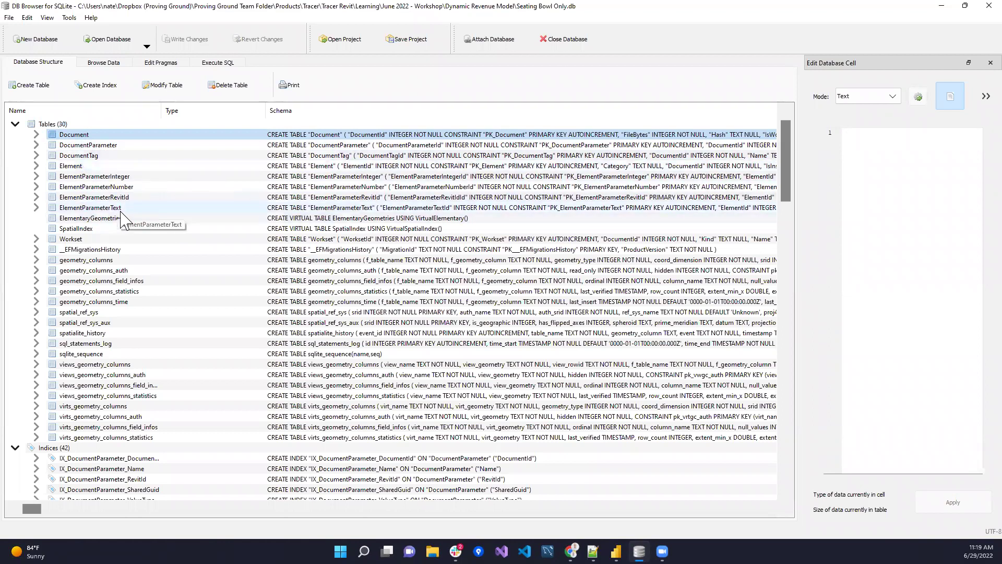
{"action": "scroll", "coordinate": [139, 233], "scroll_direction": "down", "scroll_amount": 1}
{"action": "scroll", "coordinate": [139, 232], "scroll_direction": "up", "scroll_amount": 1}
{"action": "left_click", "coordinate": [15, 448]}
{"action": "left_click", "coordinate": [15, 458]}
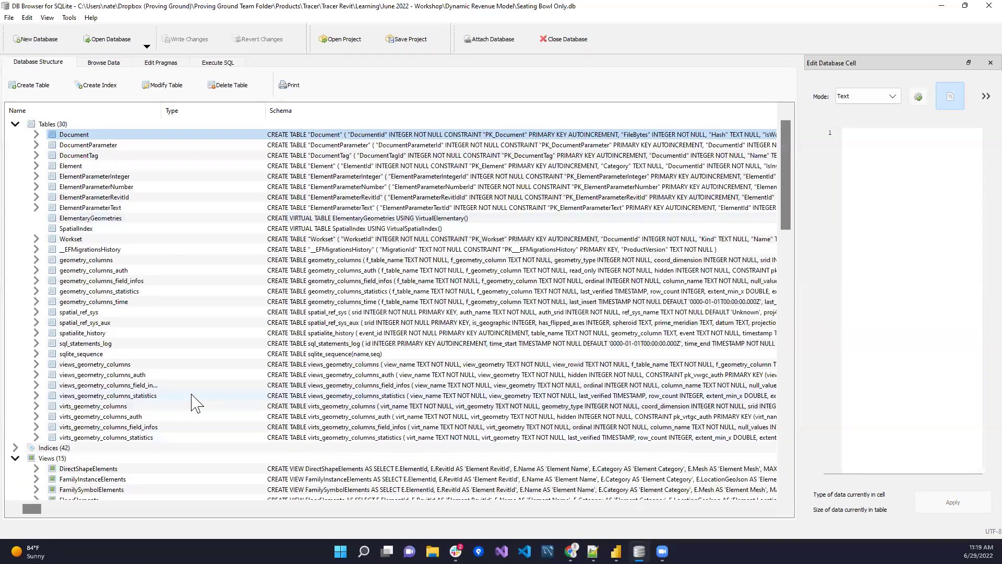
{"action": "scroll", "coordinate": [195, 403], "scroll_direction": "down", "scroll_amount": 6}
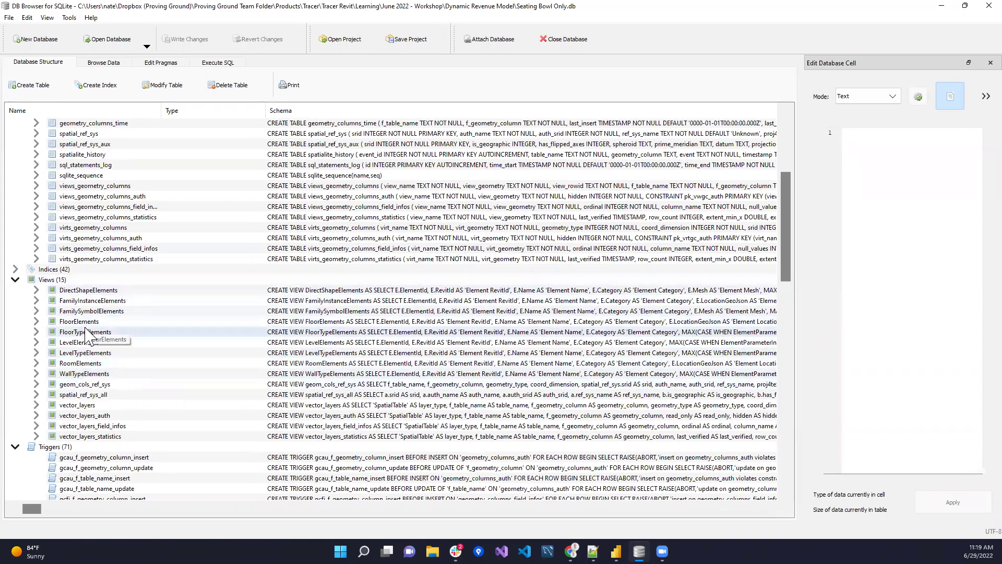
{"action": "scroll", "coordinate": [85, 334], "scroll_direction": "up", "scroll_amount": 6}
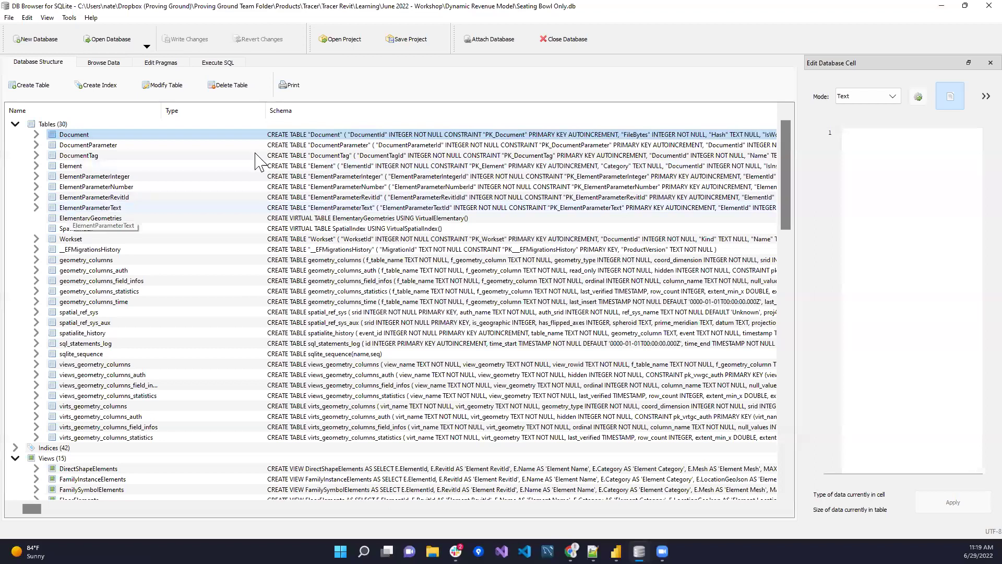
Return to the Tracer-StadiumSeating-RelationsStart report in Power BI and examine the data in the Document and Element tables
{"action": "left_click", "coordinate": [941, 8]}
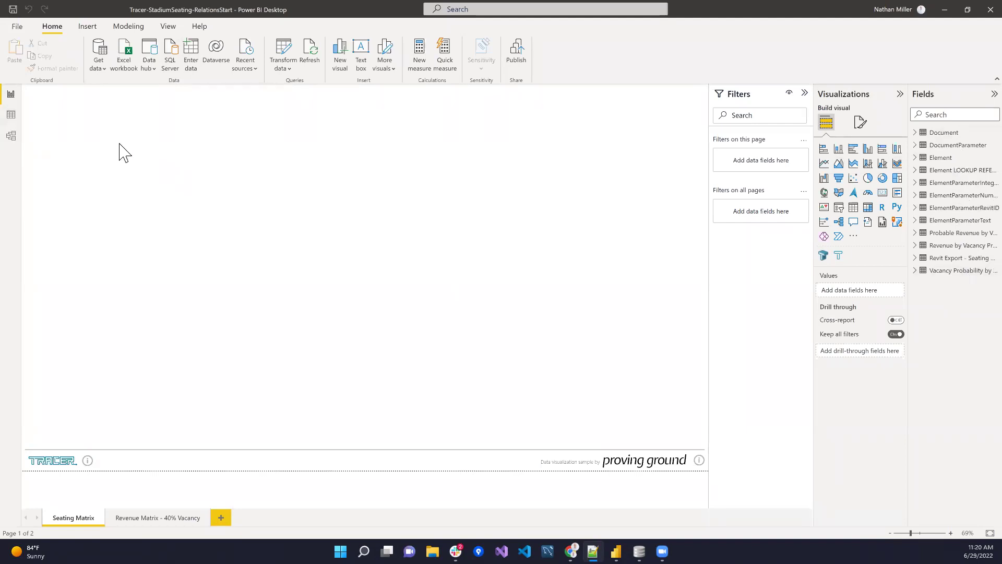
{"action": "left_click", "coordinate": [11, 115]}
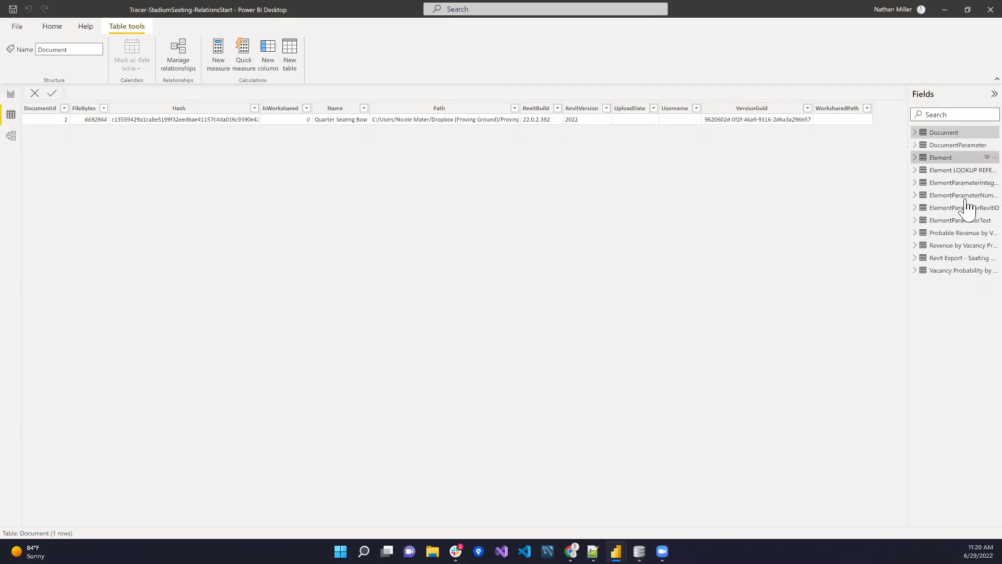
{"action": "left_click", "coordinate": [943, 158]}
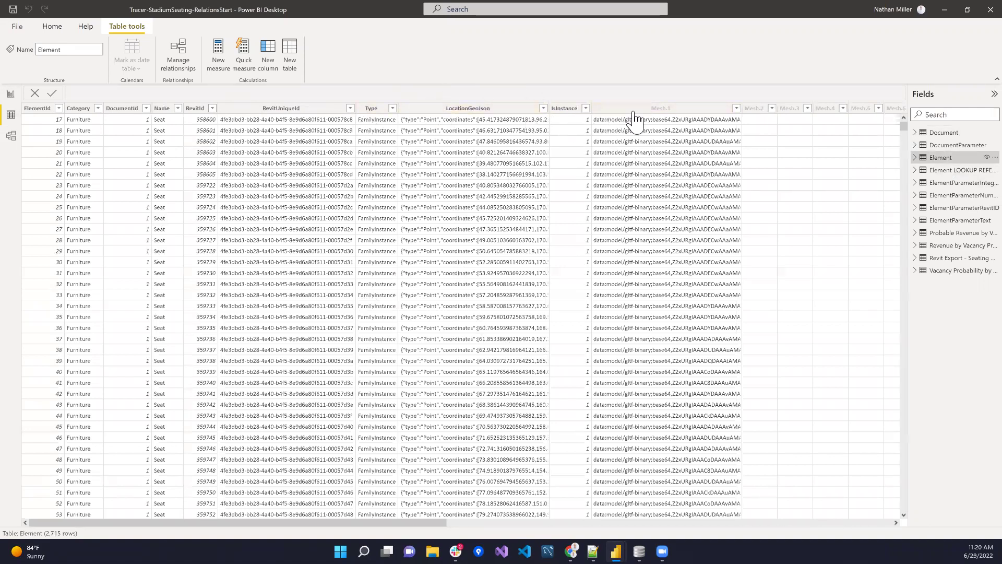
Show the model diagram, select the Document table and shift the Element table slightly away from it
{"action": "left_click", "coordinate": [11, 137]}
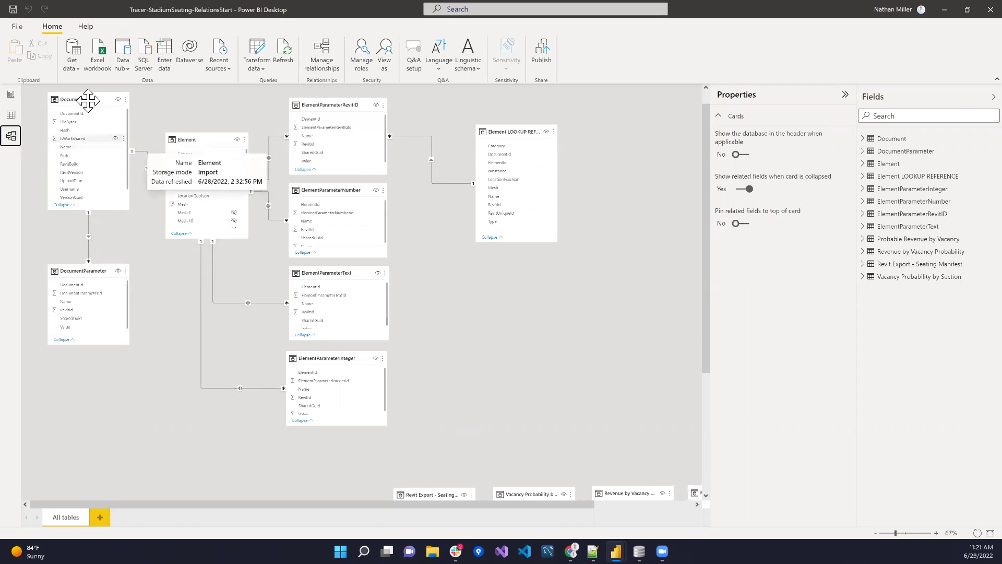
{"action": "left_click_drag", "start_coordinate": [84, 99], "coordinate": [70, 98]}
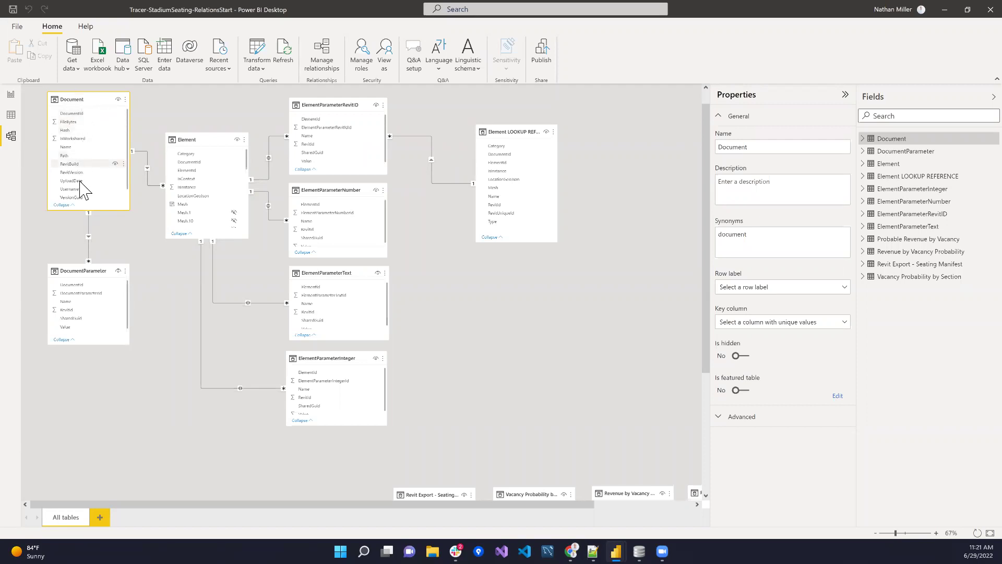
{"action": "mouse_move", "coordinate": [197, 140]}
{"action": "left_mouse_down"}
{"action": "mouse_move", "coordinate": [193, 133]}
{"action": "mouse_move", "coordinate": [201, 147]}
{"action": "left_mouse_up"}
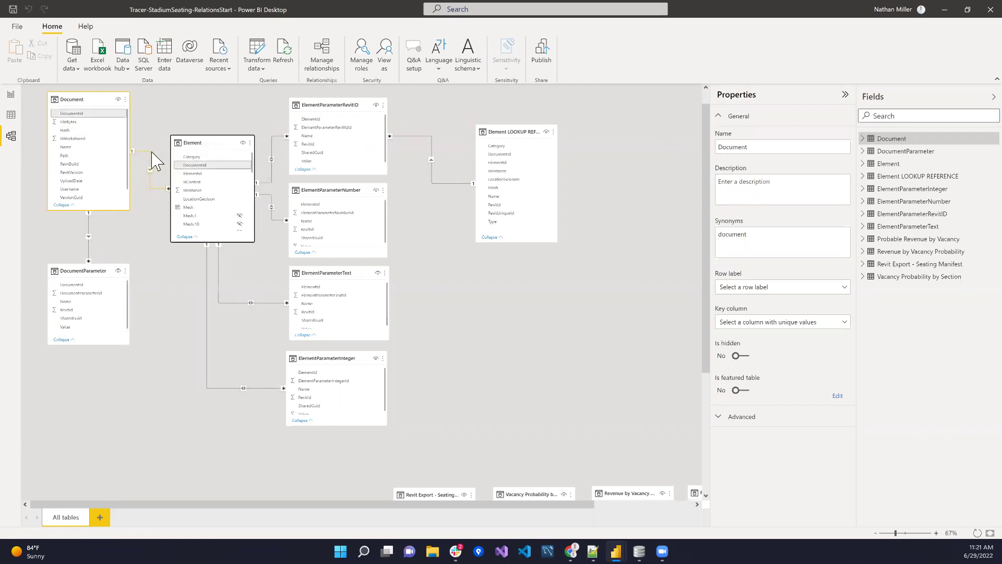
Review the properties of the relationship between the Element and Document tables, and accept its settings
{"action": "right_click", "coordinate": [151, 189]}
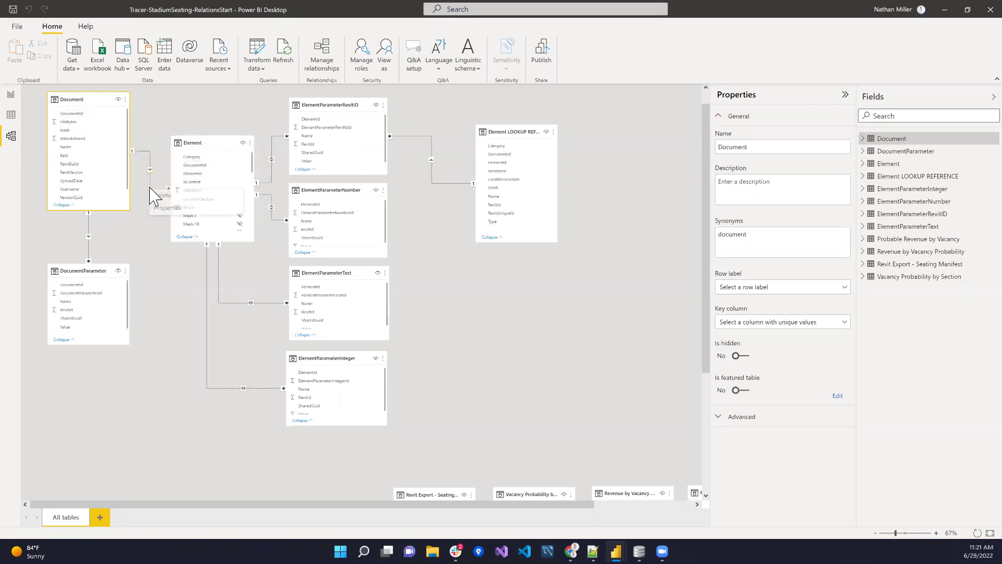
{"action": "left_click", "coordinate": [166, 207]}
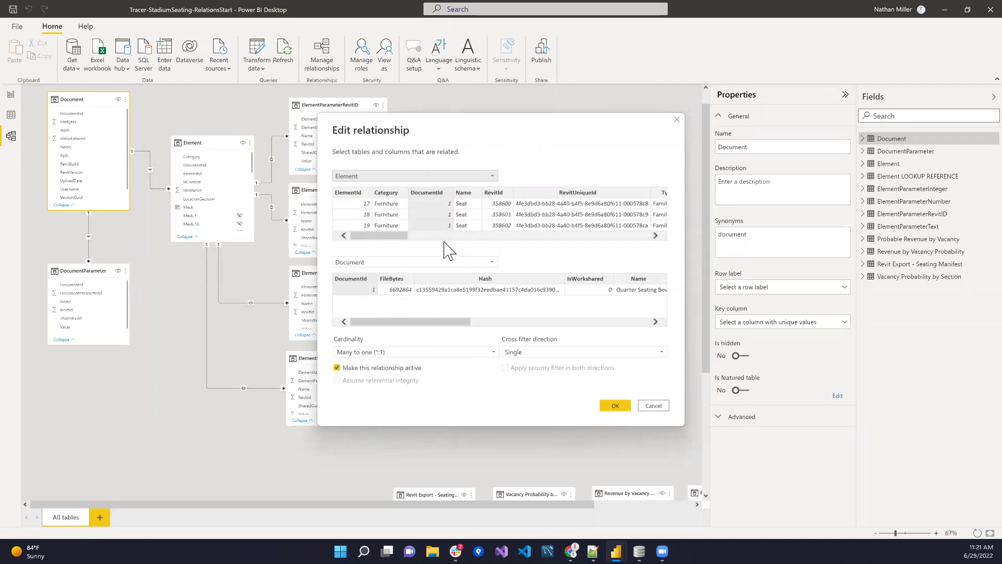
{"action": "left_click", "coordinate": [616, 408]}
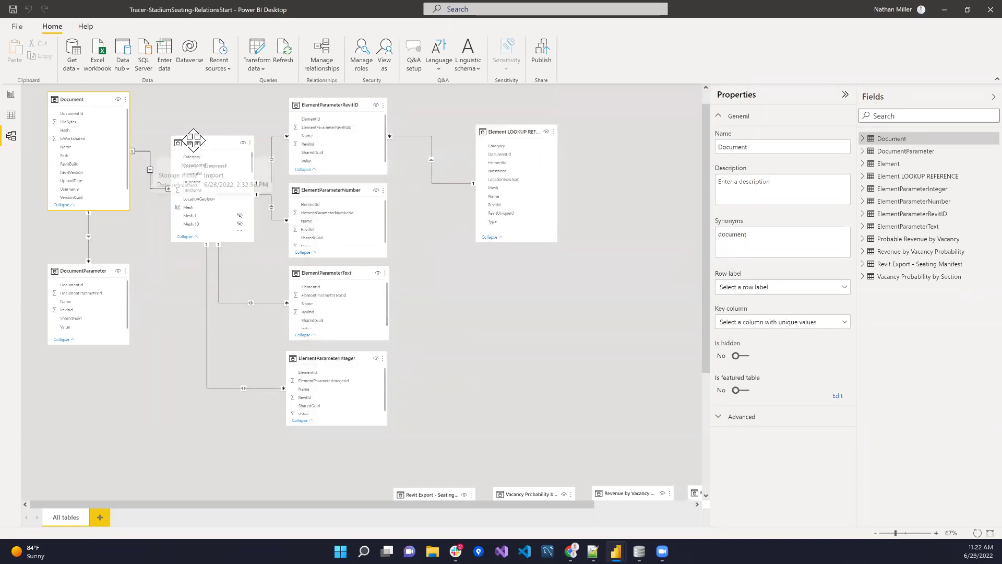
Move the Element table closer to the Document table and review the relationship between ElementParameterNumber and Element without changing it
{"action": "left_click_drag", "start_coordinate": [211, 140], "coordinate": [192, 139]}
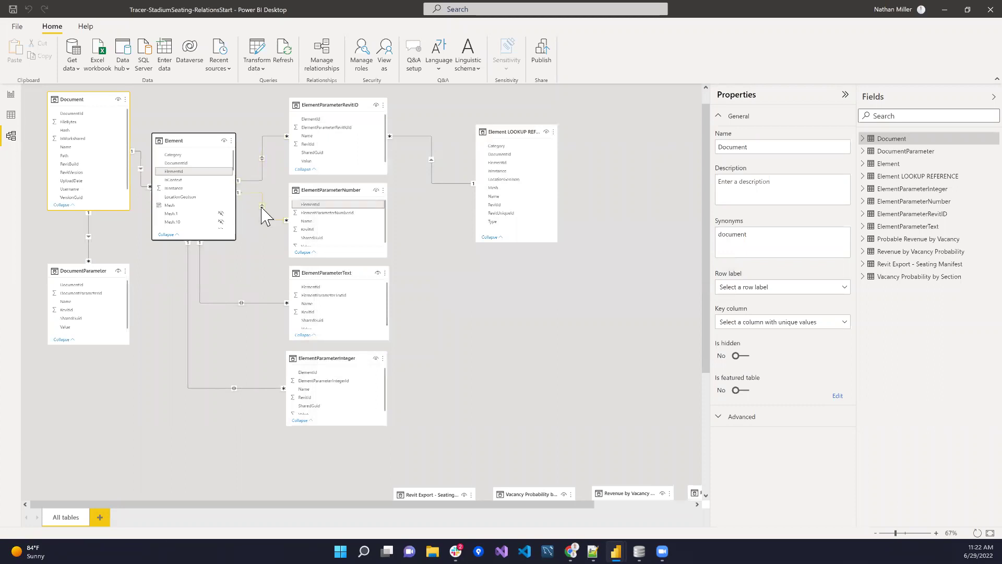
{"action": "right_click", "coordinate": [266, 220]}
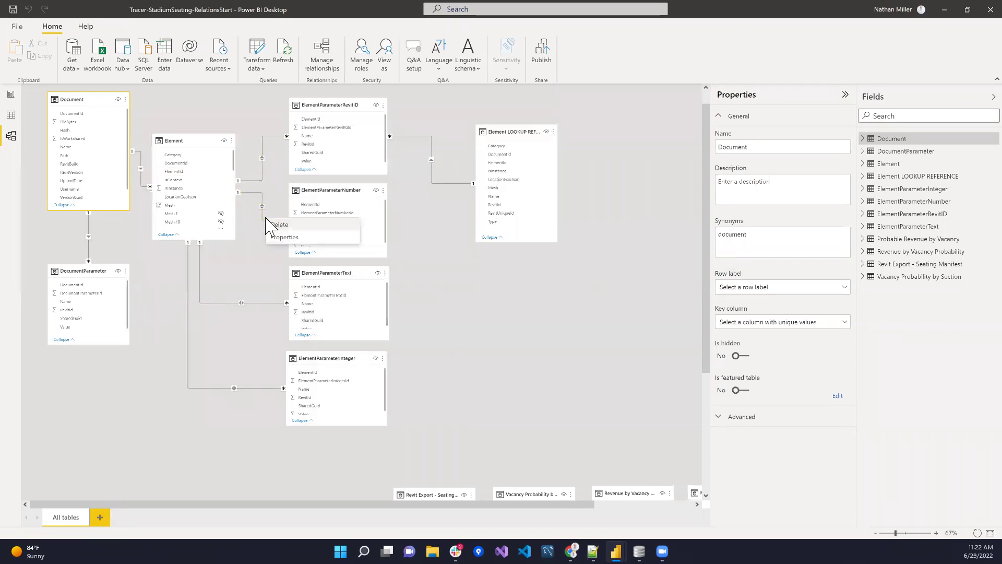
{"action": "left_click", "coordinate": [282, 237]}
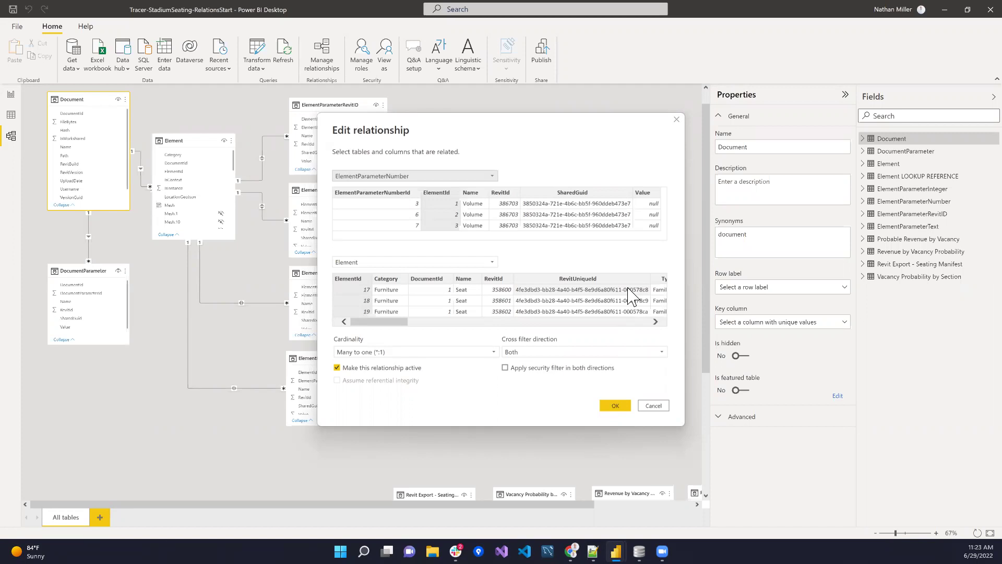
{"action": "left_click", "coordinate": [664, 409]}
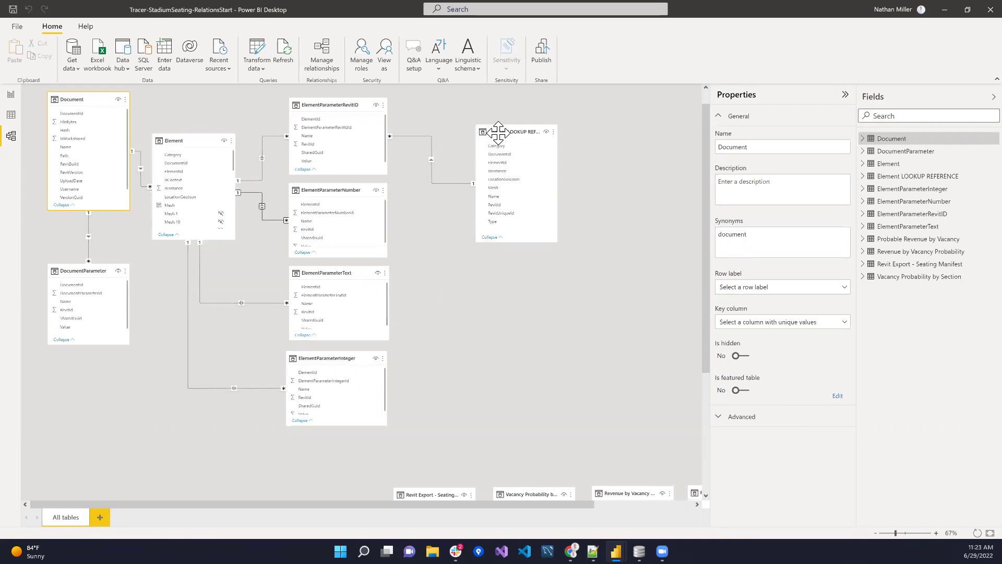
Shift the Element LOOKUP REFERENCE table slightly upward in the diagram and open the Power Query Editor in a maximized window
{"action": "left_click_drag", "start_coordinate": [502, 131], "coordinate": [509, 110]}
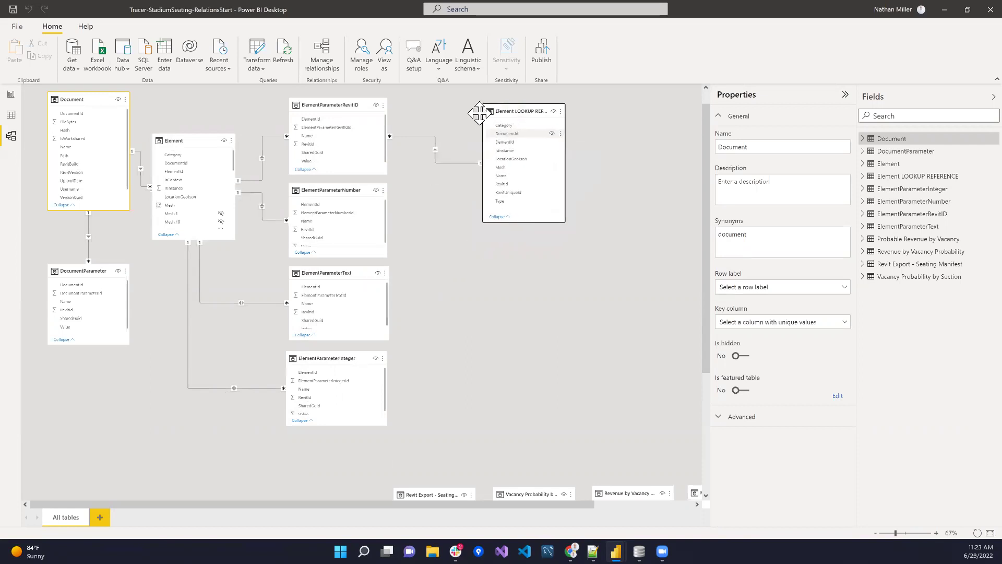
{"action": "left_click", "coordinate": [258, 51]}
{"action": "left_click", "coordinate": [257, 50]}
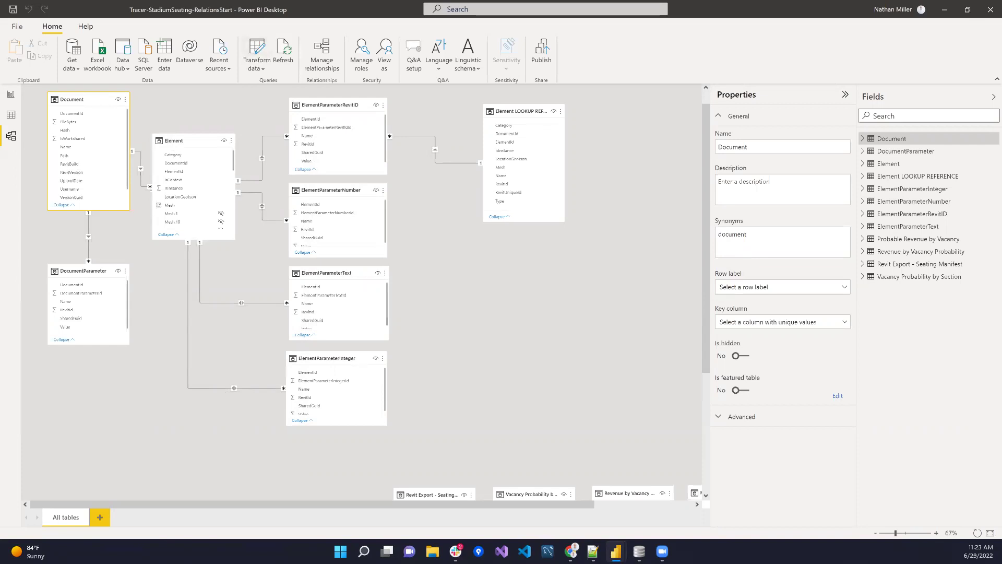
{"action": "left_click_drag", "start_coordinate": [365, 9], "coordinate": [501, 6]}
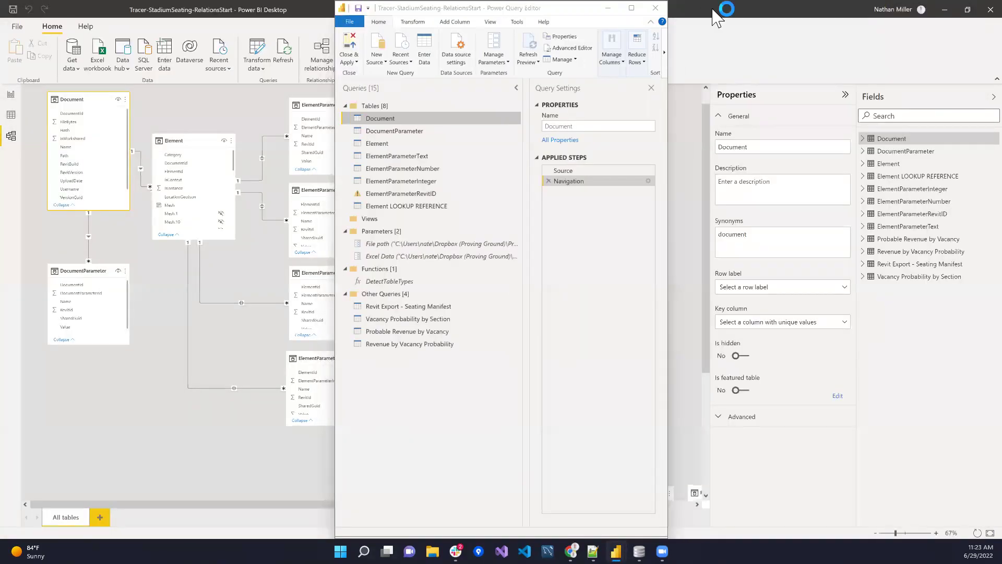
{"action": "left_click", "coordinate": [630, 8]}
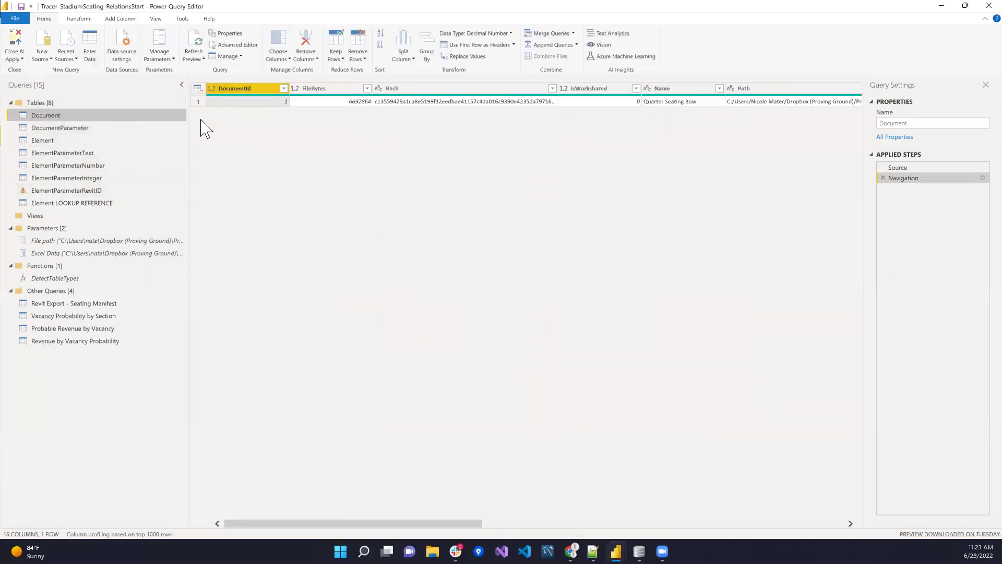
Examine the Element query's rows and the actions available for duplicating or referencing it
{"action": "left_click", "coordinate": [51, 150]}
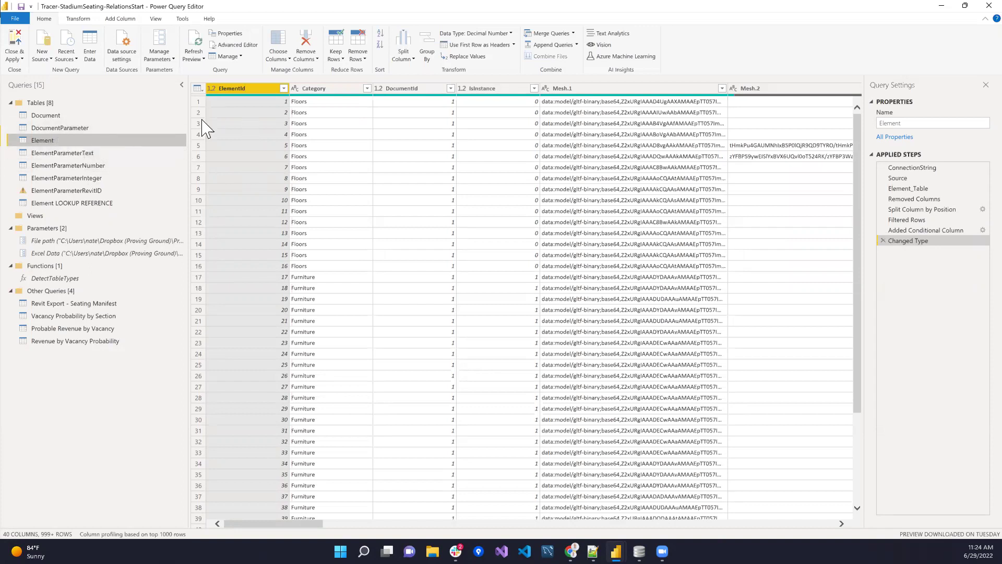
{"action": "scroll", "coordinate": [410, 279], "scroll_direction": "down", "scroll_amount": 2}
{"action": "scroll", "coordinate": [411, 279], "scroll_direction": "up", "scroll_amount": 2}
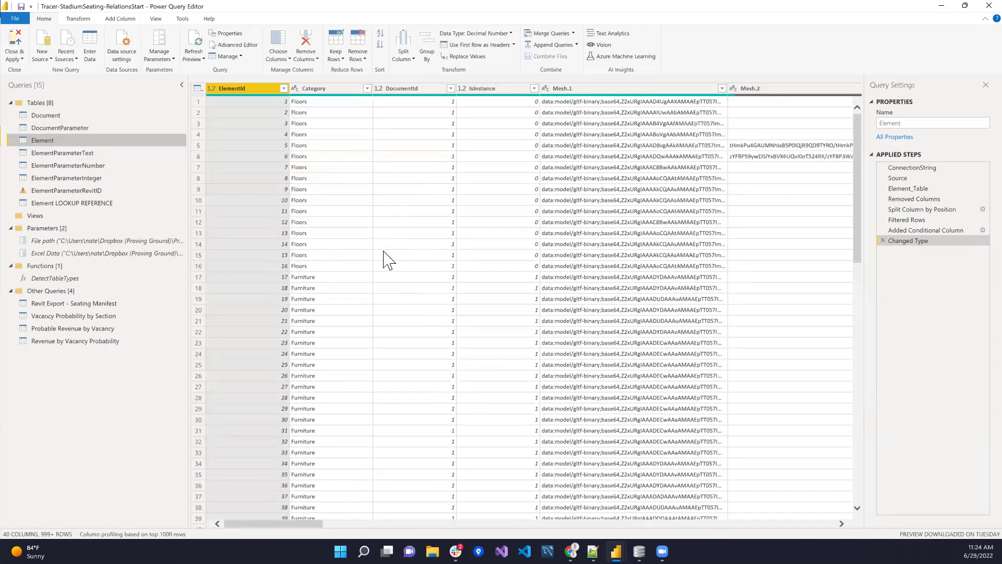
{"action": "scroll", "coordinate": [386, 261], "scroll_direction": "down", "scroll_amount": 2}
{"action": "scroll", "coordinate": [385, 258], "scroll_direction": "up", "scroll_amount": 2}
{"action": "right_click", "coordinate": [55, 146]}
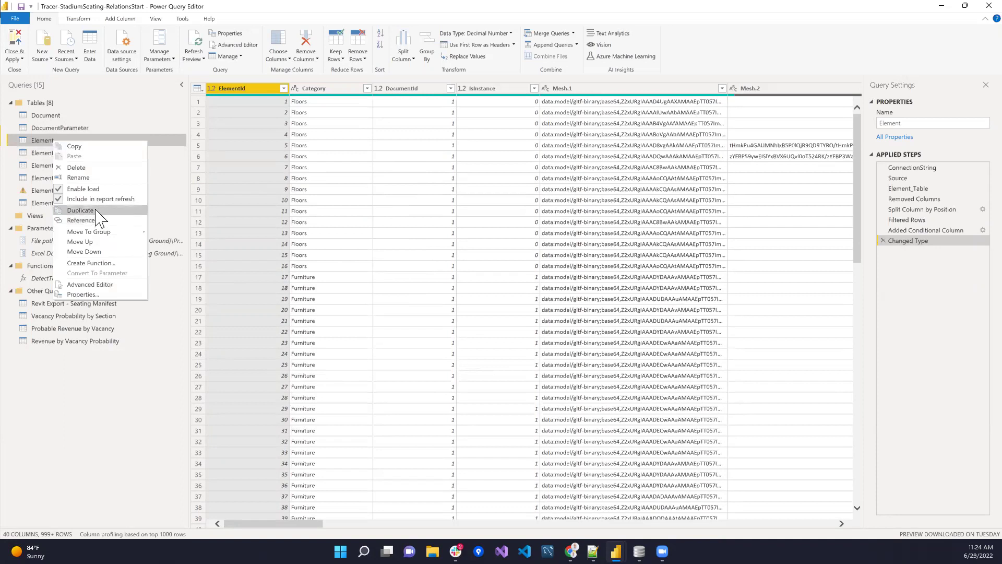
{"action": "left_click", "coordinate": [3, 189]}
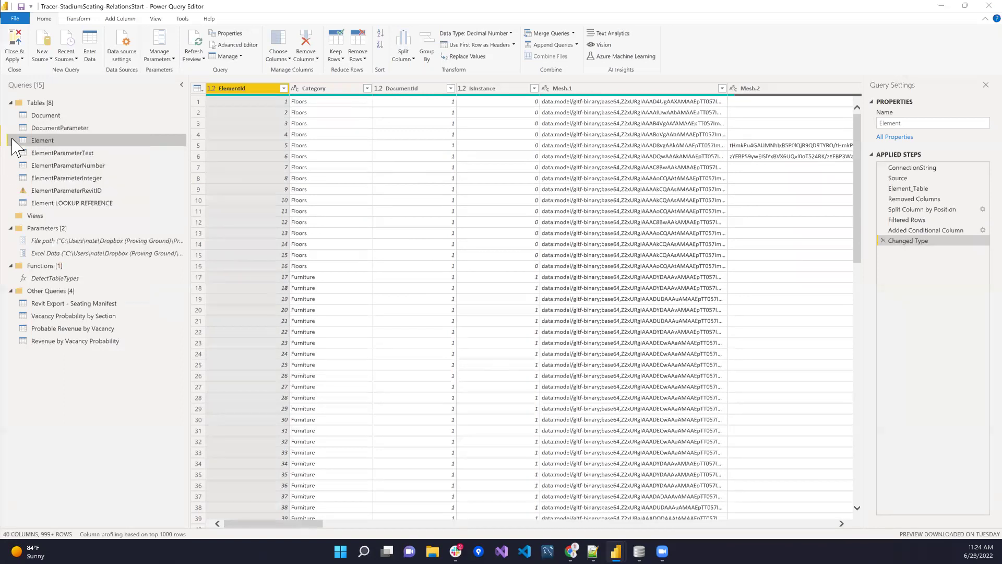
Create a reference of the Element query and rename it Element Rooms
{"action": "right_click", "coordinate": [45, 150]}
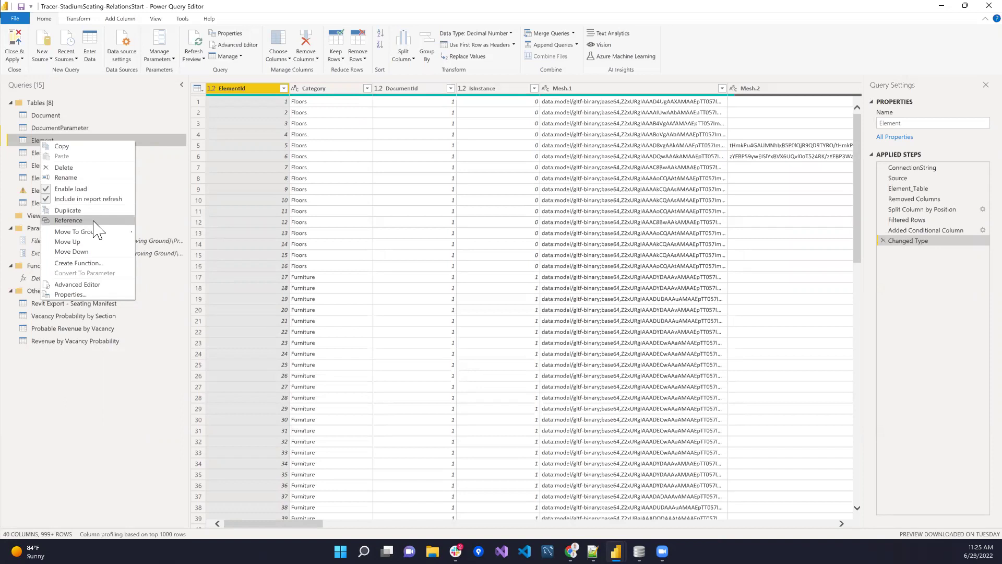
{"action": "left_click", "coordinate": [68, 221]}
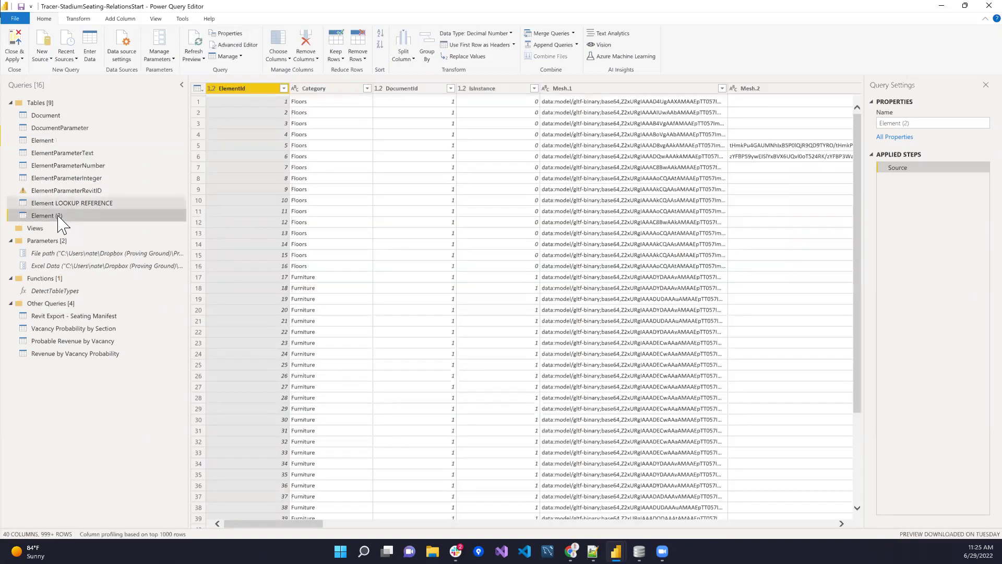
{"action": "right_click", "coordinate": [58, 218]}
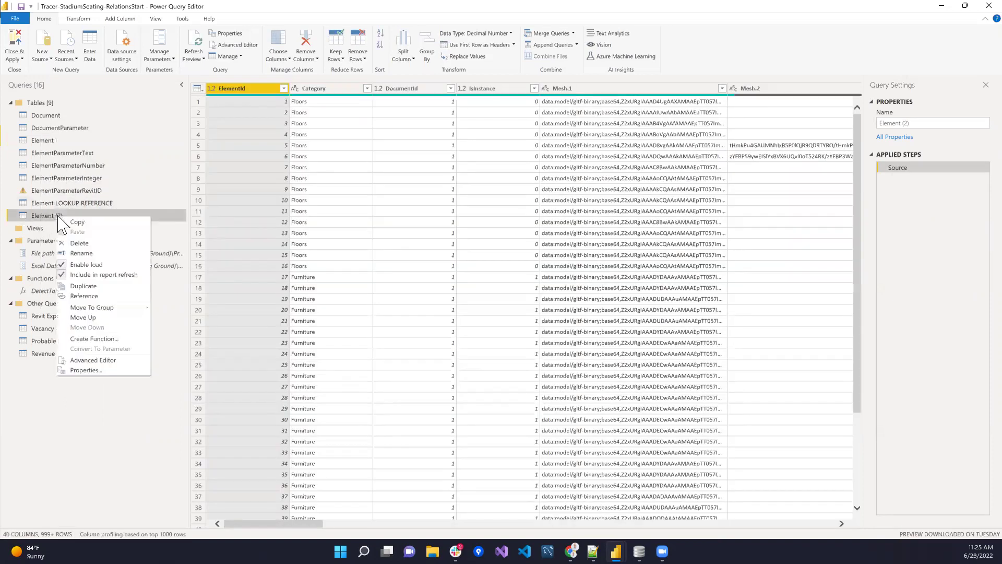
{"action": "left_click", "coordinate": [94, 253]}
{"action": "type", "text": "Element Rooms"}
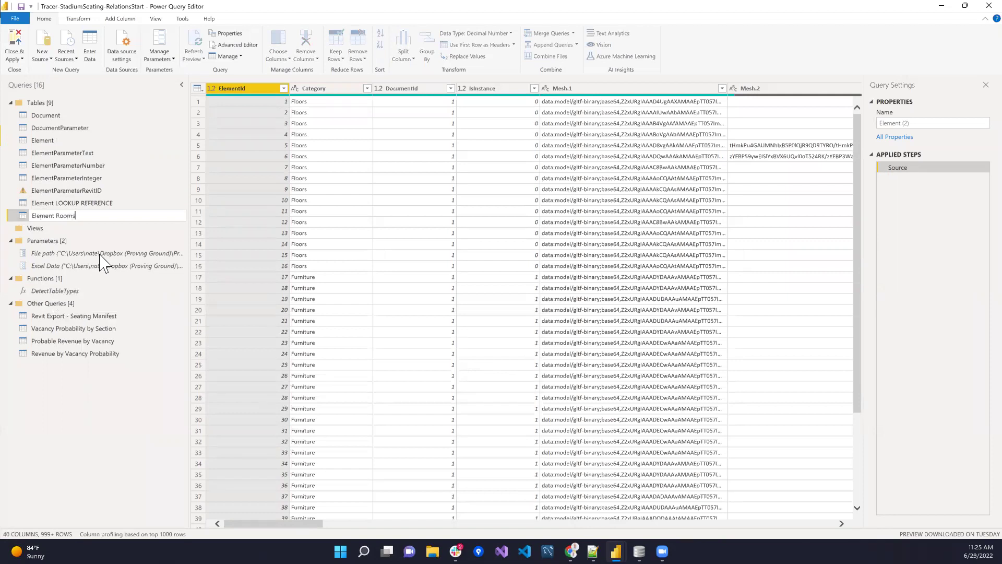
{"action": "key", "text": "Return"}
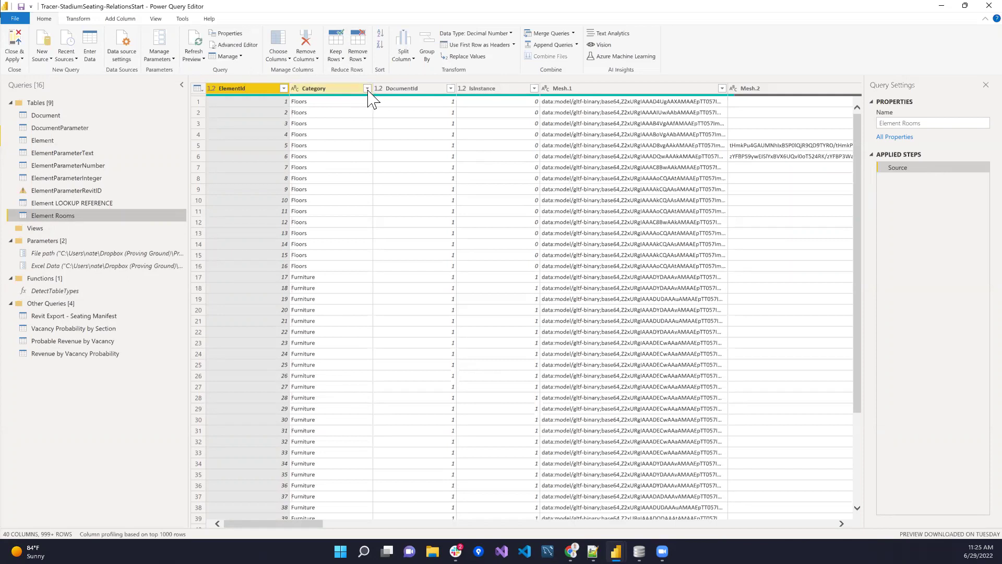
Load the full list of Category values in Element Rooms and filter the column to Rooms only
{"action": "left_click", "coordinate": [334, 89]}
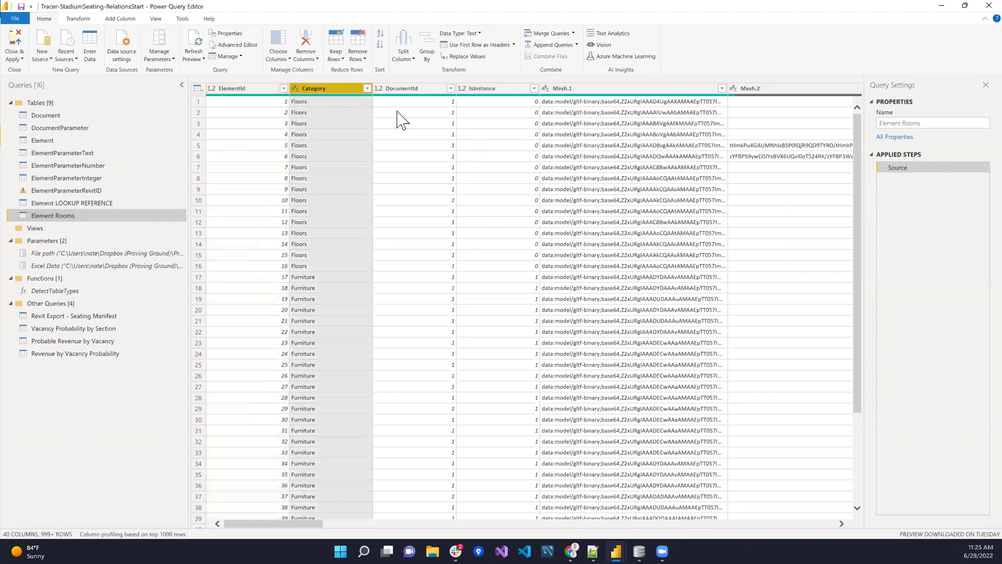
{"action": "left_click", "coordinate": [367, 89]}
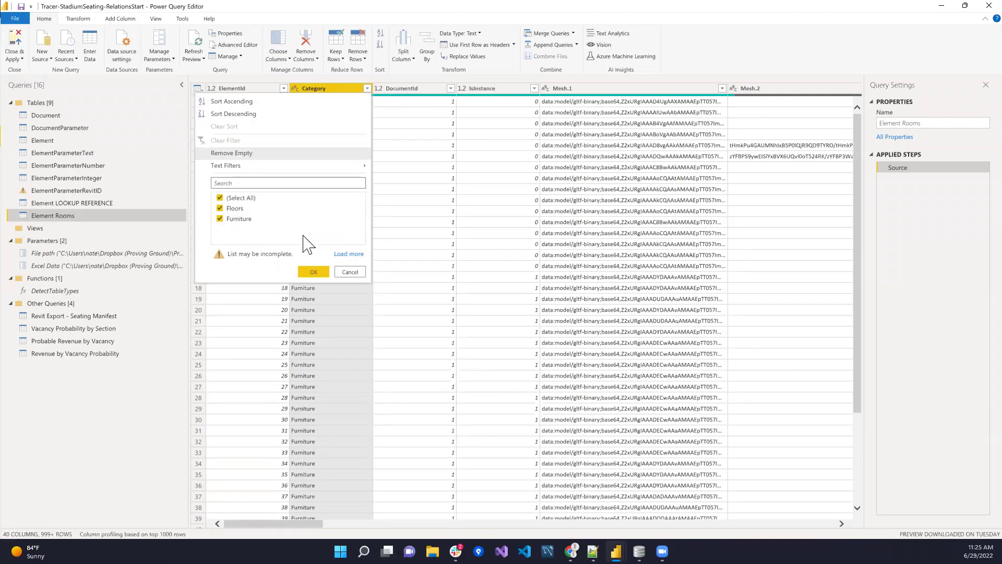
{"action": "left_click", "coordinate": [342, 255]}
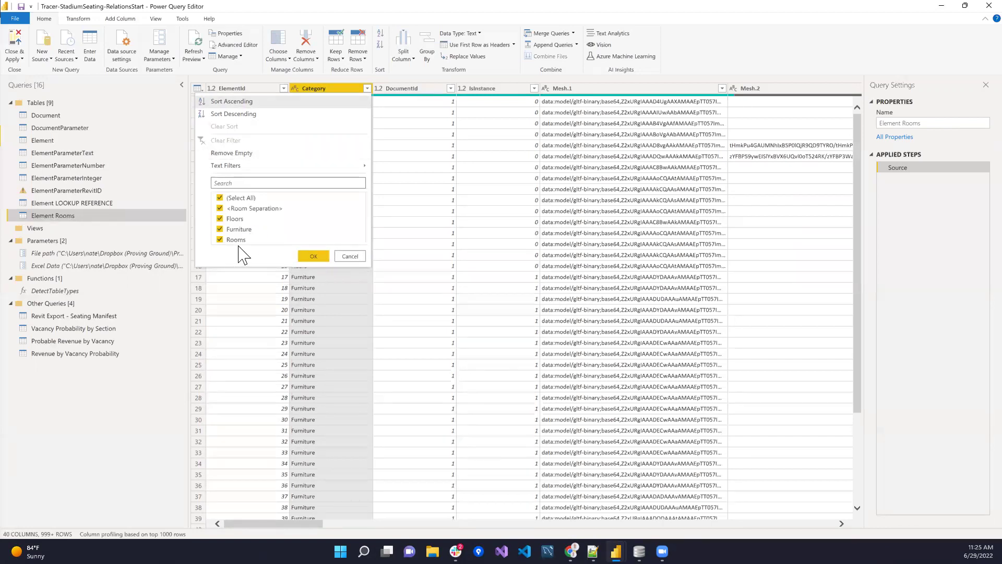
{"action": "left_click", "coordinate": [220, 197]}
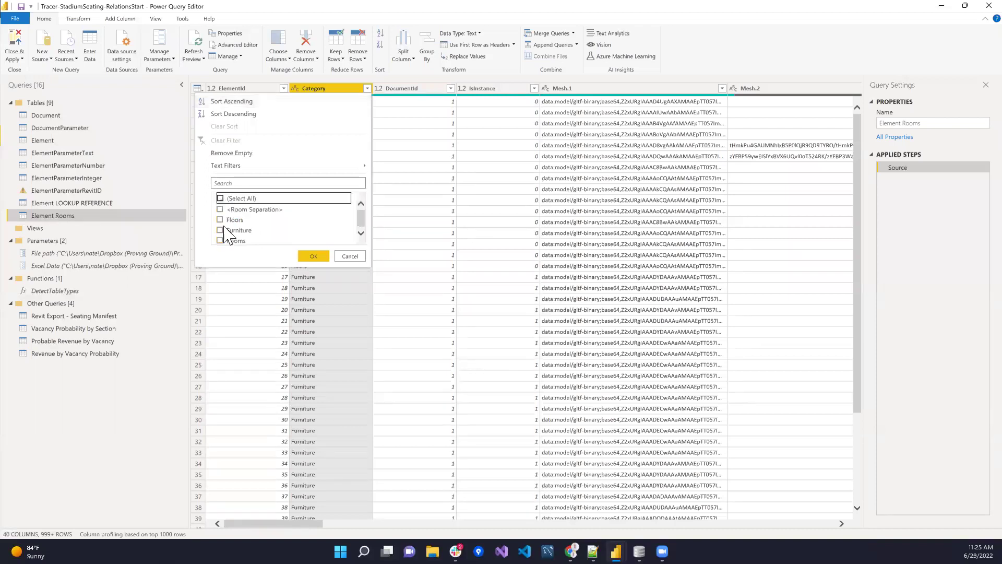
{"action": "left_click", "coordinate": [314, 257]}
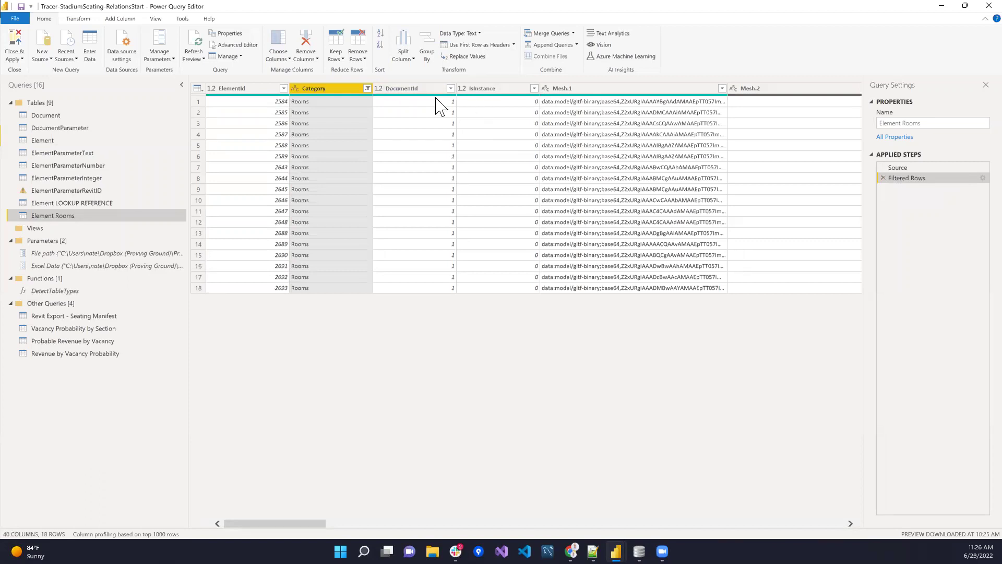
Remove the IsInstance column and all mesh columns through Mesh.25 from the Element Rooms query
{"action": "left_click", "coordinate": [503, 92]}
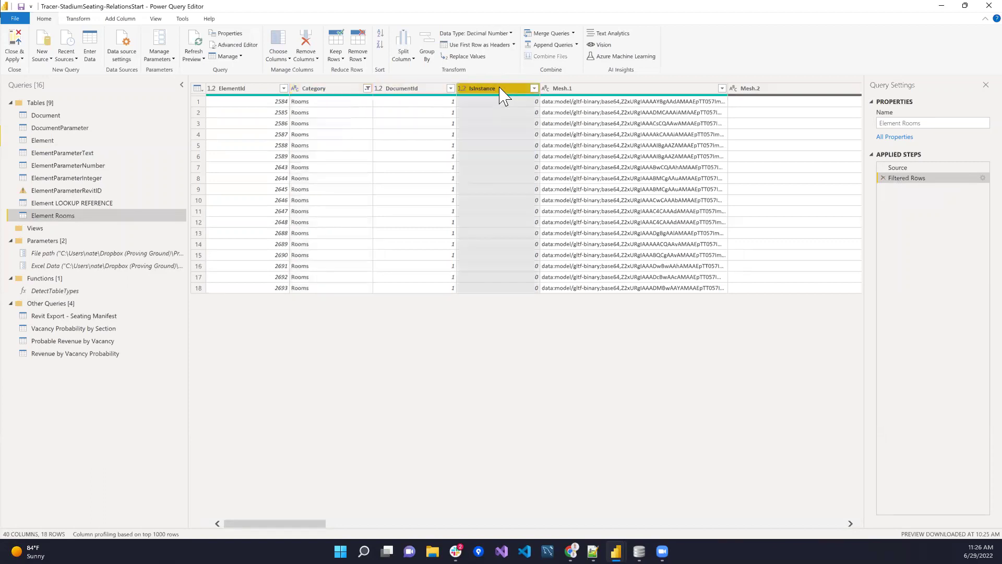
{"action": "left_click_drag", "start_coordinate": [320, 526], "coordinate": [647, 486]}
{"action": "scroll", "coordinate": [636, 486], "scroll_direction": "right", "scroll_amount": 5}
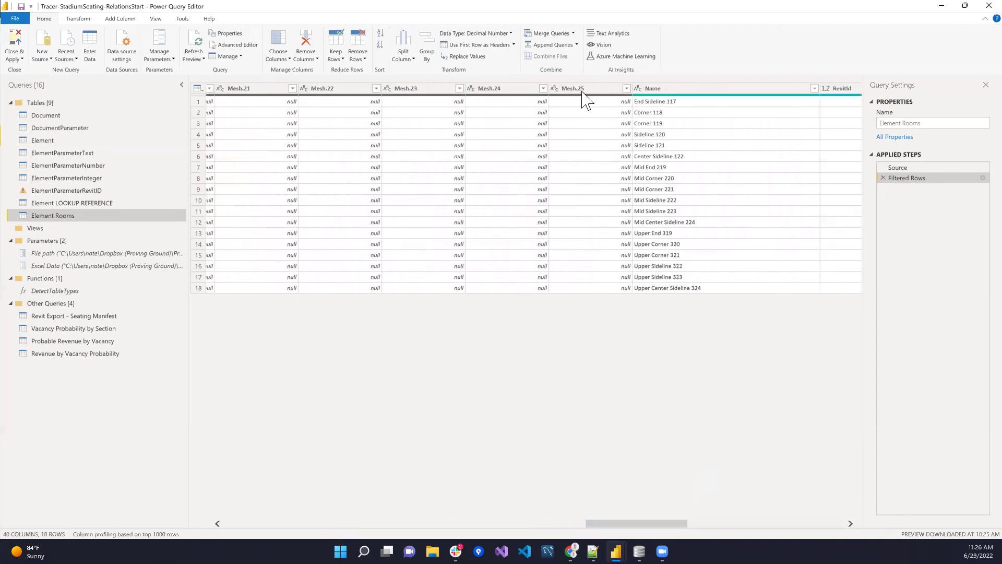
{"action": "left_click", "coordinate": [573, 88], "text": "shift"}
{"action": "right_click", "coordinate": [583, 88]}
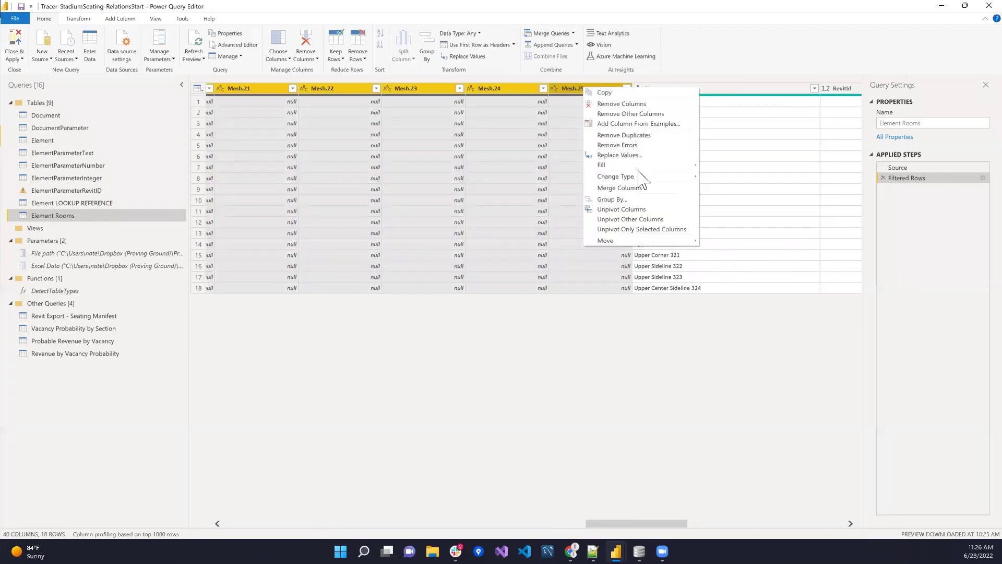
{"action": "left_click", "coordinate": [638, 103]}
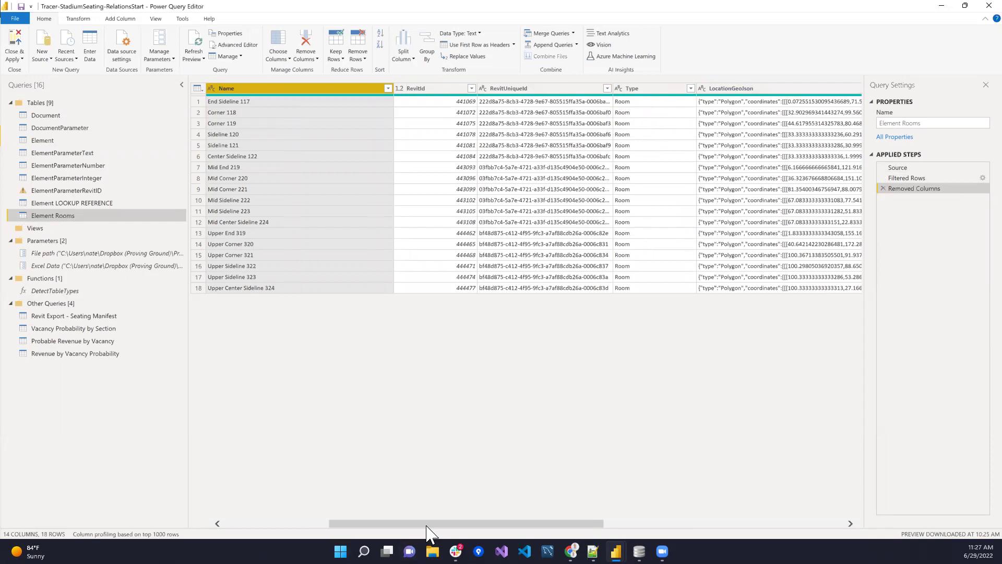
{"action": "left_click_drag", "start_coordinate": [344, 523], "coordinate": [269, 501]}
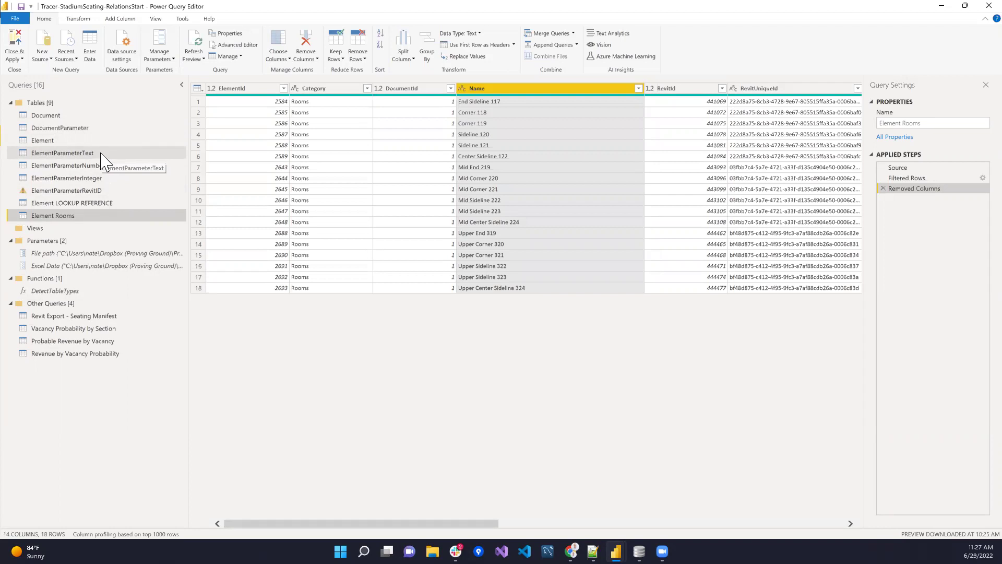
Create a reference of the ElementParameterRevitID query and rename it ElementParameterRevitID RoomID
{"action": "left_click", "coordinate": [102, 191]}
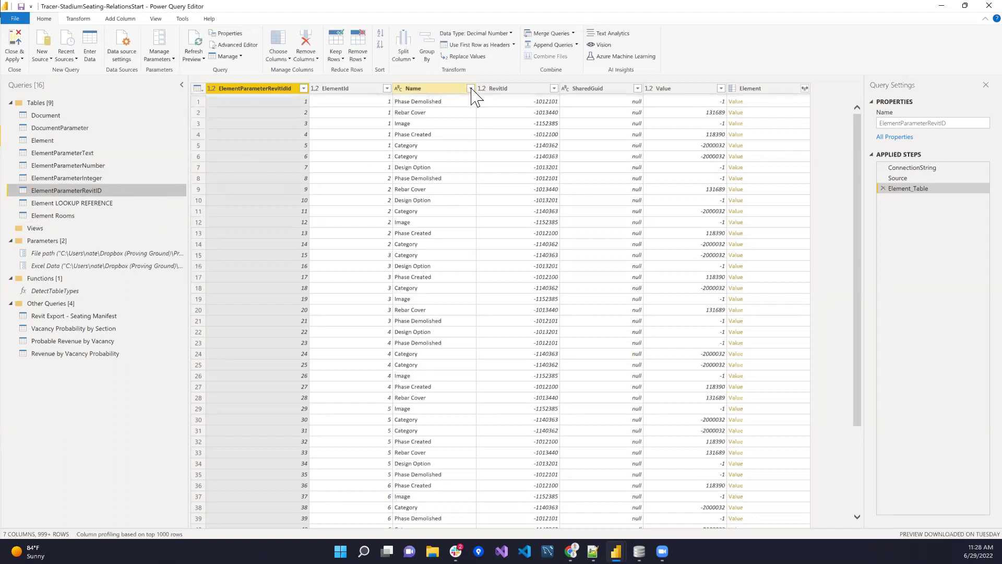
{"action": "right_click", "coordinate": [99, 191]}
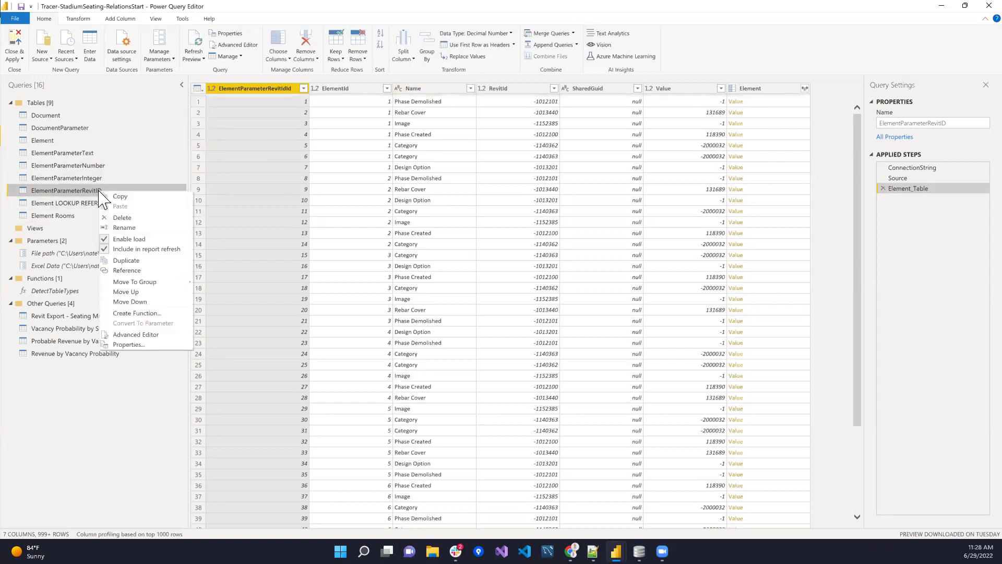
{"action": "left_click", "coordinate": [145, 270]}
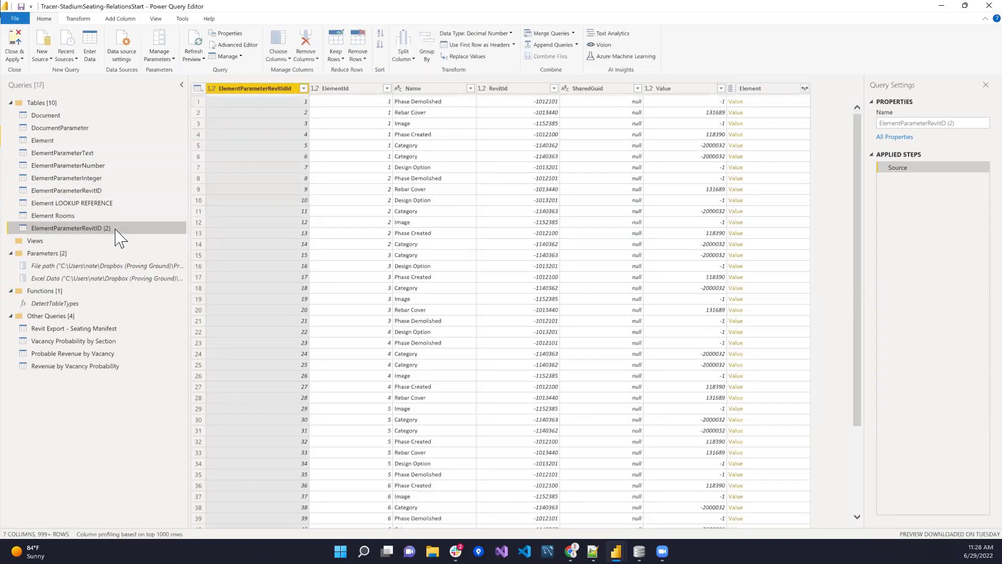
{"action": "right_click", "coordinate": [117, 230]}
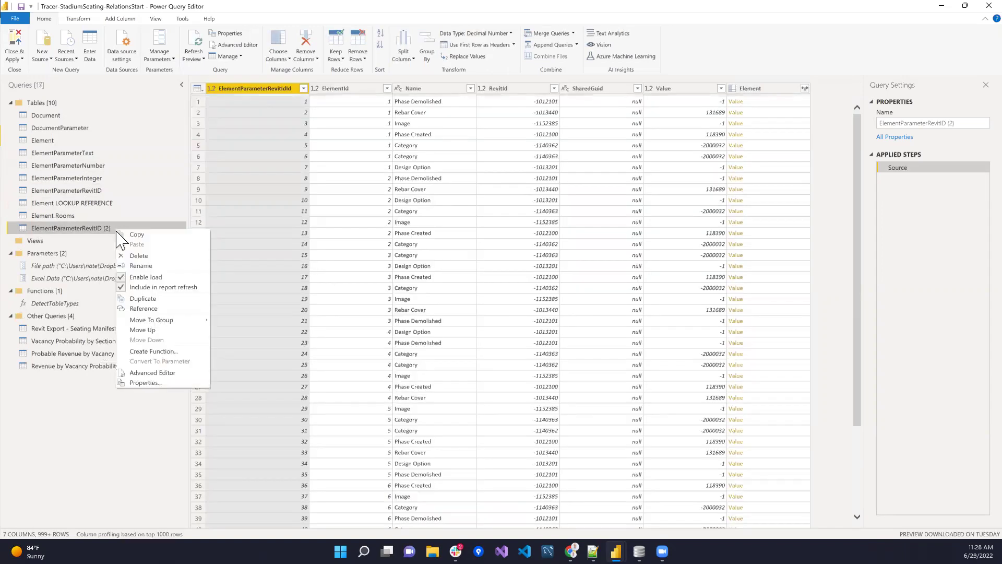
{"action": "left_click", "coordinate": [140, 265]}
{"action": "left_click", "coordinate": [111, 228]}
{"action": "left_click_drag", "start_coordinate": [111, 228], "coordinate": [103, 228]}
{"action": "type", "text": "Ro"}
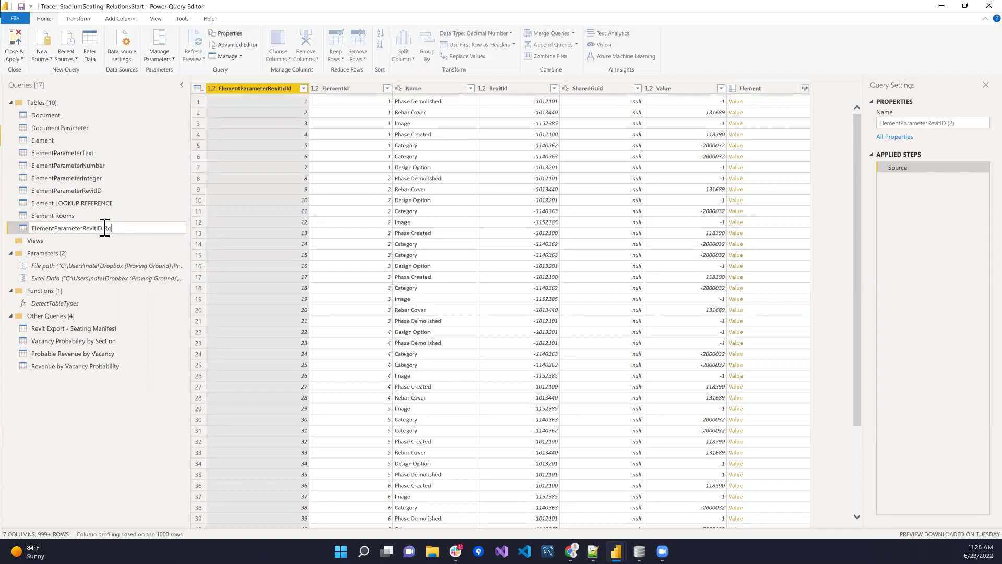
{"action": "type", "text": "omID"}
{"action": "left_click_drag", "start_coordinate": [107, 228], "coordinate": [128, 228]}
{"action": "key", "text": "Return"}
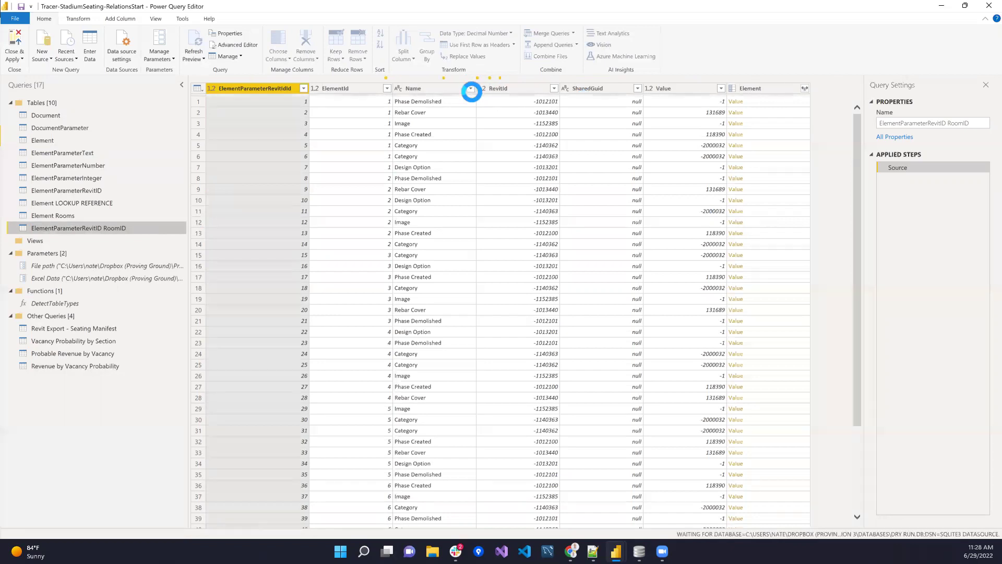
Filter the Name column of the ElementParameterRevitID RoomID query to Room only
{"action": "left_click", "coordinate": [467, 89]}
{"action": "left_click", "coordinate": [470, 88]}
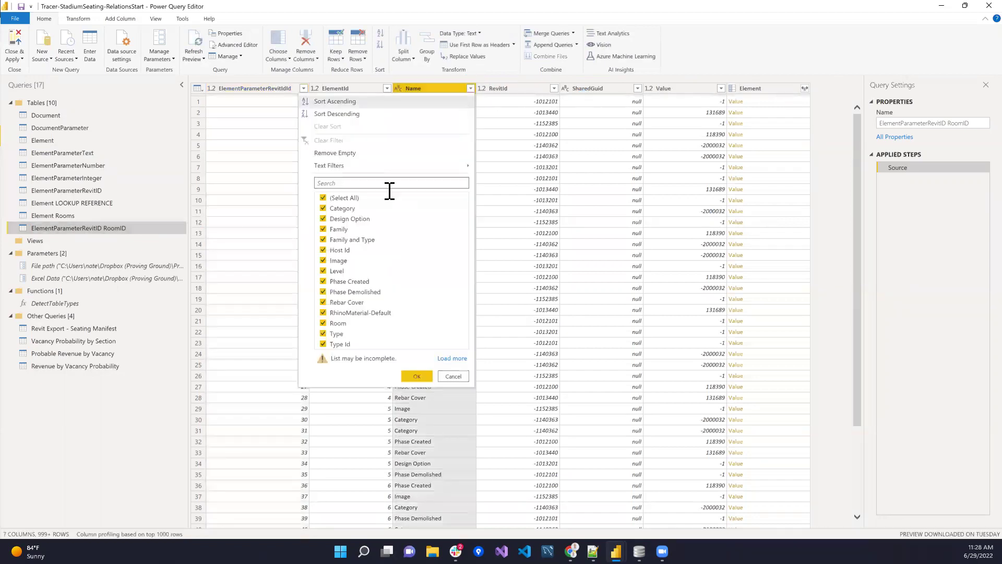
{"action": "left_click", "coordinate": [324, 198]}
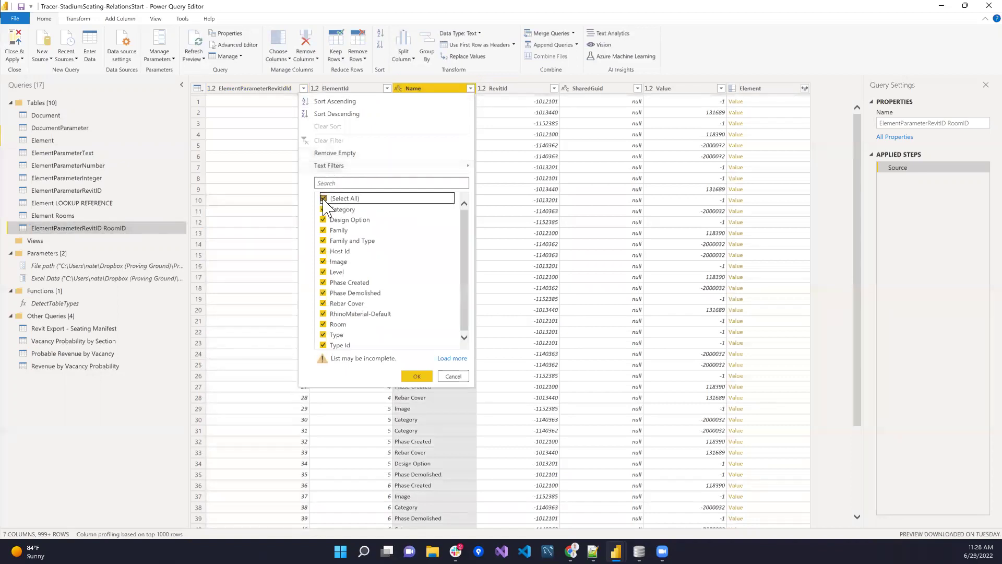
{"action": "left_click", "coordinate": [323, 324]}
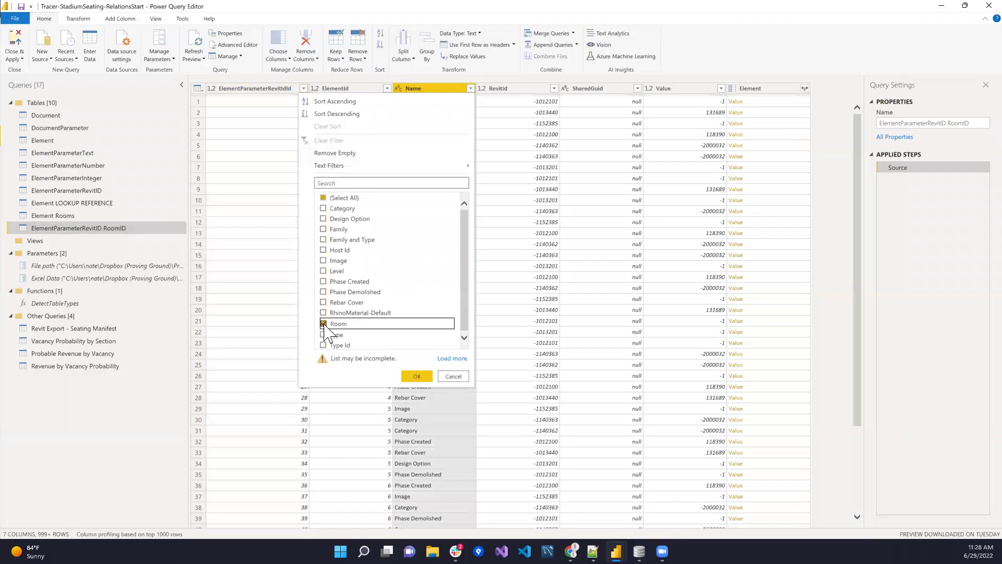
{"action": "left_click", "coordinate": [416, 376]}
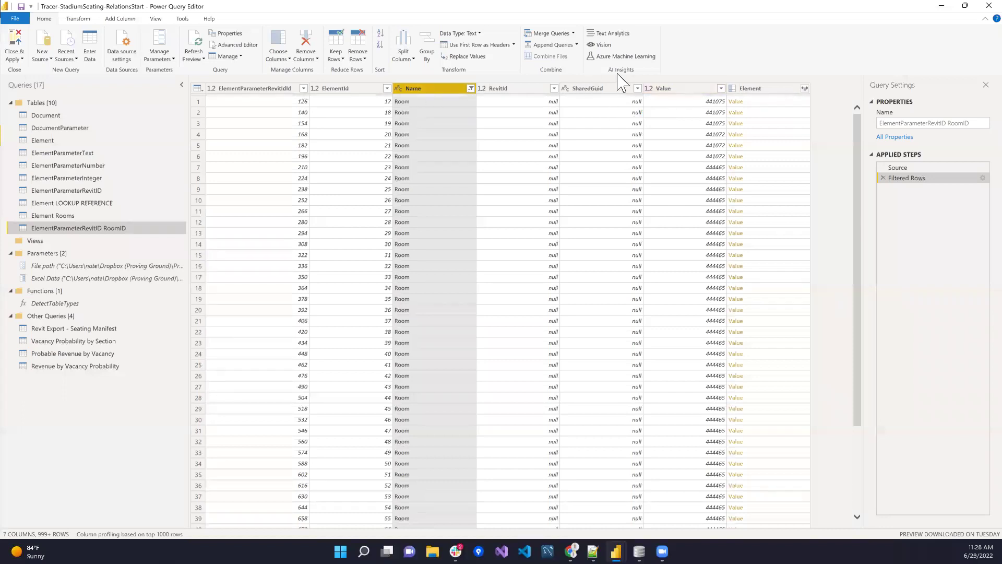
Rename the Value column of the ElementParameterRevitID RoomID query to RoomID
{"action": "left_click", "coordinate": [662, 88]}
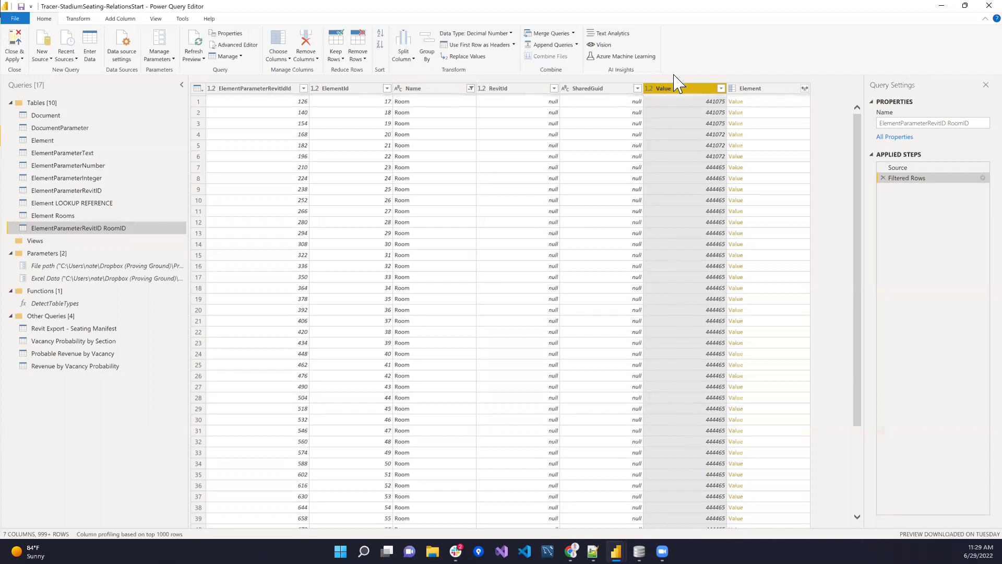
{"action": "right_click", "coordinate": [670, 94]}
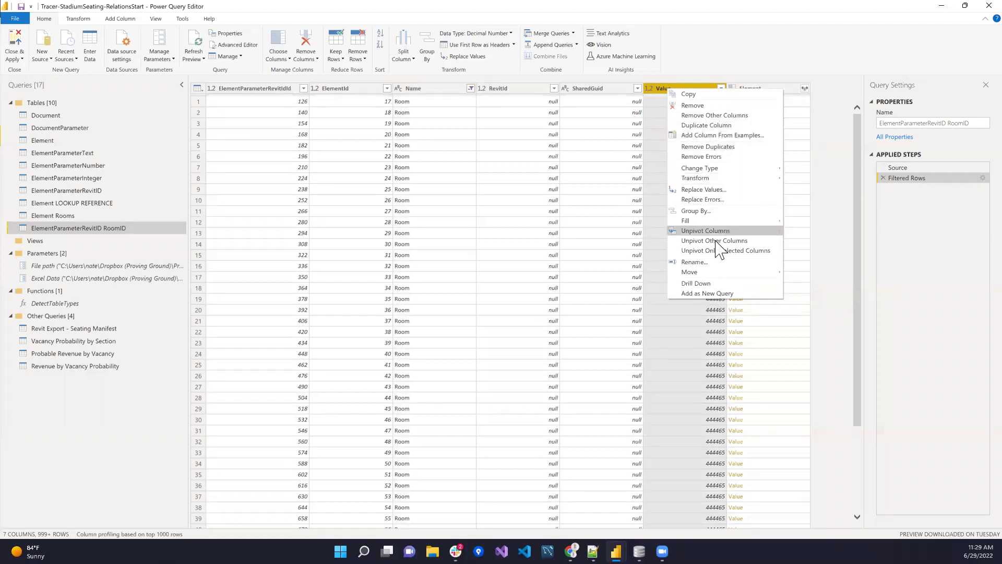
{"action": "left_click", "coordinate": [709, 262]}
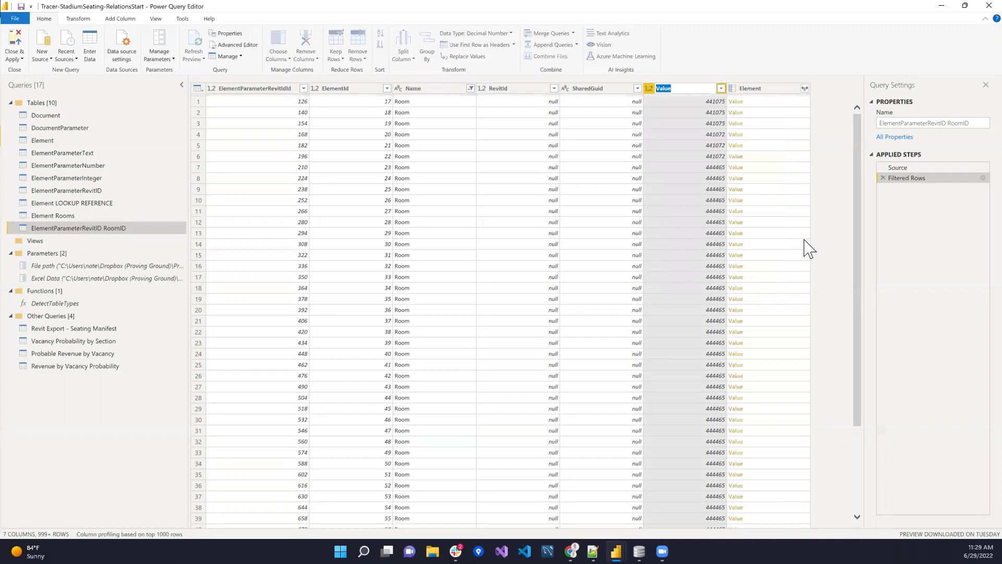
{"action": "type", "text": "RoomID"}
{"action": "key", "text": "Return"}
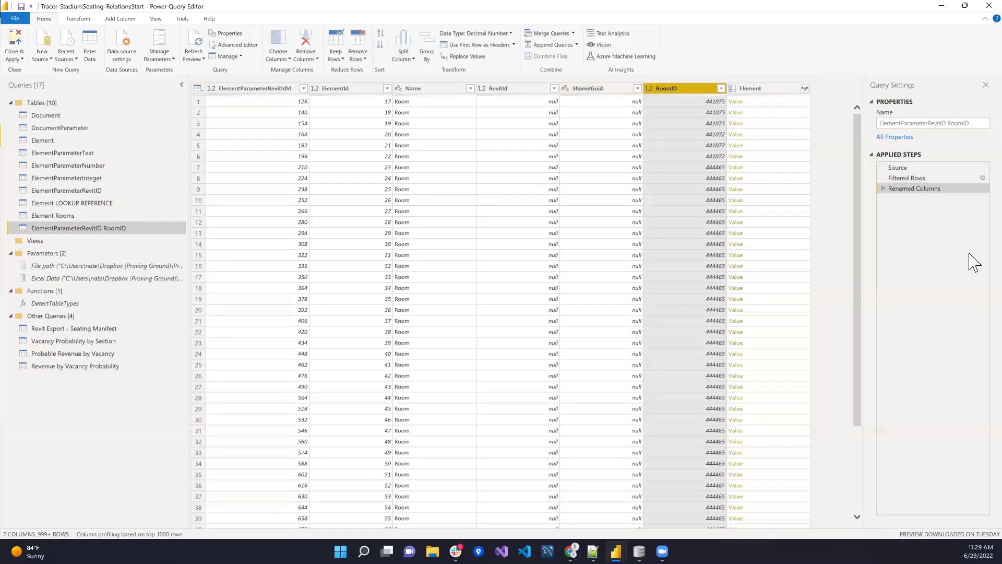
Remove the Name, RevitId, SharedGuid, Element and ElementParameterRevitIdId columns, keeping only ElementId and RoomID in the query
{"action": "left_click", "coordinate": [608, 96]}
{"action": "left_click", "coordinate": [448, 97], "text": "ctrl"}
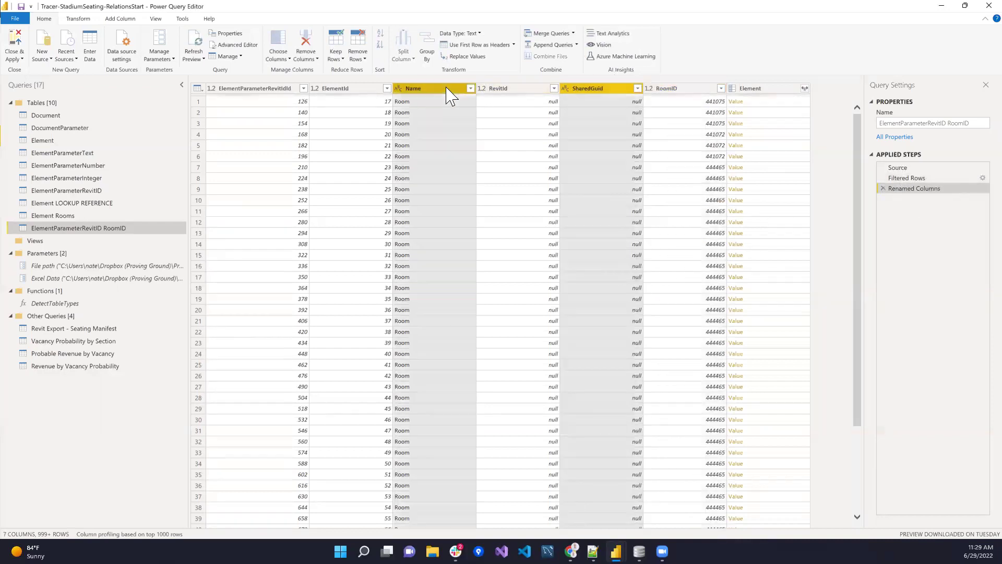
{"action": "left_click", "coordinate": [509, 93], "text": "ctrl"}
{"action": "left_click", "coordinate": [744, 96], "text": "ctrl"}
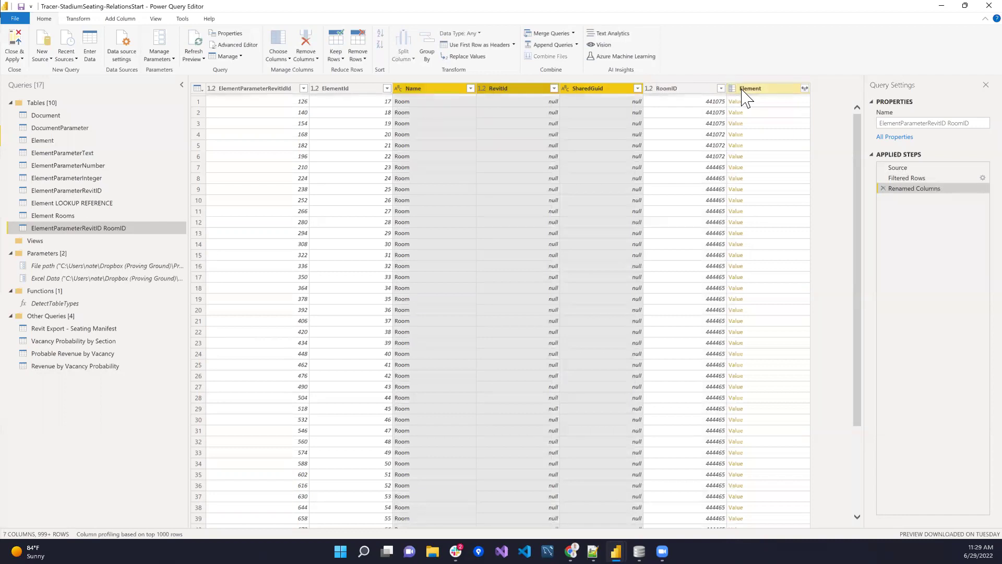
{"action": "right_click", "coordinate": [756, 88]}
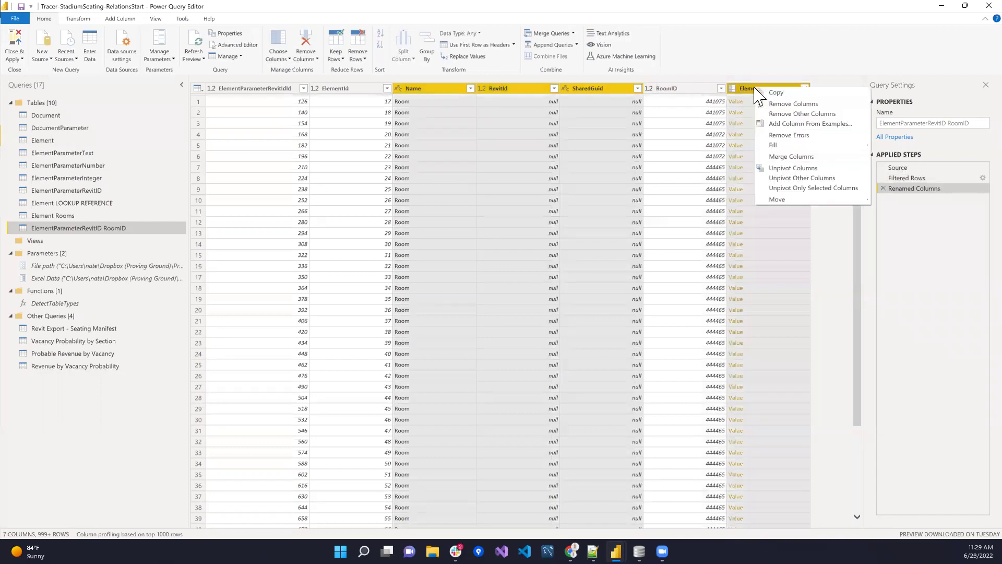
{"action": "left_click", "coordinate": [799, 105]}
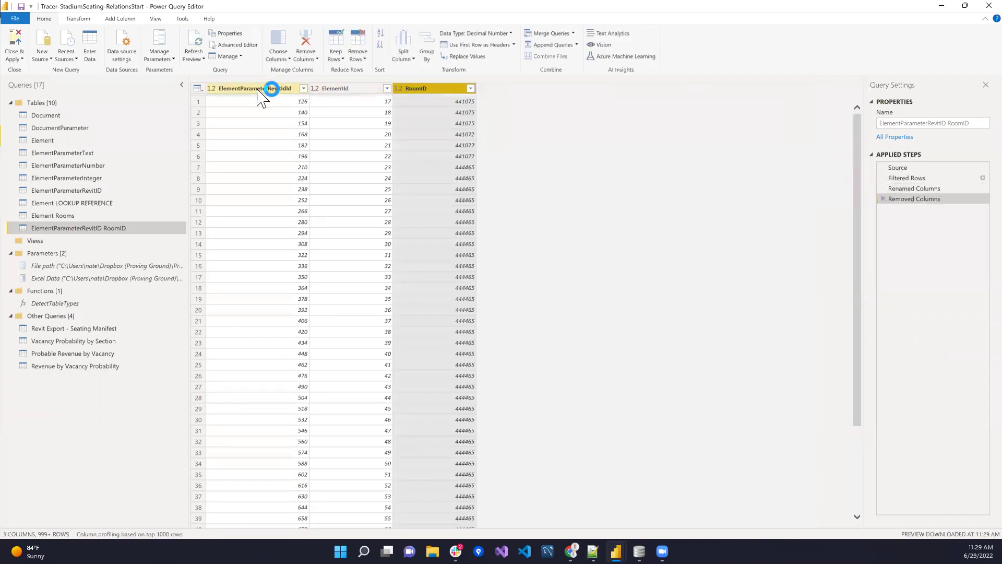
{"action": "left_click", "coordinate": [259, 88]}
{"action": "right_click", "coordinate": [259, 90]}
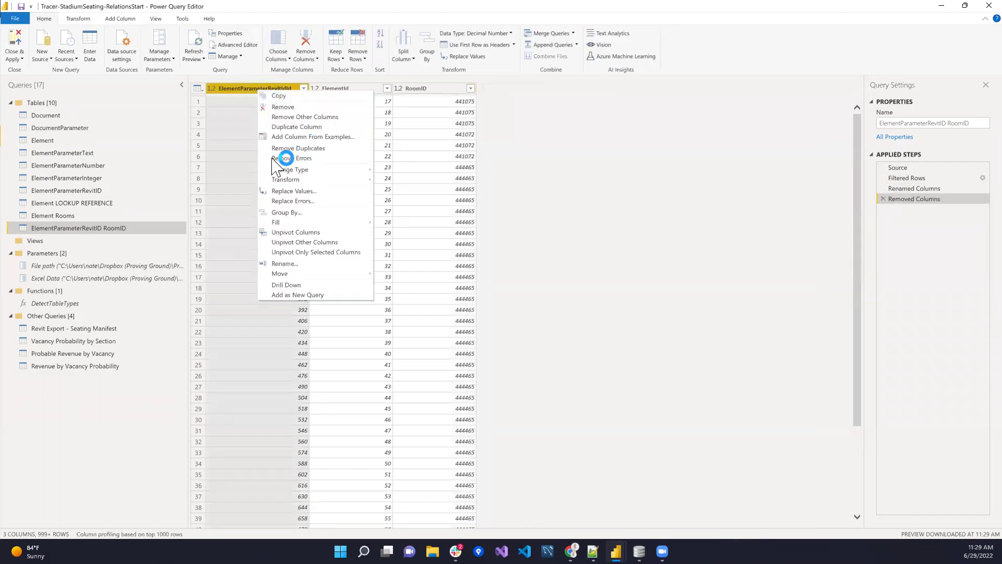
{"action": "left_click", "coordinate": [311, 107]}
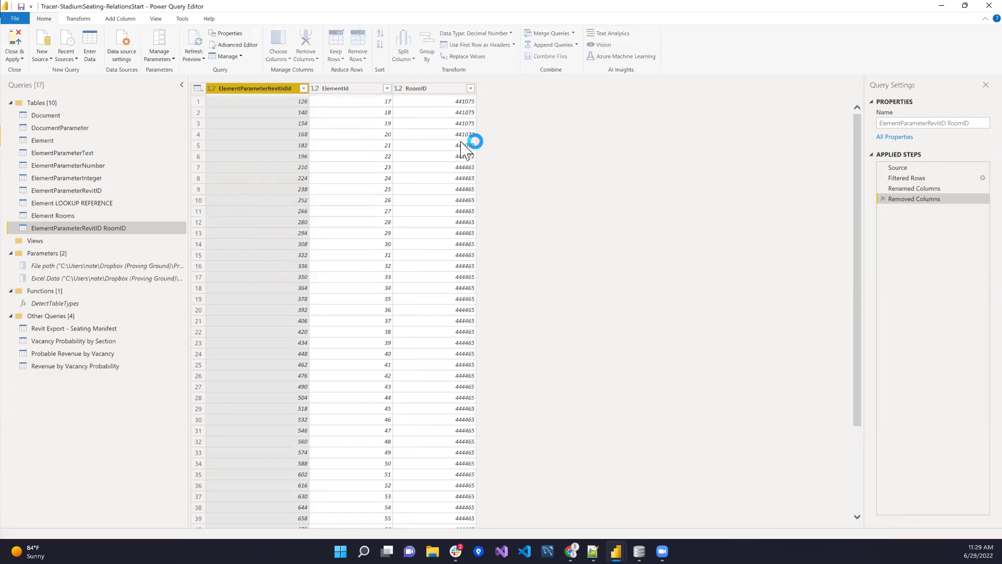
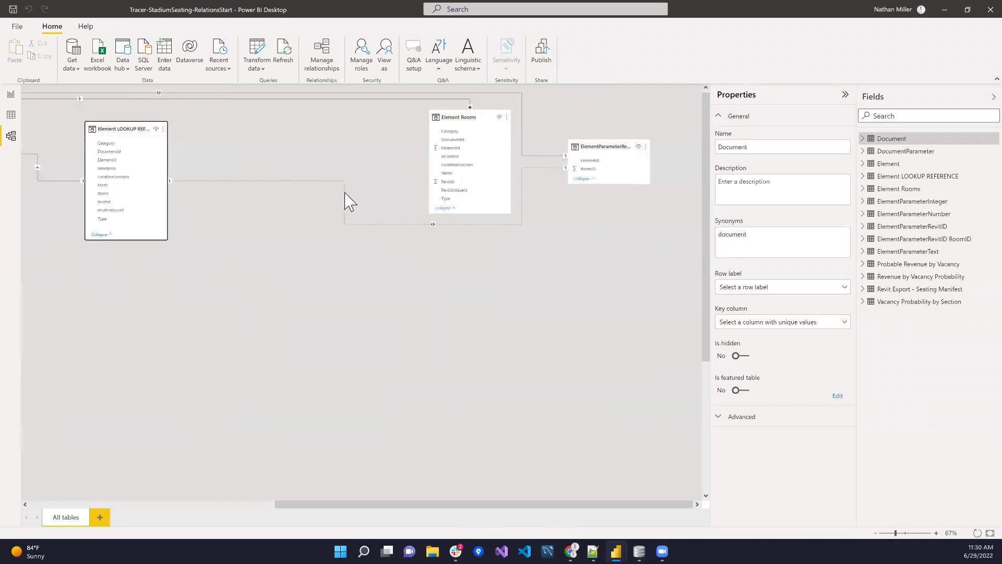
Reposition the new room tables in the model diagram and delete the relationship between Element LOOKUP REFERENCE and ElementParameterRevitID RoomID
{"action": "right_click", "coordinate": [345, 198]}
{"action": "left_click", "coordinate": [416, 123]}
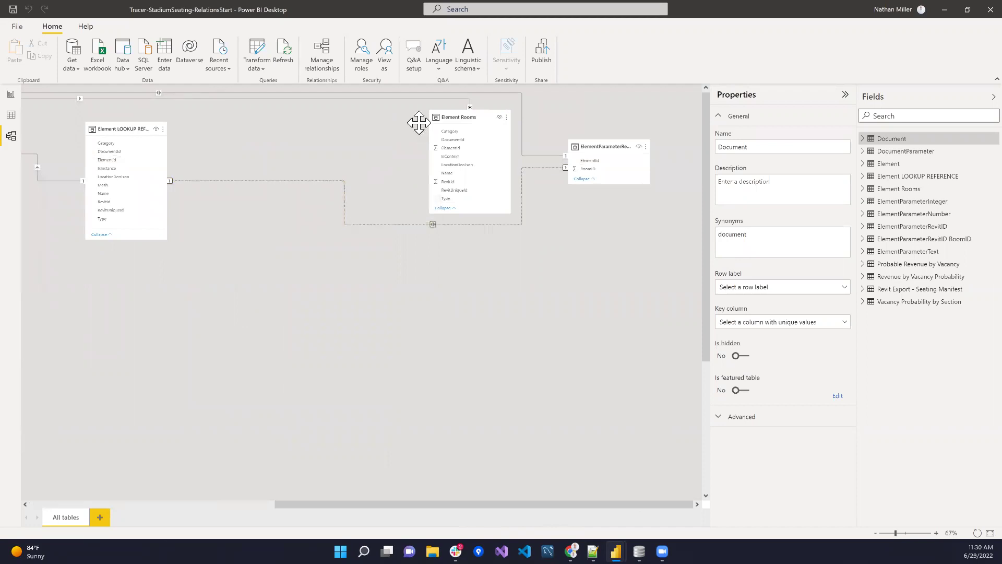
{"action": "left_click_drag", "start_coordinate": [459, 117], "coordinate": [334, 319]}
{"action": "left_click_drag", "start_coordinate": [604, 148], "coordinate": [522, 240]}
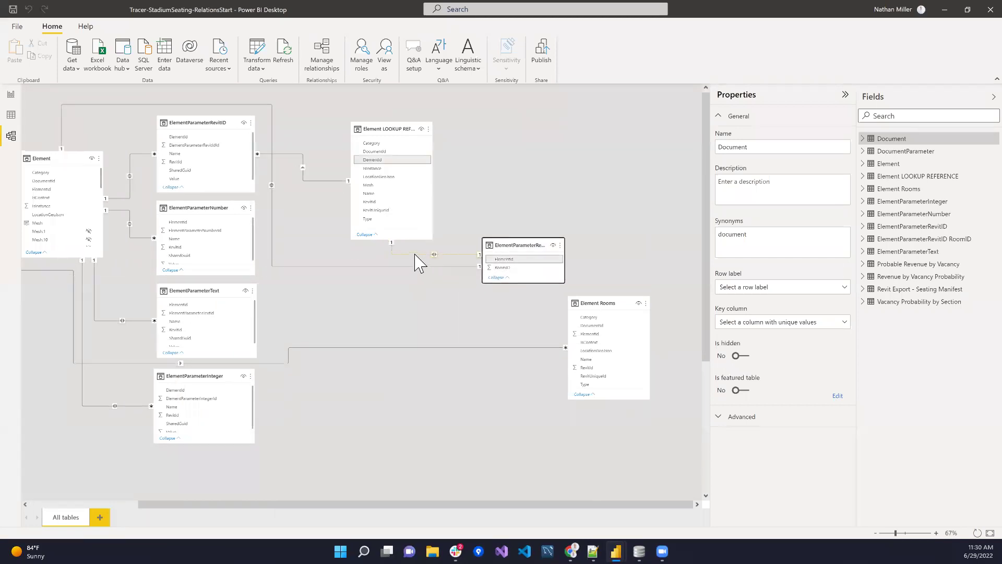
{"action": "right_click", "coordinate": [415, 254]}
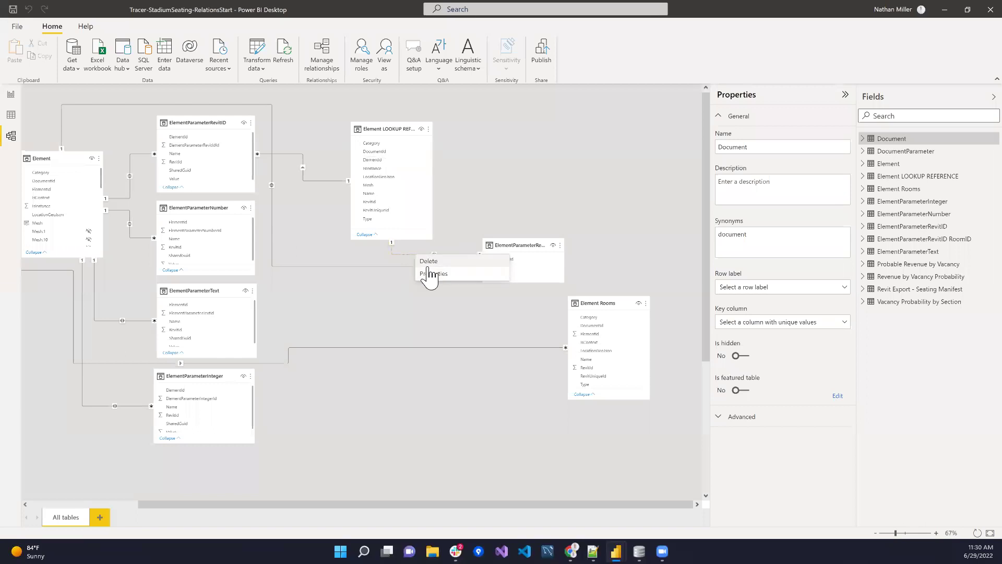
{"action": "left_click", "coordinate": [428, 262]}
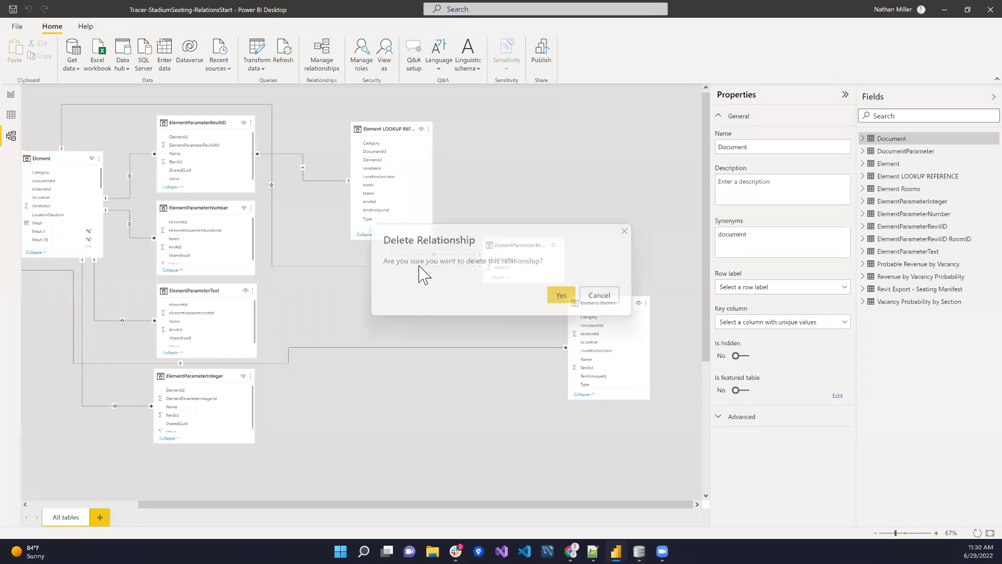
{"action": "left_click", "coordinate": [554, 296]}
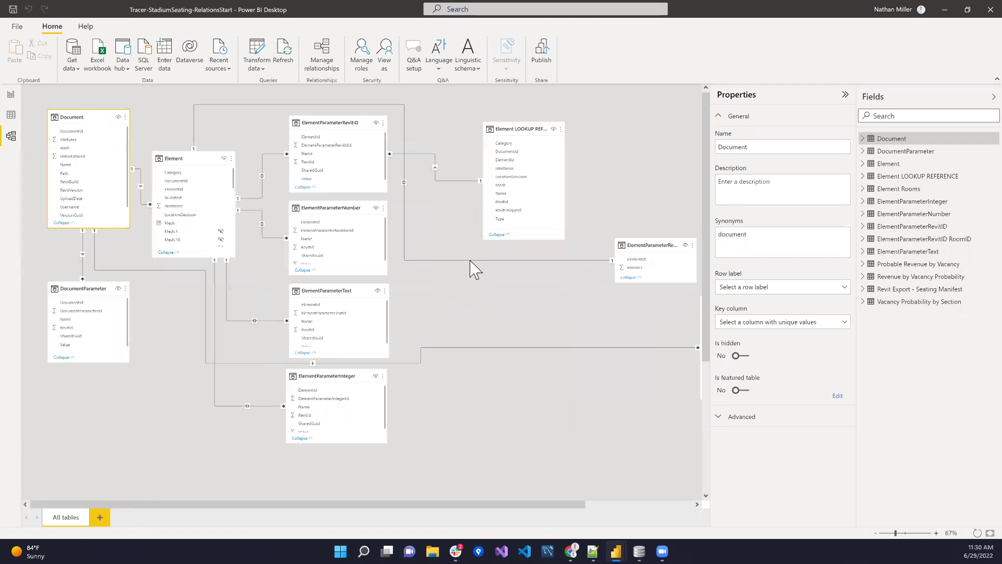
Delete the relationships from Element to ElementParameterRevitID RoomID and from Document to Element Rooms
{"action": "right_click", "coordinate": [471, 260]}
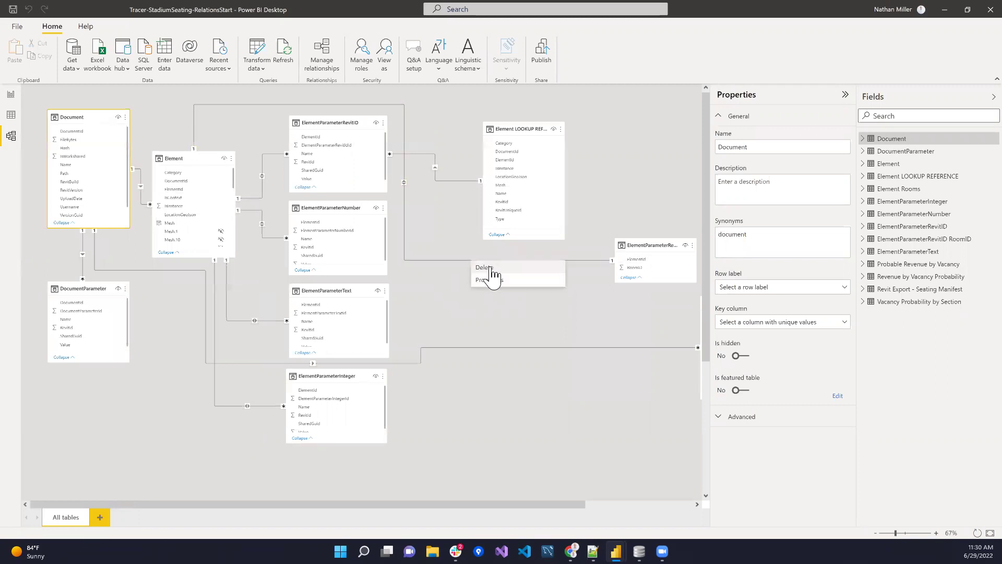
{"action": "left_click", "coordinate": [489, 267]}
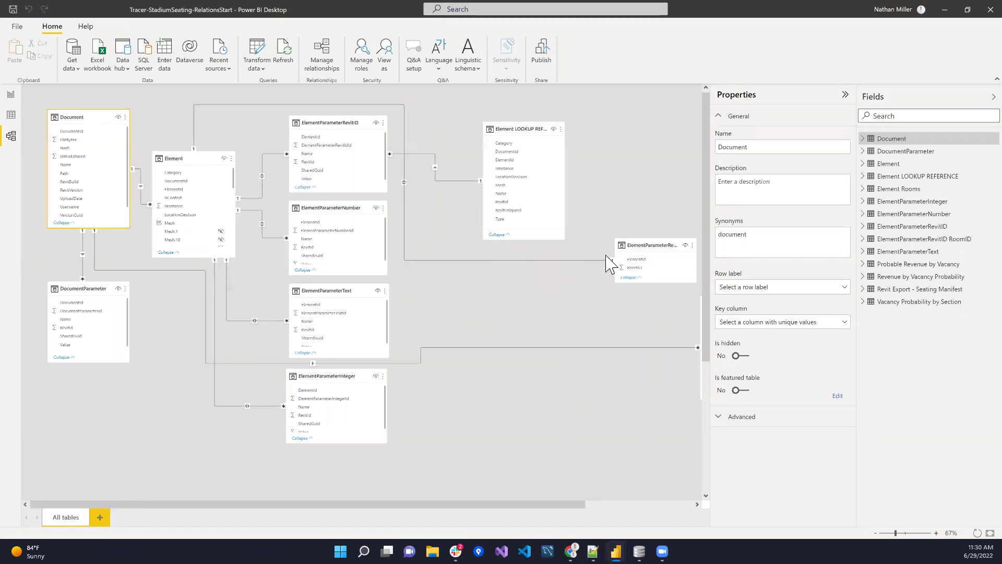
{"action": "left_click", "coordinate": [561, 295]}
{"action": "right_click", "coordinate": [568, 347]}
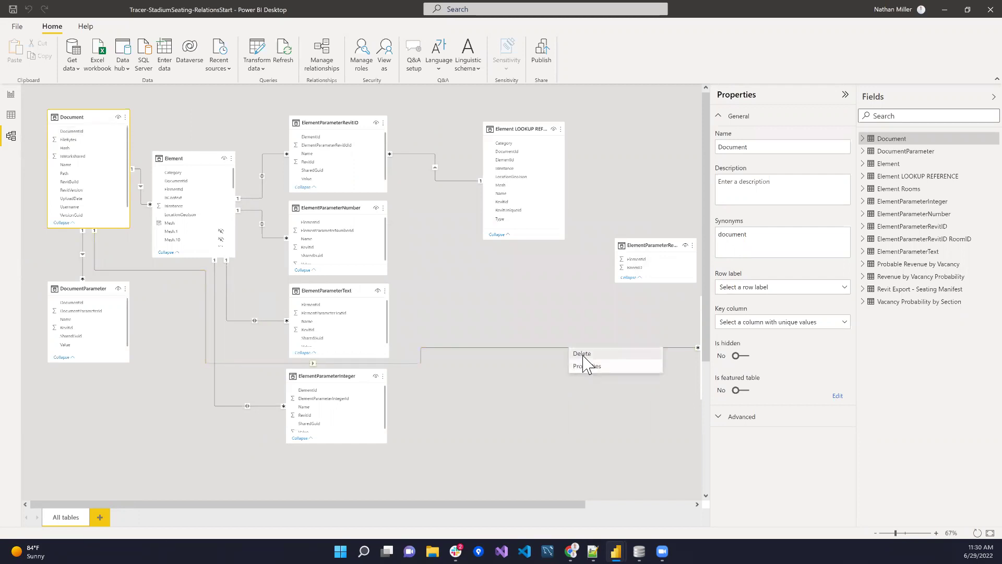
{"action": "left_click", "coordinate": [582, 354]}
{"action": "left_click", "coordinate": [556, 296]}
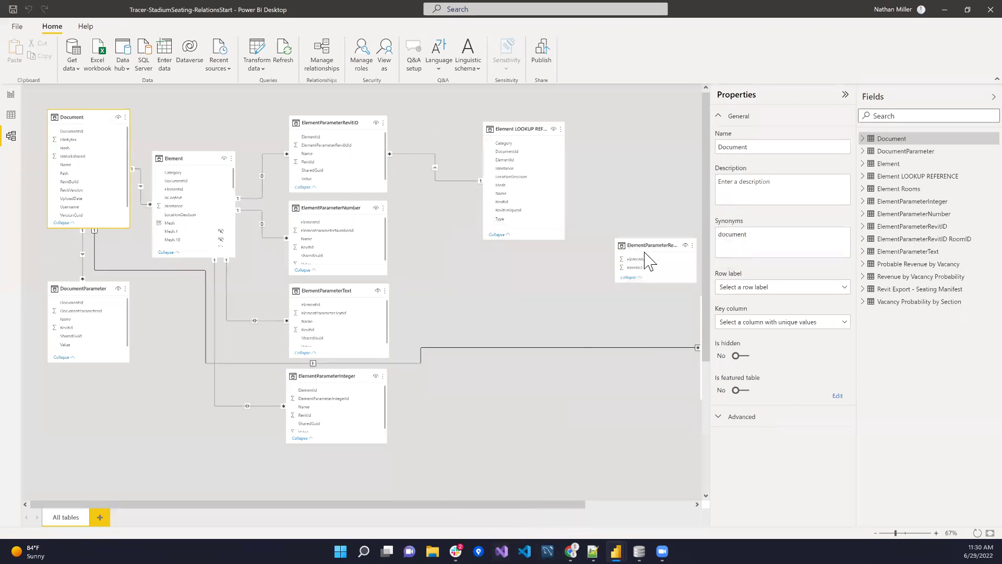
Arrange the ElementParameterRevitID RoomID and Element Rooms tables below Element LOOKUP REFERENCE in the model diagram
{"action": "left_click_drag", "start_coordinate": [644, 250], "coordinate": [614, 295]}
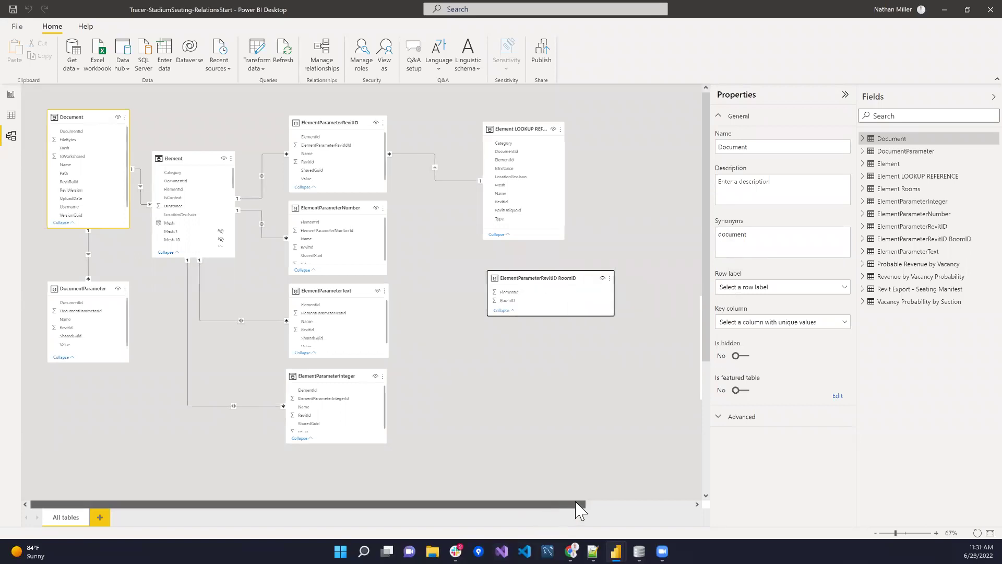
{"action": "left_click_drag", "start_coordinate": [578, 506], "coordinate": [599, 476]}
{"action": "left_click_drag", "start_coordinate": [678, 307], "coordinate": [565, 344]}
{"action": "left_click_drag", "start_coordinate": [500, 281], "coordinate": [471, 282]}
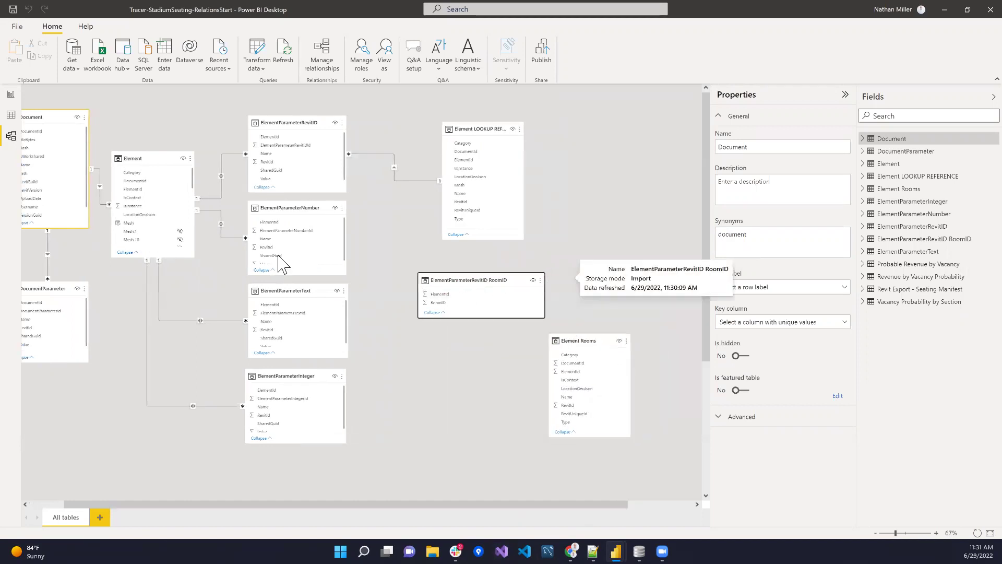
Create a relationship from ElementId in the Element table to ElementId in ElementParameterRevitID RoomID
{"action": "left_click", "coordinate": [140, 160]}
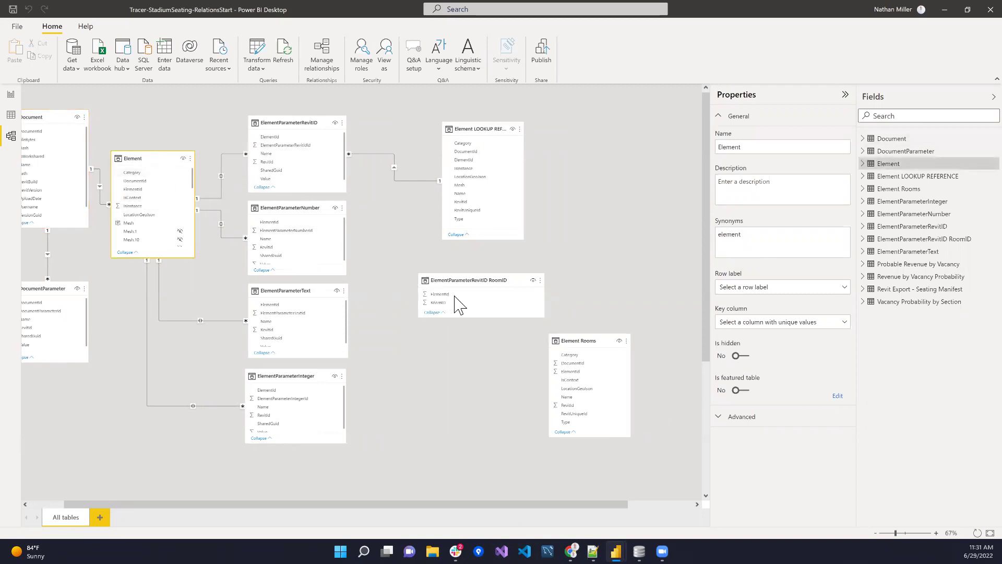
{"action": "mouse_move", "coordinate": [471, 317]}
{"action": "left_mouse_down"}
{"action": "mouse_move", "coordinate": [472, 358]}
{"action": "mouse_move", "coordinate": [472, 324]}
{"action": "left_mouse_up"}
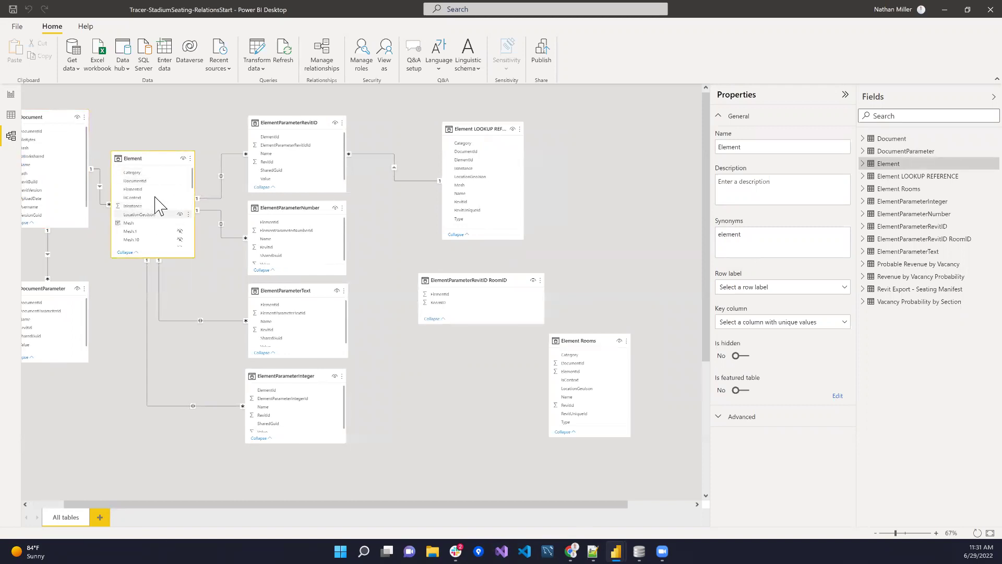
{"action": "left_click_drag", "start_coordinate": [146, 189], "coordinate": [466, 296]}
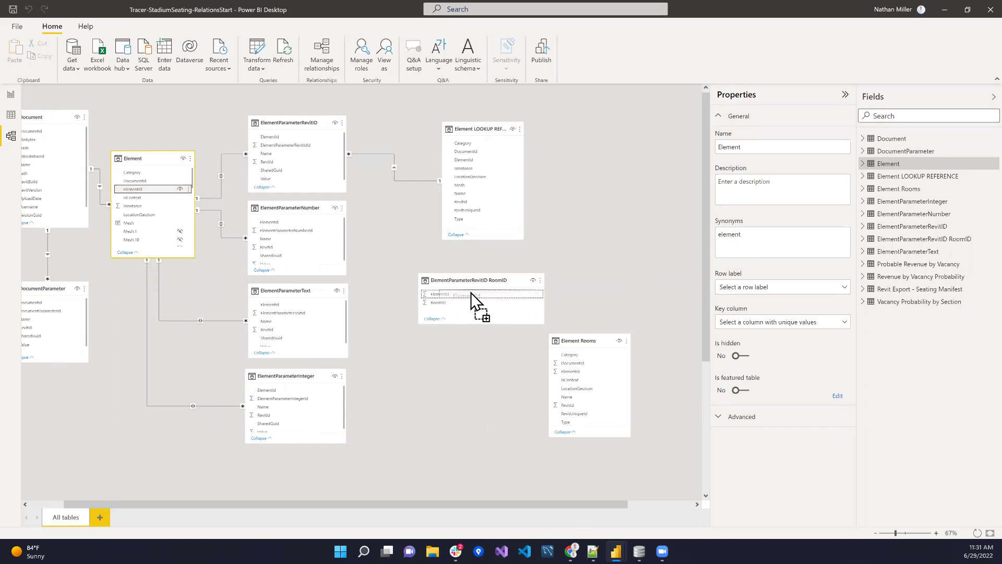
{"action": "left_click_drag", "start_coordinate": [471, 292], "coordinate": [472, 292]}
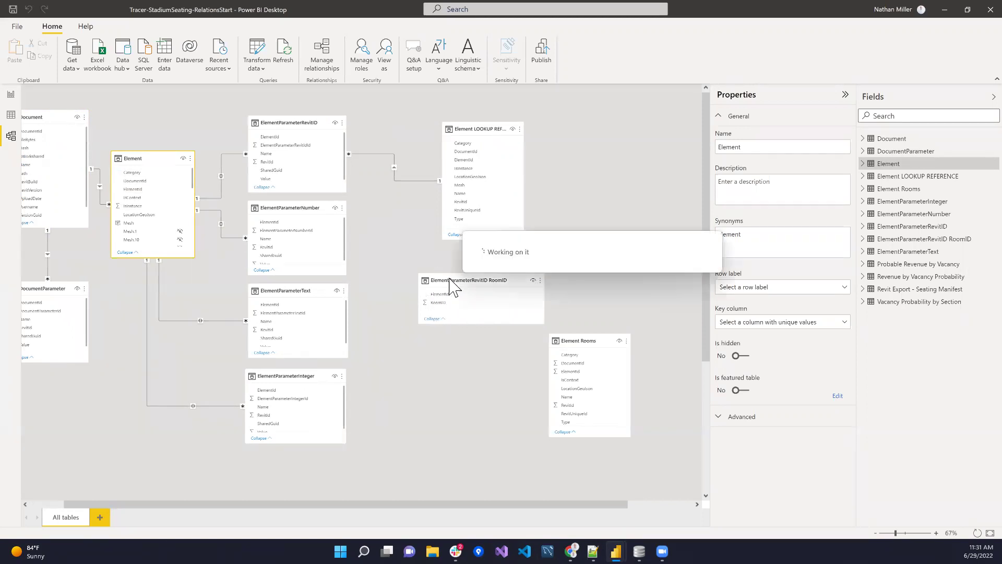
Create a relationship from RoomID in ElementParameterRevitID RoomID to RevitId in the Element Rooms table
{"action": "left_click_drag", "start_coordinate": [422, 287], "coordinate": [583, 302]}
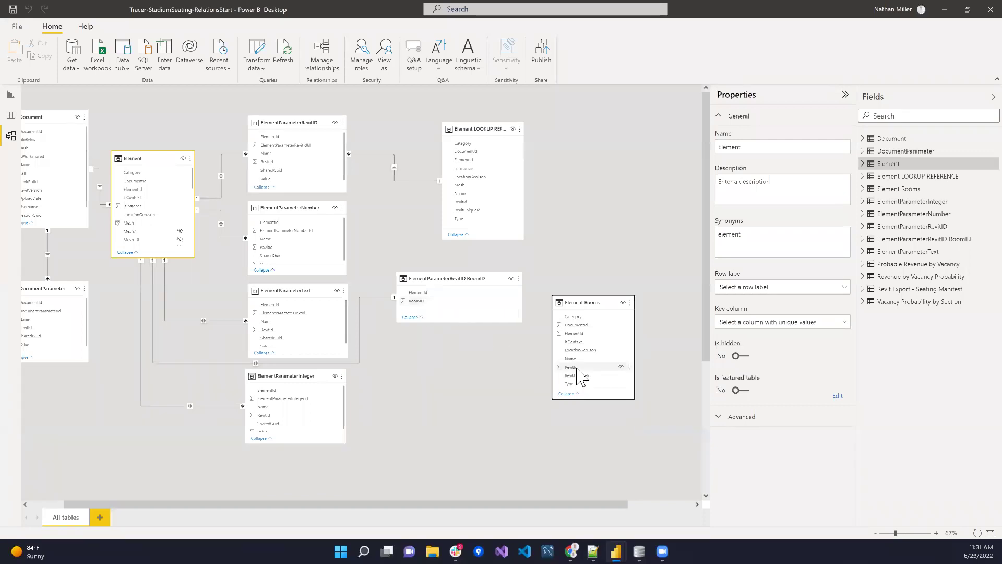
{"action": "left_click_drag", "start_coordinate": [423, 302], "coordinate": [594, 369]}
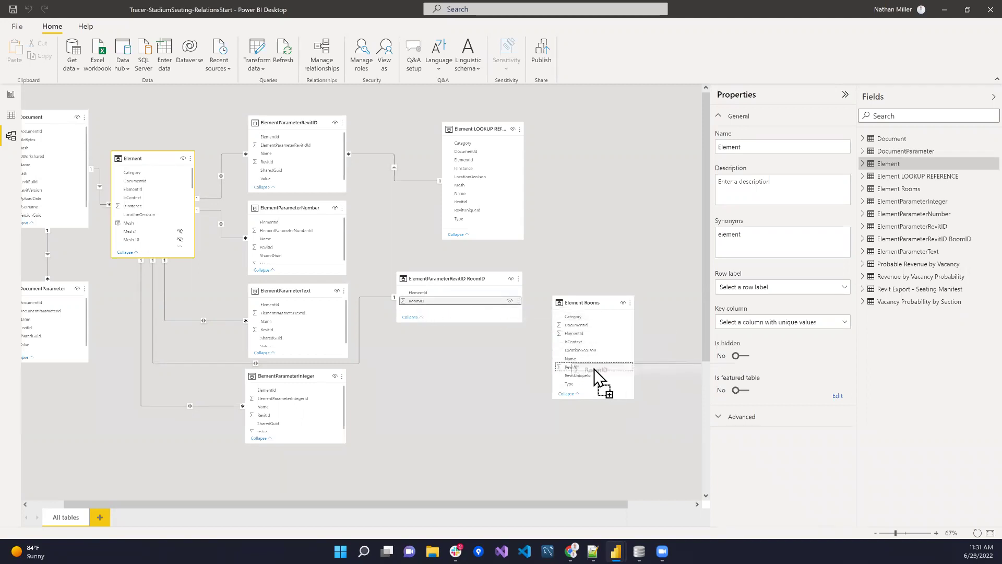
{"action": "left_click_drag", "start_coordinate": [594, 369], "coordinate": [593, 369]}
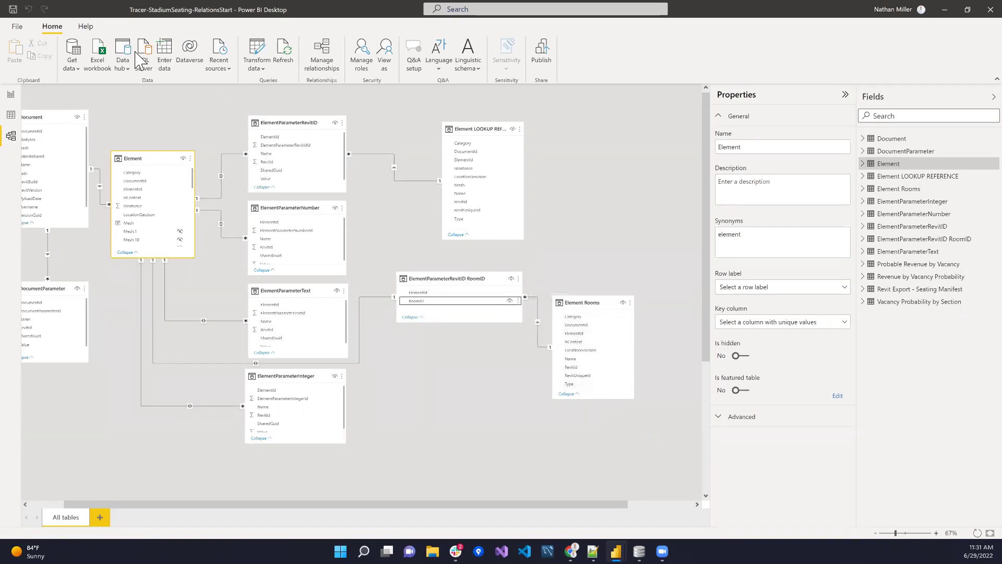
Add an empty table visual across the upper part of the Seating Matrix report page
{"action": "left_click", "coordinate": [12, 100]}
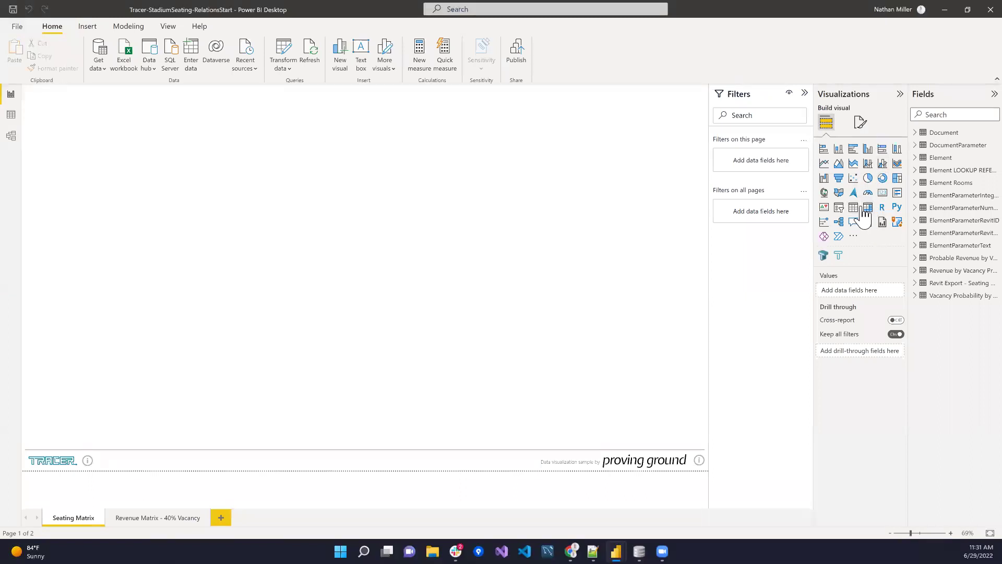
{"action": "left_click", "coordinate": [853, 207]}
{"action": "left_click", "coordinate": [361, 214]}
{"action": "left_click", "coordinate": [378, 134]}
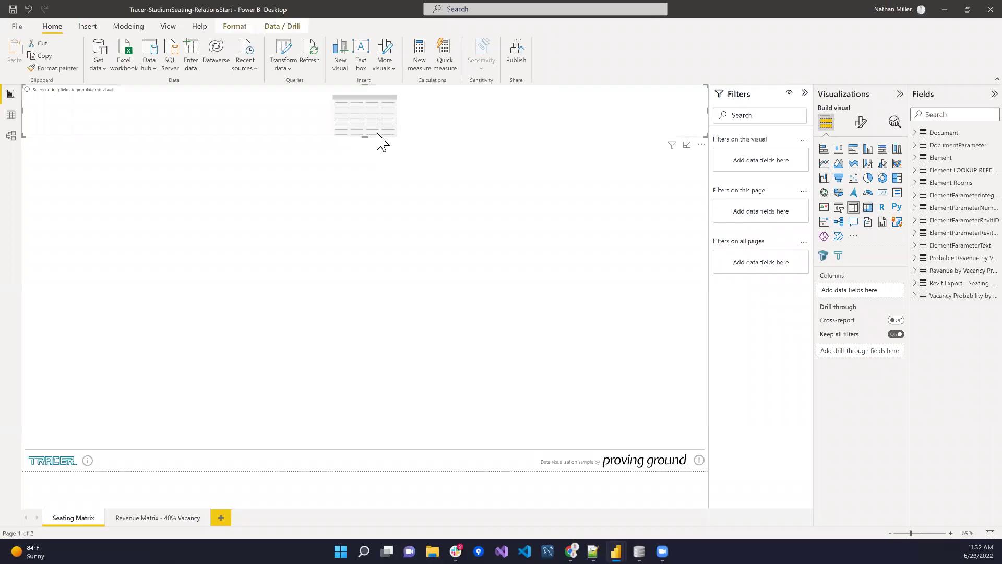
Enlarge the empty table visual to fill most of the page height and add Name from the Element table
{"action": "left_click_drag", "start_coordinate": [362, 137], "coordinate": [360, 361]}
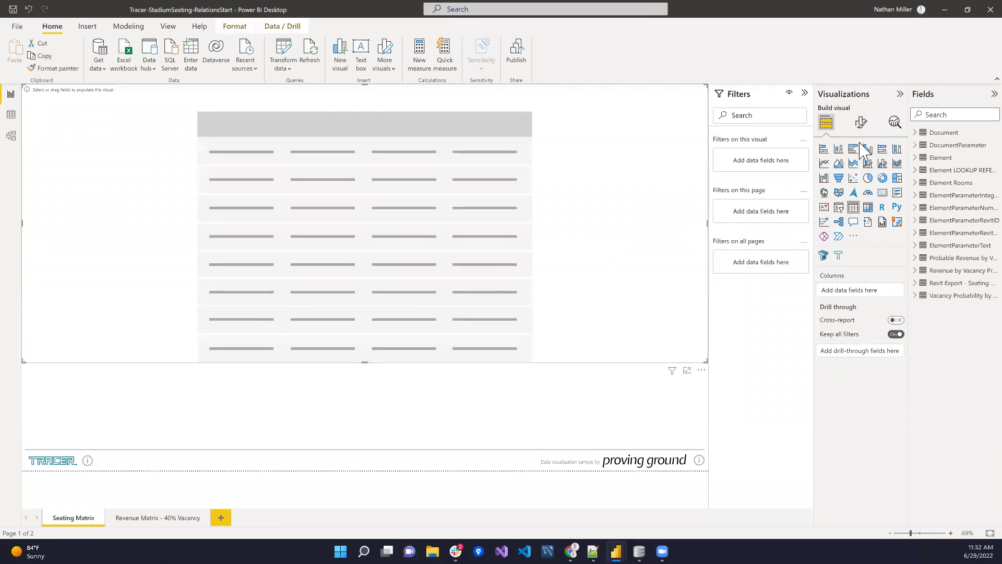
{"action": "left_click", "coordinate": [918, 157]}
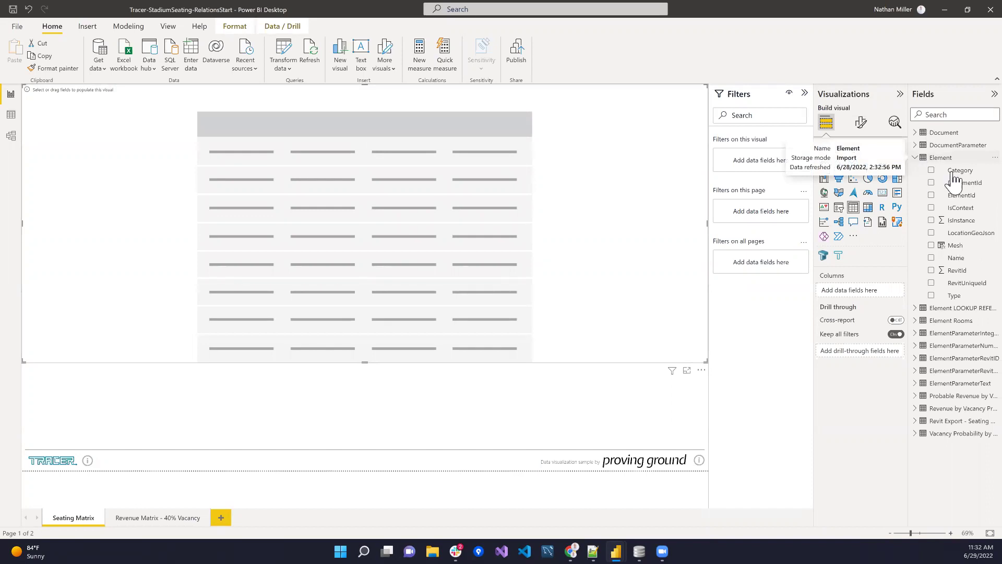
{"action": "left_click", "coordinate": [932, 258]}
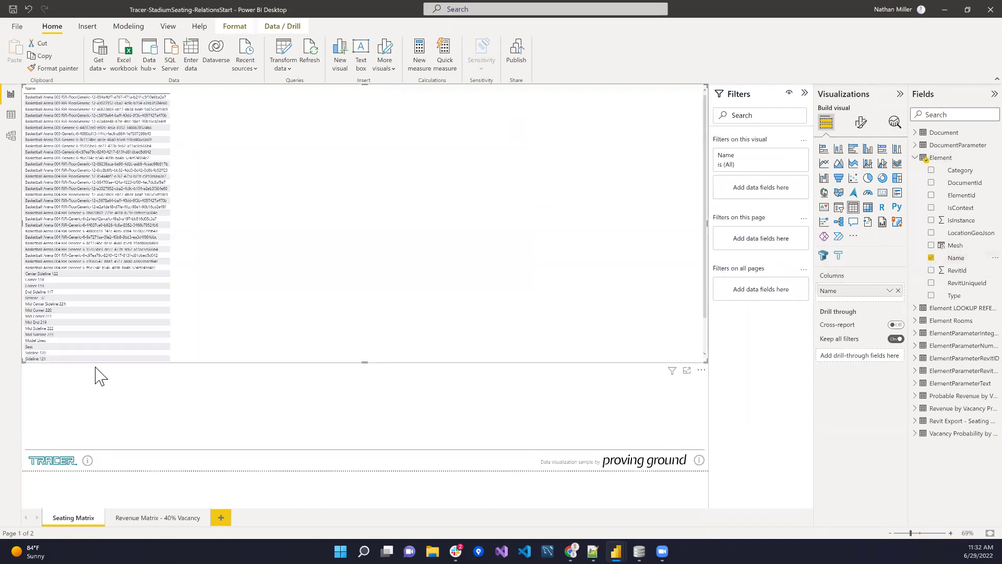
Add RoomID from ElementParameterRevitID RoomID as the table's second column
{"action": "left_click", "coordinate": [916, 158]}
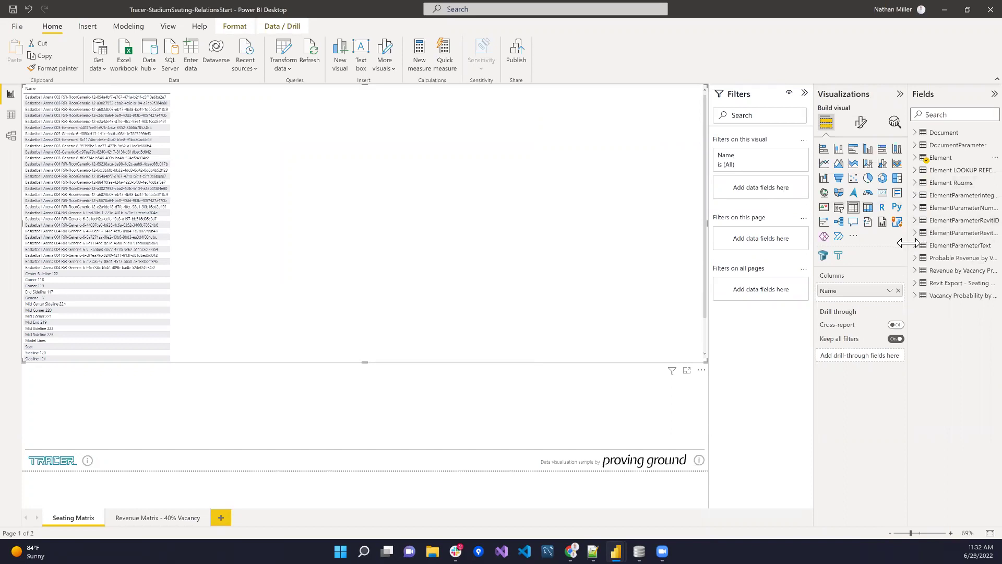
{"action": "left_click_drag", "start_coordinate": [858, 244], "coordinate": [859, 243]}
{"action": "left_click", "coordinate": [866, 233]}
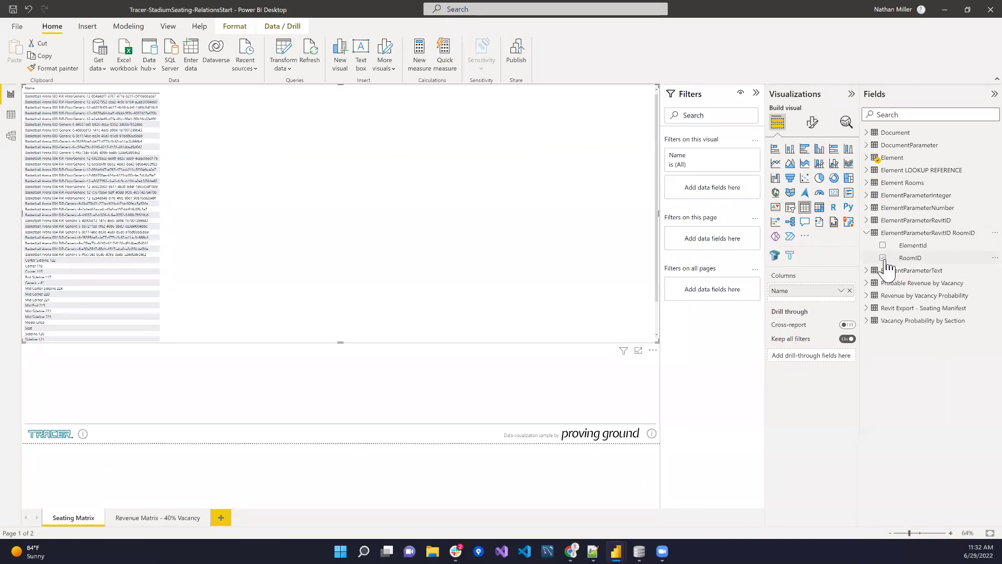
{"action": "left_click", "coordinate": [882, 258]}
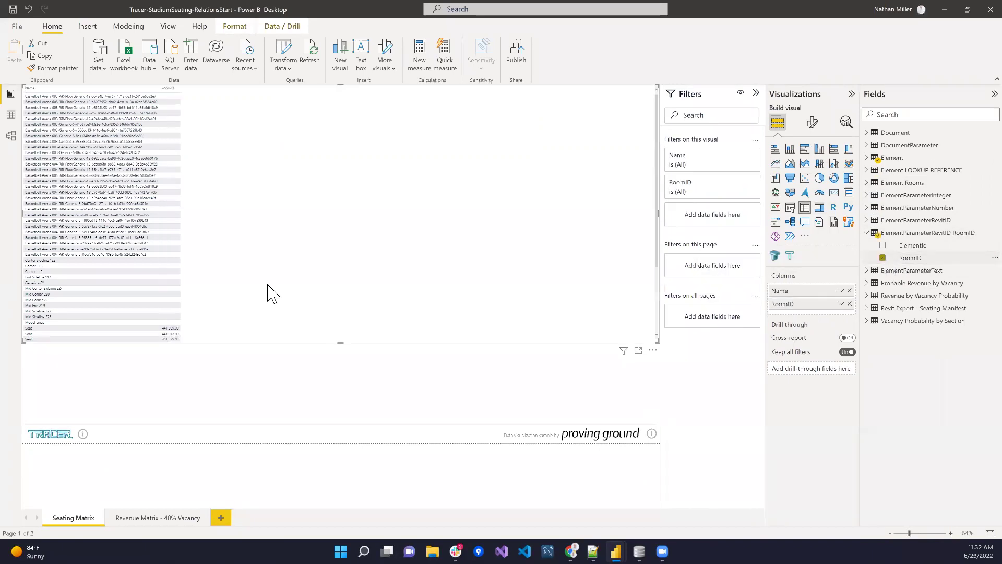
{"action": "scroll", "coordinate": [167, 313], "scroll_direction": "down", "scroll_amount": 5}
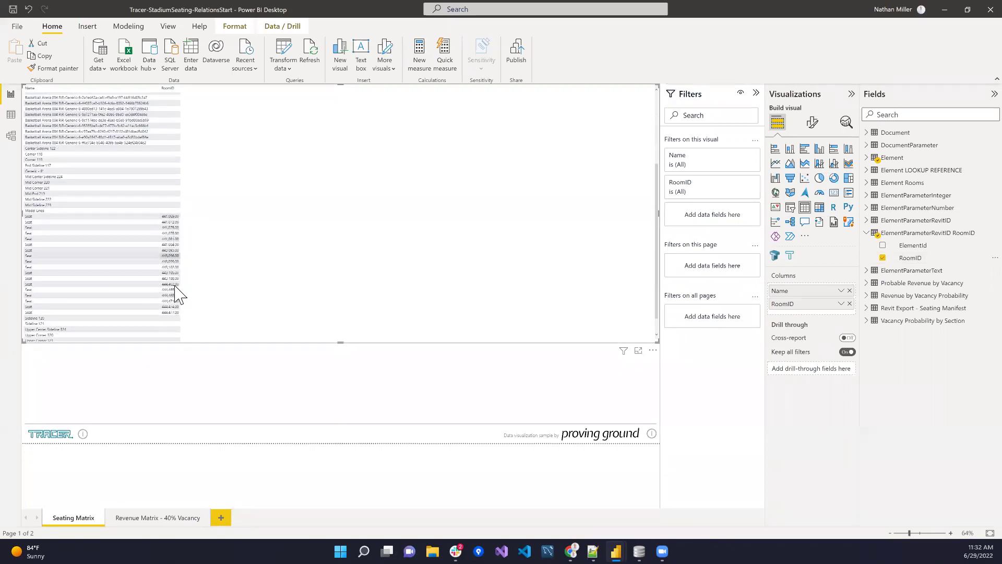
Add Name from the Element Rooms table as the third column, after RoomID
{"action": "left_click", "coordinate": [867, 183]}
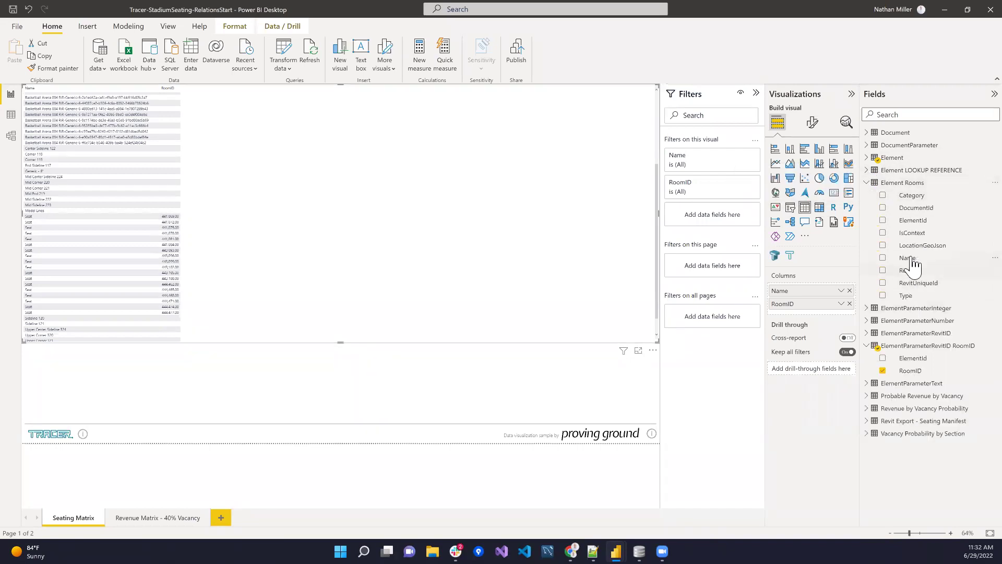
{"action": "left_click_drag", "start_coordinate": [916, 259], "coordinate": [827, 313]}
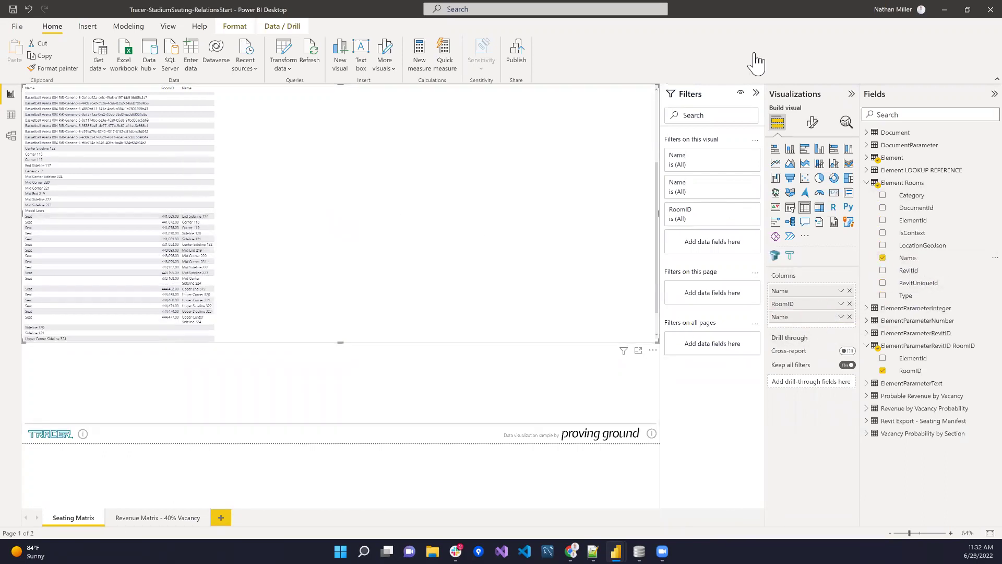
{"action": "left_click", "coordinate": [756, 93]}
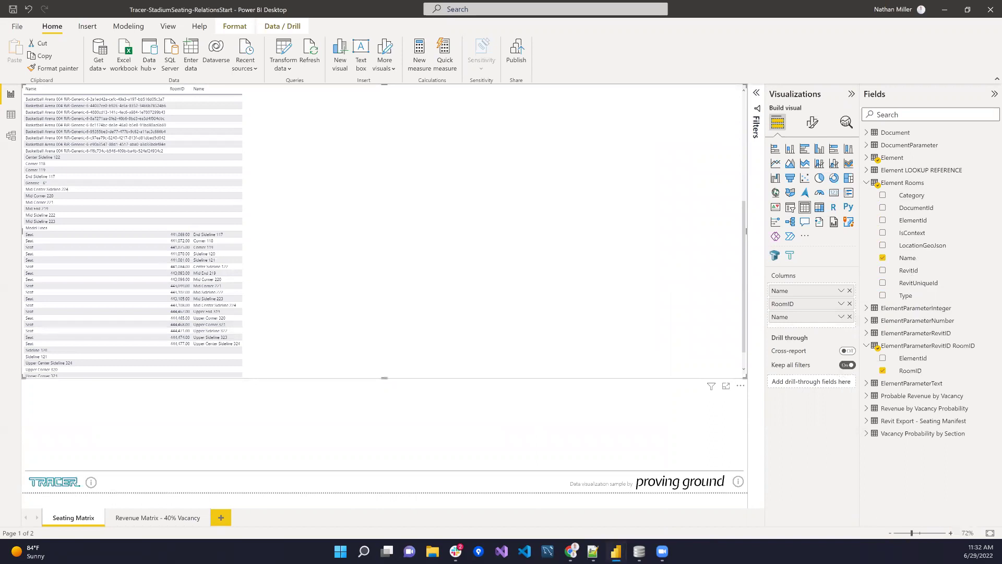
{"action": "left_click", "coordinate": [951, 533]}
{"action": "left_click", "coordinate": [950, 533]}
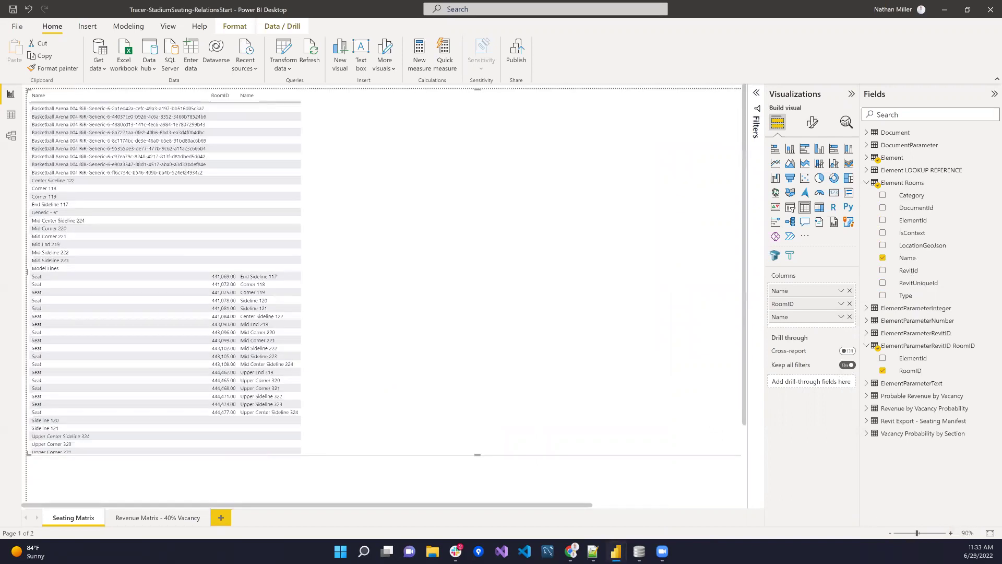
{"action": "left_click", "coordinate": [950, 532]}
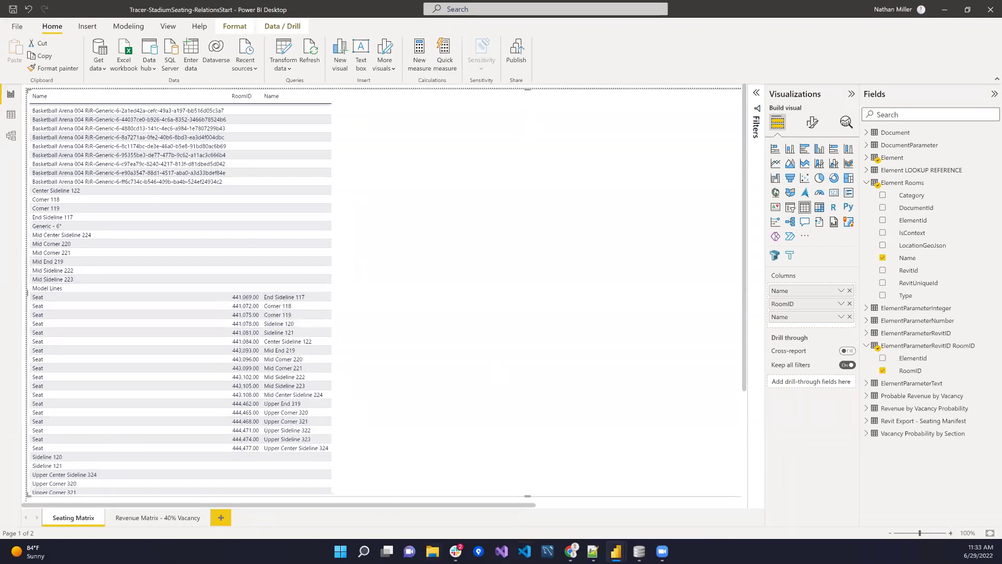
Switch to the Tracer-StadiumSeating-RelationsEnd file and examine how Element Rooms relates to the room parameter tables in the model diagram
{"action": "mouse_move", "coordinate": [616, 551]}
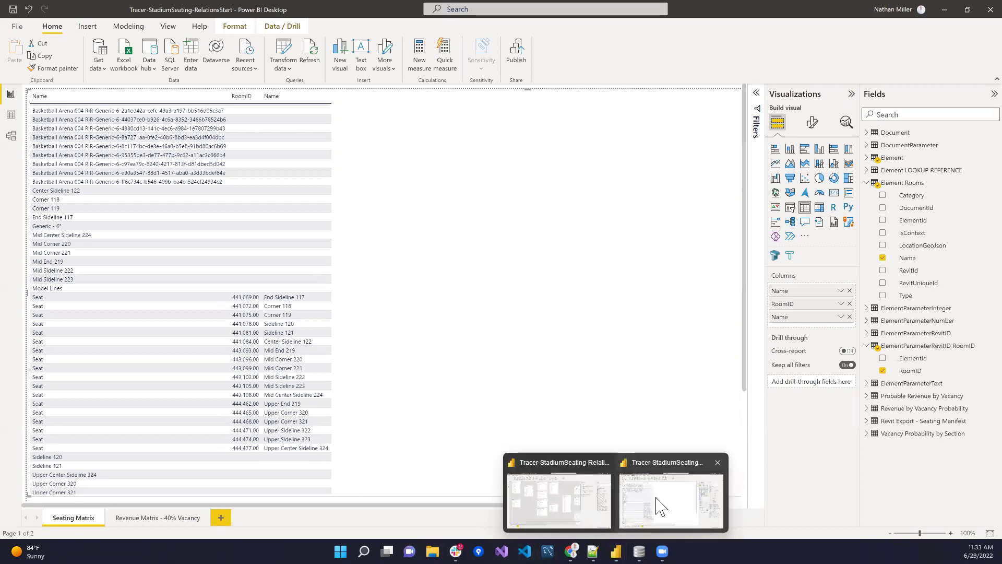
{"action": "left_click", "coordinate": [643, 500]}
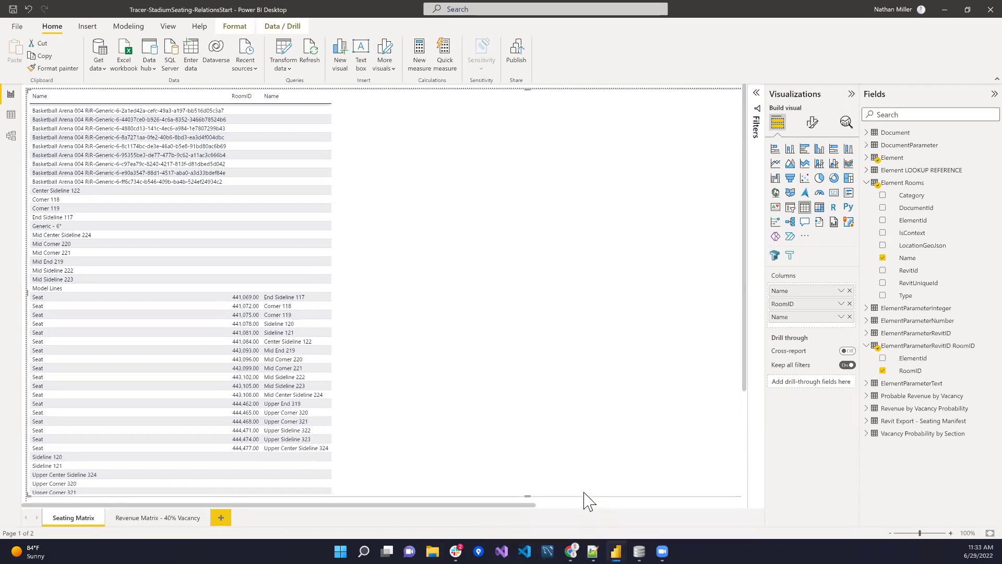
{"action": "mouse_move", "coordinate": [616, 551]}
{"action": "left_click", "coordinate": [578, 517]}
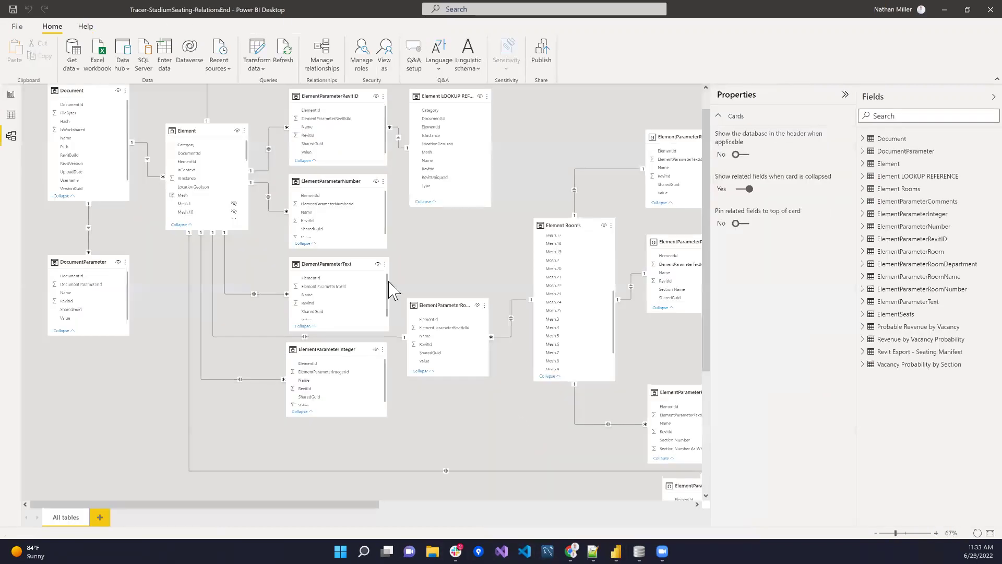
{"action": "left_click_drag", "start_coordinate": [342, 505], "coordinate": [466, 292]}
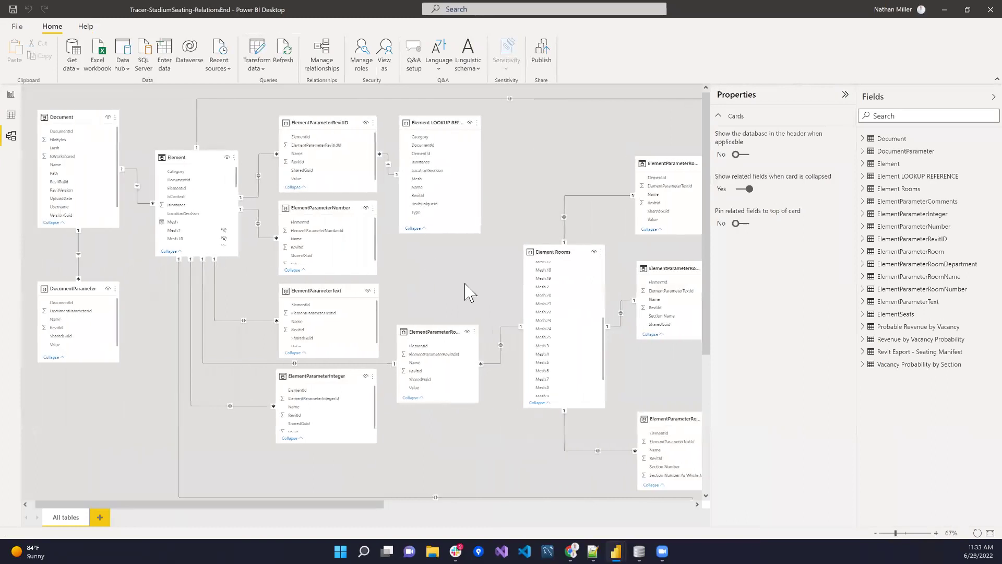
{"action": "scroll", "coordinate": [543, 280], "scroll_direction": "down", "scroll_amount": 2}
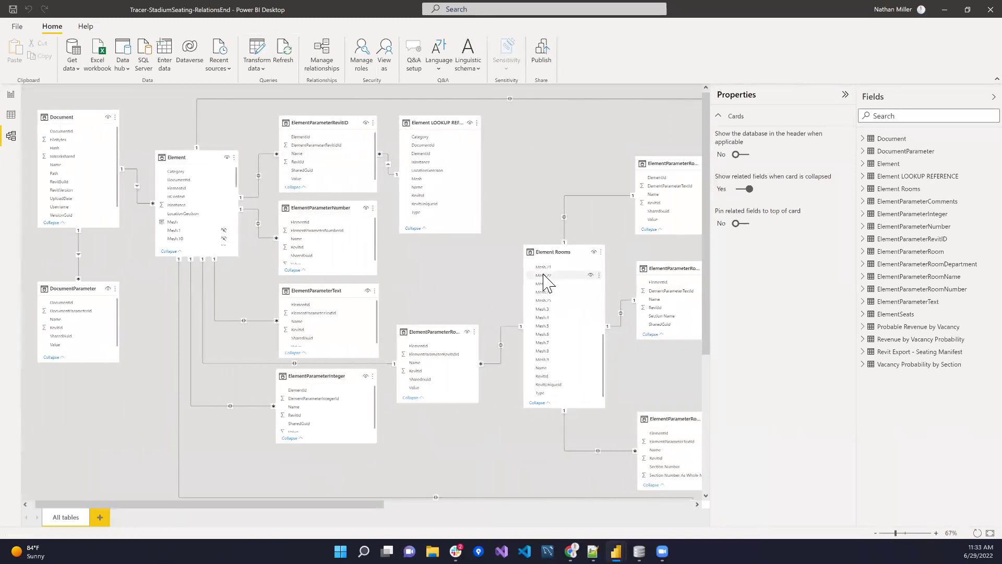
{"action": "scroll", "coordinate": [532, 473], "scroll_direction": "down", "scroll_amount": 5}
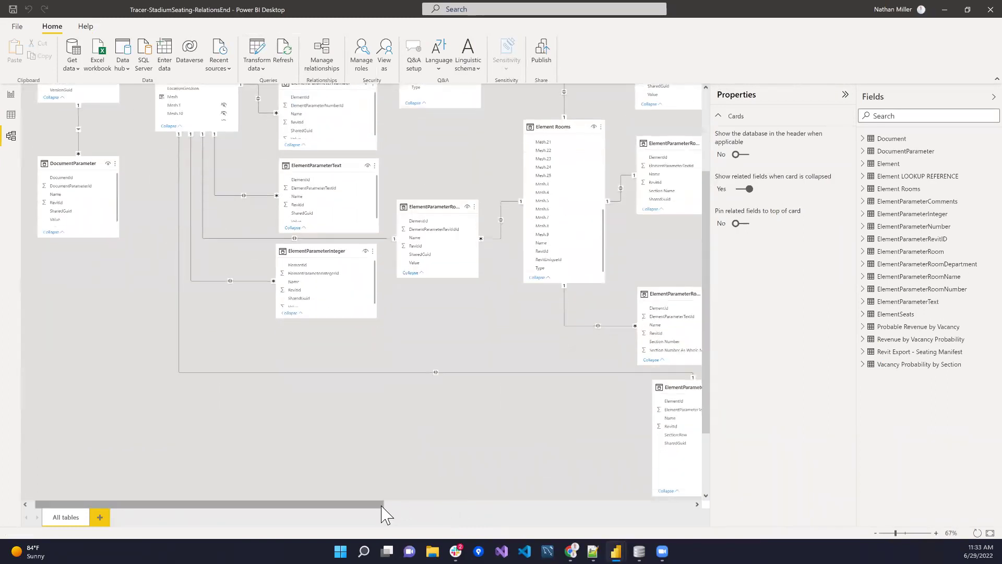
Examine the relationships linking ElementParameterComments, the Revit Export - Seating Manifest and the vacancy and revenue tables
{"action": "left_click_drag", "start_coordinate": [380, 504], "coordinate": [497, 506]}
{"action": "right_click", "coordinate": [497, 506]}
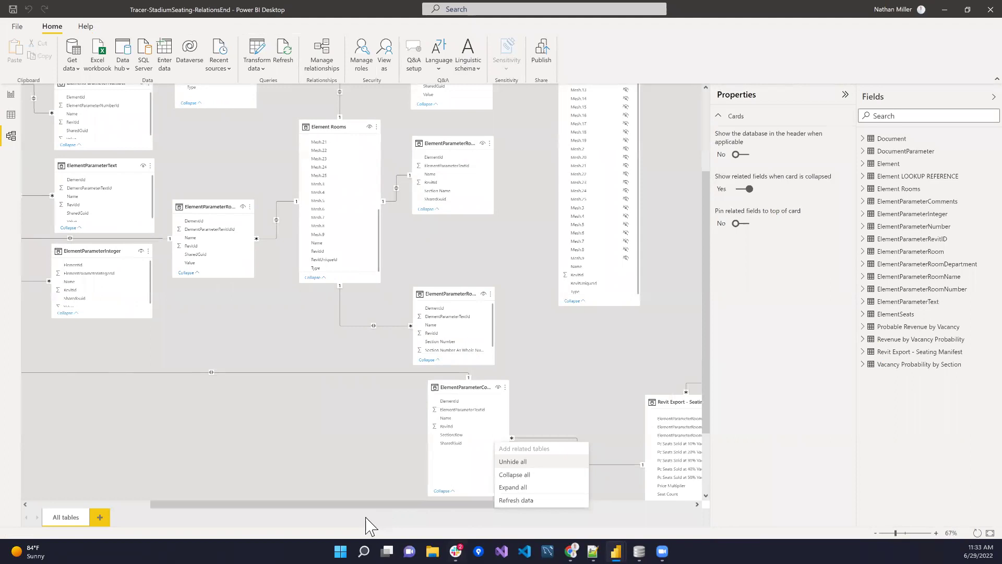
{"action": "left_click", "coordinate": [569, 360]}
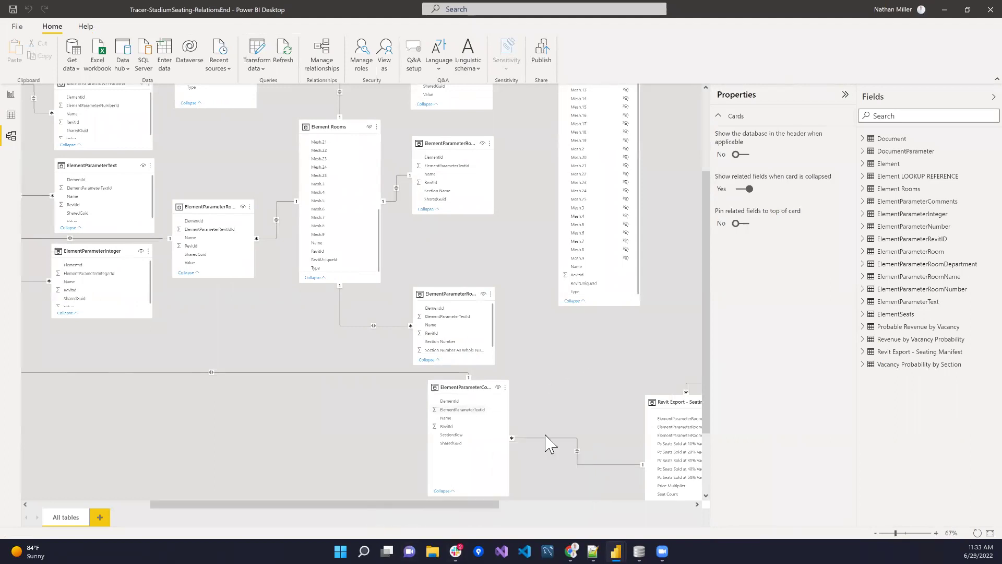
{"action": "left_click_drag", "start_coordinate": [470, 504], "coordinate": [651, 514]}
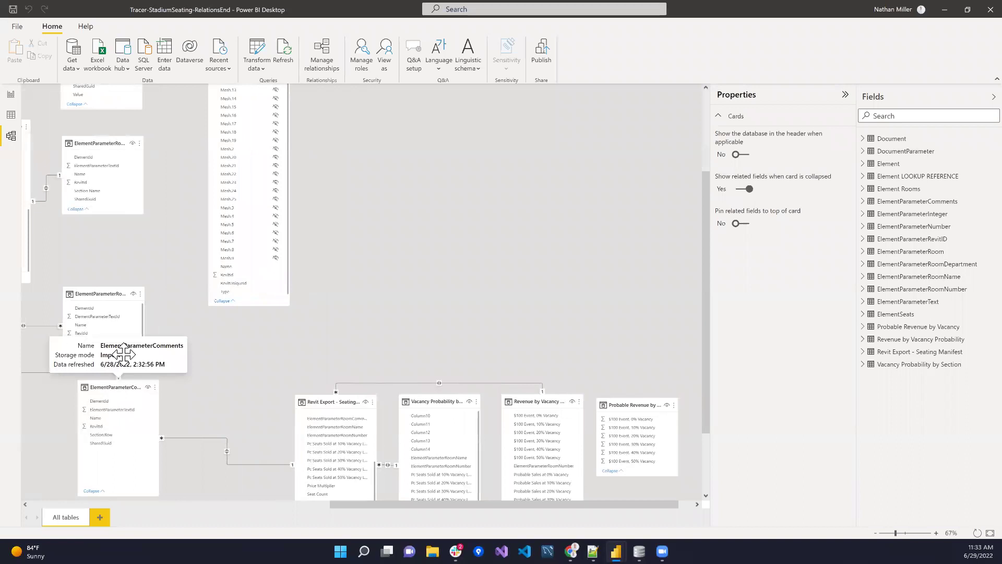
{"action": "left_click_drag", "start_coordinate": [108, 290], "coordinate": [111, 284]}
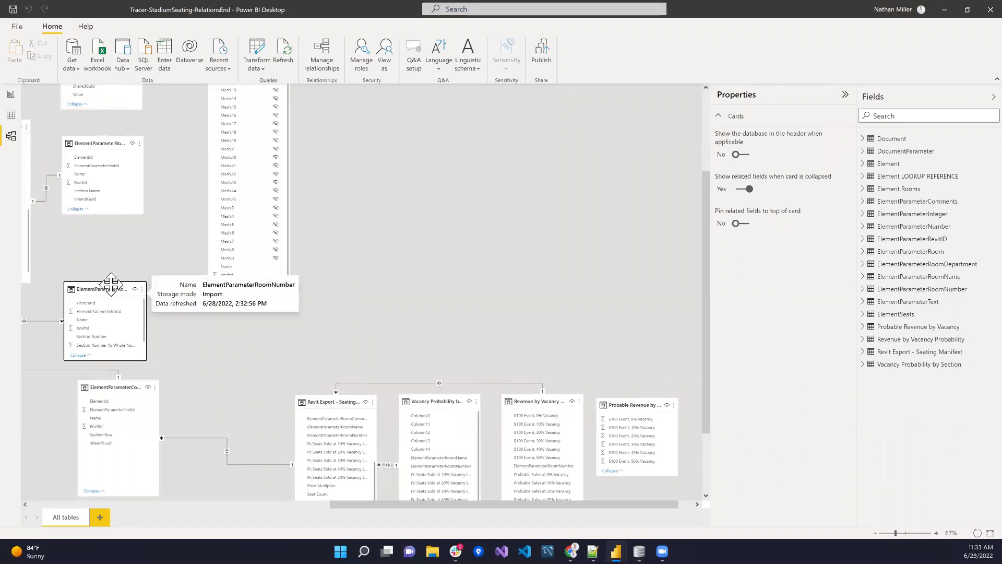
{"action": "left_click_drag", "start_coordinate": [331, 505], "coordinate": [157, 513]}
{"action": "scroll", "coordinate": [200, 364], "scroll_direction": "up", "scroll_amount": 3}
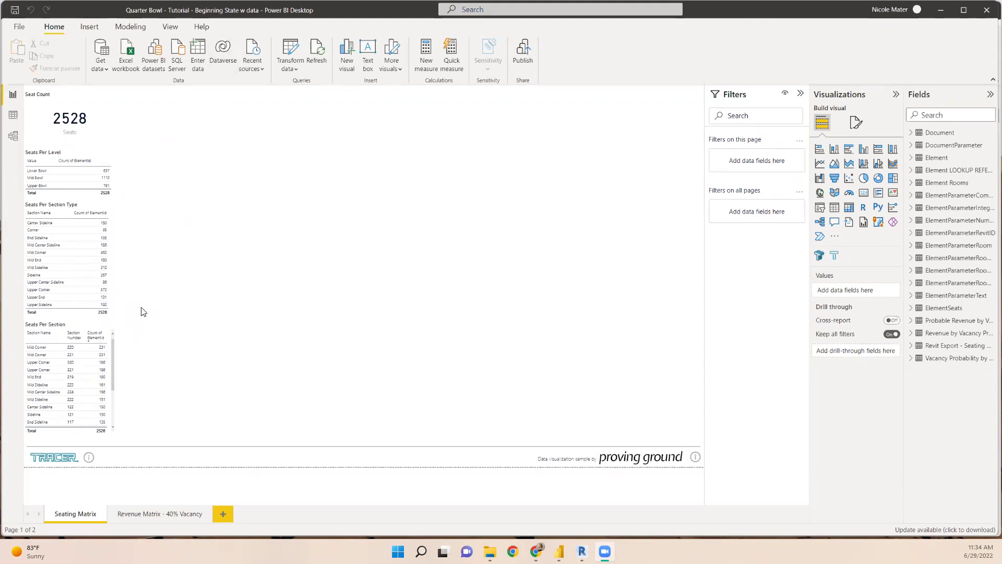
Add an empty custom geometry visual to the Seating Matrix page, beside the seat tables, nearly full height and under half the page width
{"action": "left_click", "coordinate": [13, 136]}
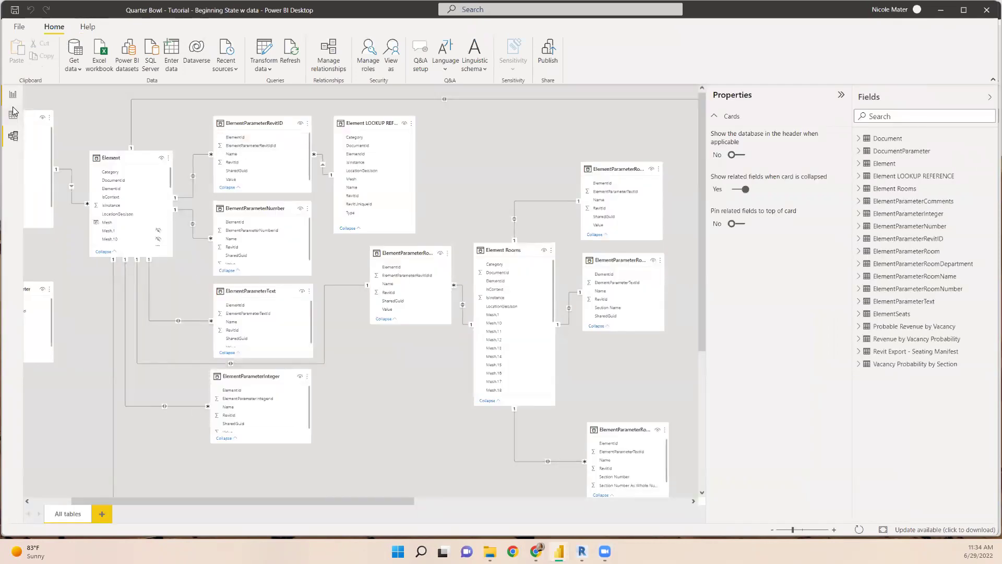
{"action": "left_click", "coordinate": [14, 96]}
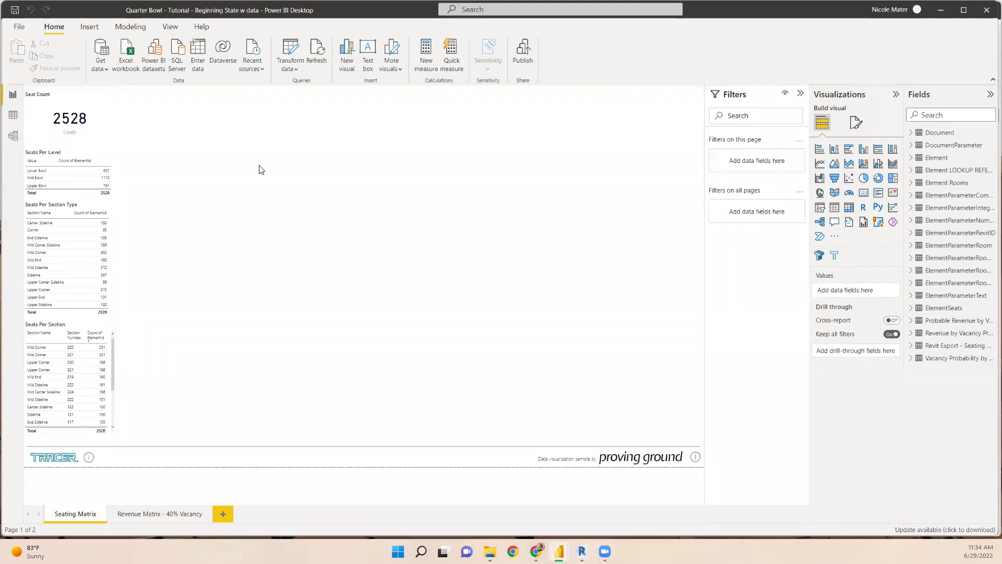
{"action": "left_click", "coordinate": [834, 257]}
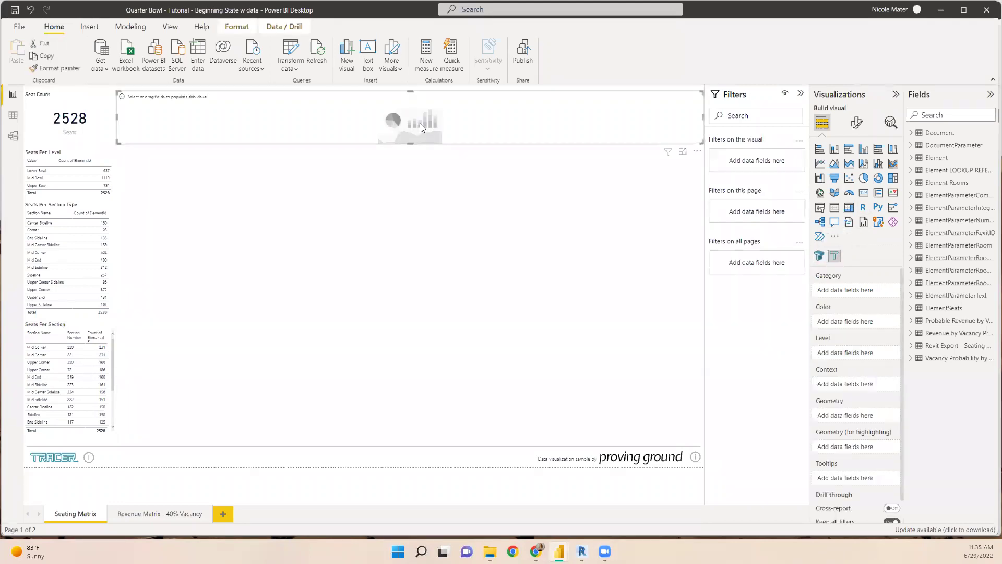
{"action": "left_click_drag", "start_coordinate": [402, 184], "coordinate": [376, 436]}
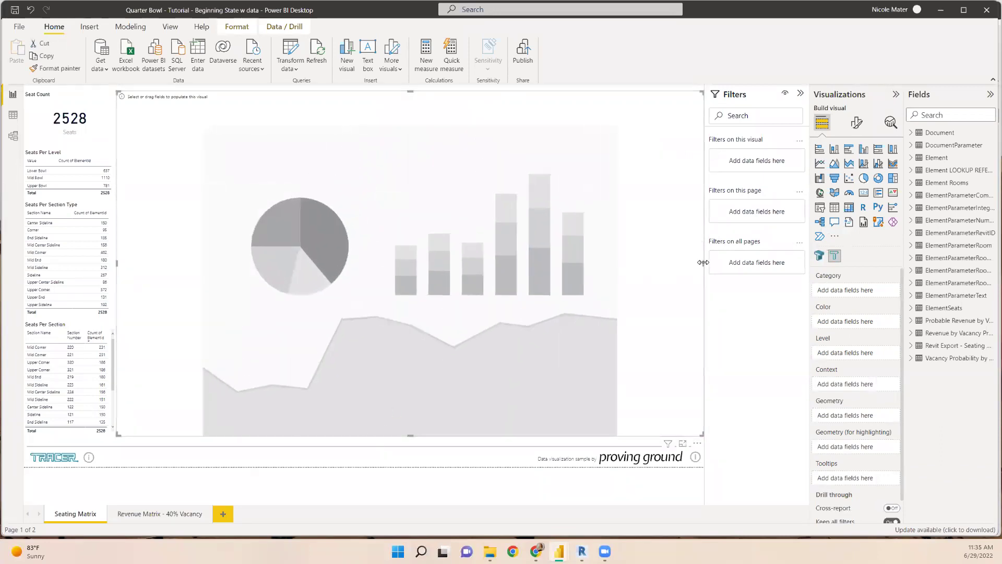
{"action": "left_click_drag", "start_coordinate": [697, 268], "coordinate": [365, 260]}
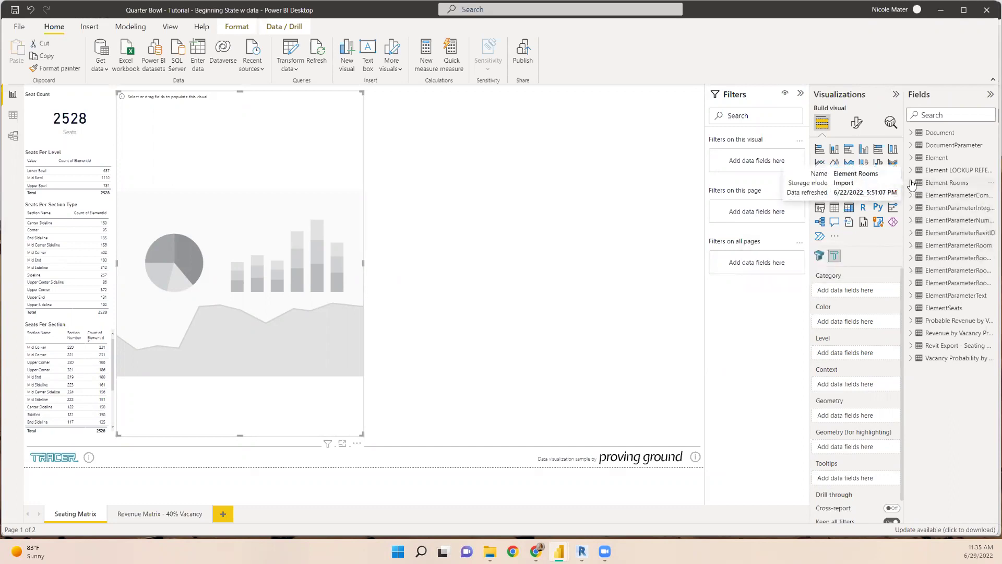
Assign LocationGeoJson from Element Rooms as both the visual's Geometry and its Geometry (for highlighting)
{"action": "left_click", "coordinate": [942, 185]}
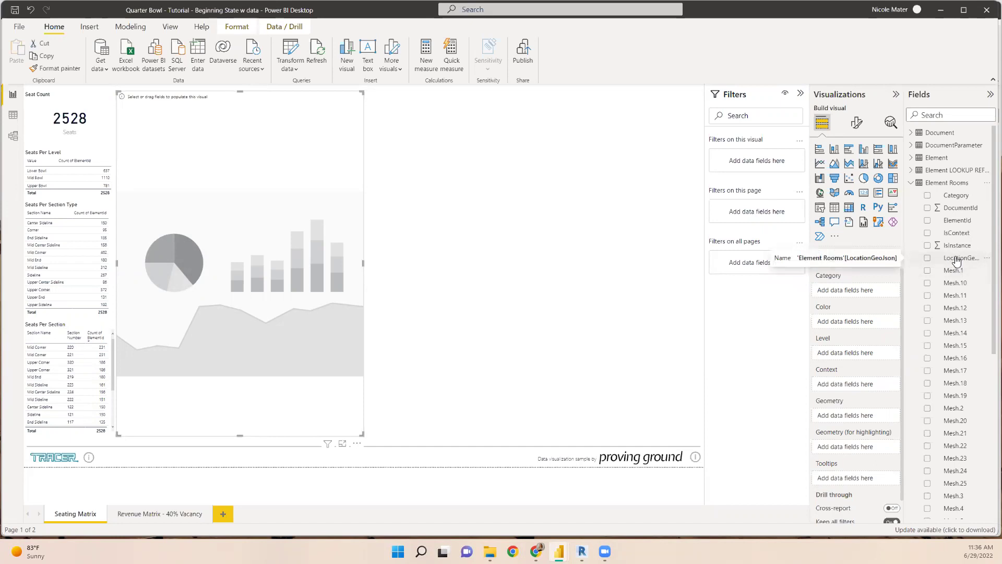
{"action": "left_click_drag", "start_coordinate": [956, 261], "coordinate": [862, 415]}
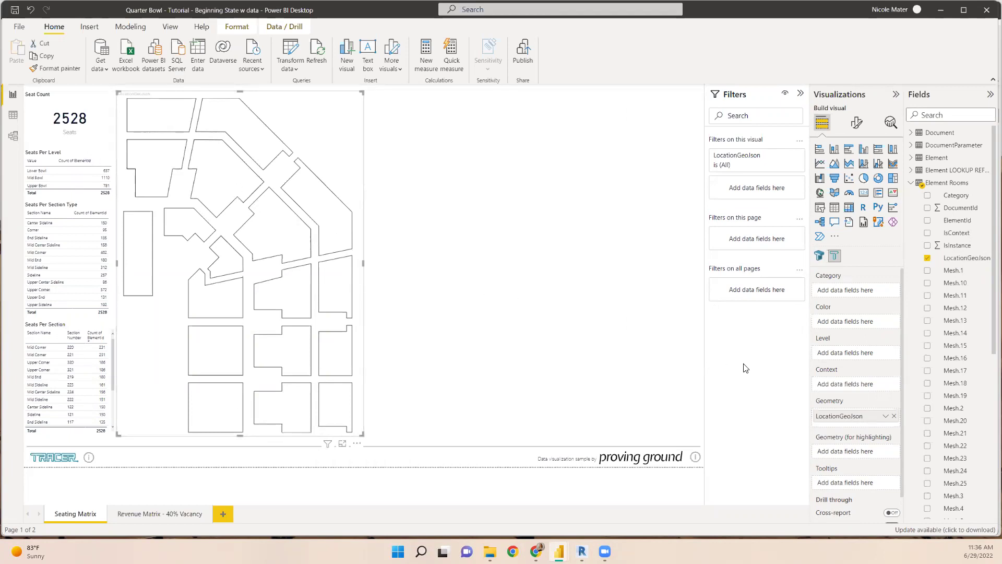
{"action": "left_click_drag", "start_coordinate": [957, 258], "coordinate": [862, 452]}
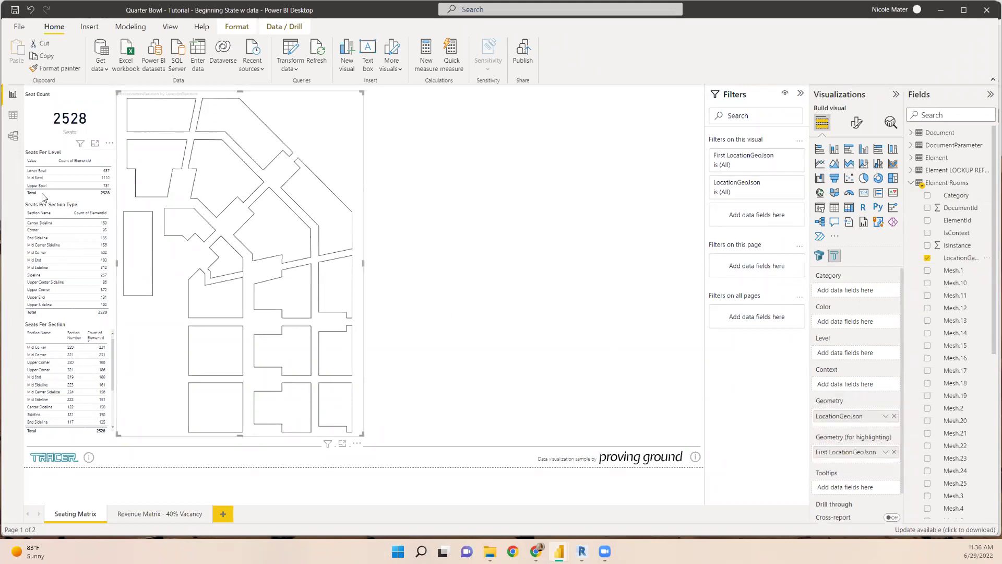
Test the section plan's highlighting with Lower Bowl from the Seats Per Level table, clear the selection and reselect the plan visual
{"action": "left_click", "coordinate": [41, 170]}
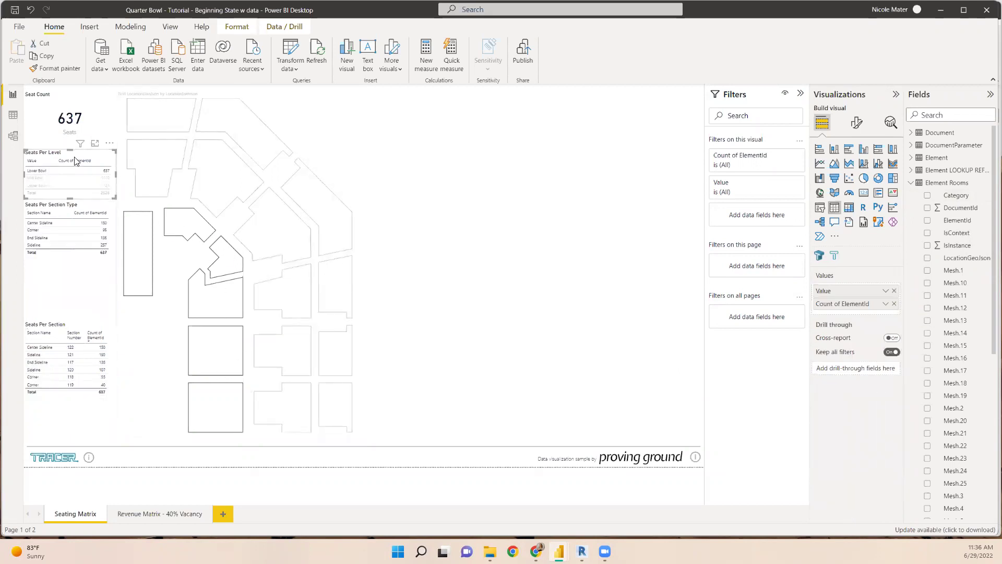
{"action": "left_click", "coordinate": [441, 204]}
{"action": "left_click", "coordinate": [339, 164]}
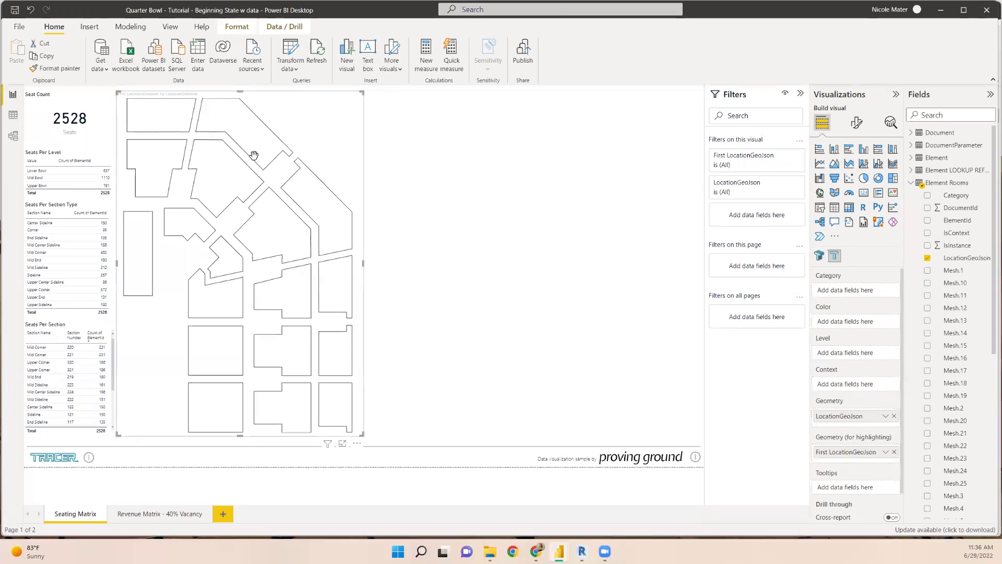
Set Section Number from the ElementParameterRoomNumber table as the section plan's Category
{"action": "left_click", "coordinate": [912, 183]}
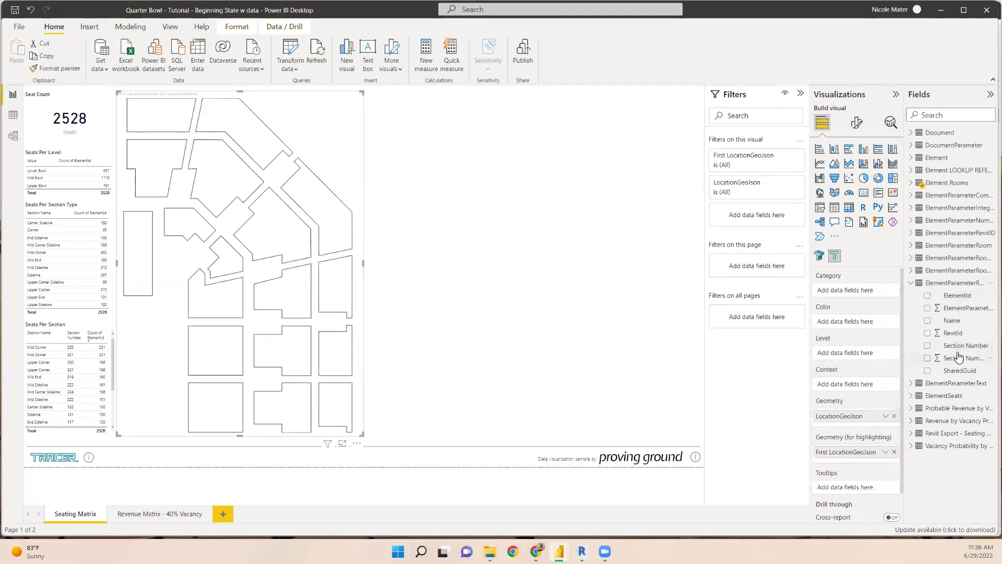
{"action": "left_click_drag", "start_coordinate": [961, 350], "coordinate": [866, 290]}
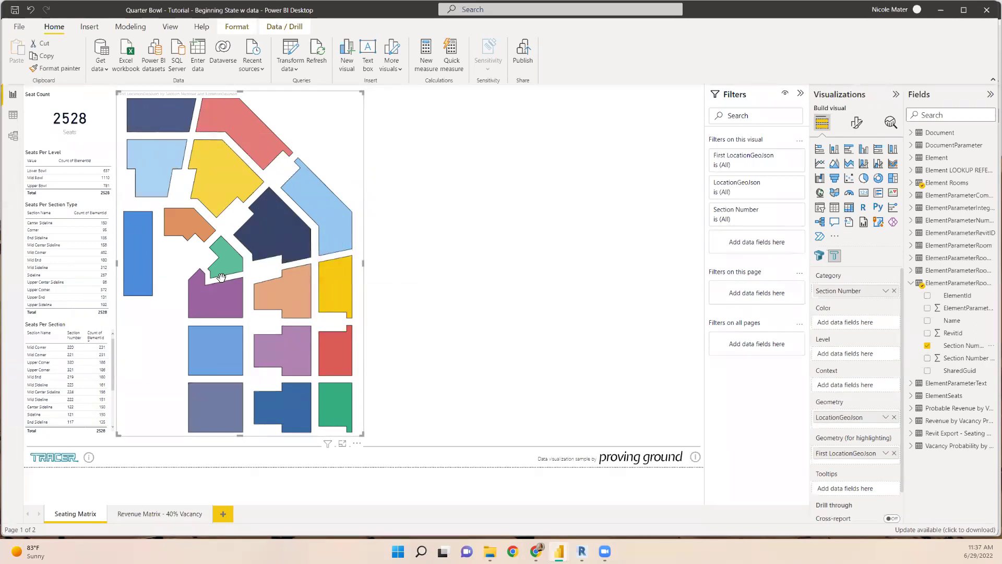
Enable labels on the section plan visual and turn off the label background
{"action": "left_click", "coordinate": [858, 124]}
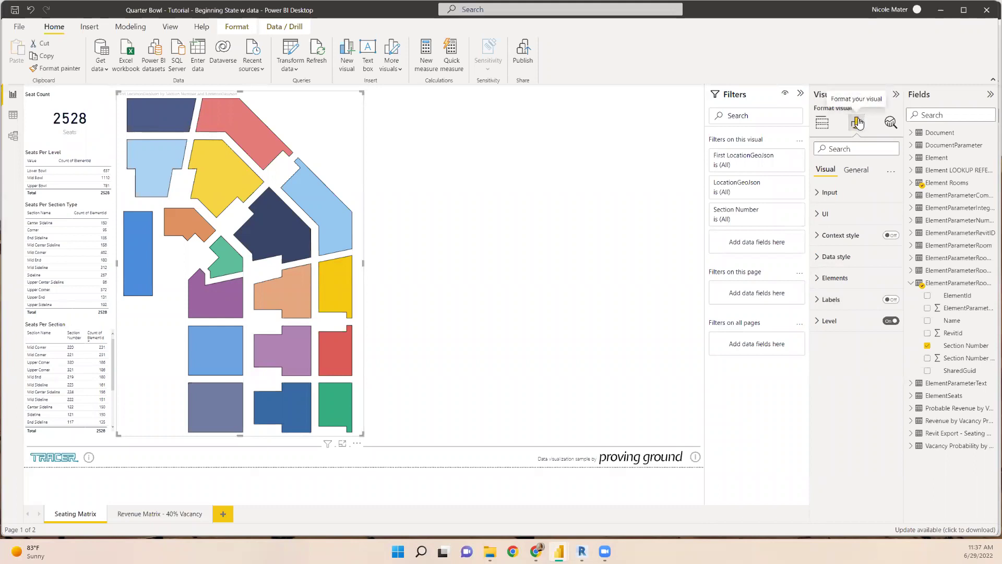
{"action": "left_click", "coordinate": [889, 300]}
{"action": "left_click", "coordinate": [817, 300]}
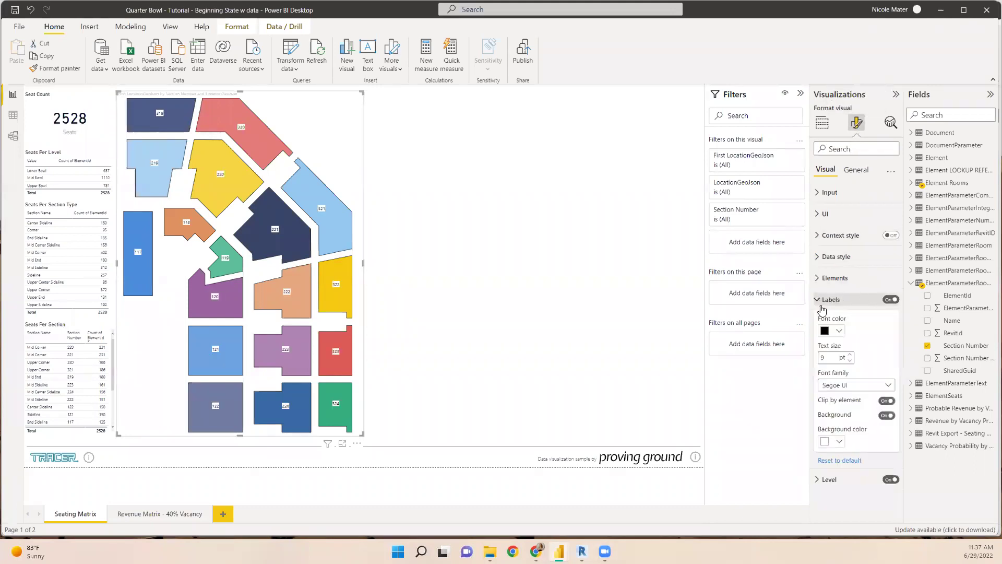
{"action": "left_click", "coordinate": [840, 442]}
{"action": "left_click", "coordinate": [840, 442]}
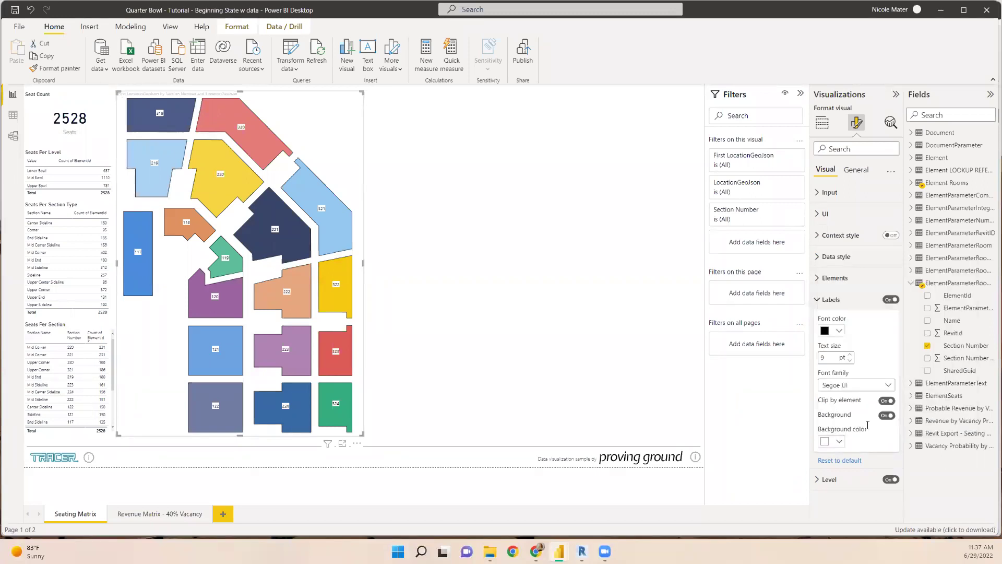
{"action": "left_click", "coordinate": [887, 415]}
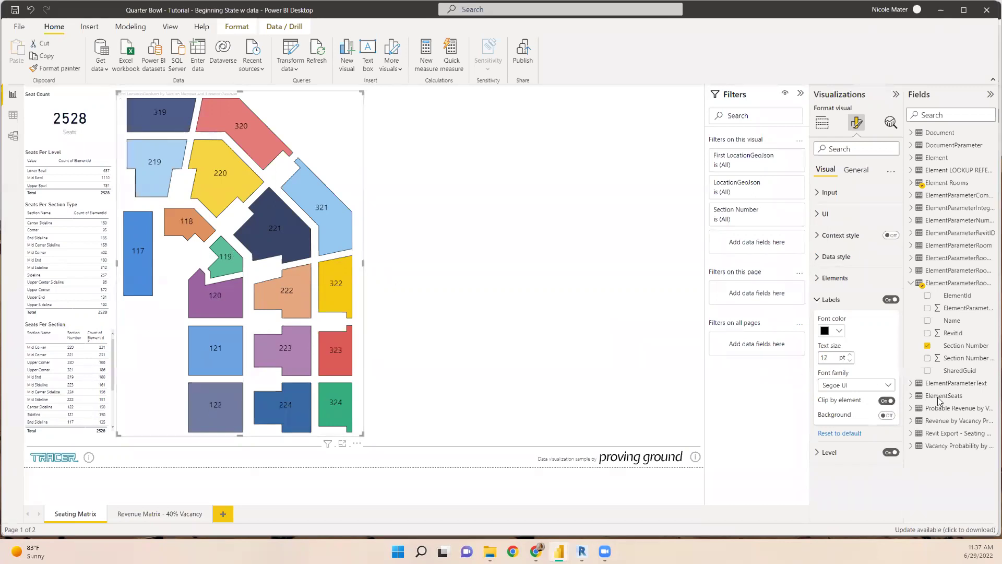
Set the section plan's label text size to 50 pt and turn off Clip by element for the labels
{"action": "left_click", "coordinate": [889, 402]}
{"action": "left_click", "coordinate": [889, 402]}
{"action": "key", "text": "Return"}
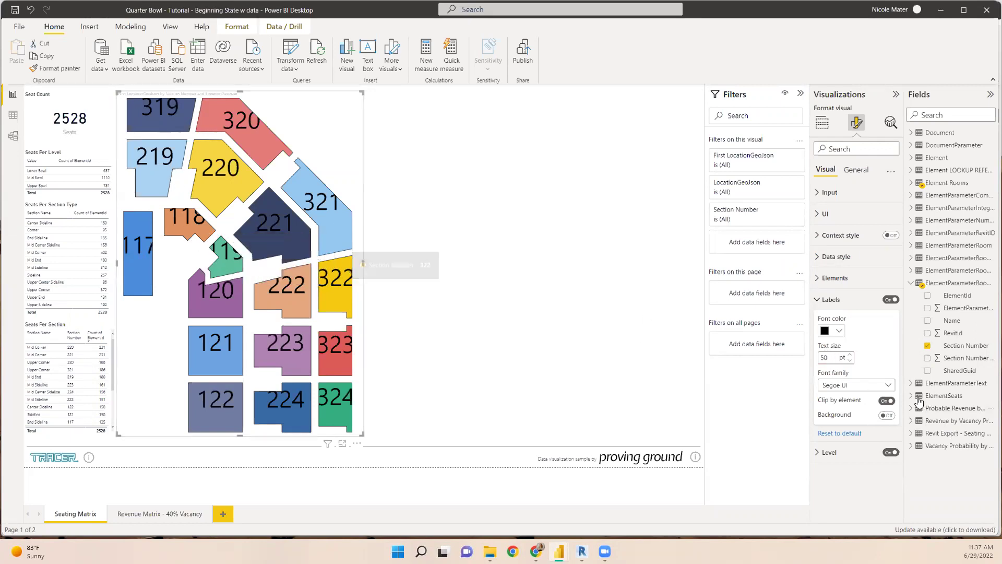
{"action": "left_click", "coordinate": [887, 400]}
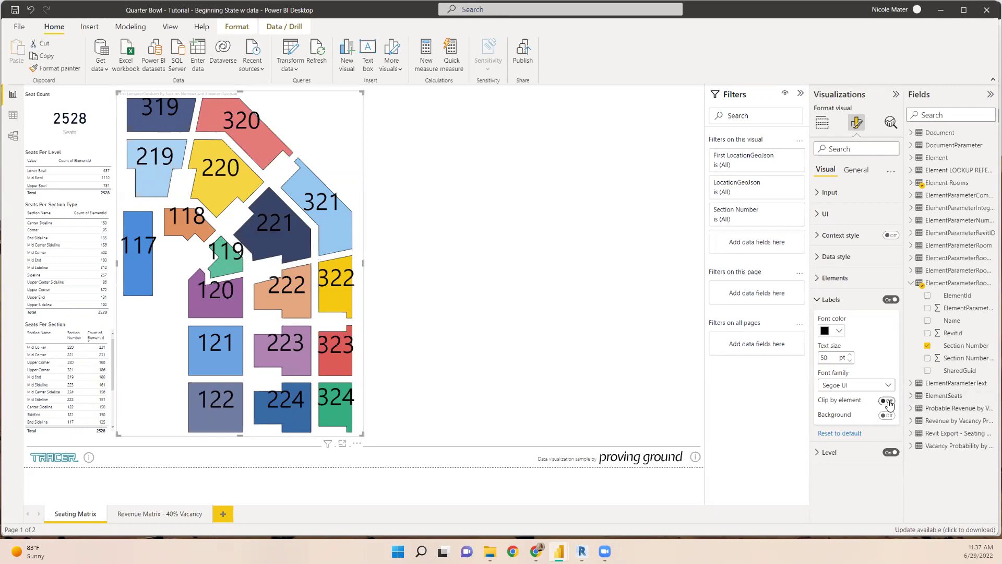
Clip the section labels by element, set their text size to 12 pt, and change the font to Arial Black
{"action": "left_click", "coordinate": [888, 402]}
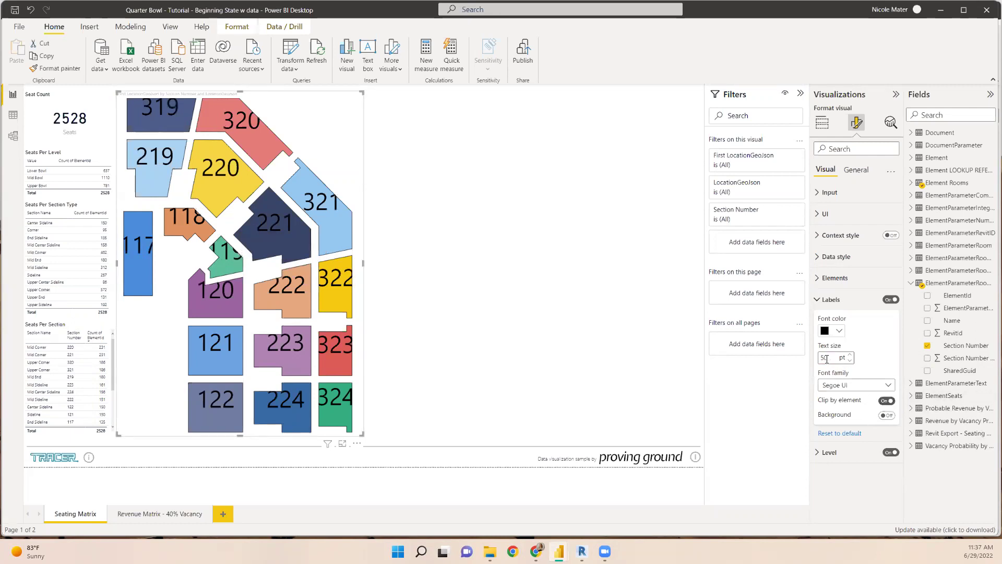
{"action": "type", "text": "12"}
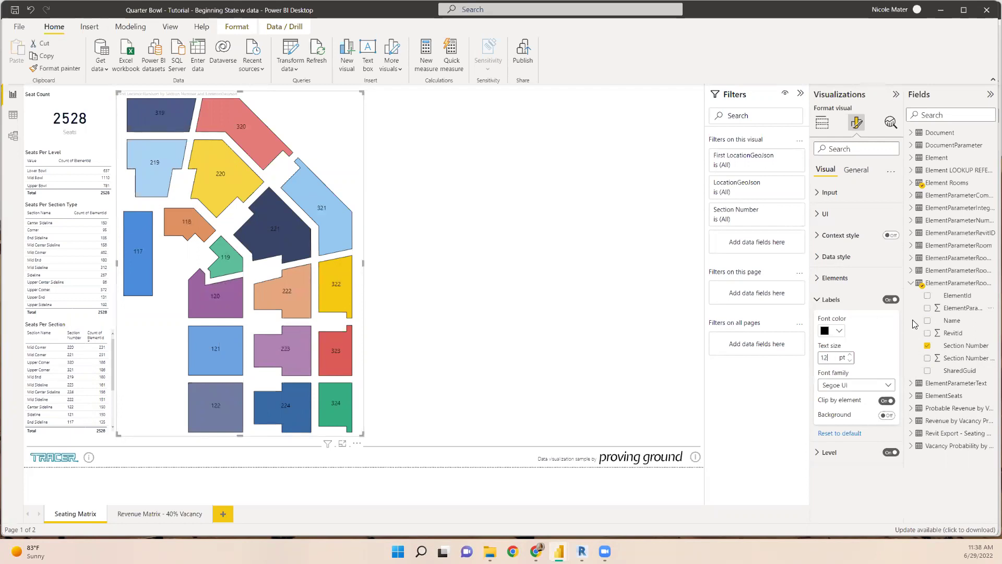
{"action": "left_click", "coordinate": [887, 386]}
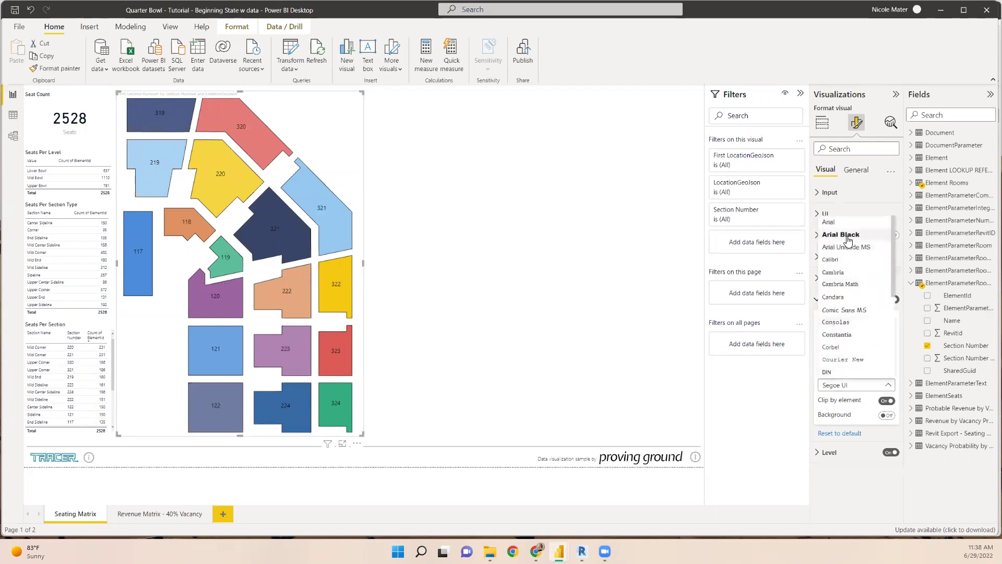
{"action": "left_click", "coordinate": [841, 230]}
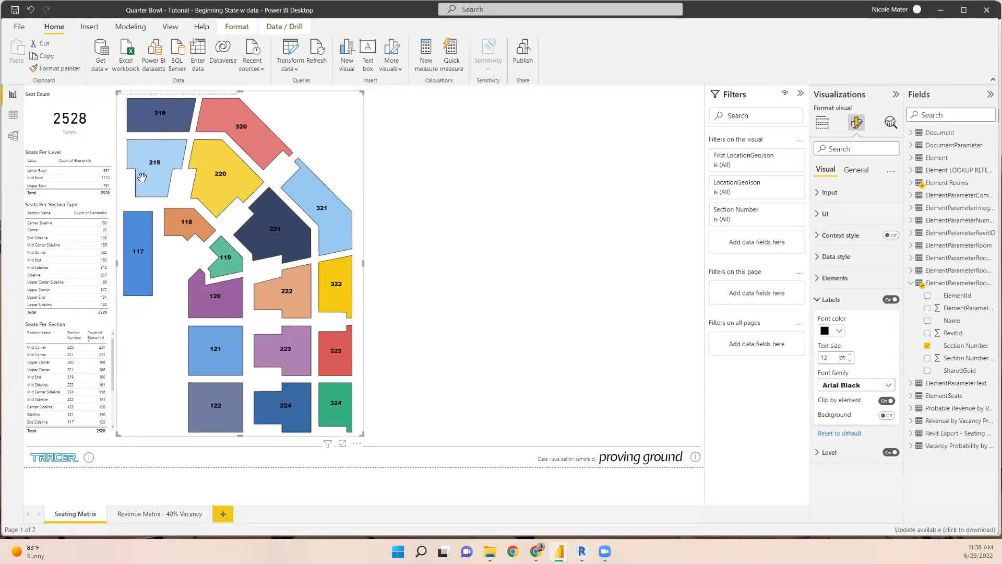
Turn off the polygon edges on the seating map's elements, keeping the point edges drawn
{"action": "left_click", "coordinate": [819, 279]}
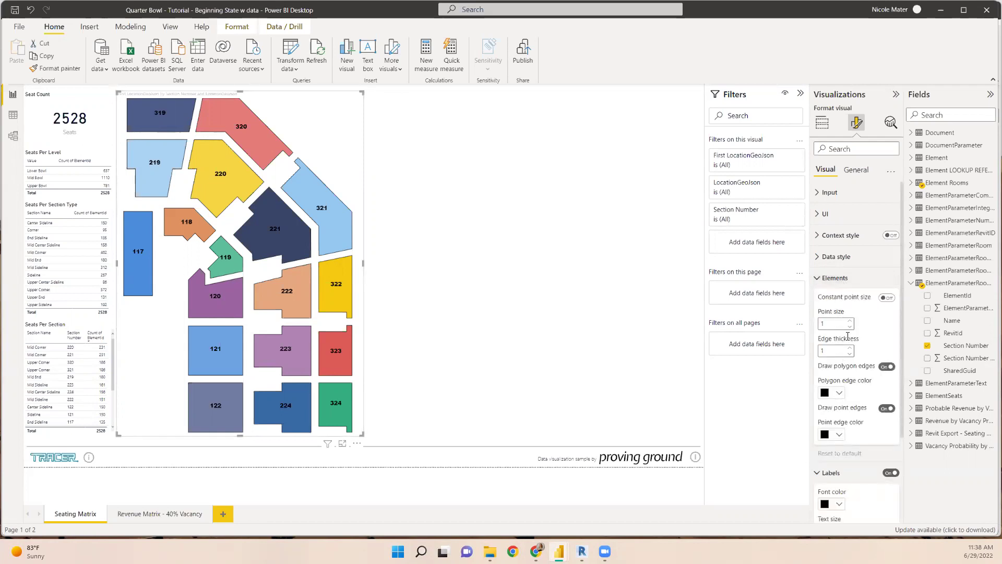
{"action": "left_click", "coordinate": [890, 367]}
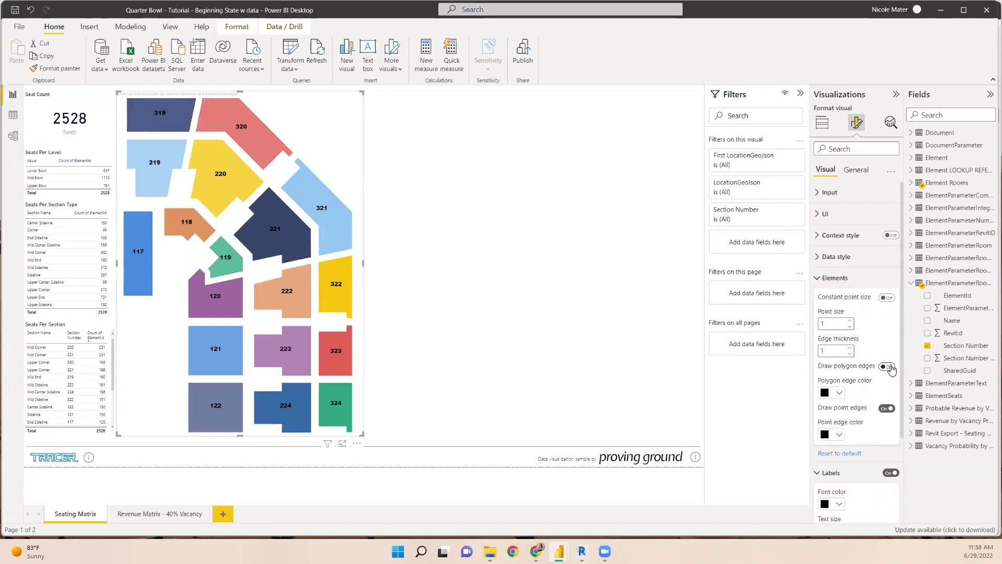
{"action": "left_click", "coordinate": [838, 393]}
{"action": "left_click", "coordinate": [838, 393]}
{"action": "left_click", "coordinate": [887, 409]}
{"action": "left_click", "coordinate": [887, 409]}
{"action": "left_click", "coordinate": [830, 278]}
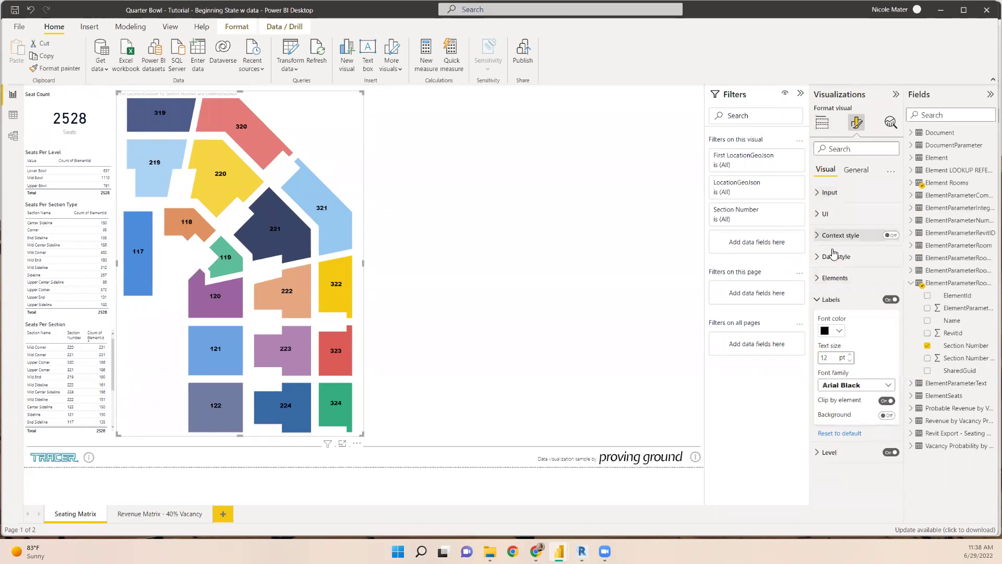
Examine the seating map's categorical data style options and the field assigned as its category
{"action": "left_click", "coordinate": [821, 301]}
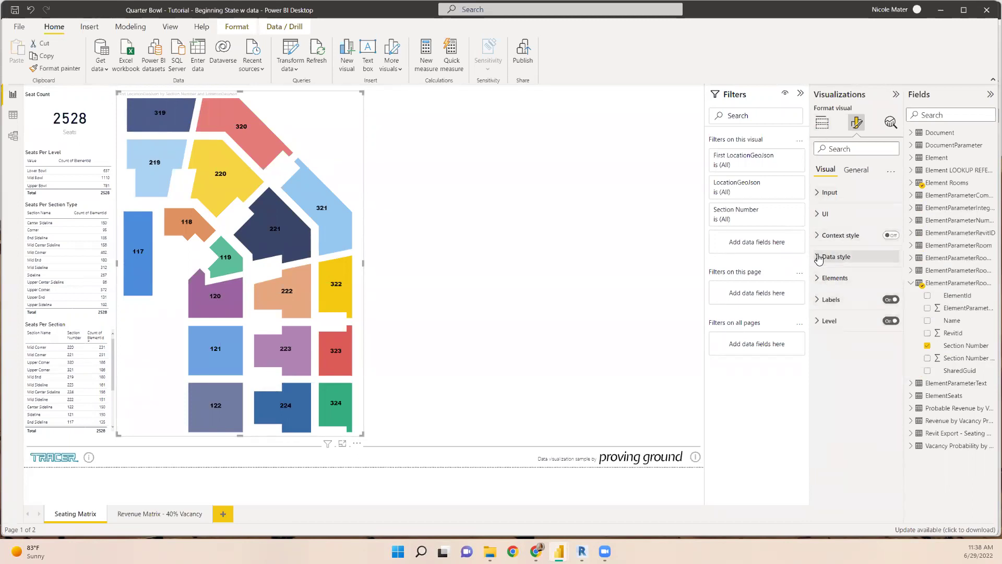
{"action": "left_click", "coordinate": [819, 258]}
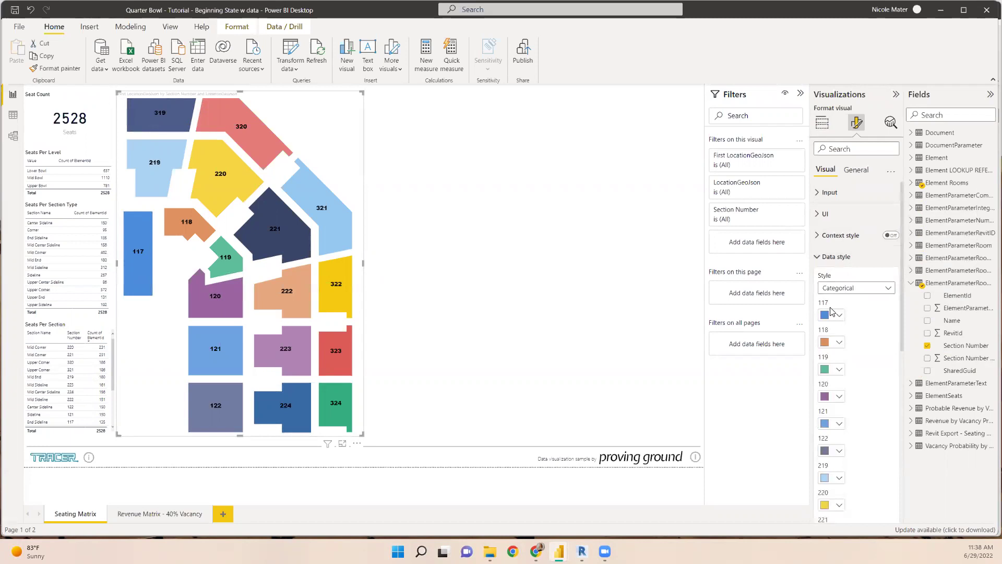
{"action": "scroll", "coordinate": [831, 311], "scroll_direction": "down", "scroll_amount": 2}
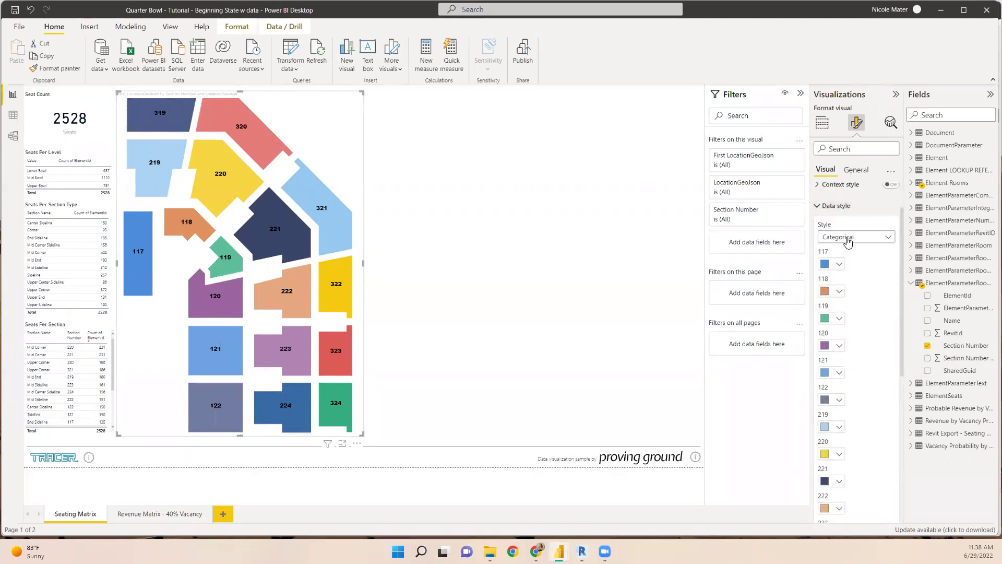
{"action": "left_click", "coordinate": [849, 237]}
{"action": "left_click", "coordinate": [851, 238]}
{"action": "left_click", "coordinate": [822, 122]}
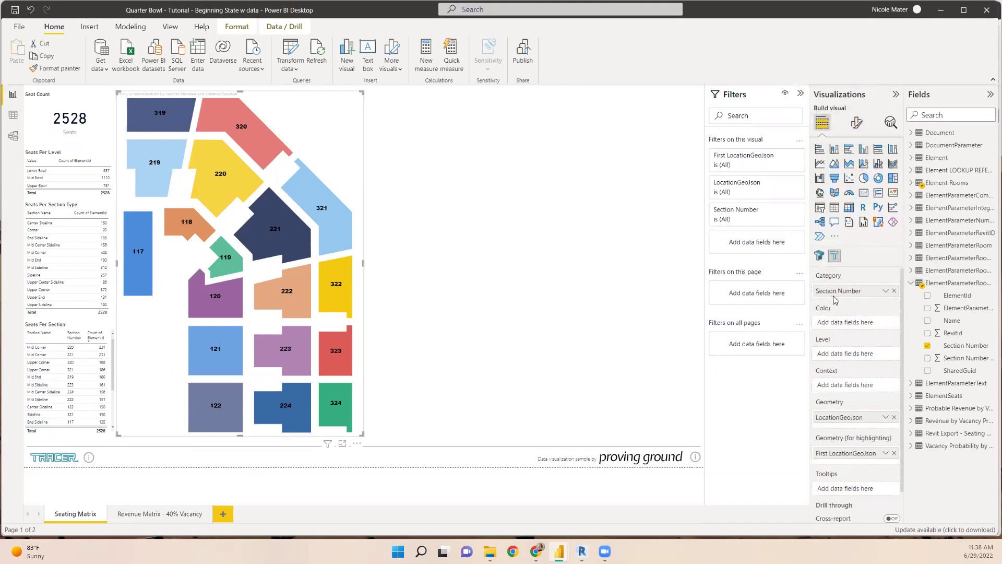
{"action": "left_click", "coordinate": [856, 122]}
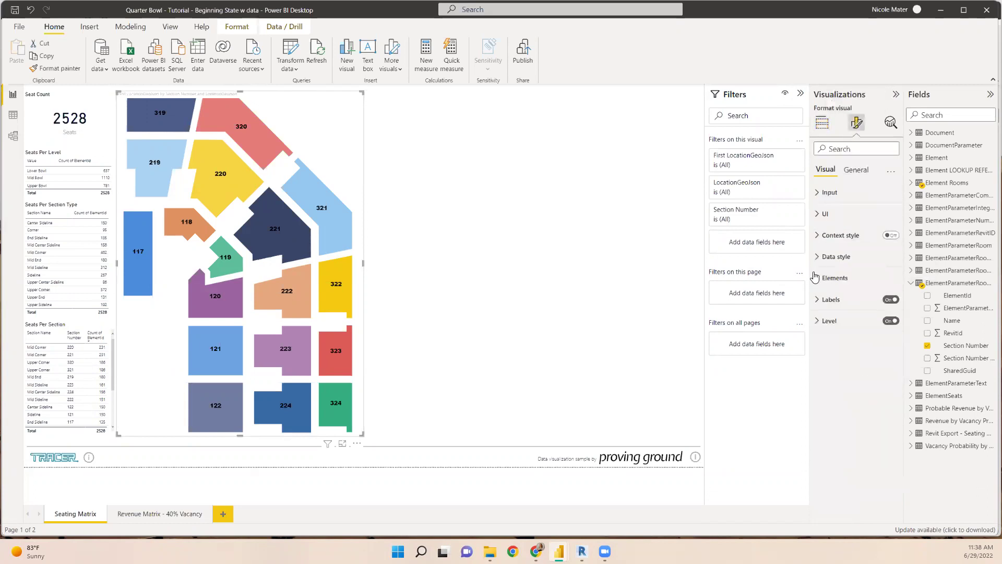
Recolor section 117 red, section 118 yellow, section 119 dark blue and section 120 blue in the data style
{"action": "left_click", "coordinate": [819, 257]}
{"action": "scroll", "coordinate": [823, 223], "scroll_direction": "down", "scroll_amount": 3}
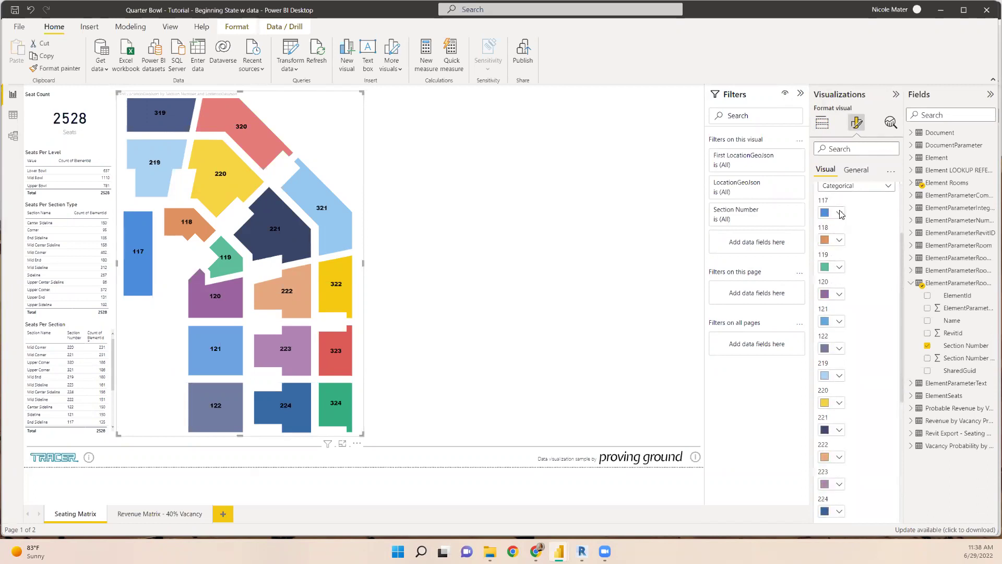
{"action": "left_click", "coordinate": [840, 213]}
{"action": "left_click", "coordinate": [903, 248]}
{"action": "left_click", "coordinate": [832, 241]}
{"action": "left_click", "coordinate": [891, 282]}
{"action": "left_click", "coordinate": [838, 268]}
{"action": "left_click", "coordinate": [875, 303]}
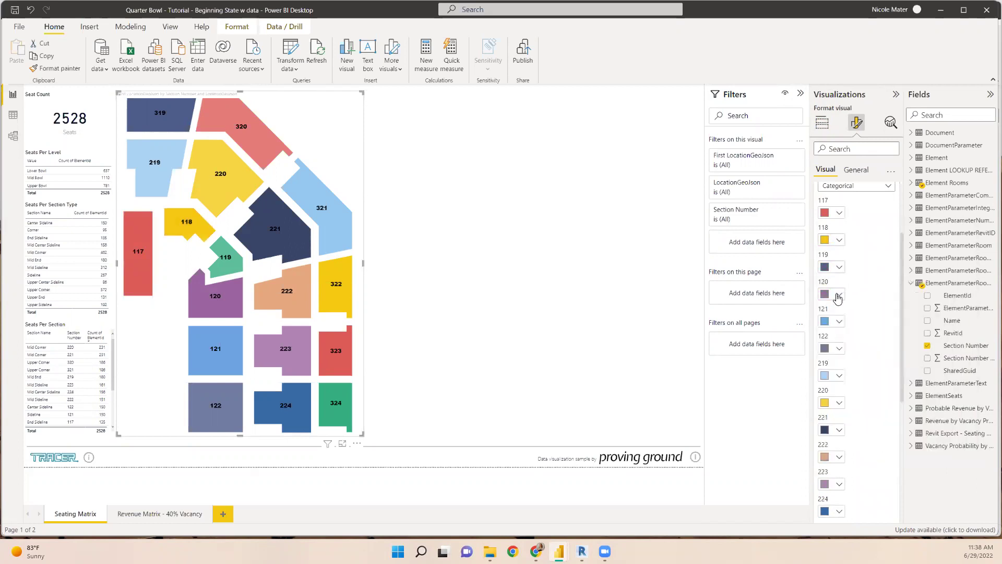
{"action": "left_click", "coordinate": [838, 295]}
{"action": "left_click", "coordinate": [862, 330]}
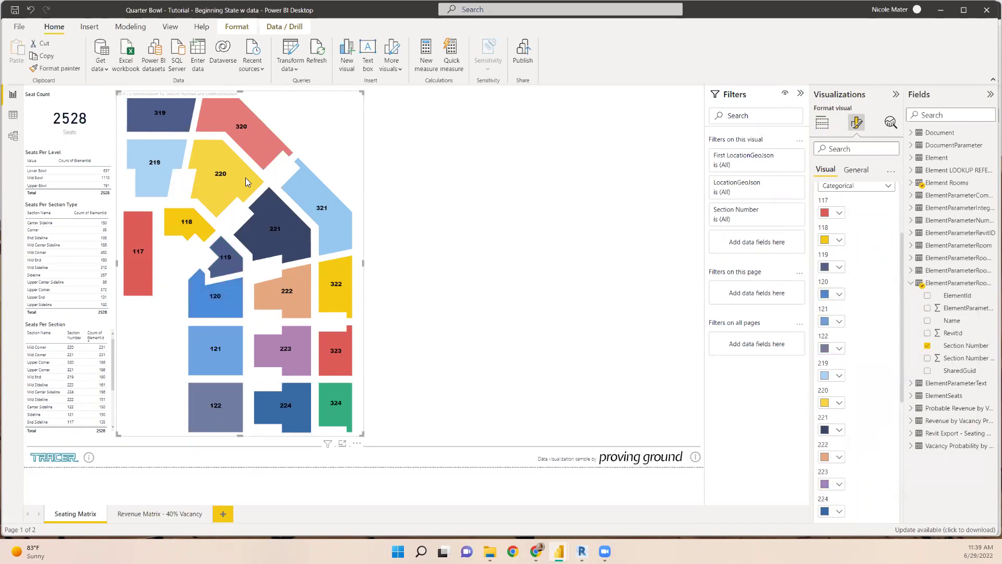
Switch the map's data style to Single or rule and set the color to white
{"action": "left_click", "coordinate": [877, 187]}
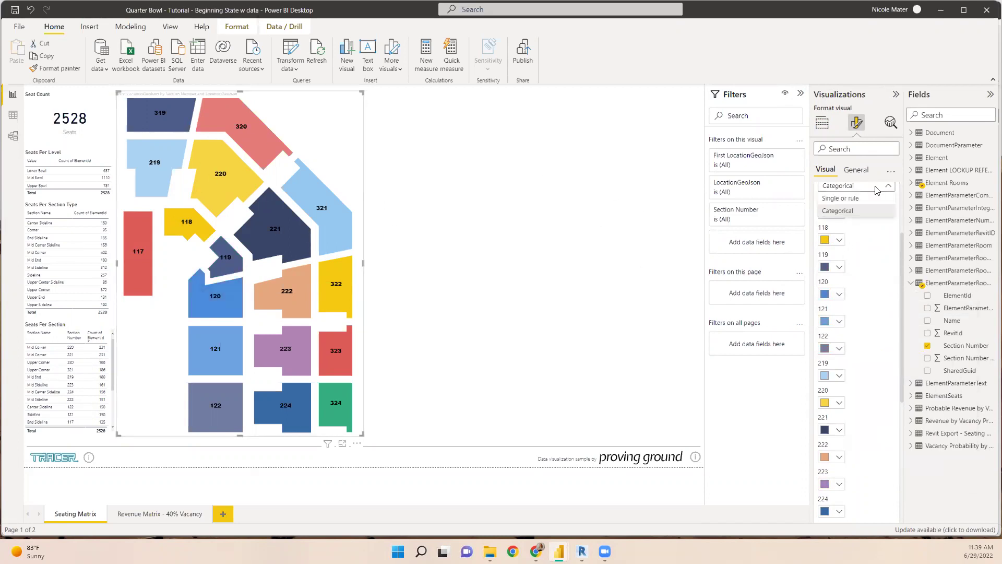
{"action": "left_click", "coordinate": [845, 201]}
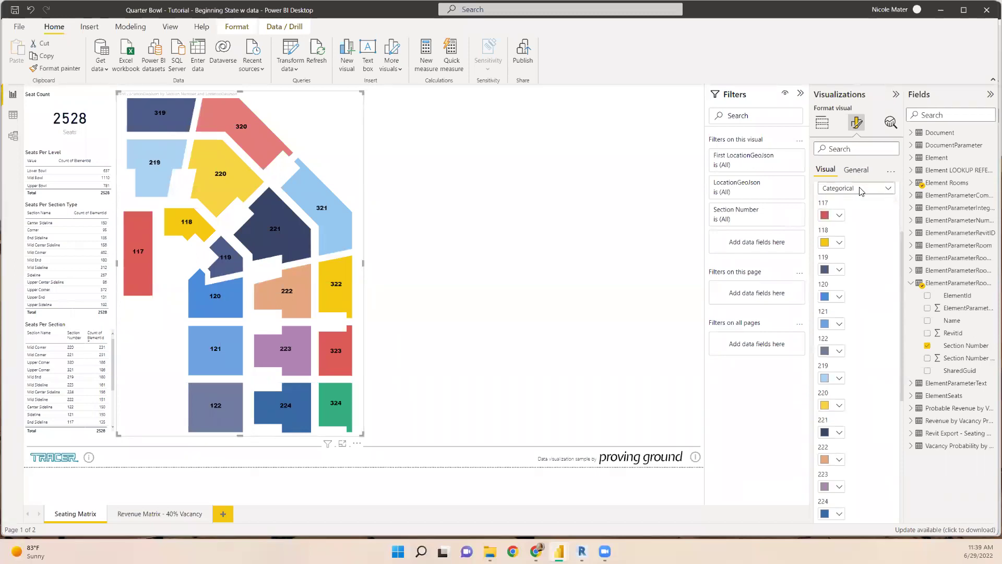
{"action": "left_click", "coordinate": [835, 318]}
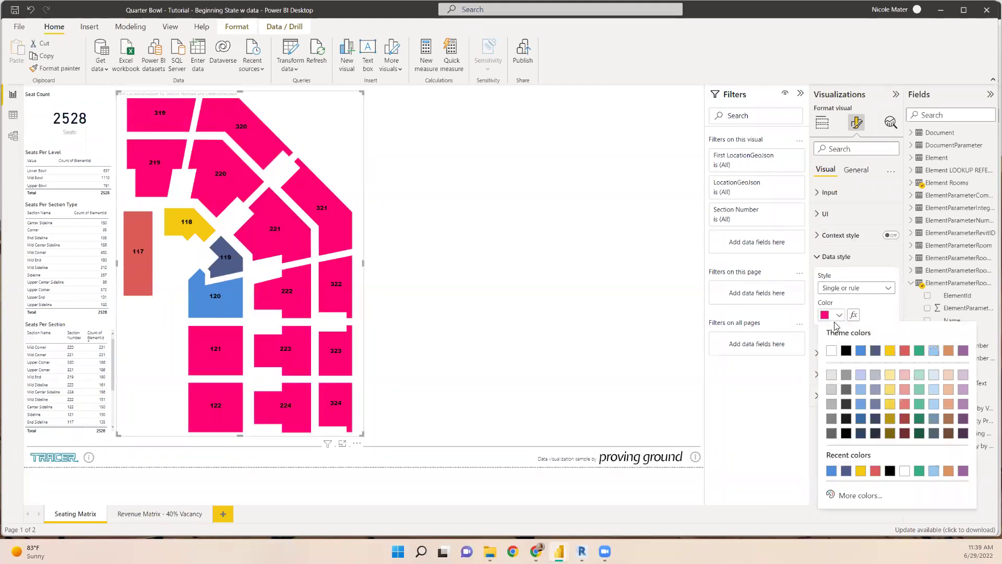
{"action": "left_click", "coordinate": [831, 352]}
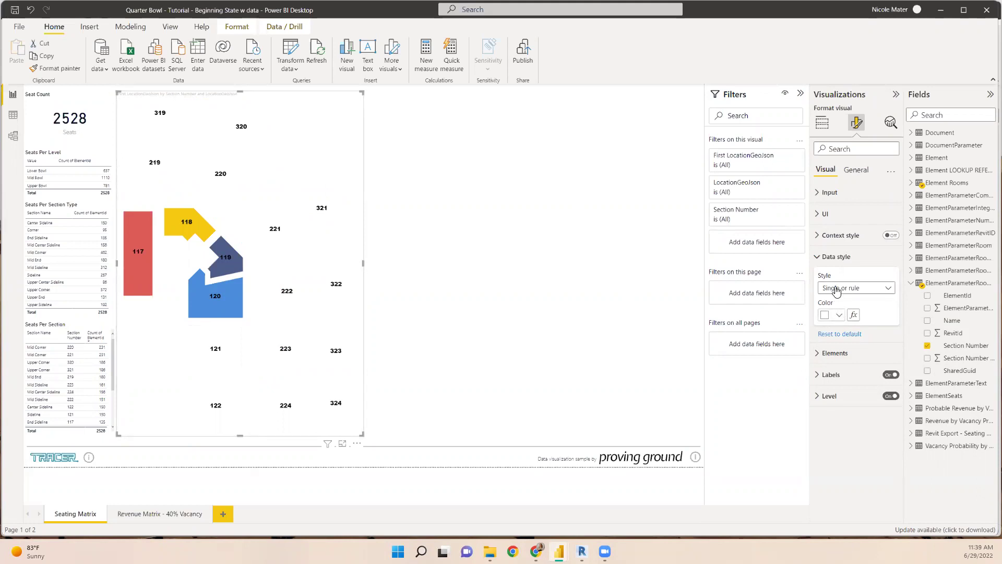
Try red as the single data color for the sections and restore white
{"action": "left_click", "coordinate": [839, 323]}
{"action": "left_click", "coordinate": [907, 354]}
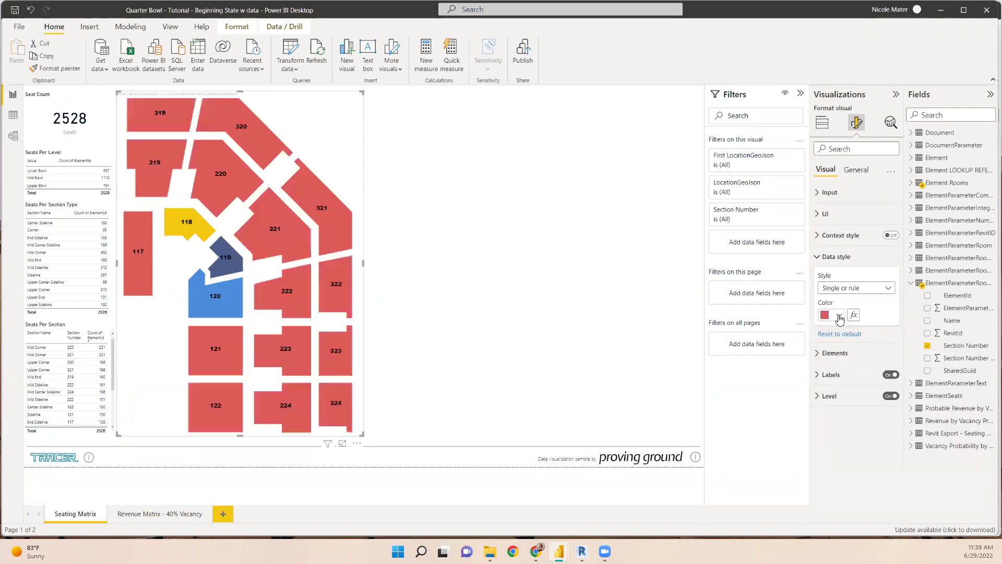
{"action": "left_click", "coordinate": [838, 315]}
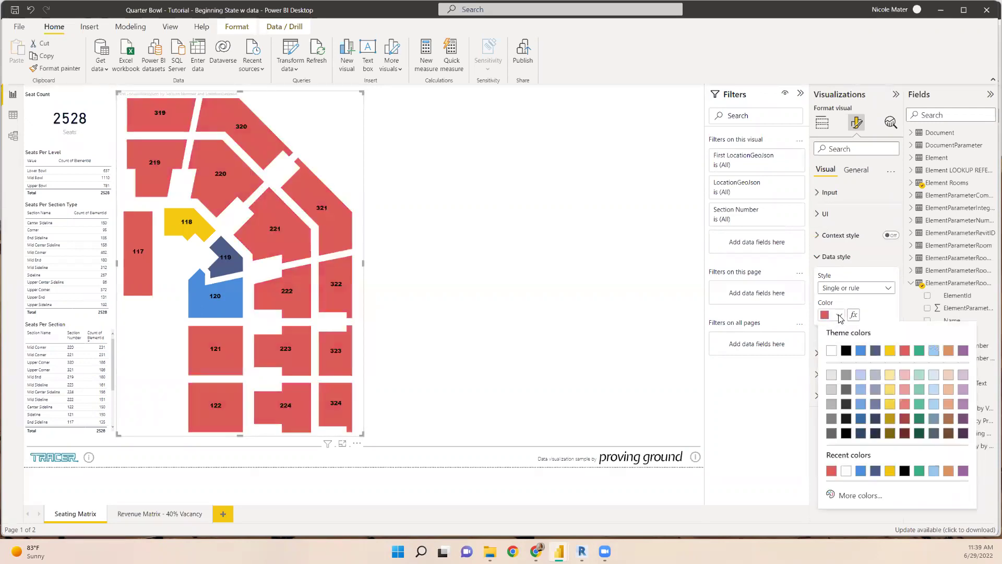
{"action": "left_click", "coordinate": [832, 350]}
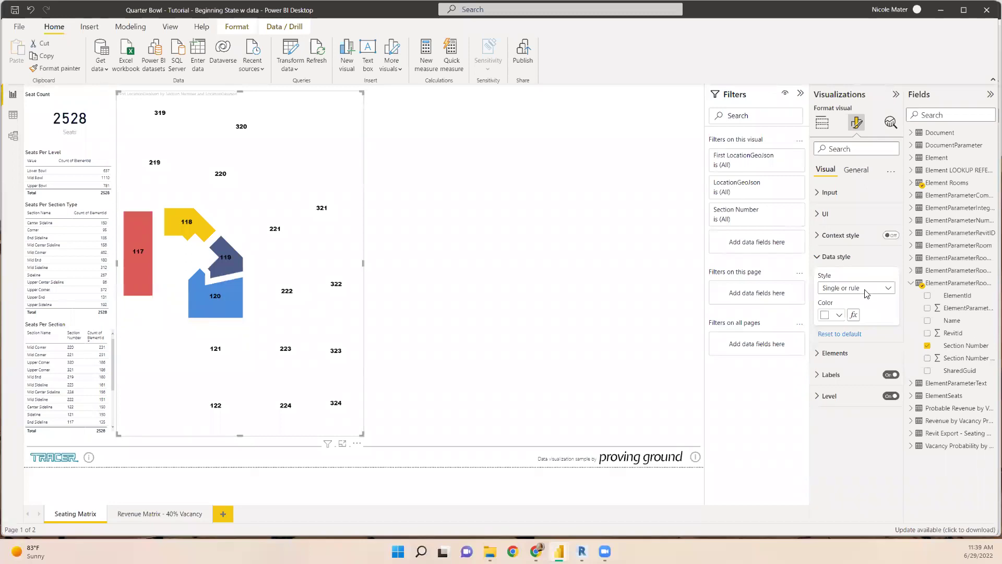
Open conditional formatting for the data color and base the gradient on Section Number As Whole Number from ElementParameterRoomNumber
{"action": "left_click", "coordinate": [854, 315]}
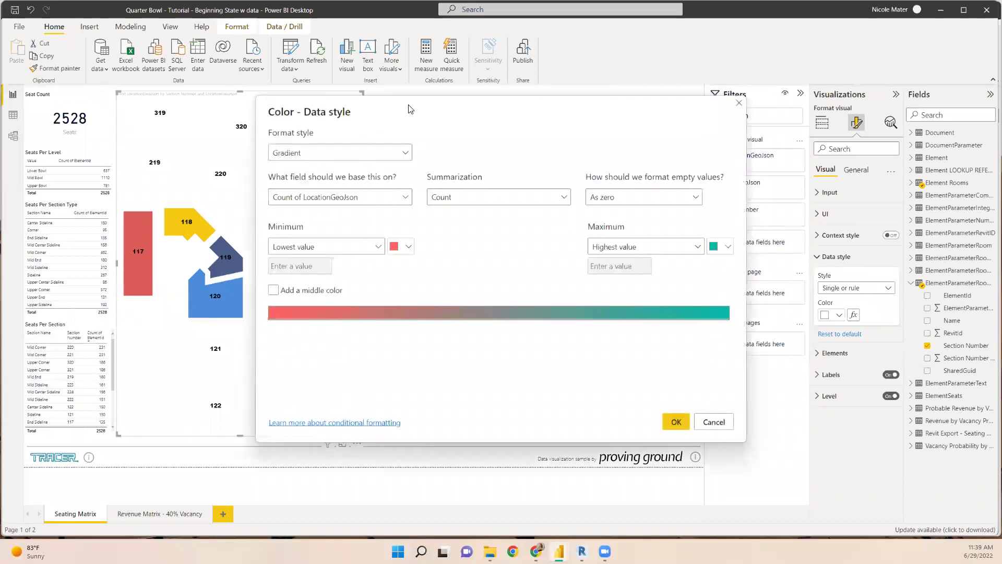
{"action": "left_click", "coordinate": [463, 146]}
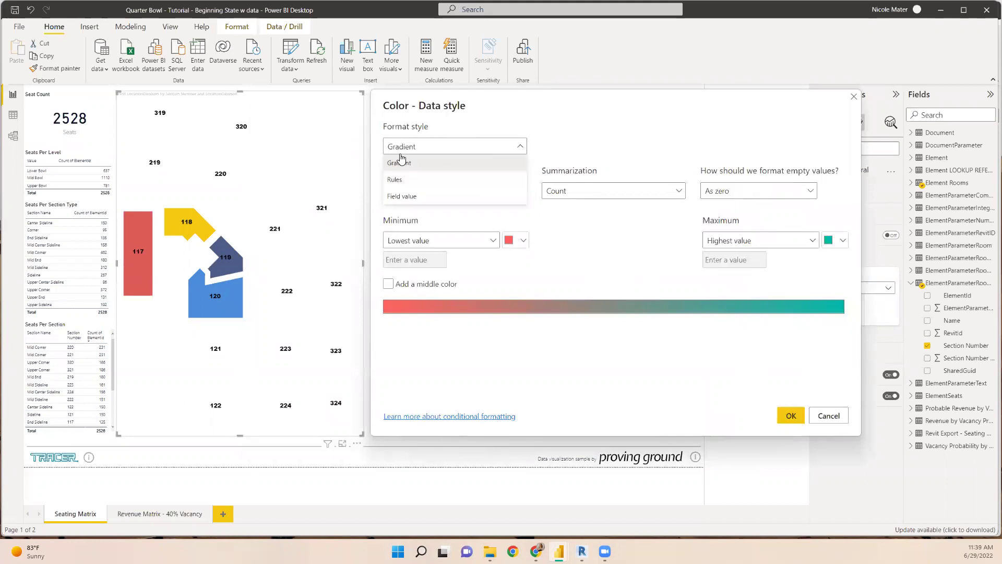
{"action": "left_click", "coordinate": [557, 135]}
{"action": "left_click", "coordinate": [482, 194]}
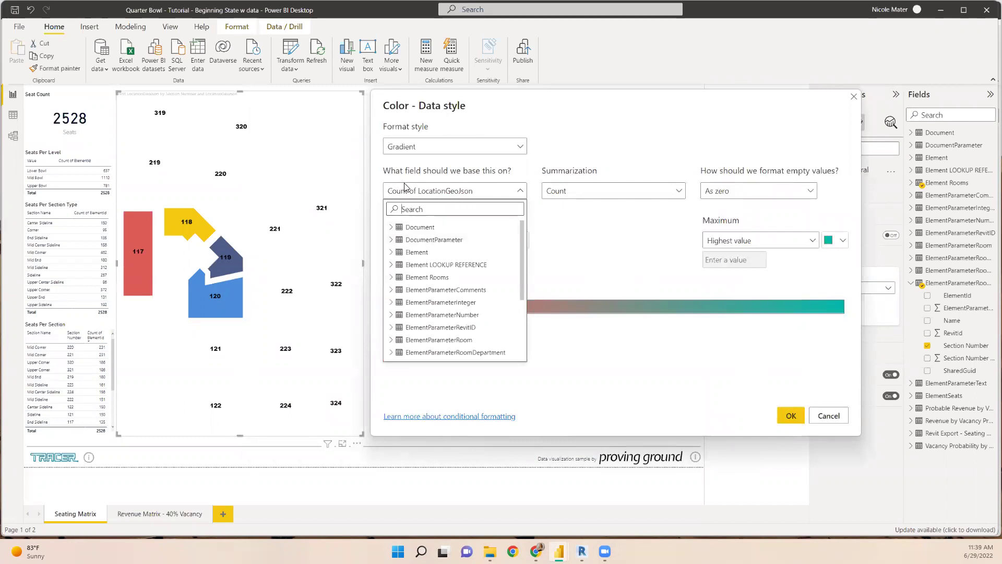
{"action": "left_click", "coordinate": [559, 192]}
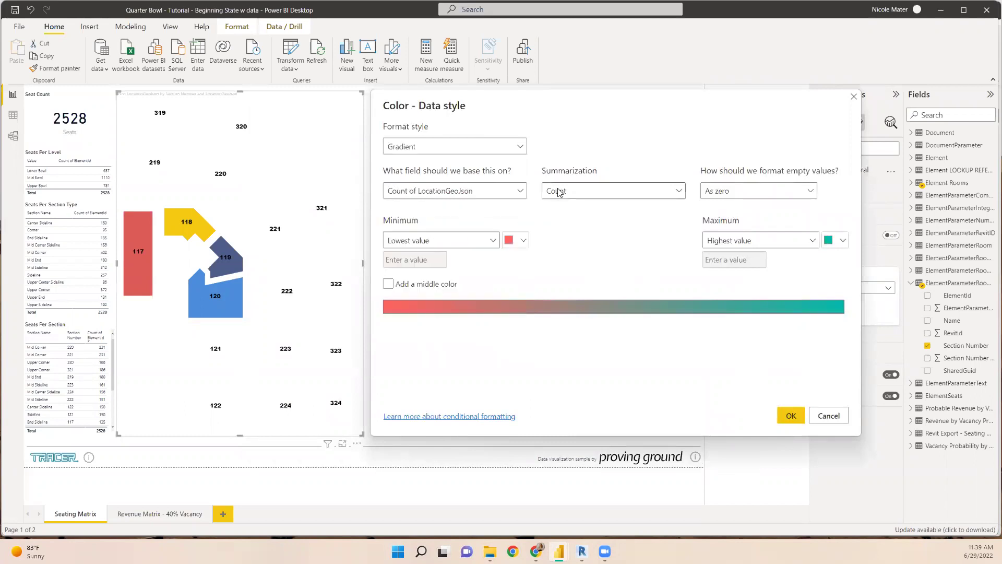
{"action": "left_click", "coordinate": [561, 192]}
{"action": "left_click", "coordinate": [500, 194]}
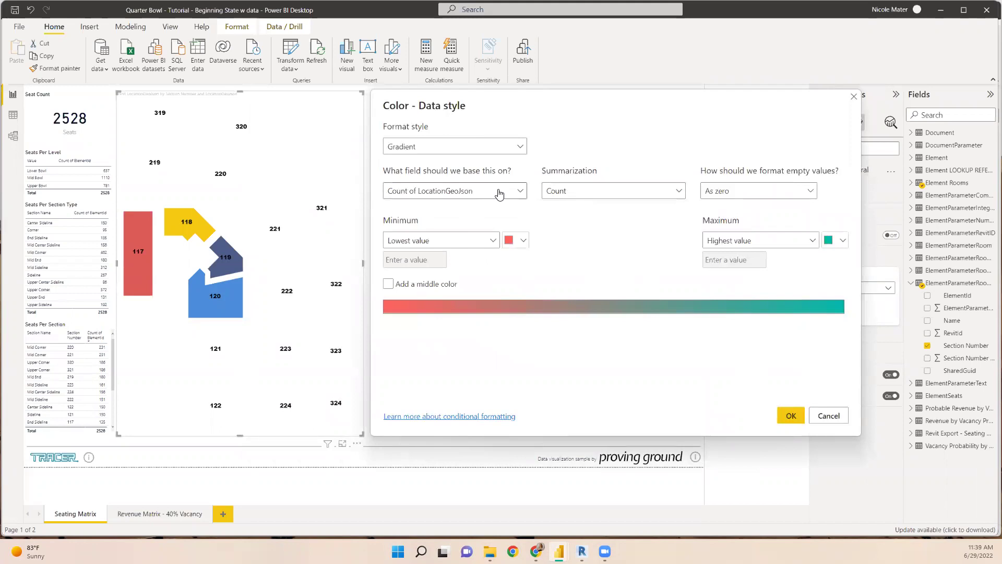
{"action": "left_click", "coordinate": [503, 194]}
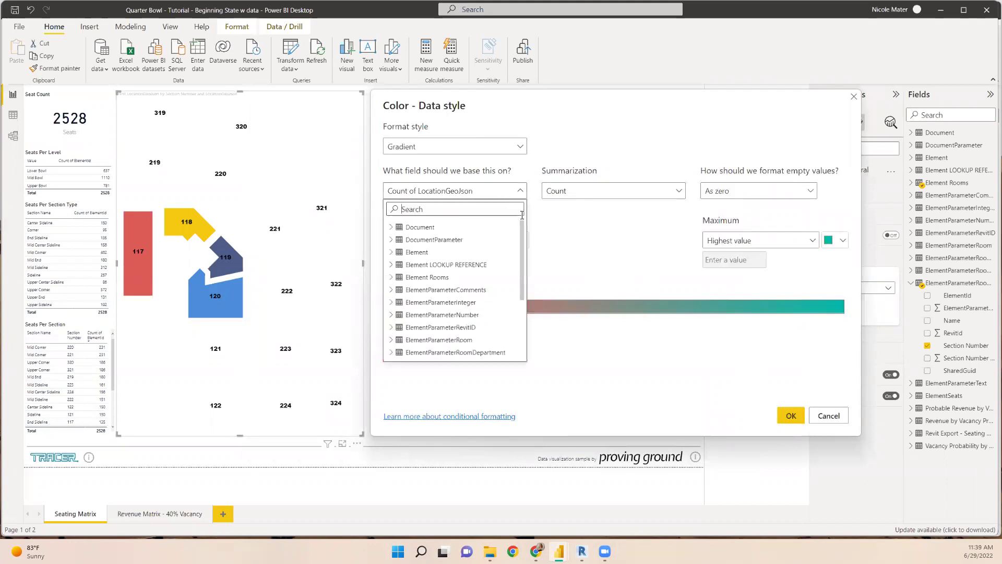
{"action": "left_click_drag", "start_coordinate": [523, 240], "coordinate": [523, 276]}
{"action": "left_click", "coordinate": [390, 311]}
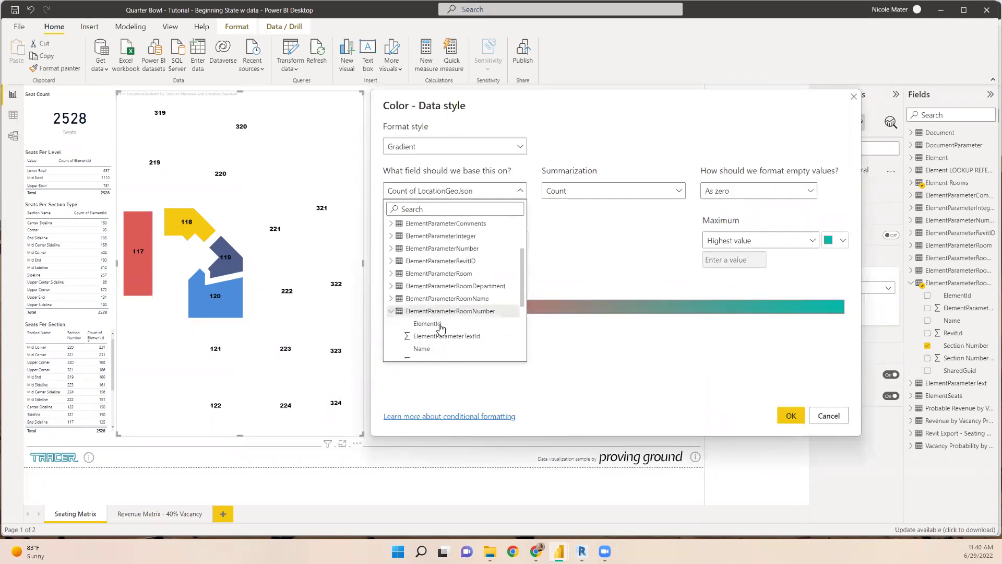
{"action": "scroll", "coordinate": [433, 331], "scroll_direction": "down", "scroll_amount": 1}
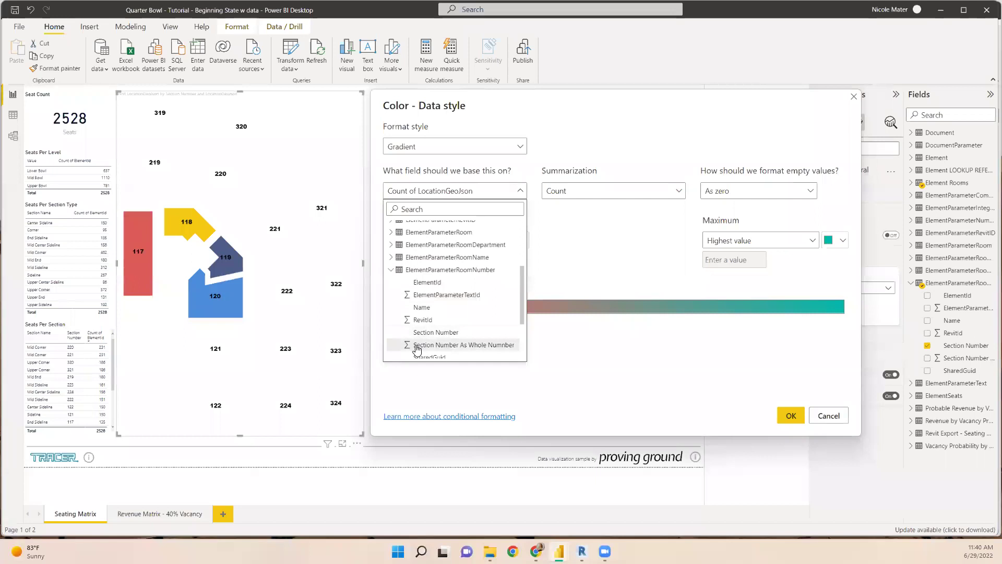
{"action": "left_click", "coordinate": [423, 346]}
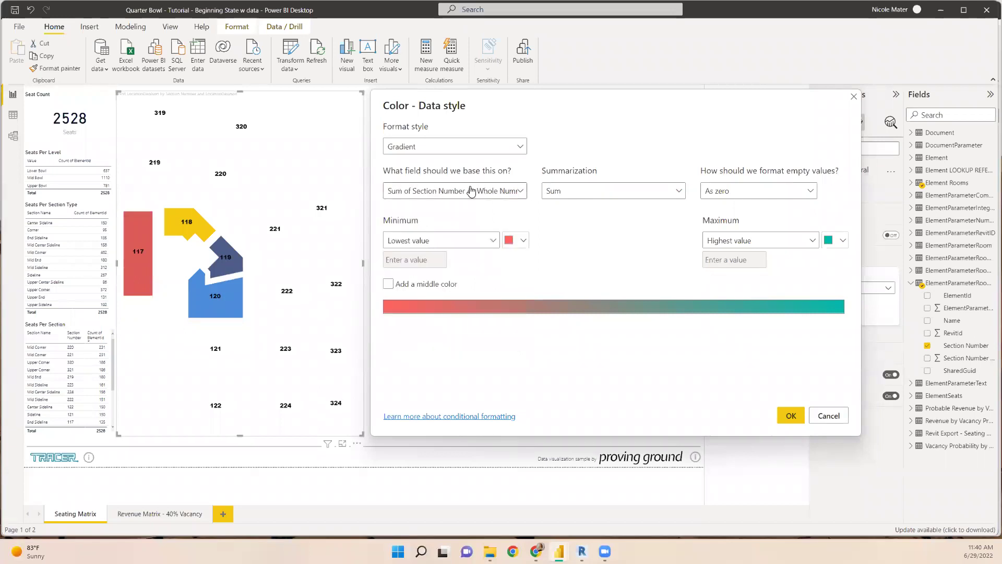
Try basing the gradient on the count of Section Number and switch back to Section Number As Whole Number
{"action": "left_click", "coordinate": [471, 192]}
{"action": "scroll", "coordinate": [415, 313], "scroll_direction": "down", "scroll_amount": 1}
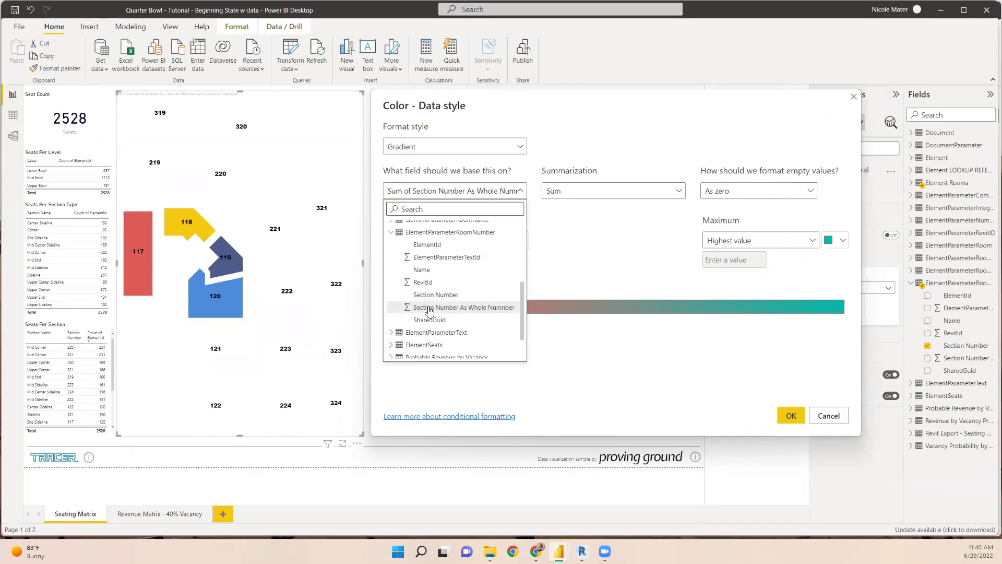
{"action": "left_click", "coordinate": [434, 295]}
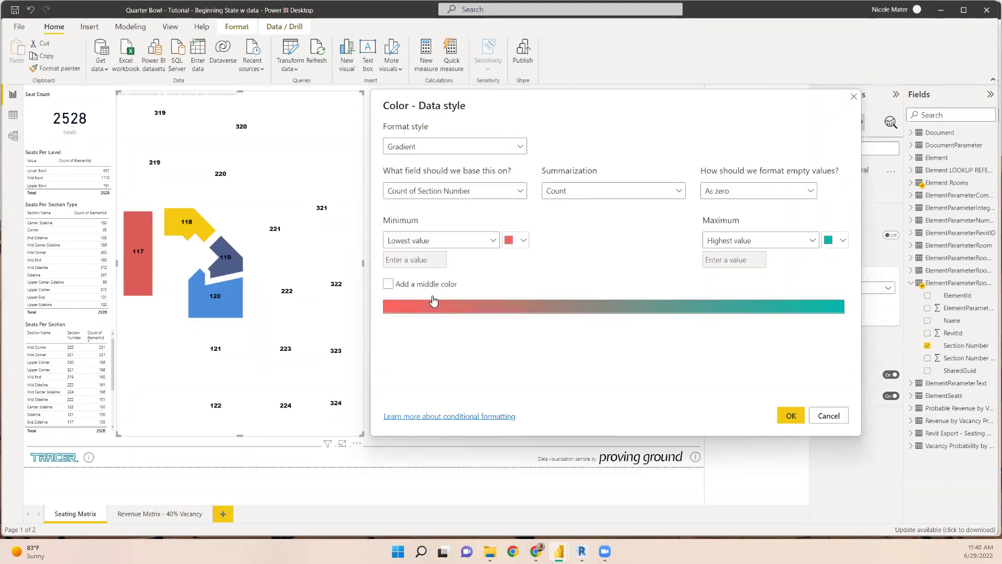
{"action": "left_click", "coordinate": [563, 193]}
{"action": "left_click", "coordinate": [509, 189]}
{"action": "left_click", "coordinate": [508, 191]}
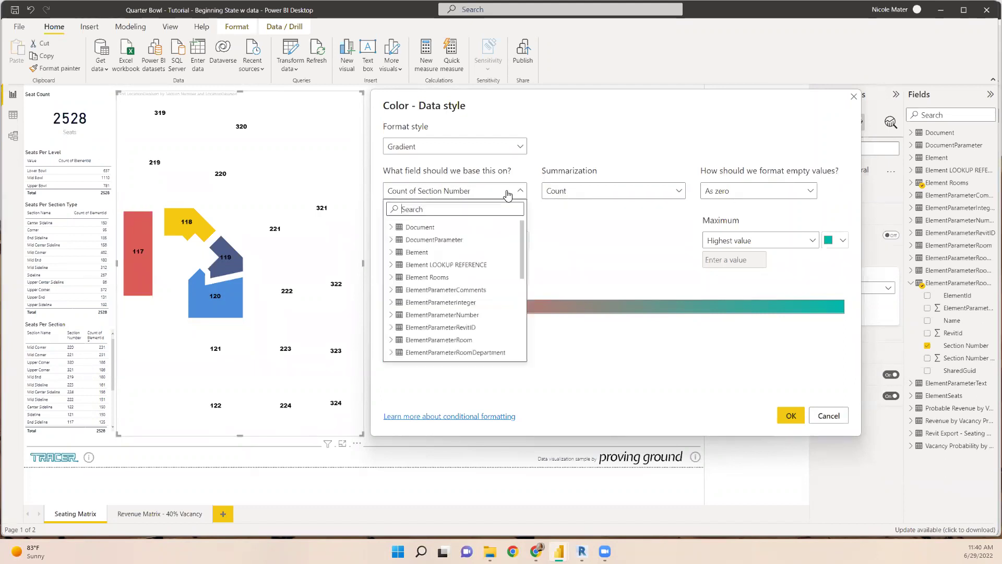
{"action": "scroll", "coordinate": [424, 320], "scroll_direction": "down", "scroll_amount": 3}
{"action": "left_click", "coordinate": [425, 307]}
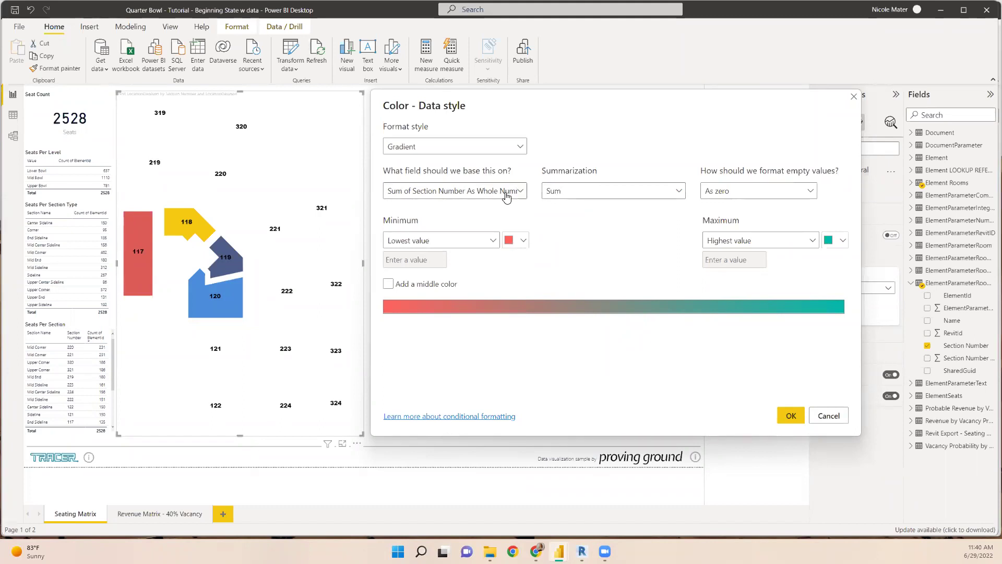
Keep the summarization as Sum and format empty values with a specific light gray color
{"action": "left_click", "coordinate": [573, 196]}
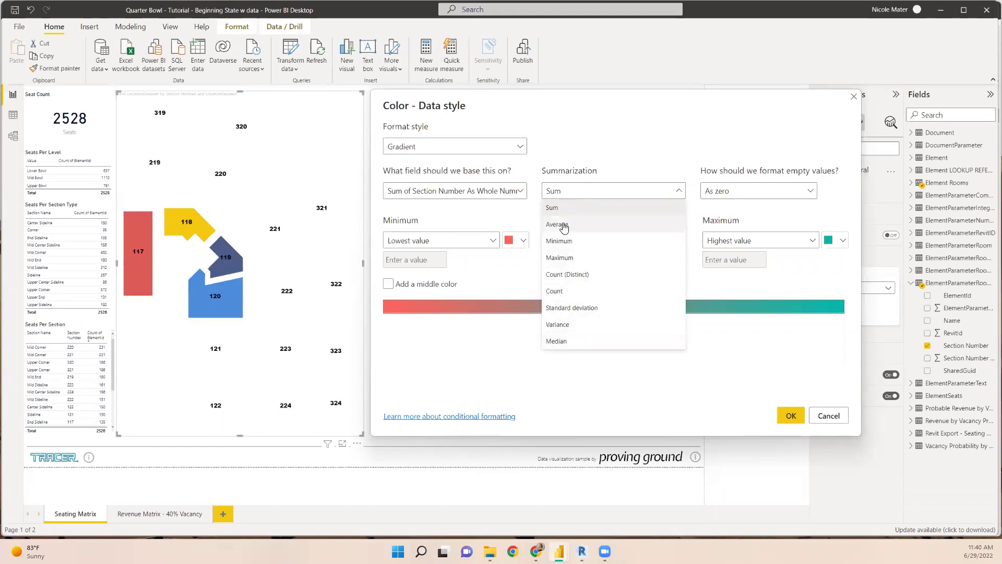
{"action": "left_click", "coordinate": [568, 207]}
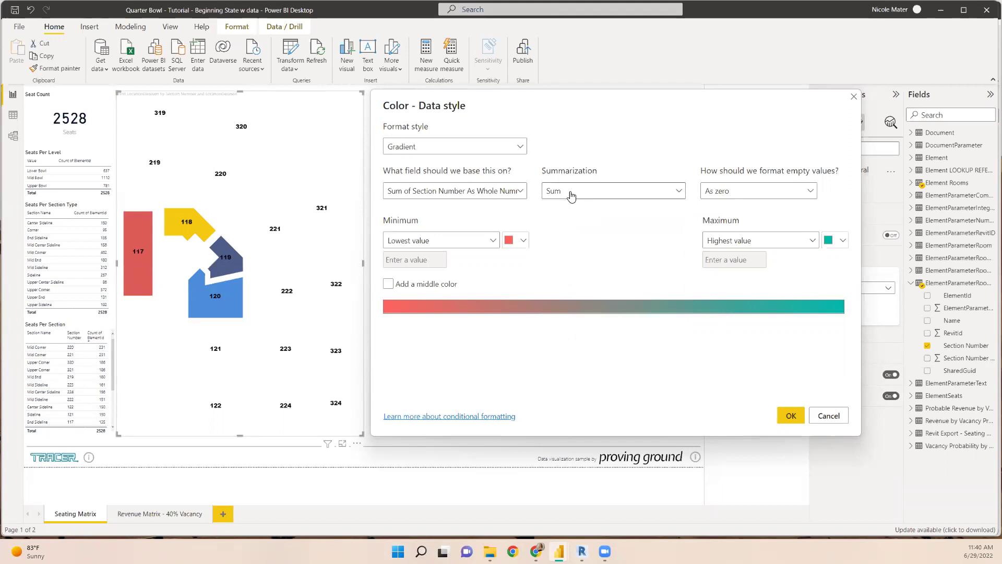
{"action": "left_click", "coordinate": [732, 192]}
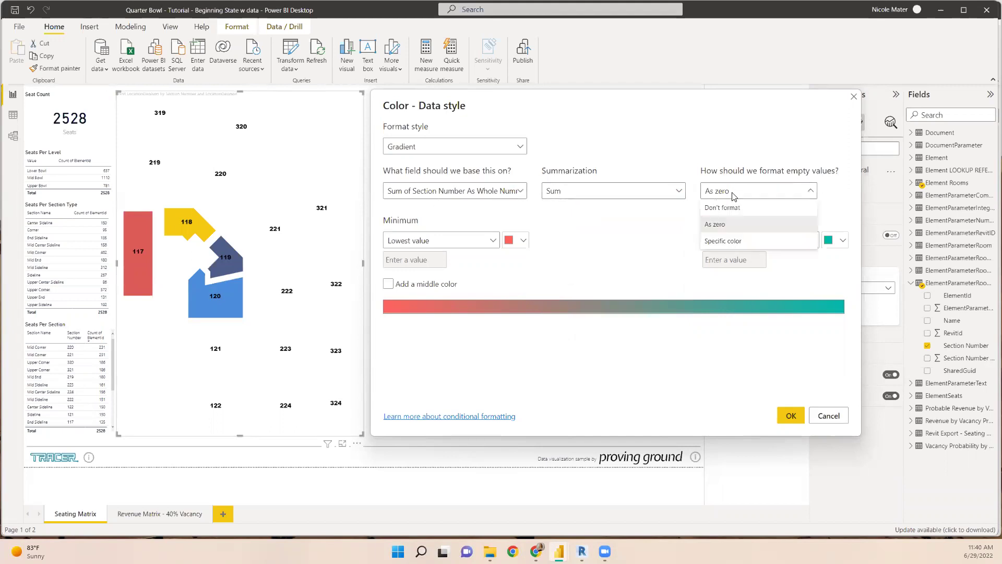
{"action": "left_click", "coordinate": [732, 209]}
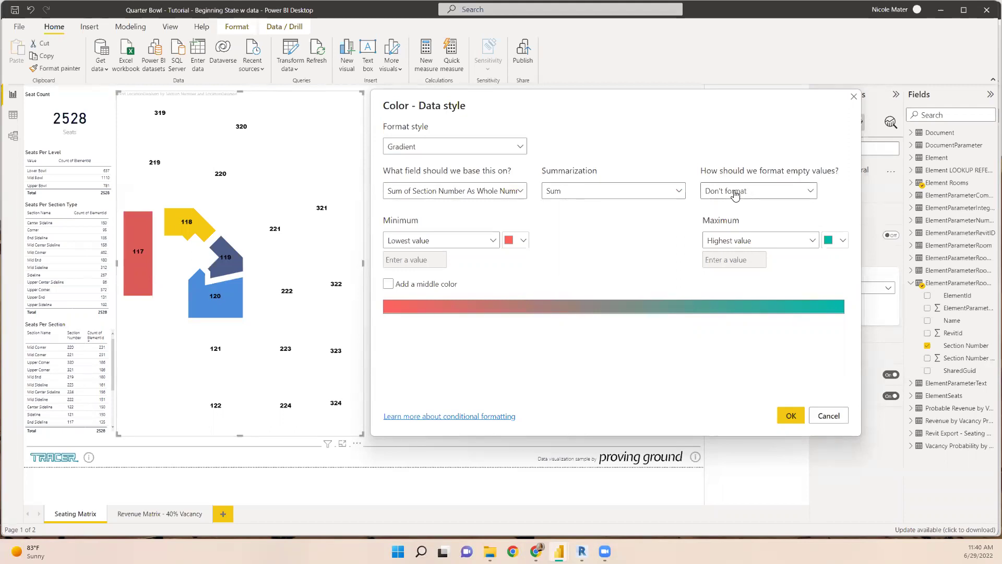
{"action": "left_click", "coordinate": [734, 193]}
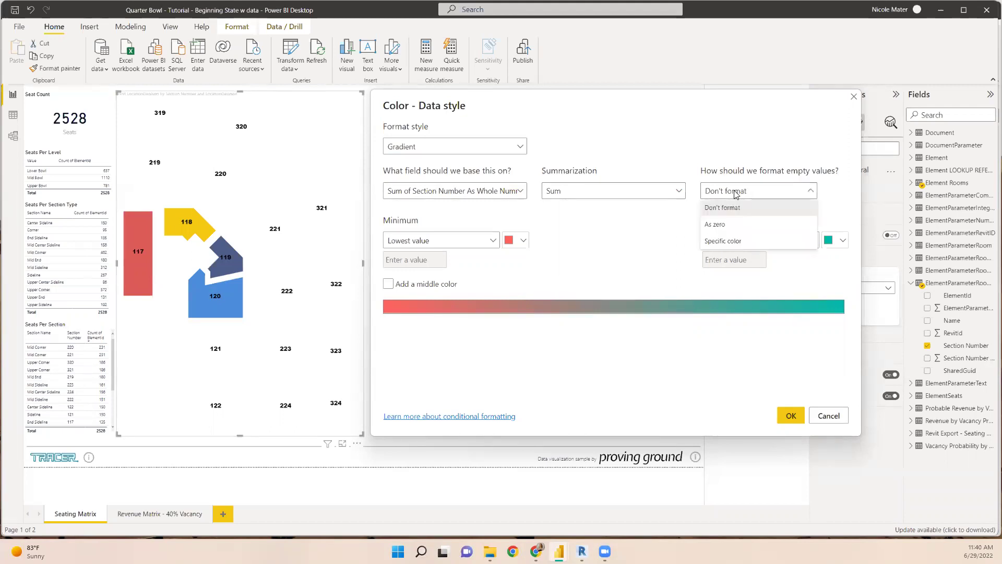
{"action": "left_click", "coordinate": [730, 241]}
{"action": "left_click", "coordinate": [842, 194]}
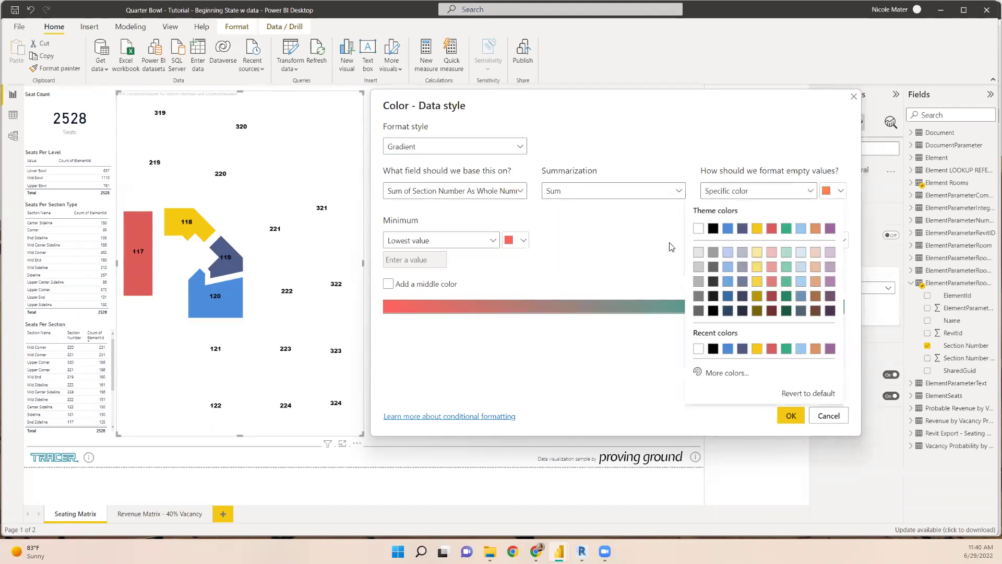
{"action": "left_click", "coordinate": [703, 249]}
{"action": "left_click", "coordinate": [791, 192]}
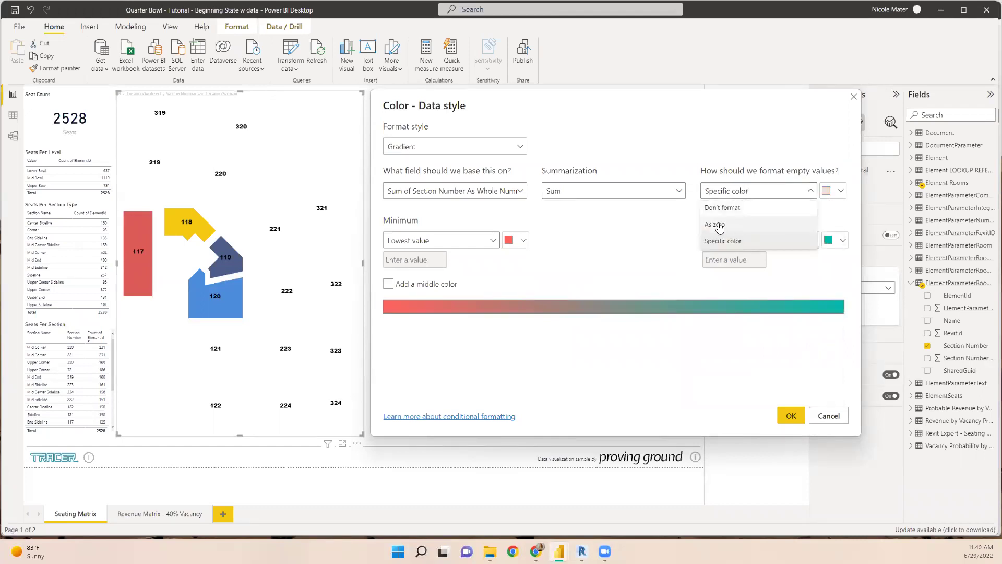
{"action": "left_click", "coordinate": [716, 159]}
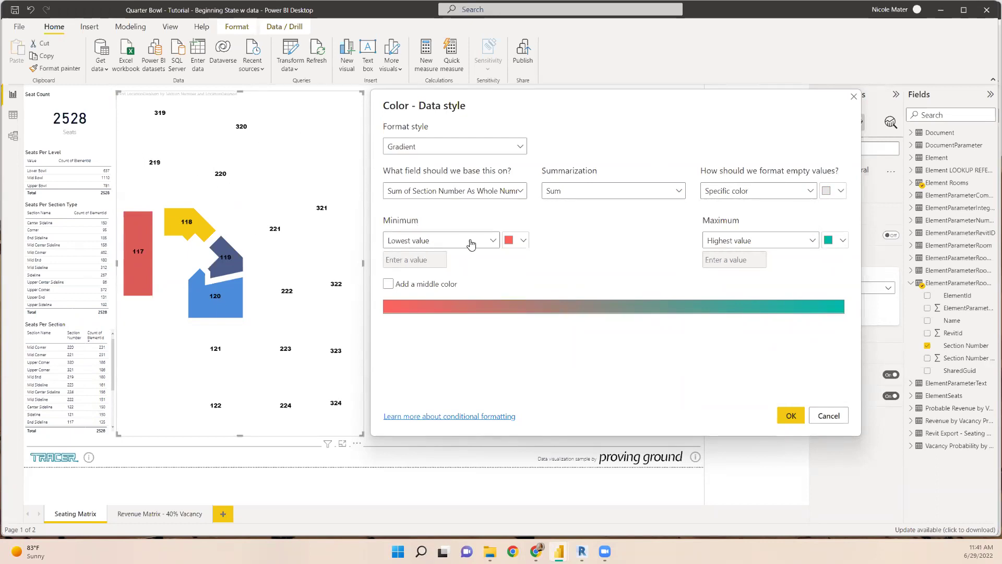
Set the gradient's maximum color to light blue and add a middle color
{"action": "left_click", "coordinate": [511, 241]}
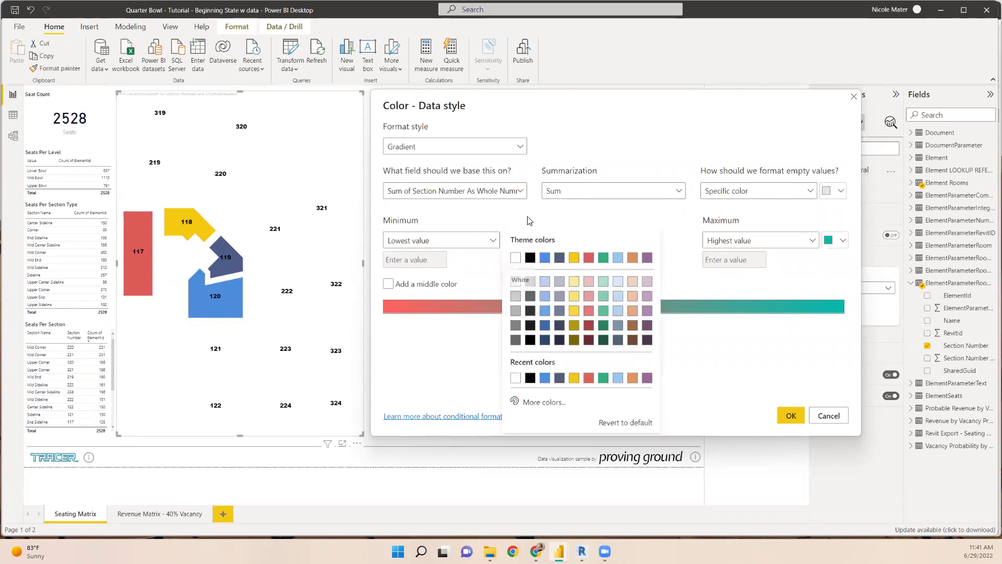
{"action": "left_click", "coordinate": [521, 237]}
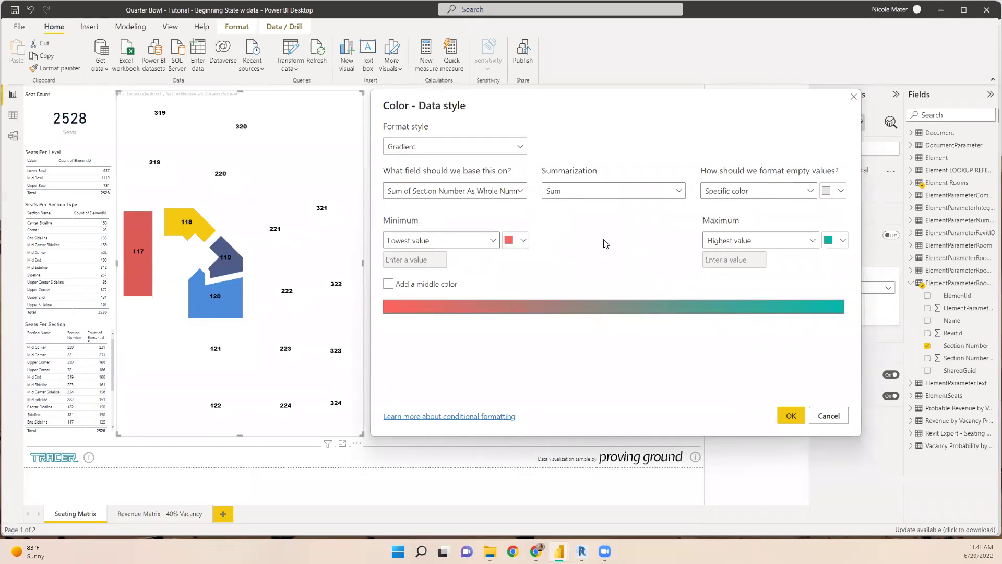
{"action": "left_click", "coordinate": [835, 242]}
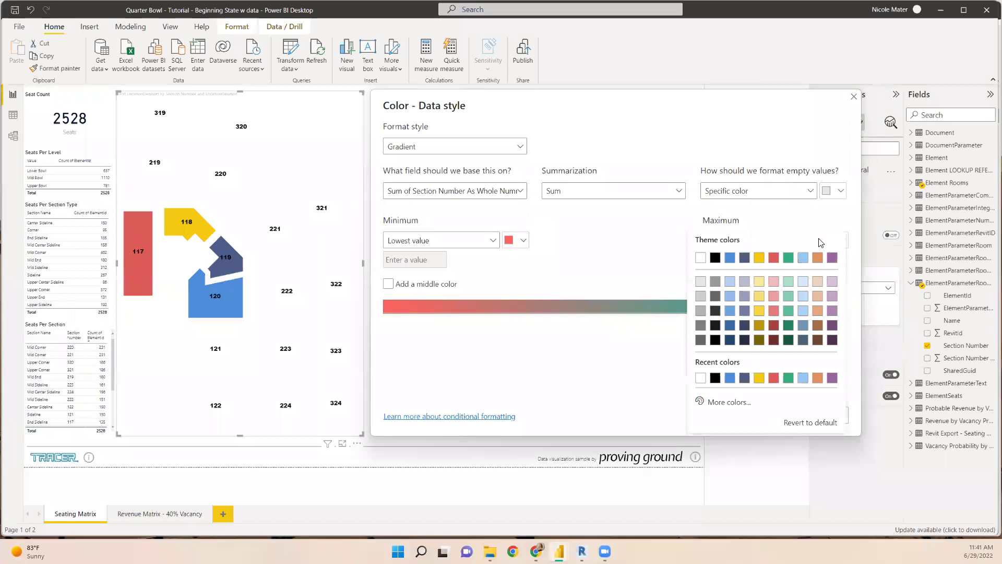
{"action": "left_click", "coordinate": [802, 261]}
{"action": "left_click", "coordinate": [401, 288]}
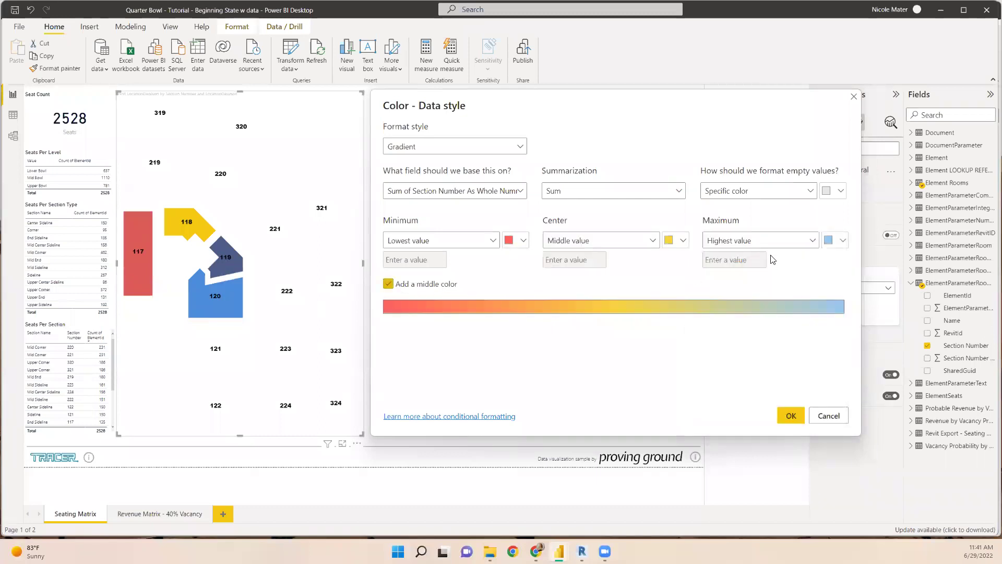
Set the gradient's custom minimum to 122 and custom maximum to 319, and apply the conditional formatting
{"action": "left_click", "coordinate": [484, 244]}
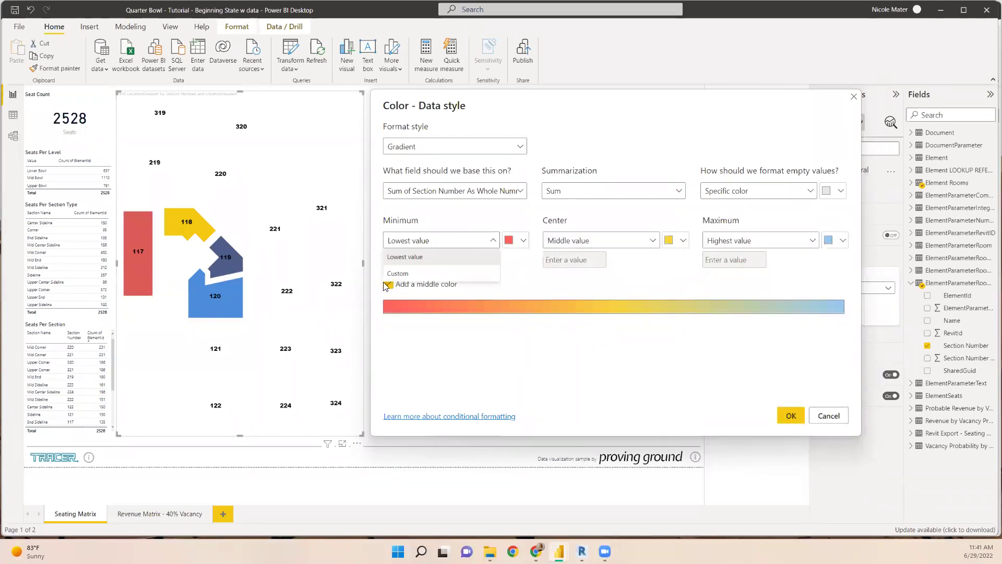
{"action": "left_click", "coordinate": [396, 273]}
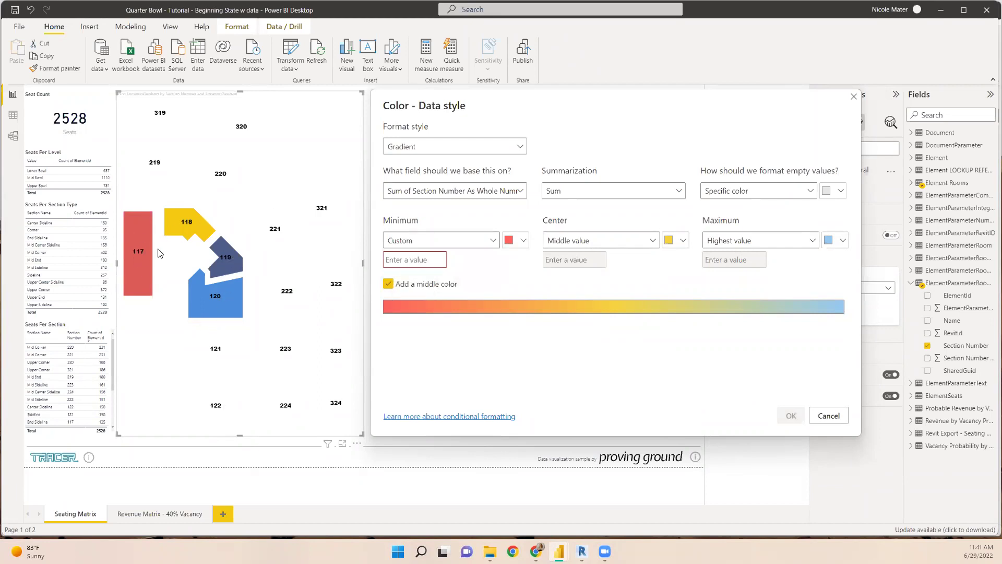
{"action": "type", "text": "122"}
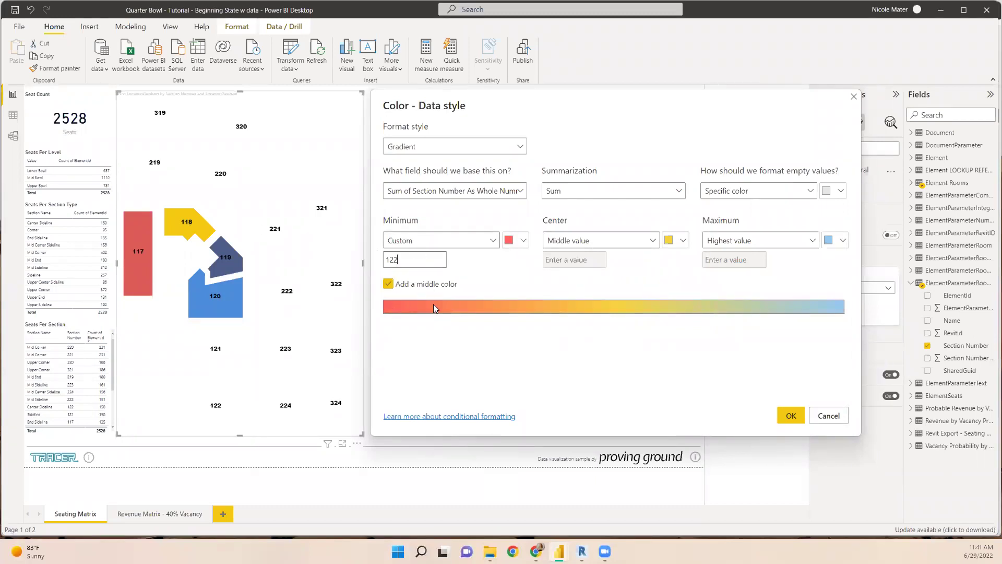
{"action": "left_click", "coordinate": [739, 242]}
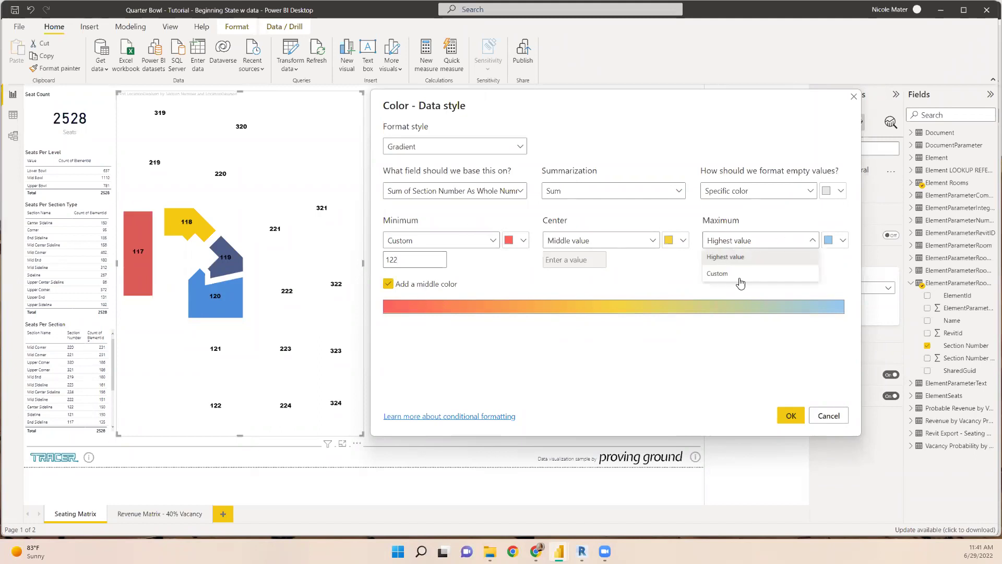
{"action": "left_click", "coordinate": [738, 273]}
{"action": "left_click", "coordinate": [730, 260]}
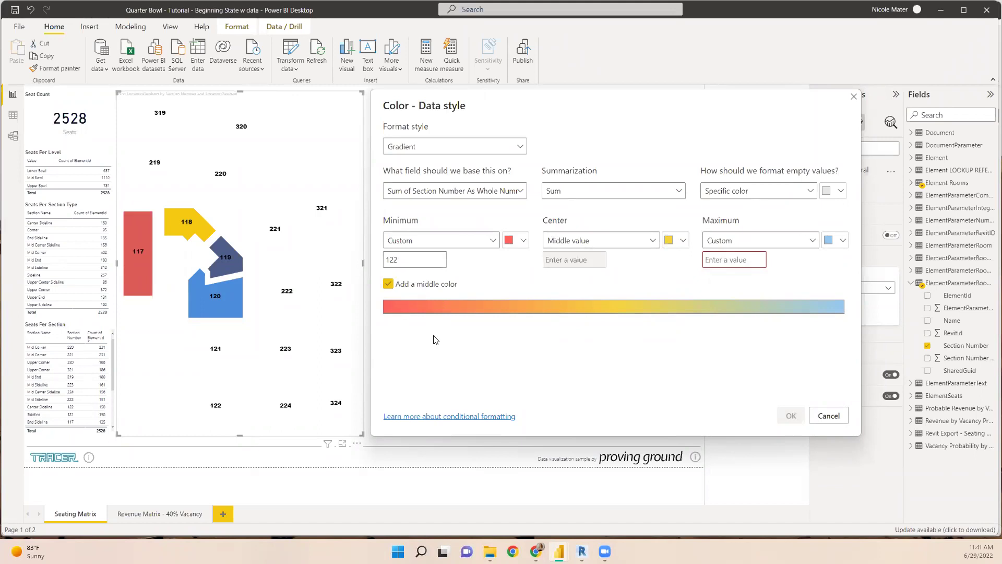
{"action": "type", "text": "319"}
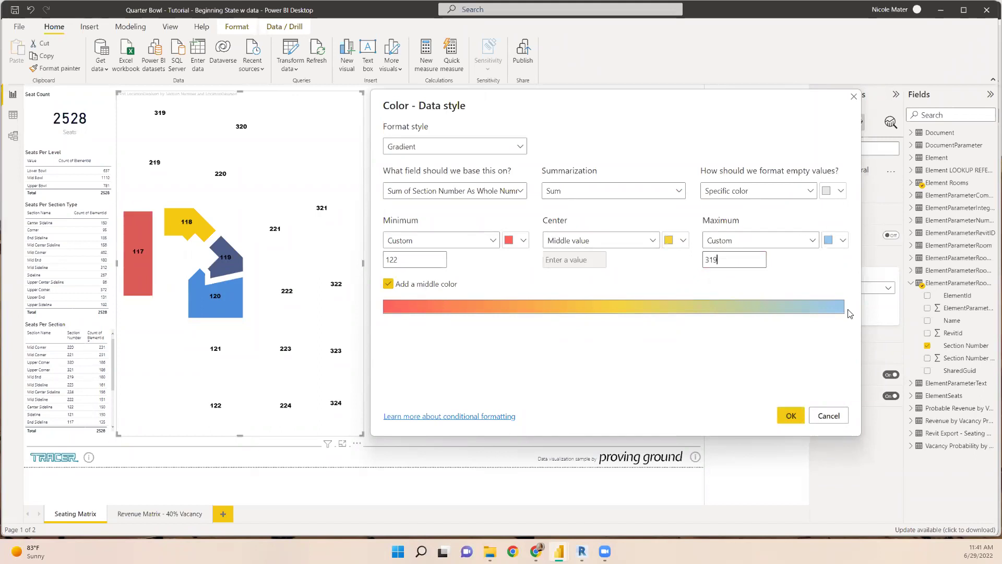
{"action": "left_click", "coordinate": [788, 414]}
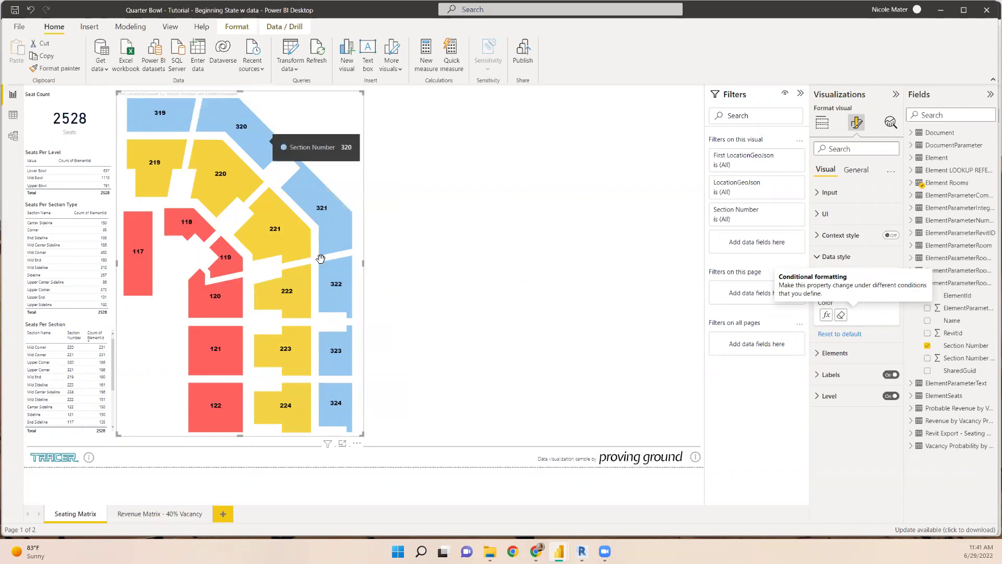
Review the data color's conditional formatting settings and the resulting section colors on the seating map
{"action": "left_click", "coordinate": [826, 315]}
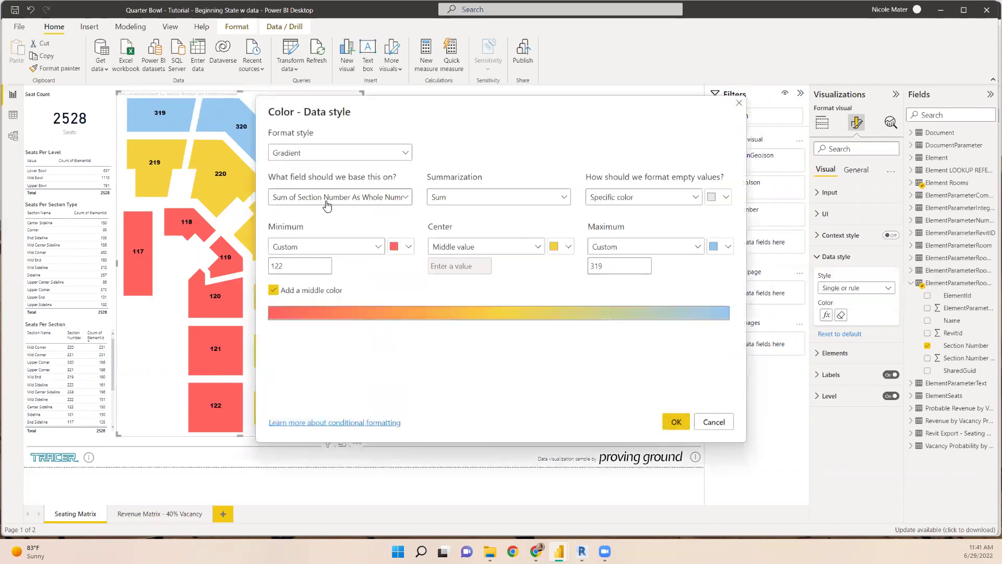
{"action": "left_click", "coordinate": [739, 103]}
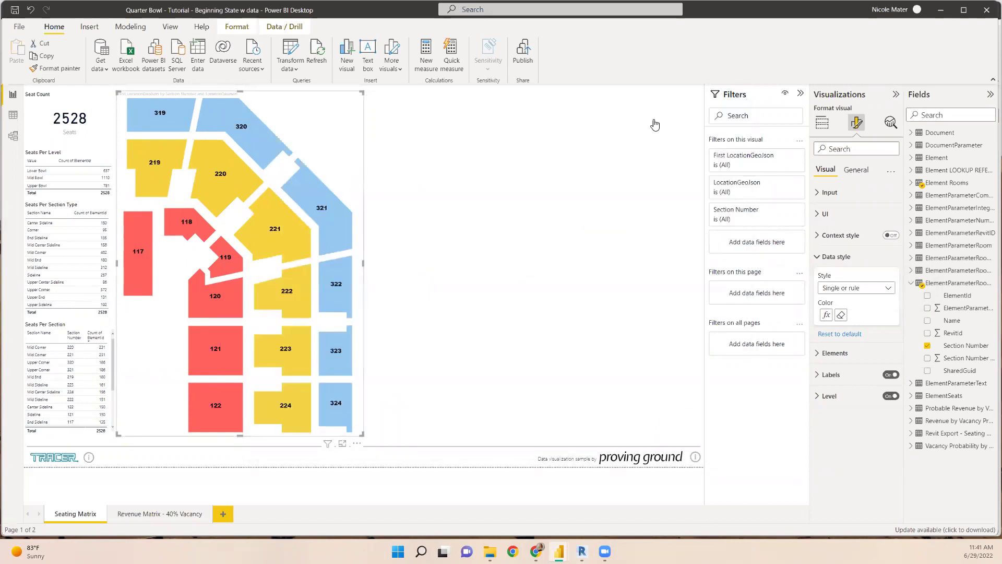
{"action": "left_click", "coordinate": [490, 203]}
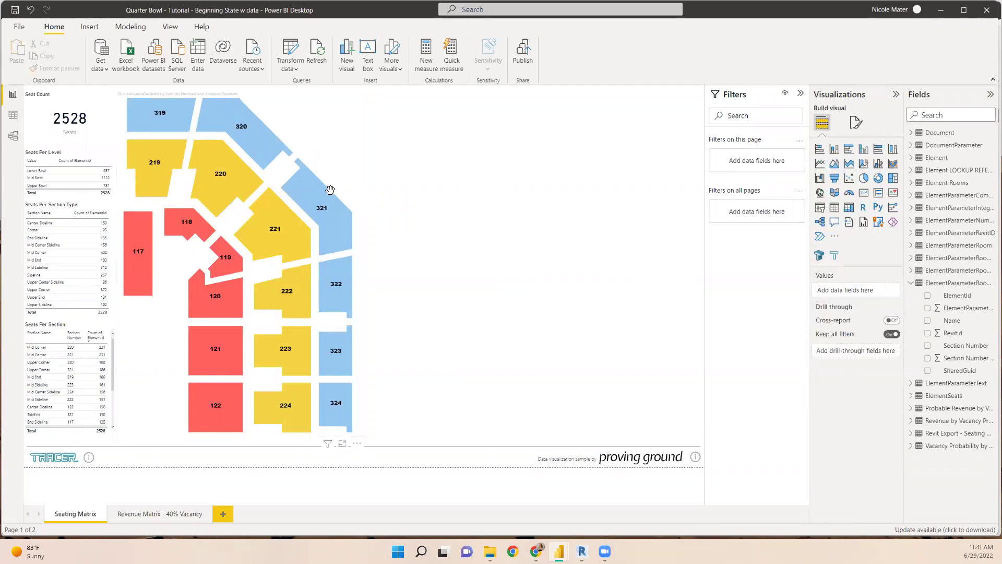
{"action": "mouse_move", "coordinate": [342, 161]}
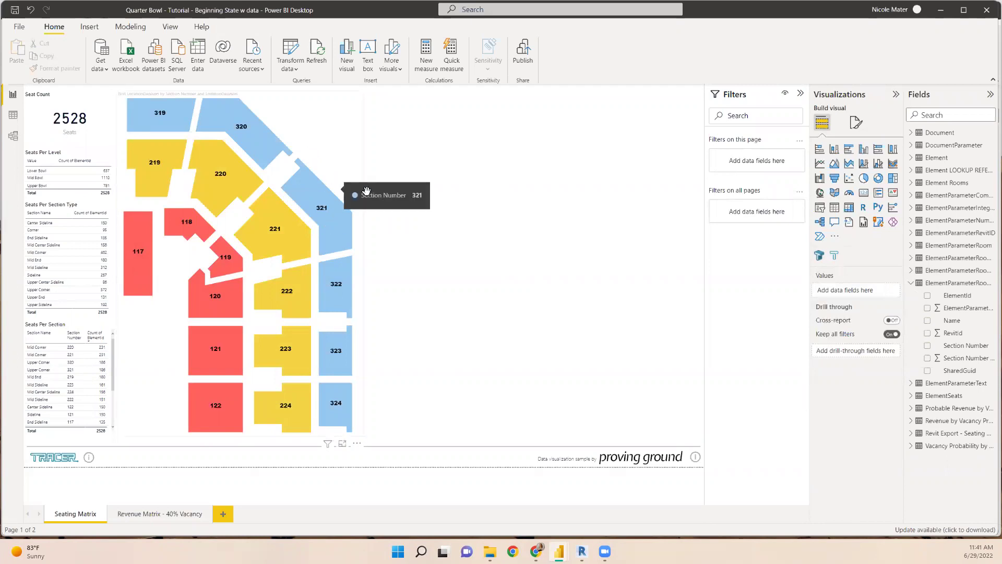
{"action": "left_click", "coordinate": [305, 215]}
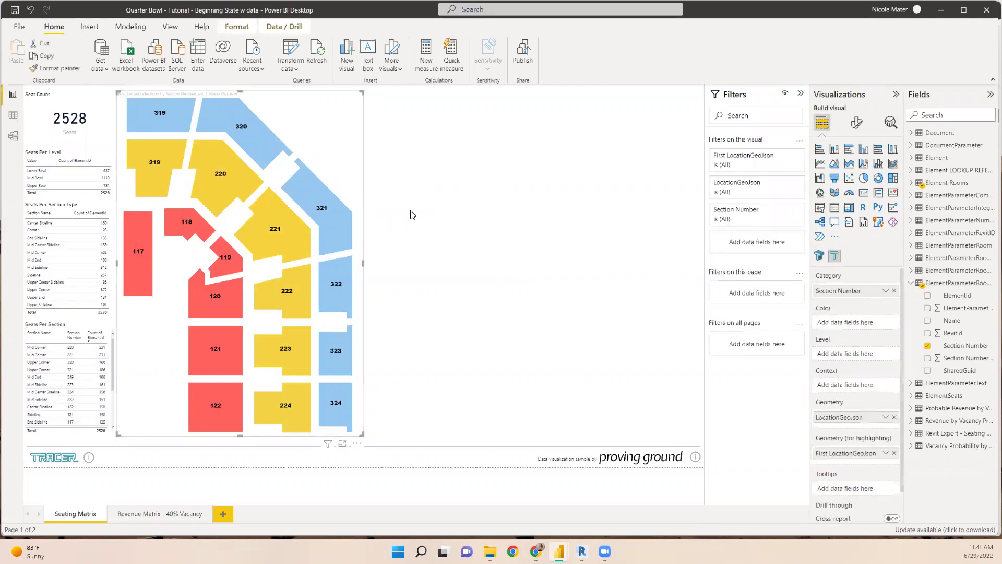
Add an empty visual with a Geometry or Id field to the blank area beside the seating map
{"action": "left_click", "coordinate": [425, 215]}
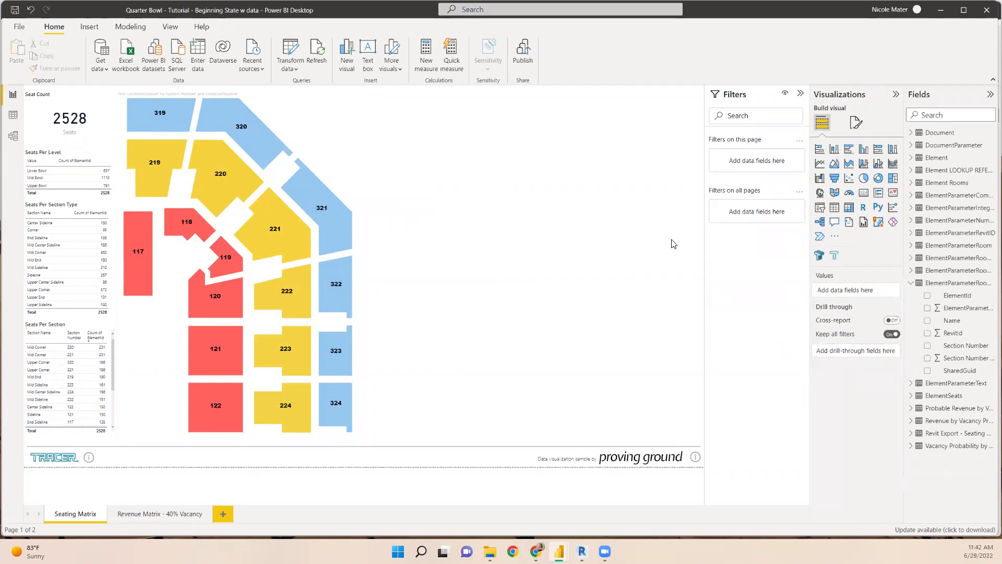
{"action": "left_click", "coordinate": [820, 256]}
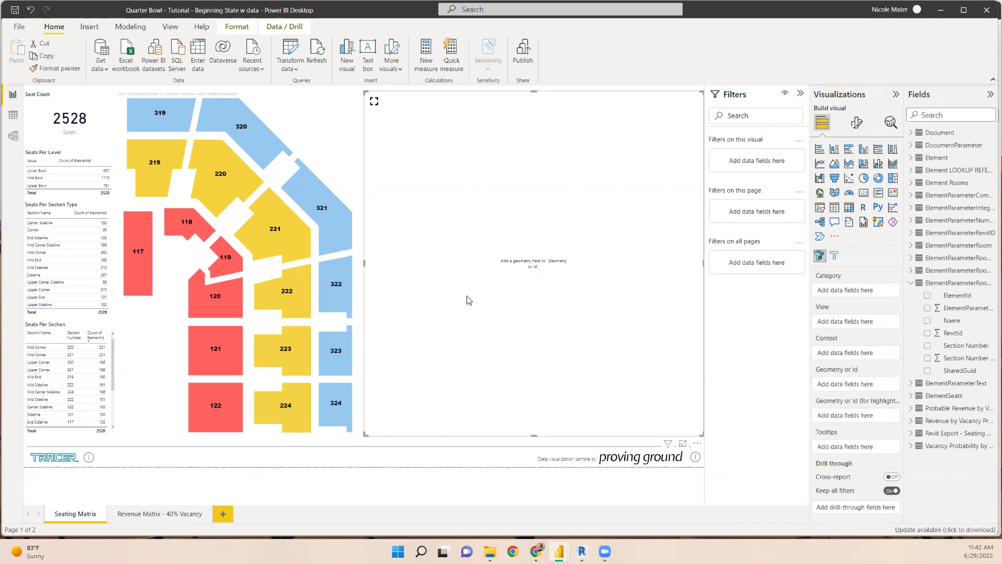
{"action": "left_click", "coordinate": [300, 459]}
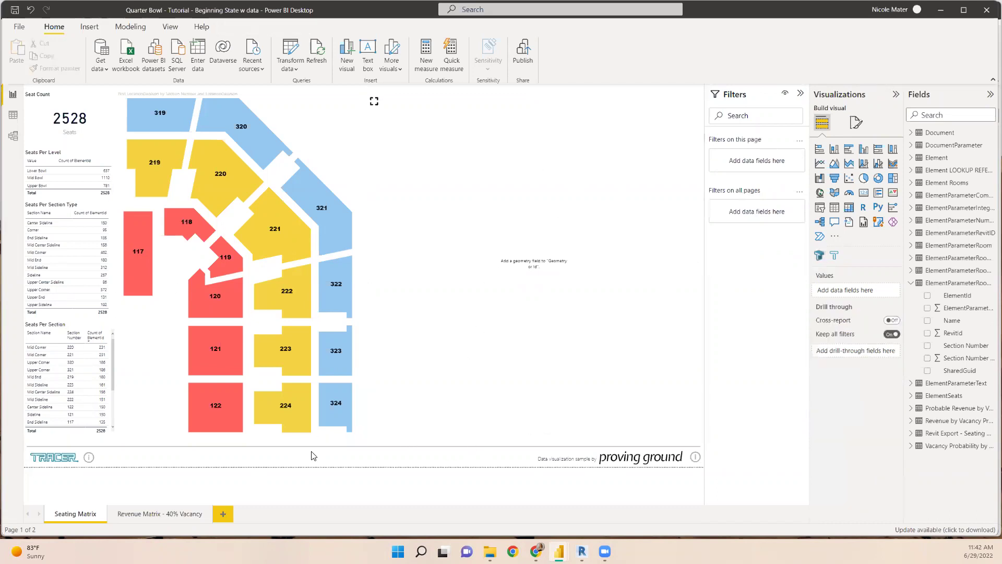
Check the report page's canvas settings for its type, height and width
{"action": "left_click", "coordinate": [856, 123]}
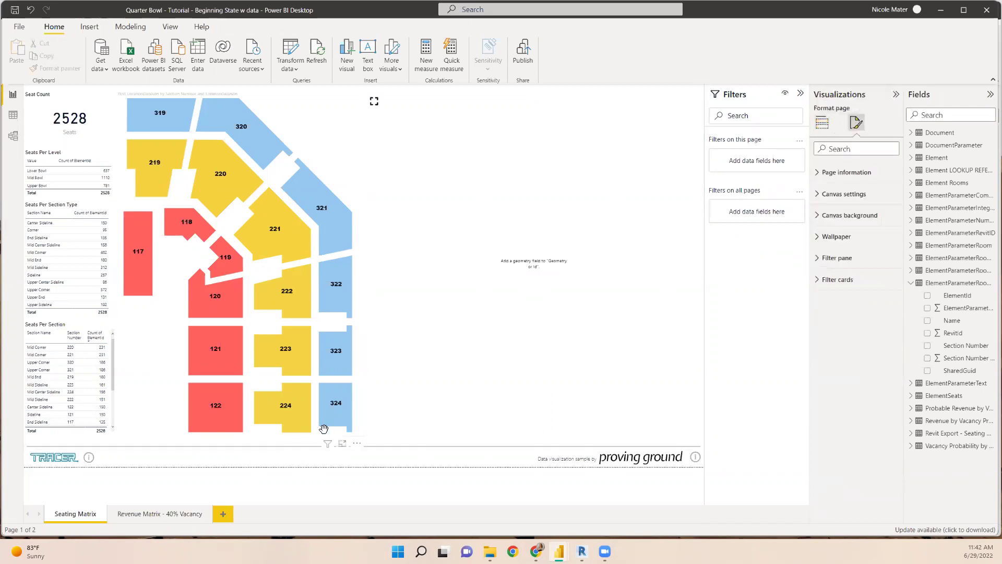
{"action": "left_click", "coordinate": [315, 461]}
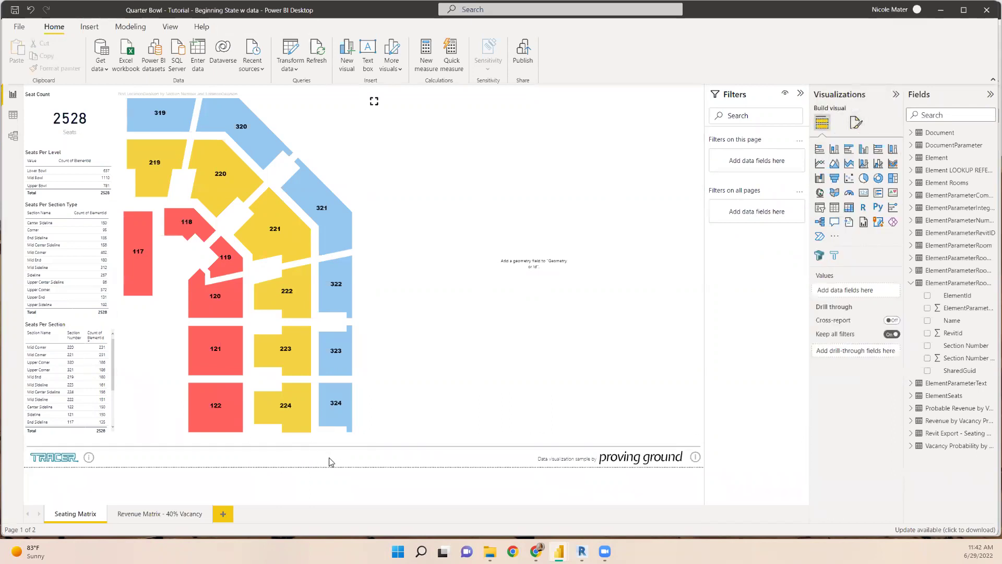
{"action": "left_click", "coordinate": [853, 122]}
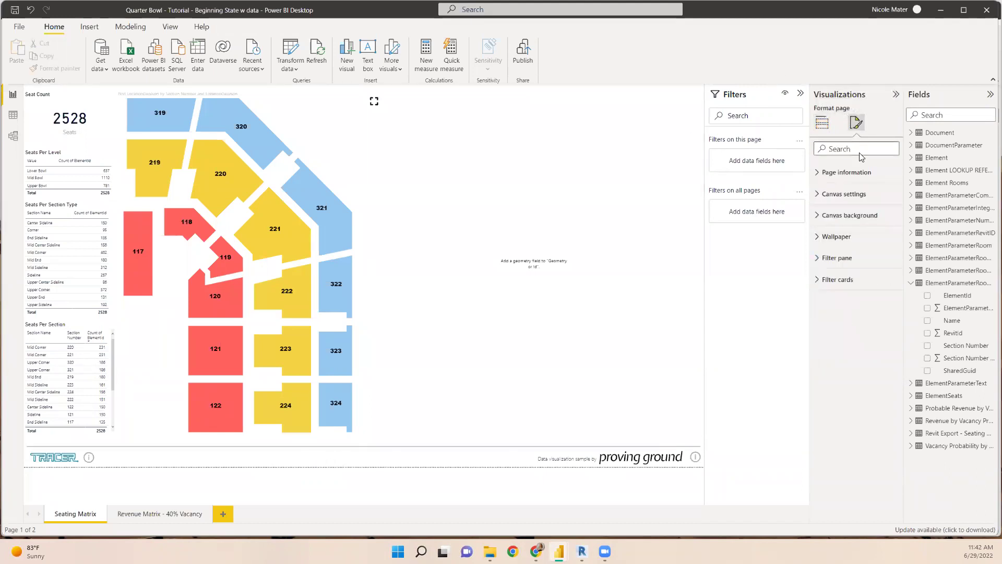
{"action": "left_click", "coordinate": [834, 195]}
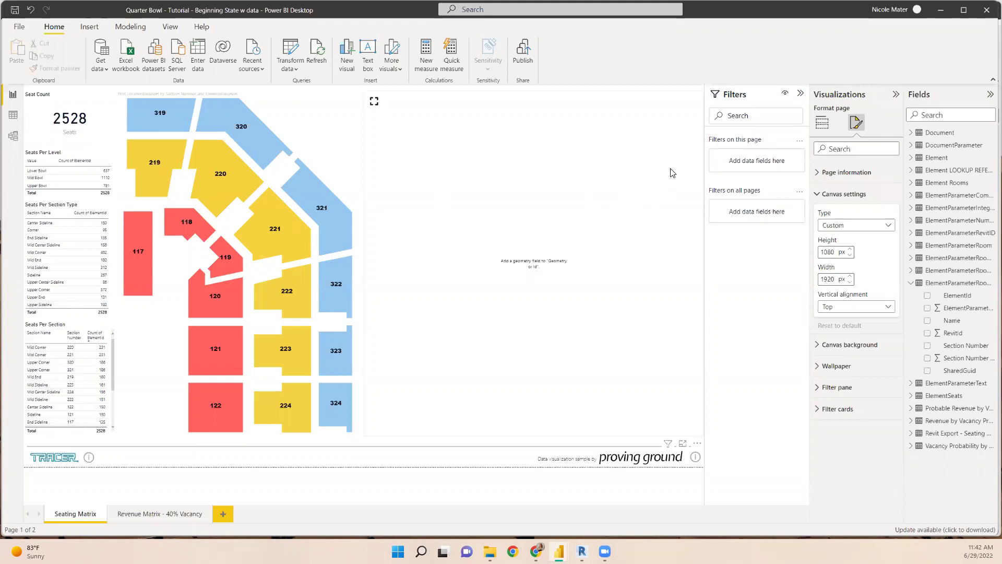
{"action": "left_click", "coordinate": [822, 122]}
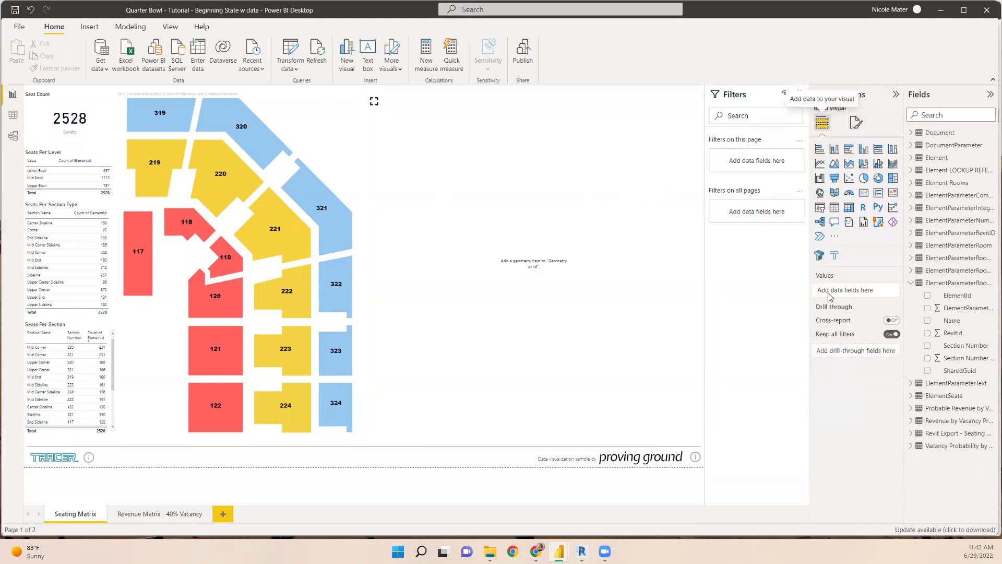
Assign Mesh from the Element table to the new visual's Geometry or Id field
{"action": "left_click", "coordinate": [599, 231]}
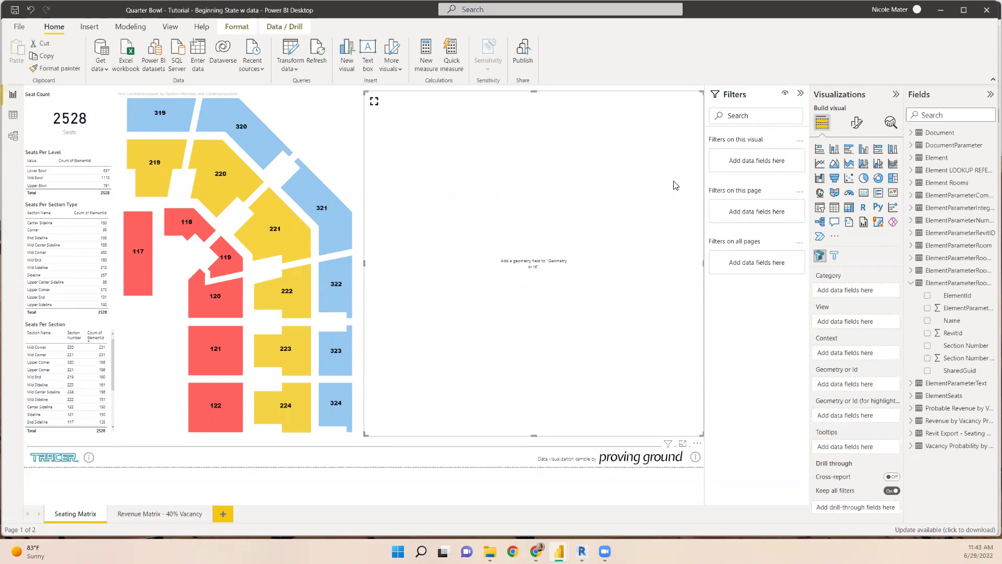
{"action": "left_click", "coordinate": [912, 158]}
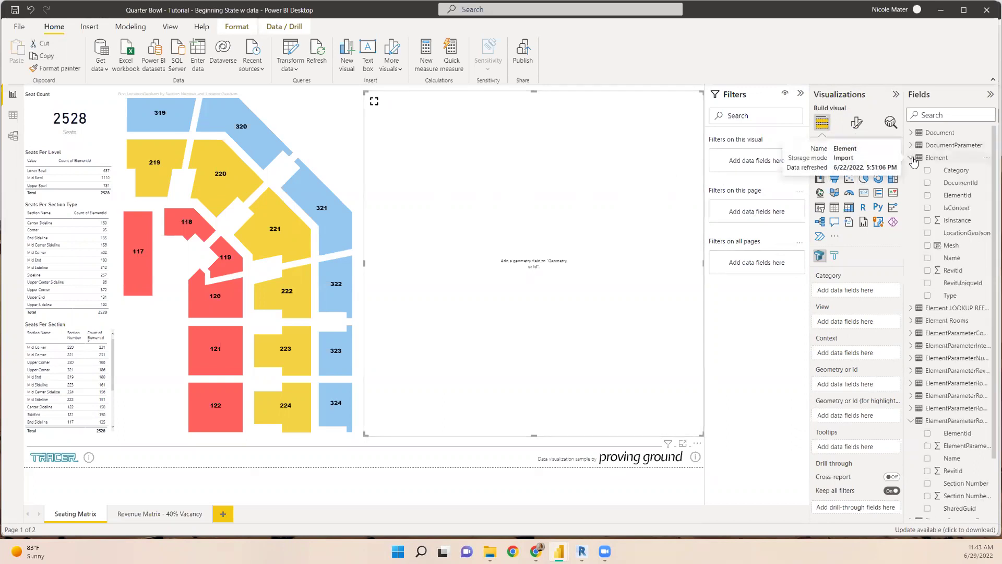
{"action": "left_click", "coordinate": [957, 247]}
{"action": "left_click_drag", "start_coordinate": [956, 247], "coordinate": [863, 384]}
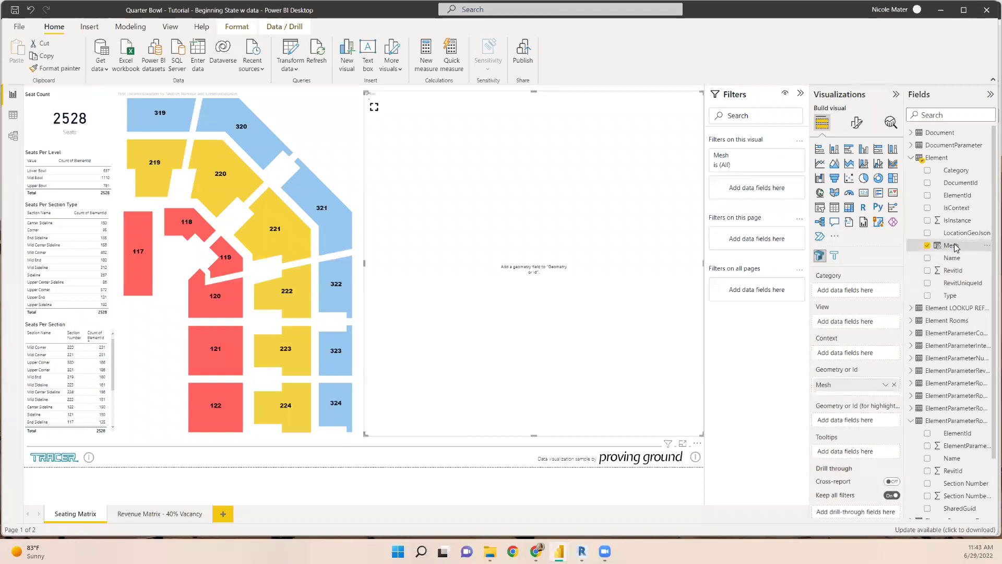
Assign Mesh from the Element table to the visual's Geometry or Id (for highlighting) field
{"action": "left_click_drag", "start_coordinate": [952, 245], "coordinate": [861, 414]}
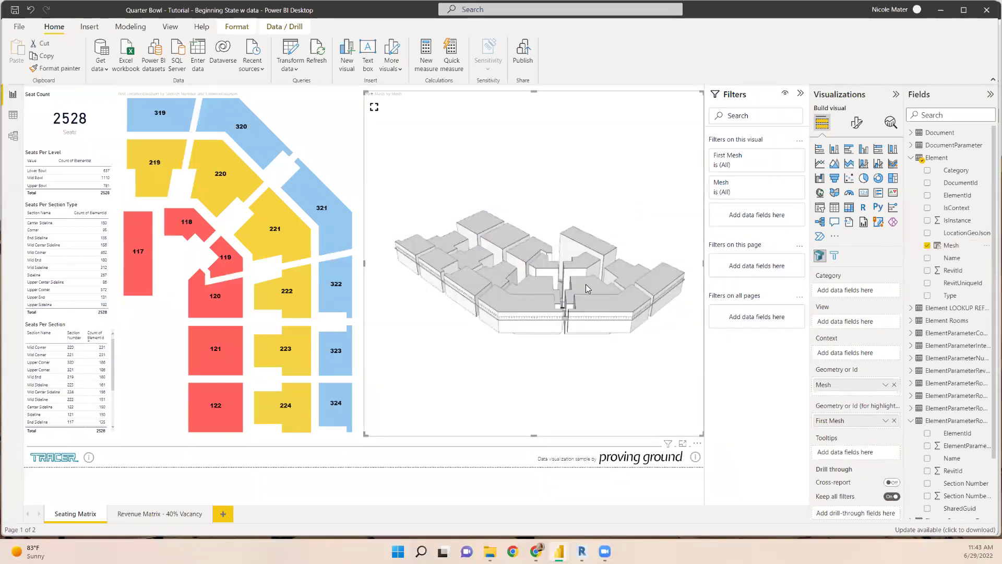
{"action": "left_click_drag", "start_coordinate": [552, 319], "coordinate": [536, 308]}
{"action": "left_click_drag", "start_coordinate": [484, 215], "coordinate": [490, 270]}
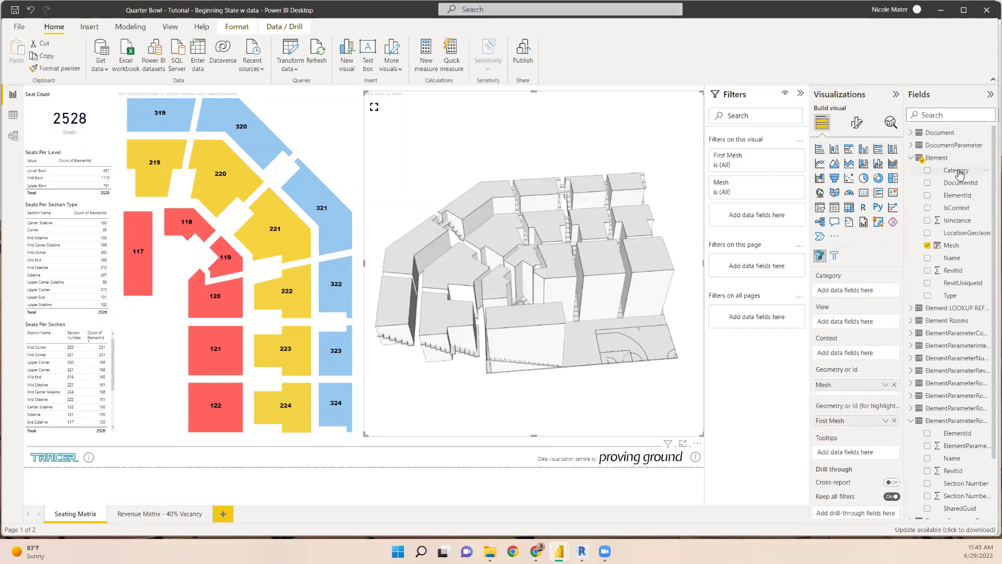
Filter the geometry visual by Category to Floors and Furniture, and assign IsContext to its Context field
{"action": "left_click_drag", "start_coordinate": [797, 146], "coordinate": [771, 218]}
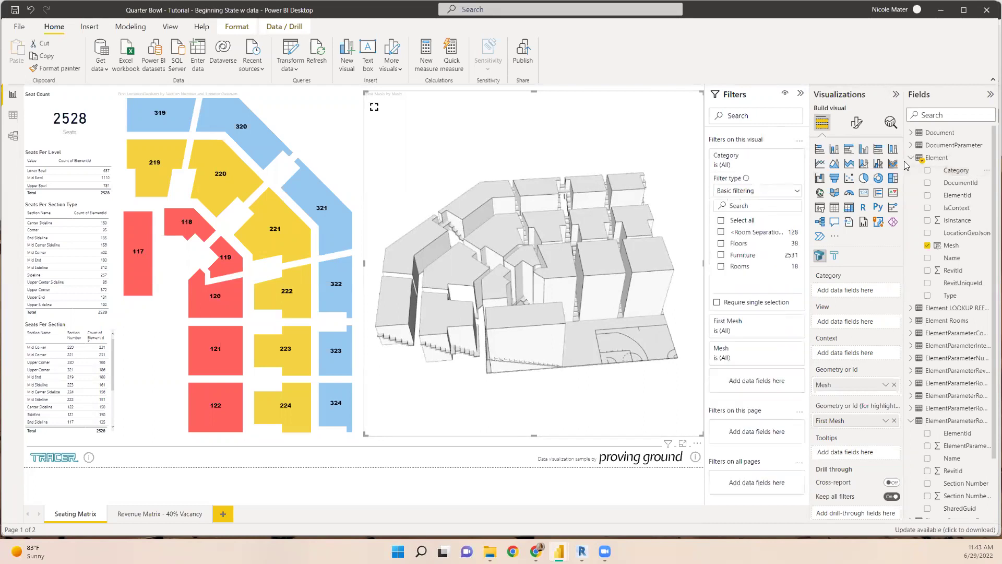
{"action": "left_click", "coordinate": [721, 244]}
{"action": "left_click", "coordinate": [721, 255]}
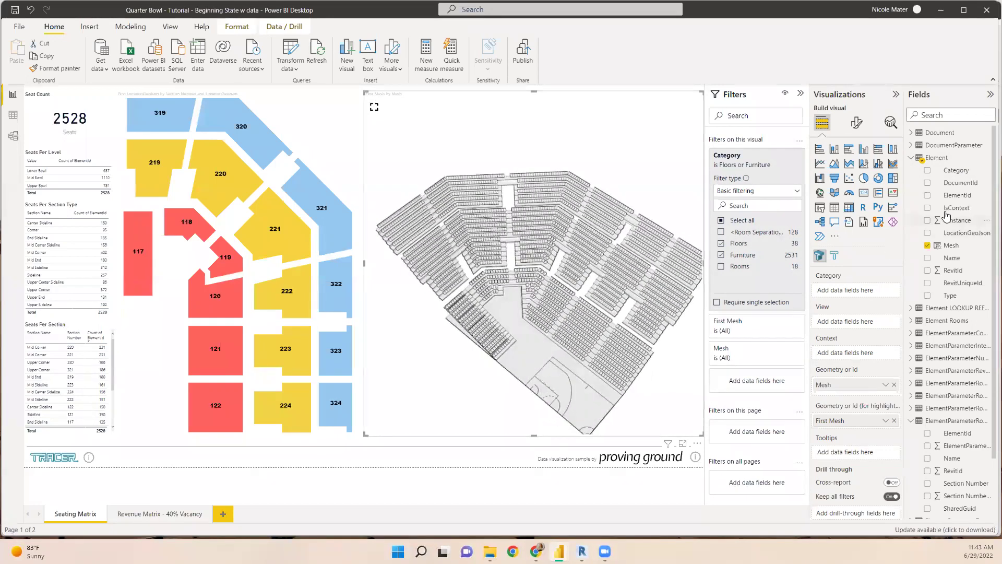
{"action": "left_click_drag", "start_coordinate": [948, 209], "coordinate": [854, 350]}
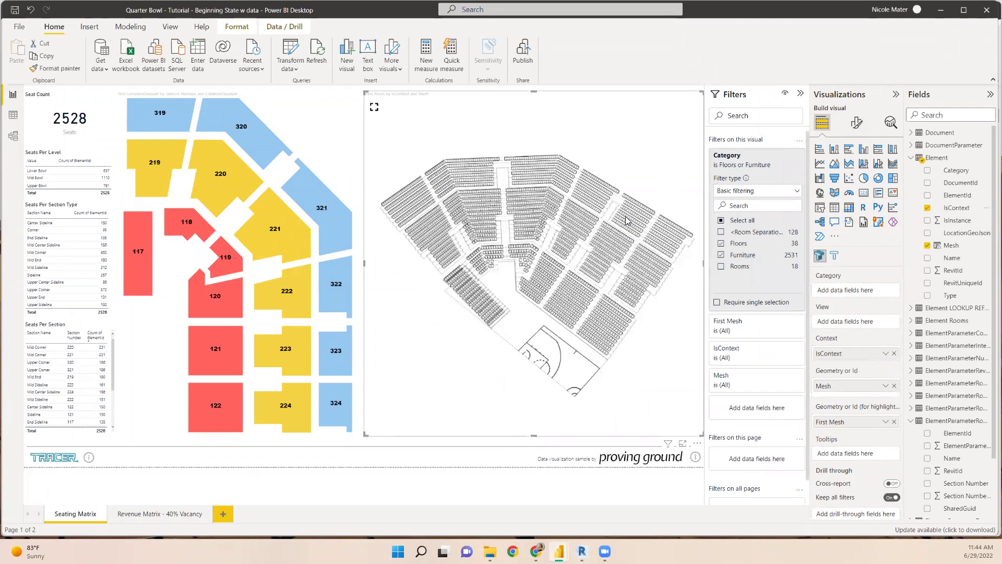
Set the Data style visibility of the geometry visual to Faces only
{"action": "left_click", "coordinate": [857, 124]}
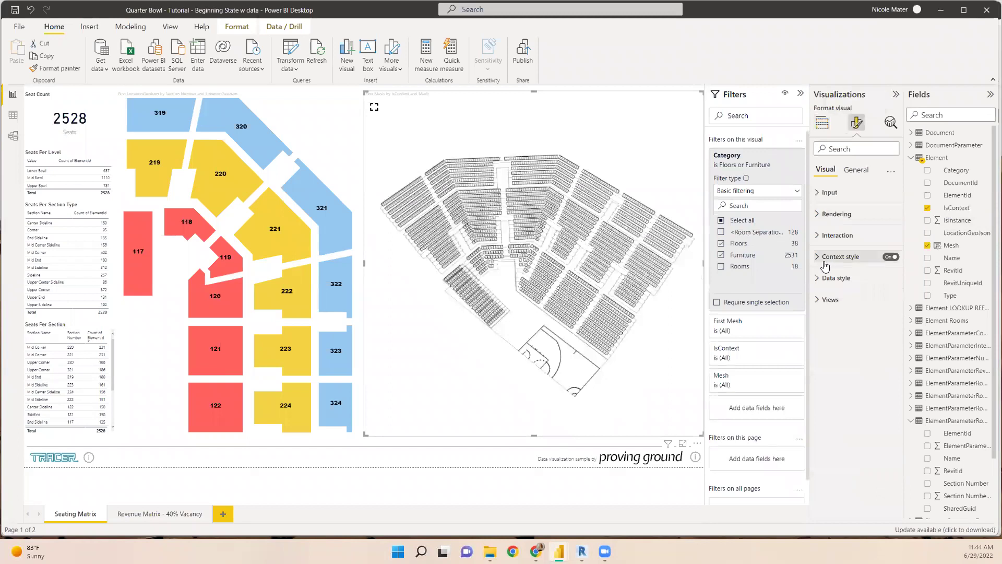
{"action": "left_click", "coordinate": [819, 278]}
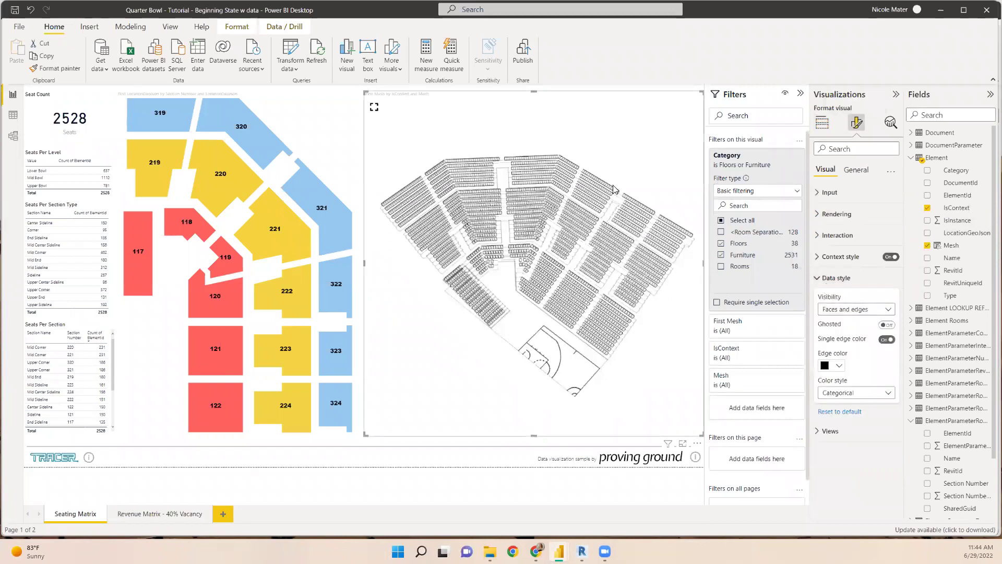
{"action": "scroll", "coordinate": [614, 190], "scroll_direction": "up", "scroll_amount": 8}
{"action": "scroll", "coordinate": [602, 204], "scroll_direction": "down", "scroll_amount": 5}
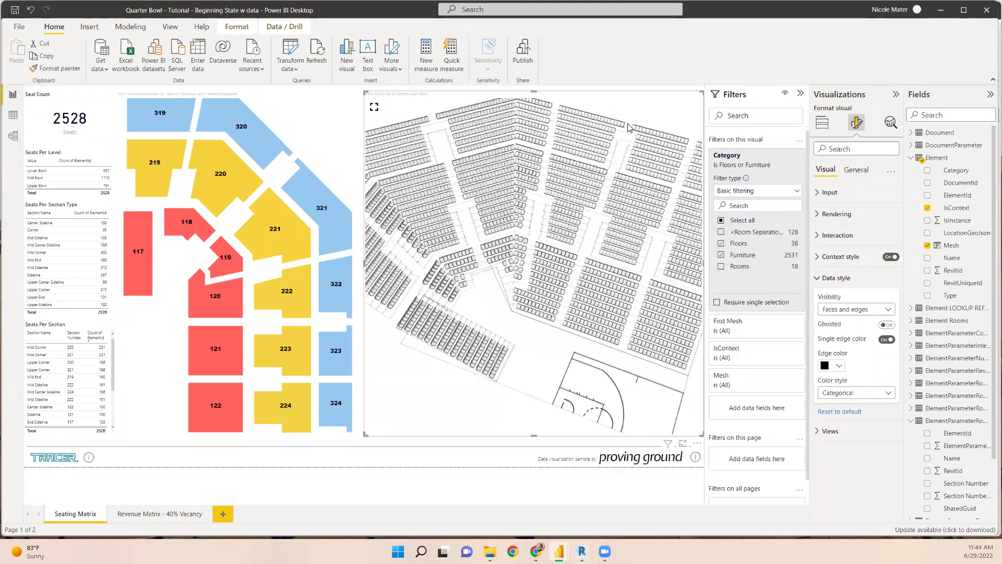
{"action": "left_click", "coordinate": [864, 310]}
{"action": "left_click", "coordinate": [854, 335]}
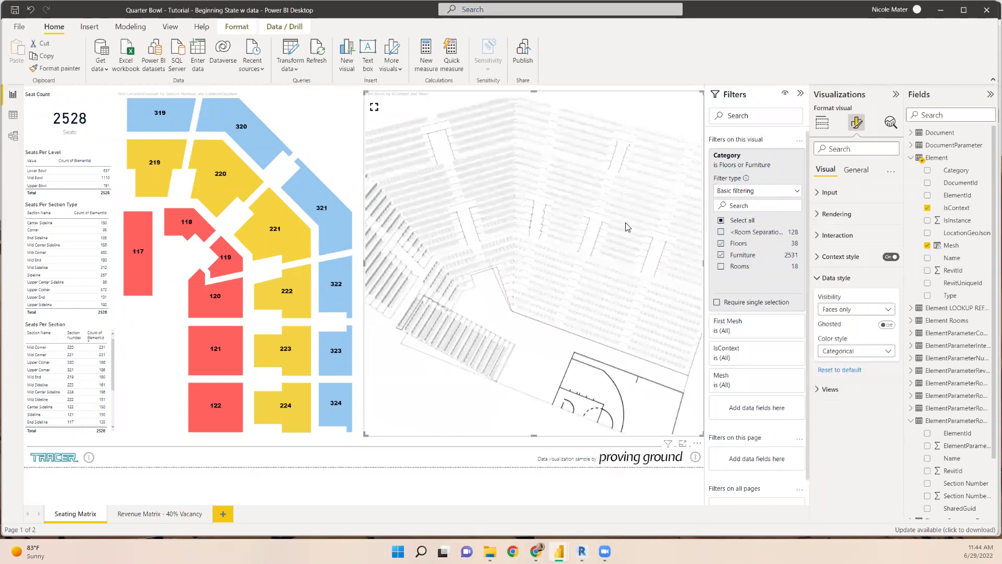
{"action": "left_click_drag", "start_coordinate": [595, 189], "coordinate": [524, 175]}
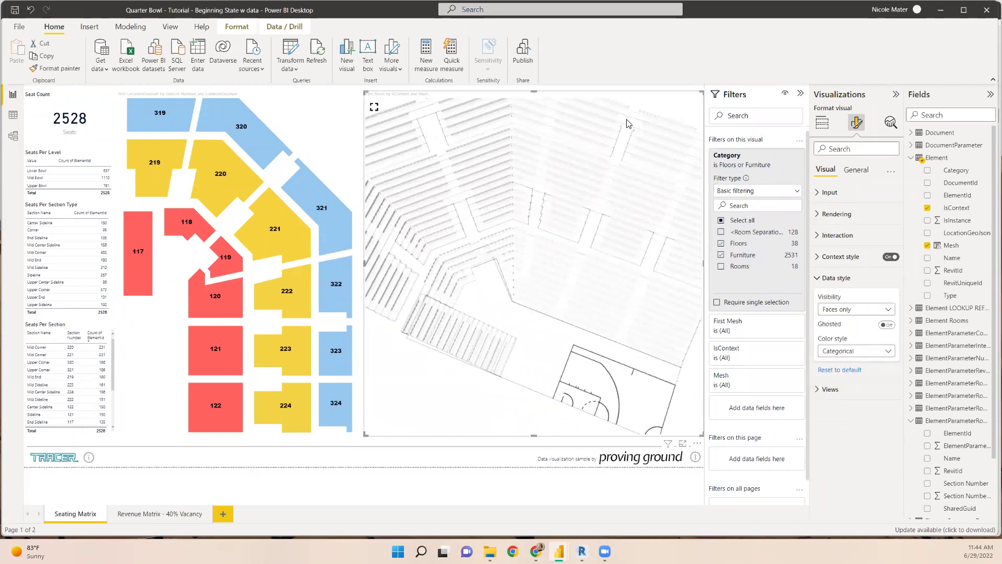
{"action": "left_click_drag", "start_coordinate": [613, 105], "coordinate": [598, 120]}
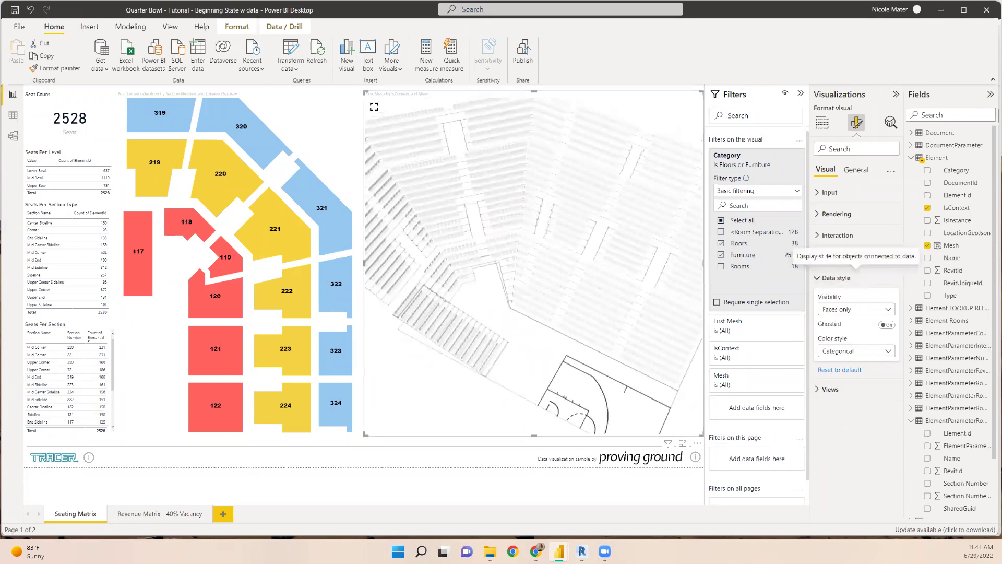
Turn off Ghosted in the geometry visual's Context style
{"action": "left_click", "coordinate": [835, 277]}
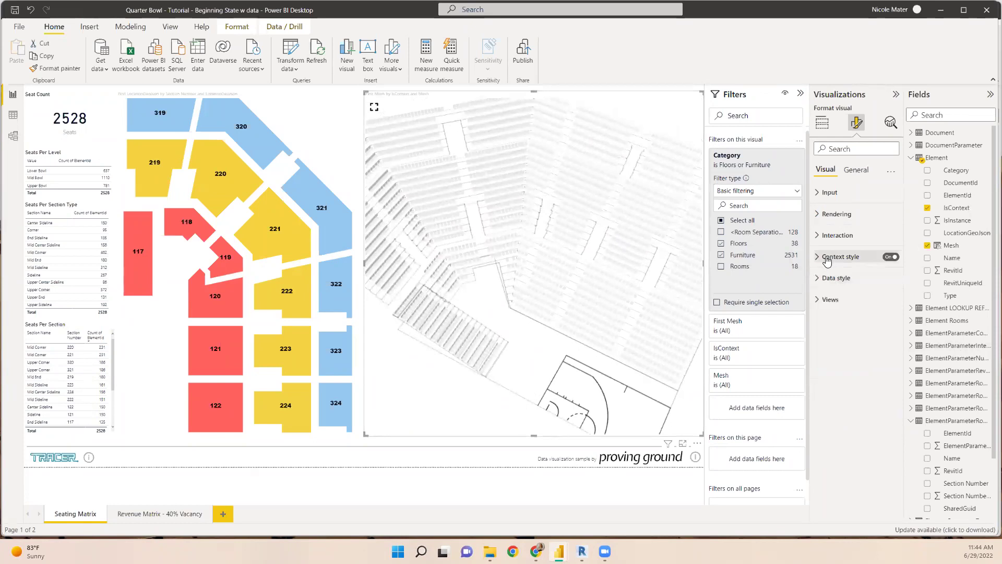
{"action": "left_click", "coordinate": [837, 256]}
{"action": "left_click", "coordinate": [887, 303]}
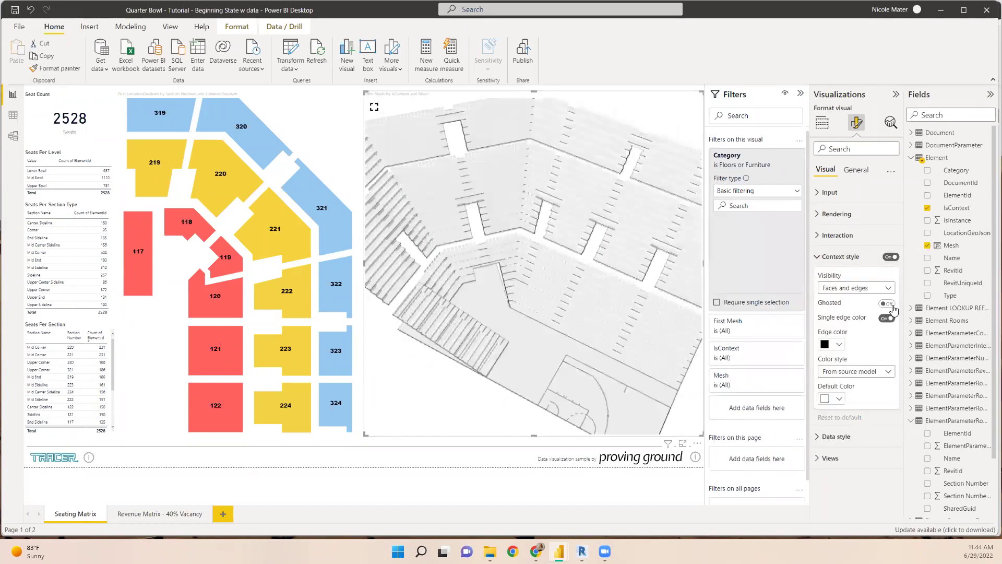
{"action": "left_click_drag", "start_coordinate": [529, 231], "coordinate": [519, 204]}
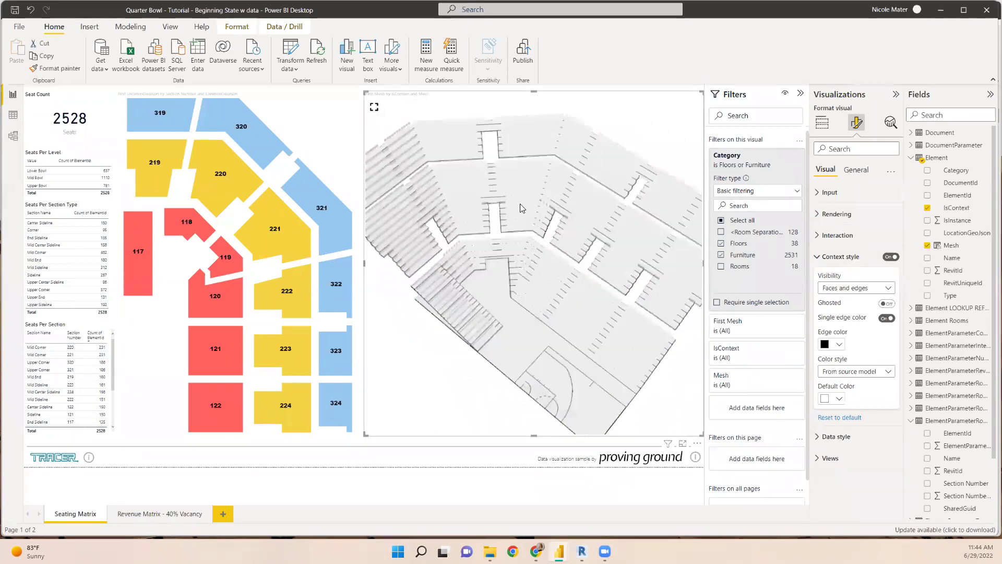
Change the color style in the geometry visual's Data style to Single or rule
{"action": "left_click", "coordinate": [829, 258]}
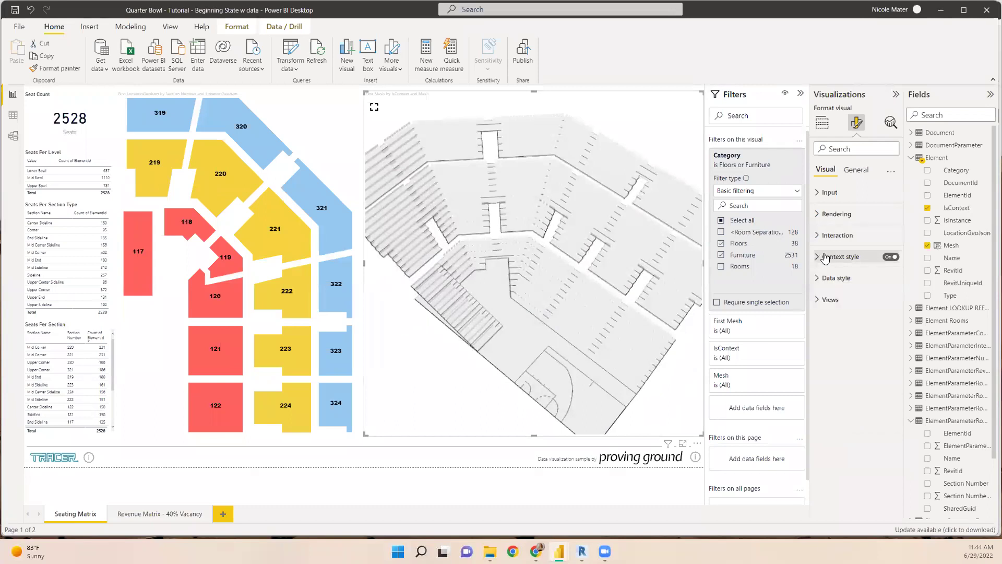
{"action": "left_click", "coordinate": [827, 281]}
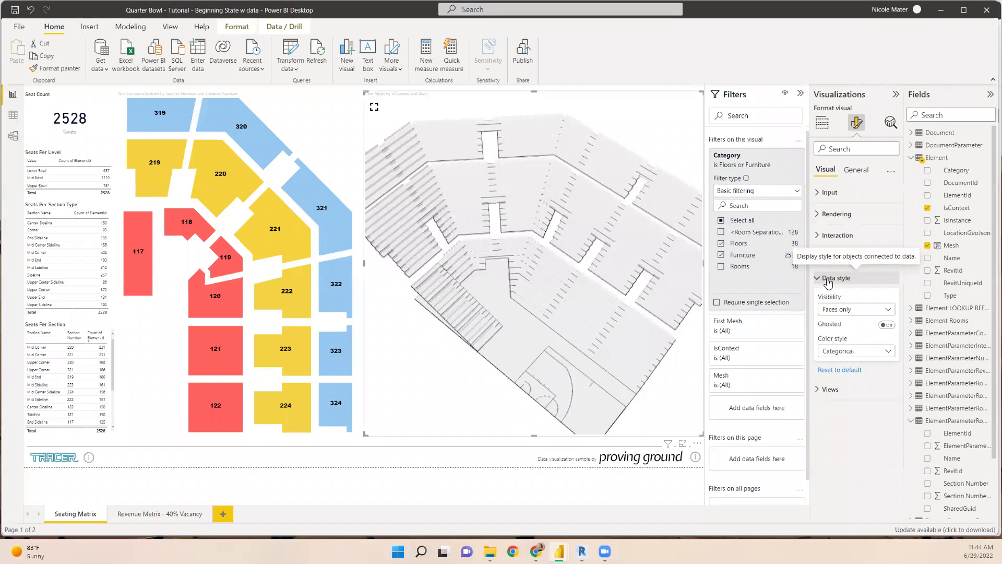
{"action": "left_click", "coordinate": [828, 281]}
{"action": "left_click", "coordinate": [828, 280]}
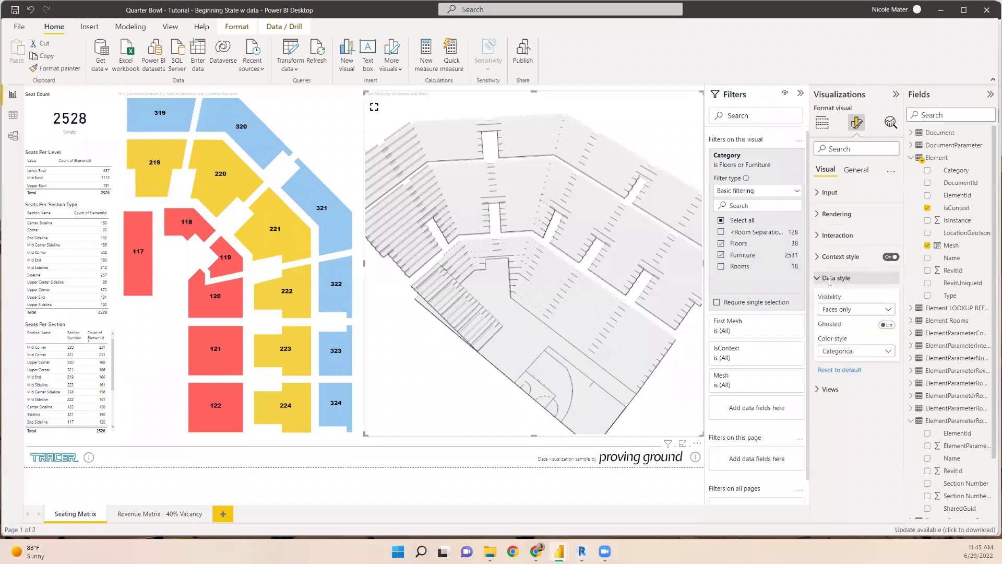
{"action": "left_click", "coordinate": [843, 350]}
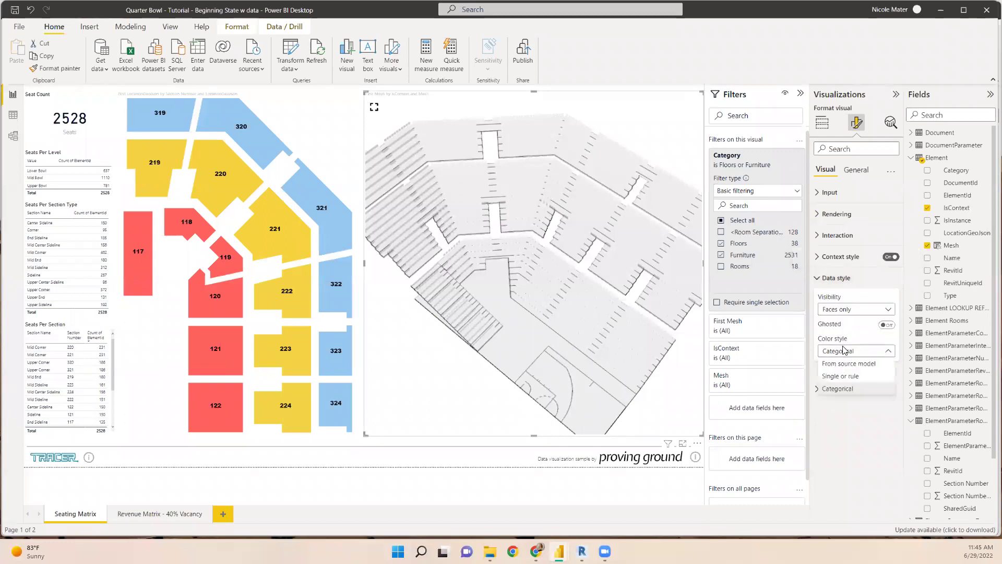
{"action": "left_click", "coordinate": [851, 376]}
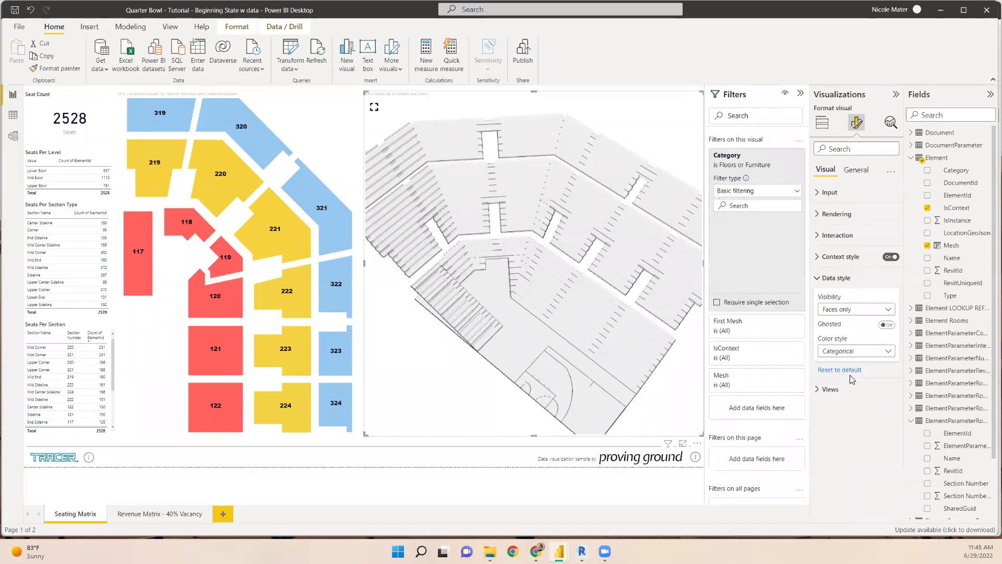
Base the data color's conditional gradient on the Price Multiplier field and set empty values to Don't format
{"action": "left_click", "coordinate": [853, 378]}
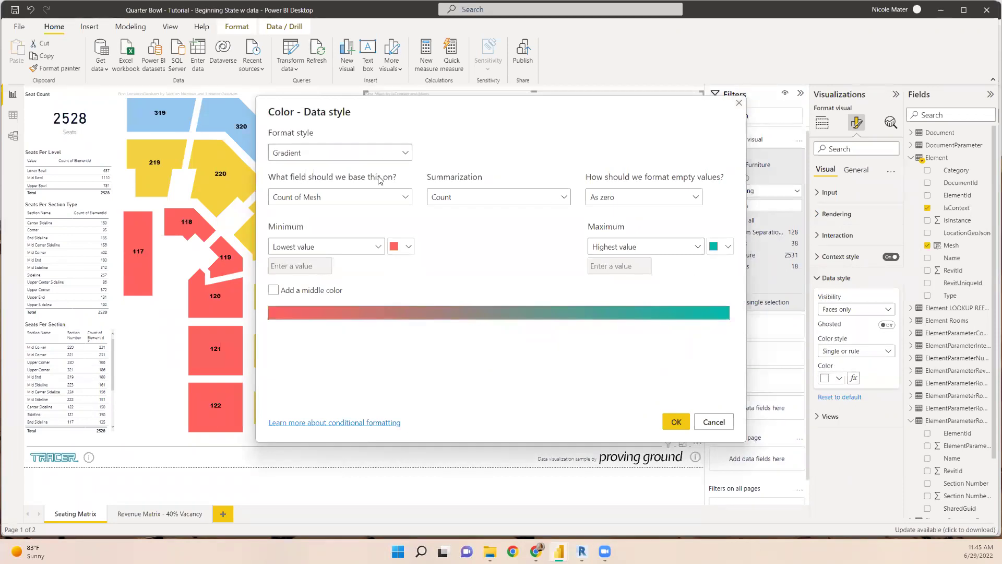
{"action": "left_click", "coordinate": [372, 198]}
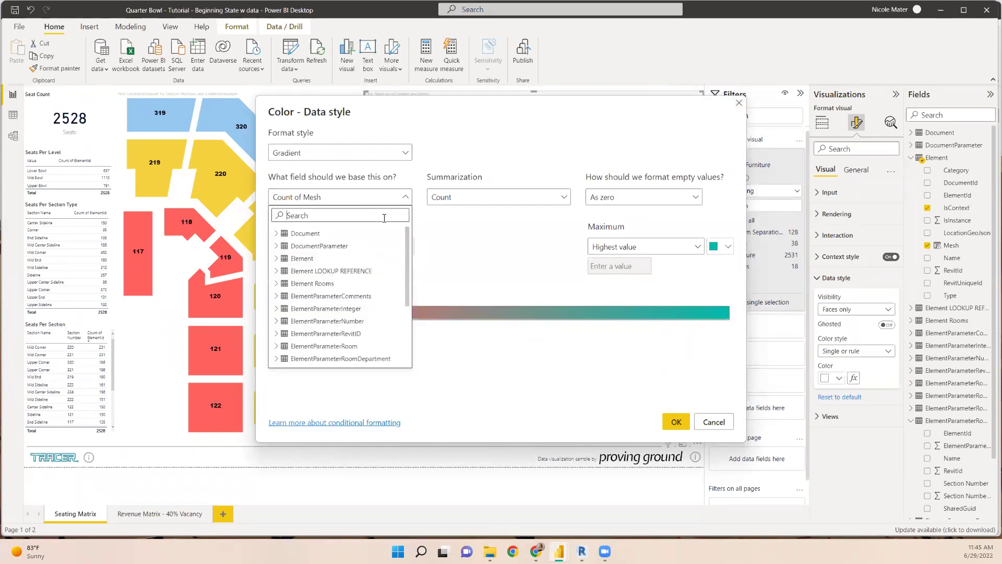
{"action": "type", "text": "price"}
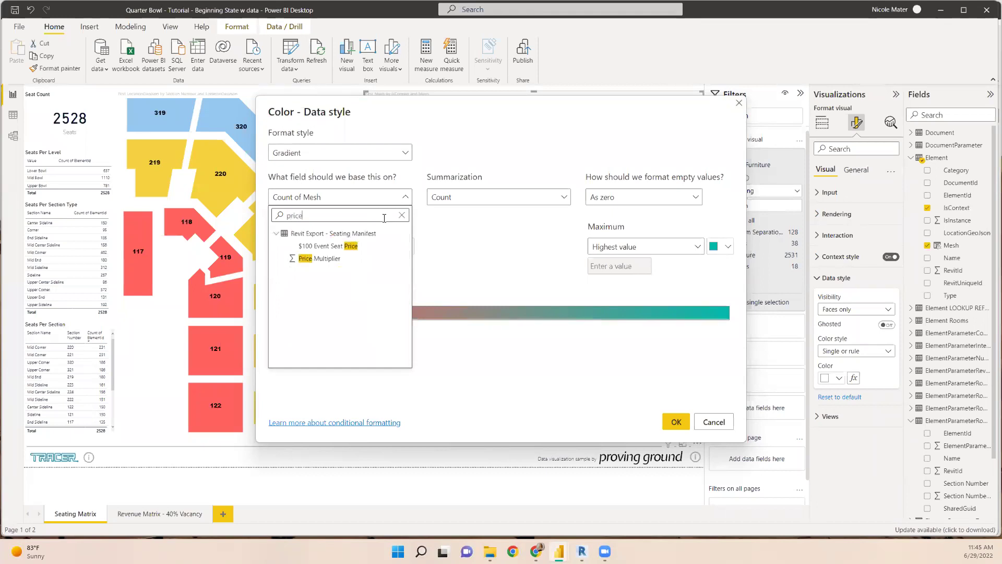
{"action": "left_click", "coordinate": [328, 258]}
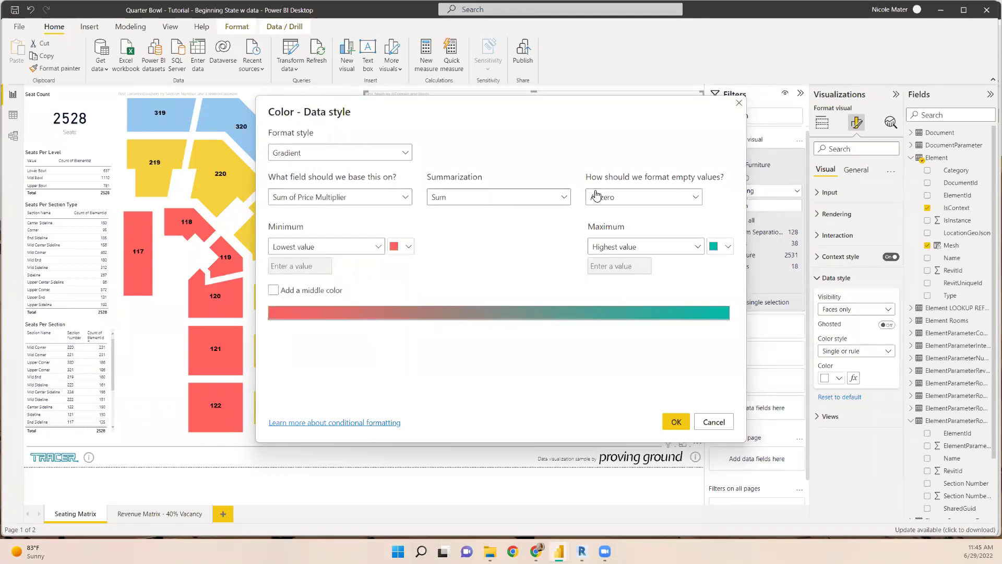
{"action": "left_click", "coordinate": [622, 199]}
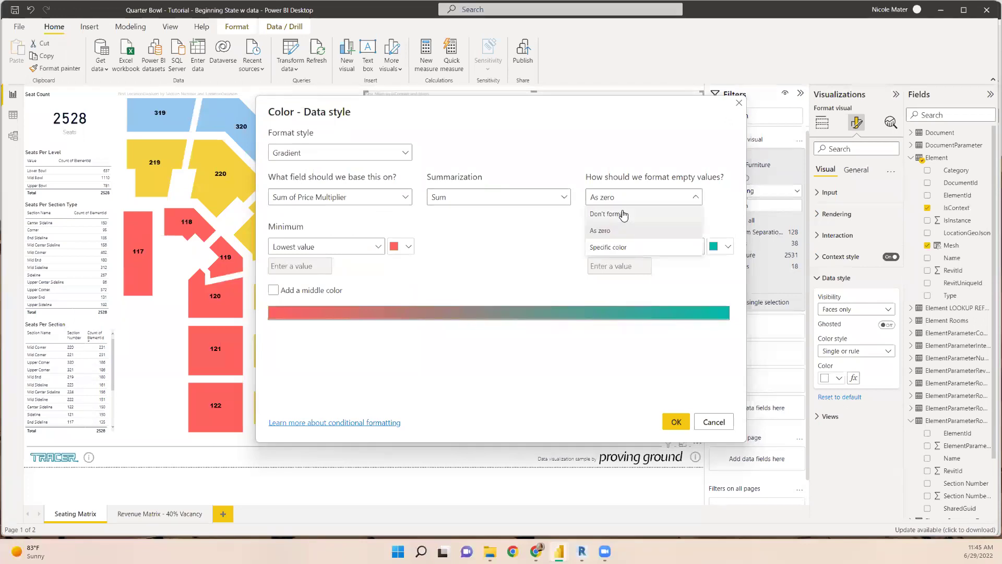
{"action": "left_click", "coordinate": [608, 213]}
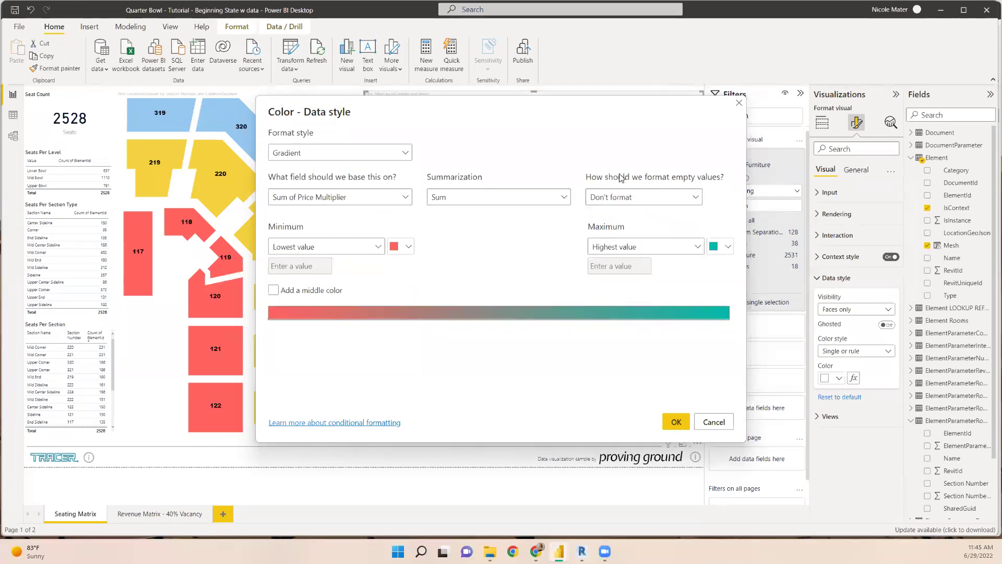
{"action": "left_click", "coordinate": [636, 201]}
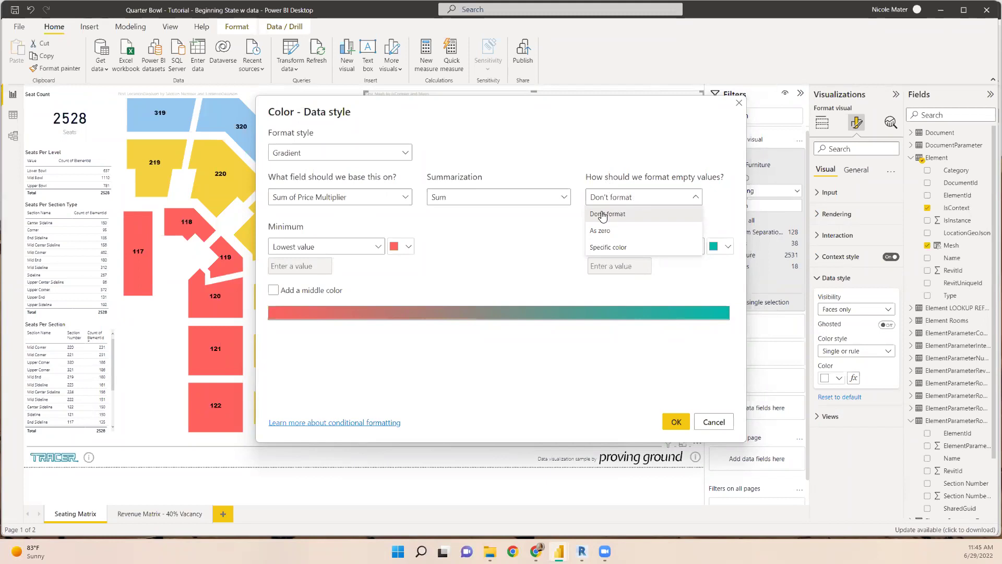
{"action": "left_click", "coordinate": [639, 200]}
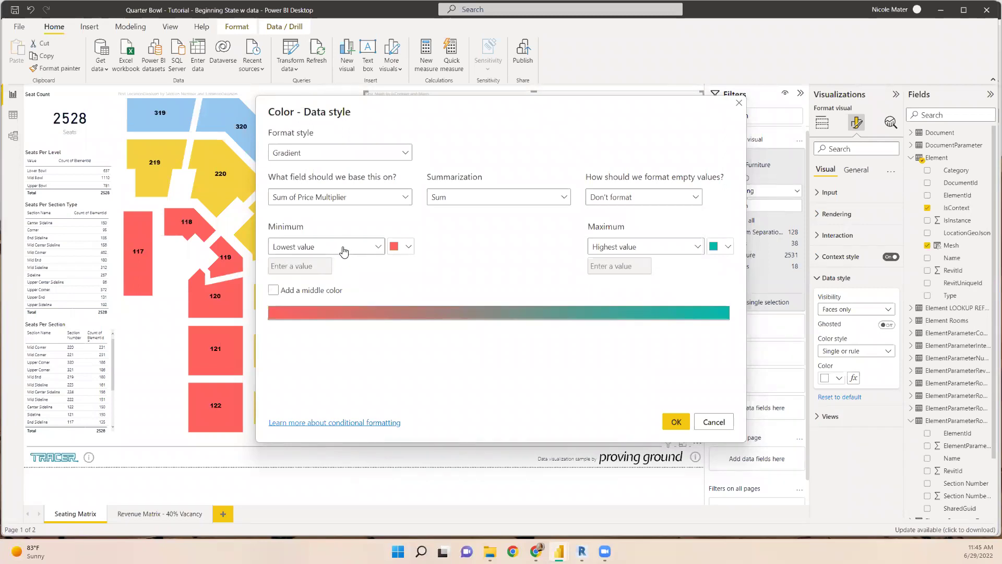
Set the gradient's minimum to a custom value of 50 with a light blue color
{"action": "left_click", "coordinate": [329, 251]}
{"action": "left_click", "coordinate": [313, 279]}
{"action": "left_click", "coordinate": [300, 266]}
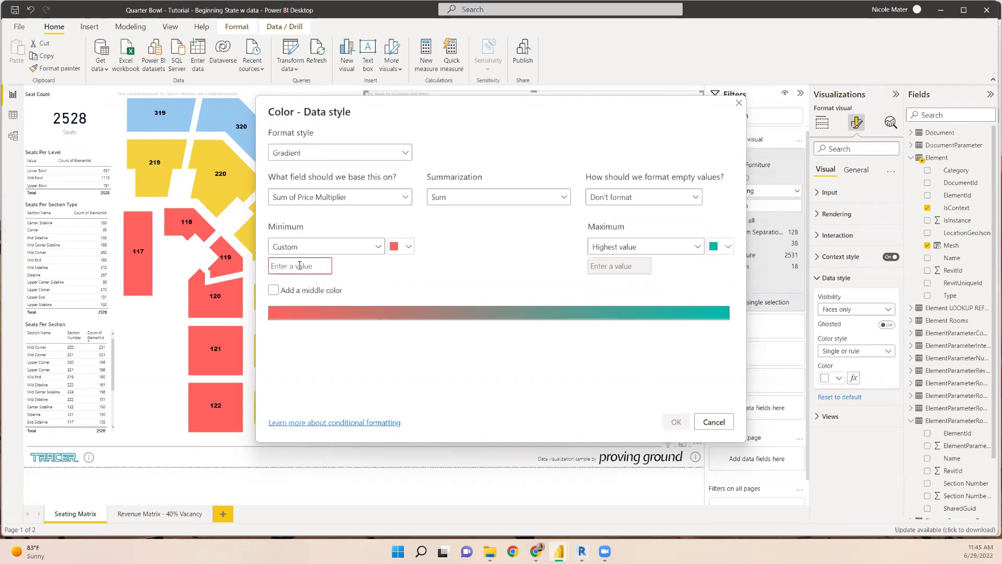
{"action": "type", "text": "1"}
{"action": "key", "text": "BackSpace"}
{"action": "type", "text": "50"}
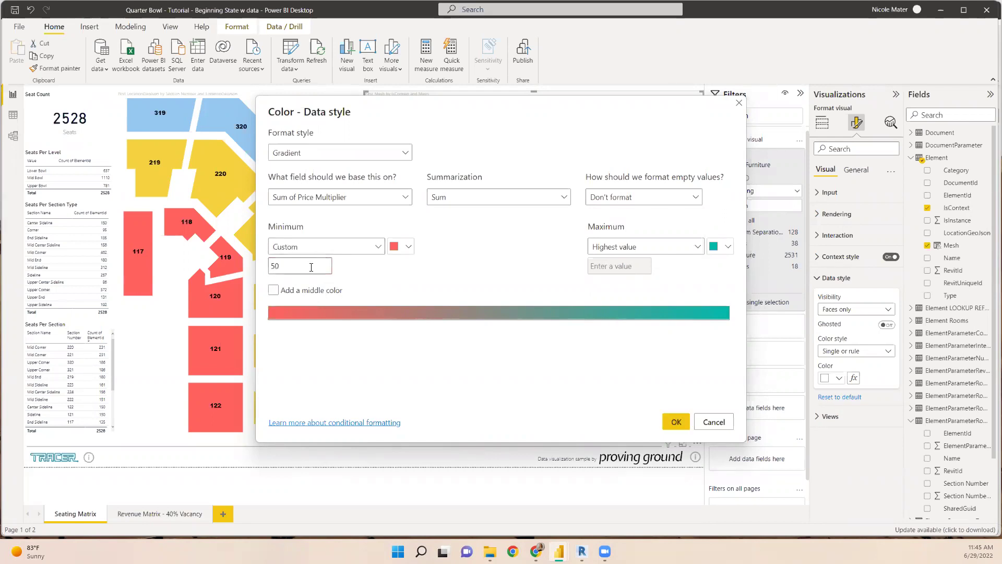
{"action": "left_click", "coordinate": [408, 247]}
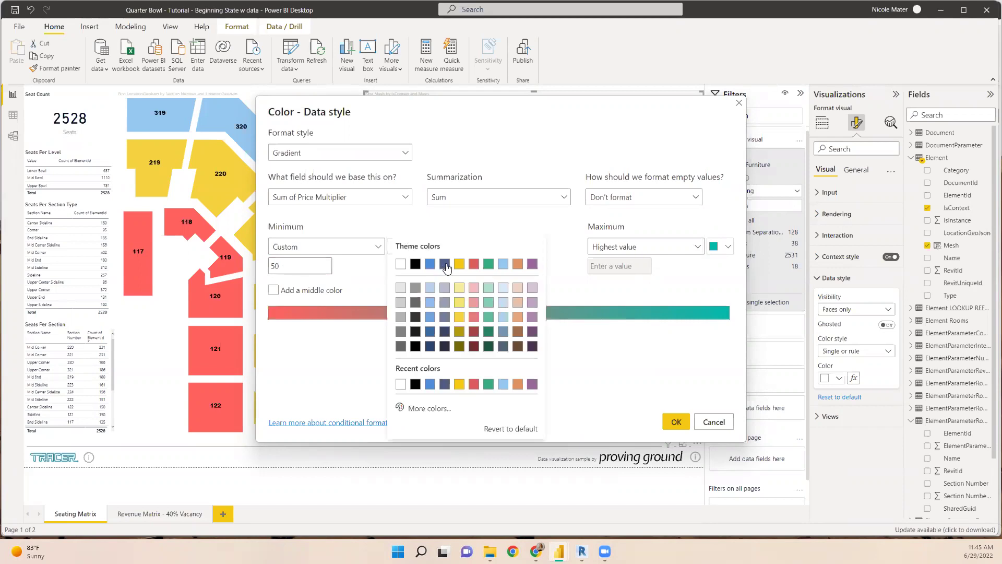
{"action": "left_click", "coordinate": [500, 267]}
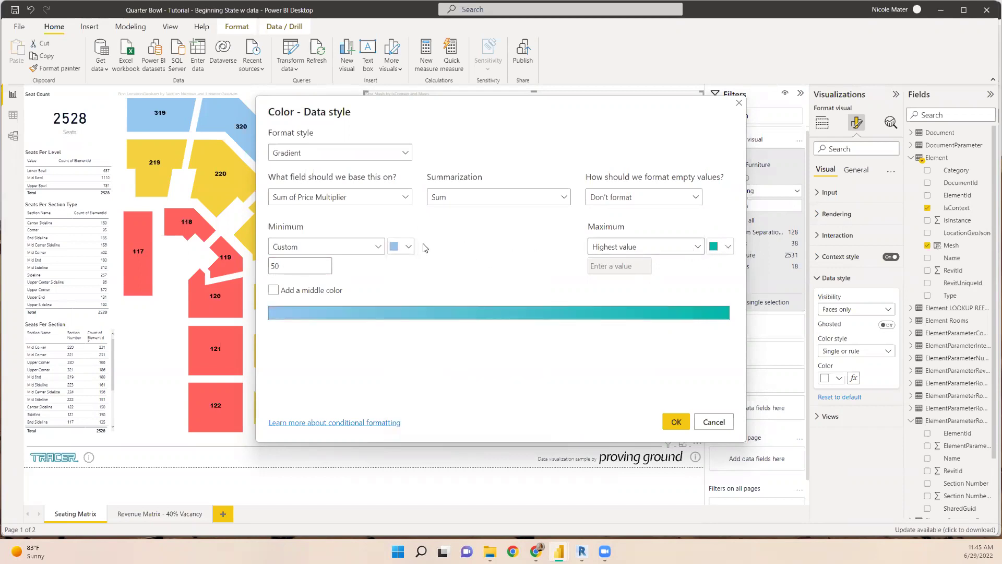
Set the gradient's maximum color to red with a custom value of 200
{"action": "left_click", "coordinate": [721, 249]}
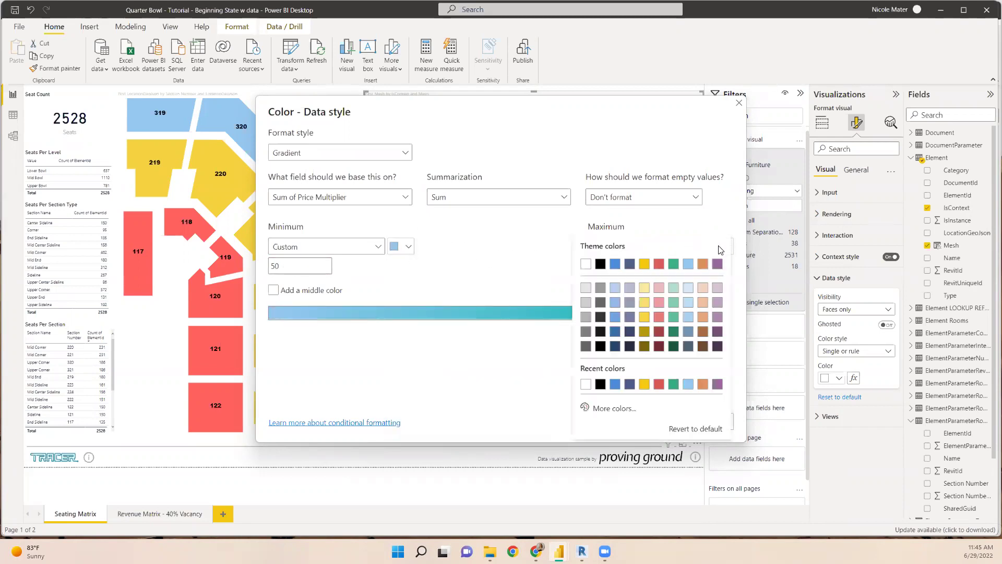
{"action": "left_click", "coordinate": [658, 264]}
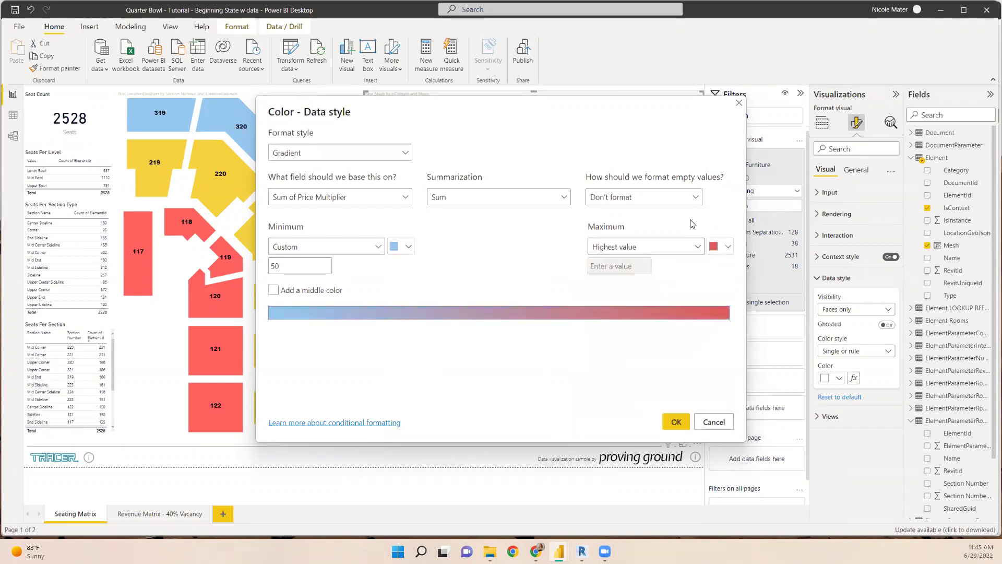
{"action": "left_click", "coordinate": [647, 251]}
{"action": "left_click", "coordinate": [616, 279]}
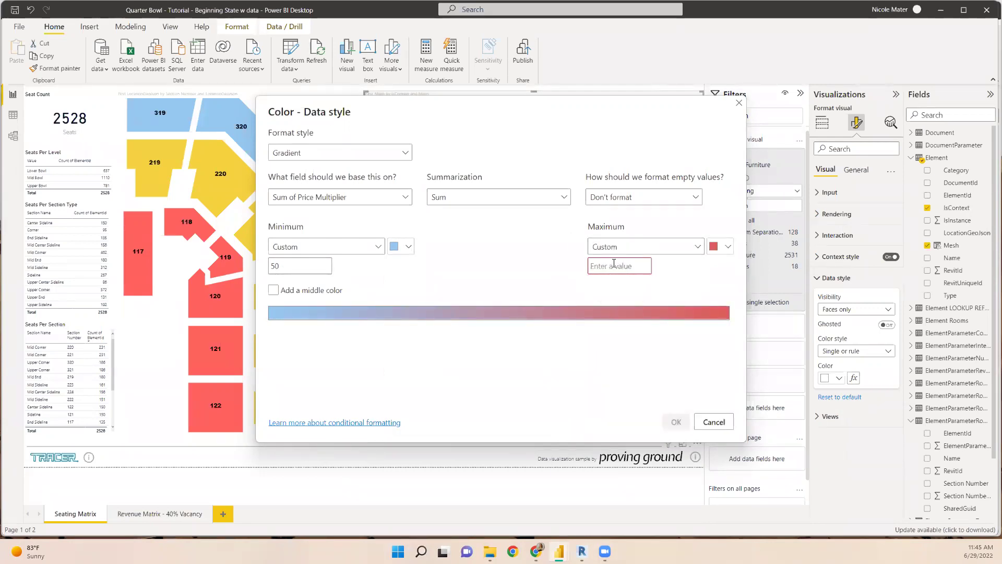
{"action": "left_click", "coordinate": [613, 264]}
{"action": "type", "text": "200"}
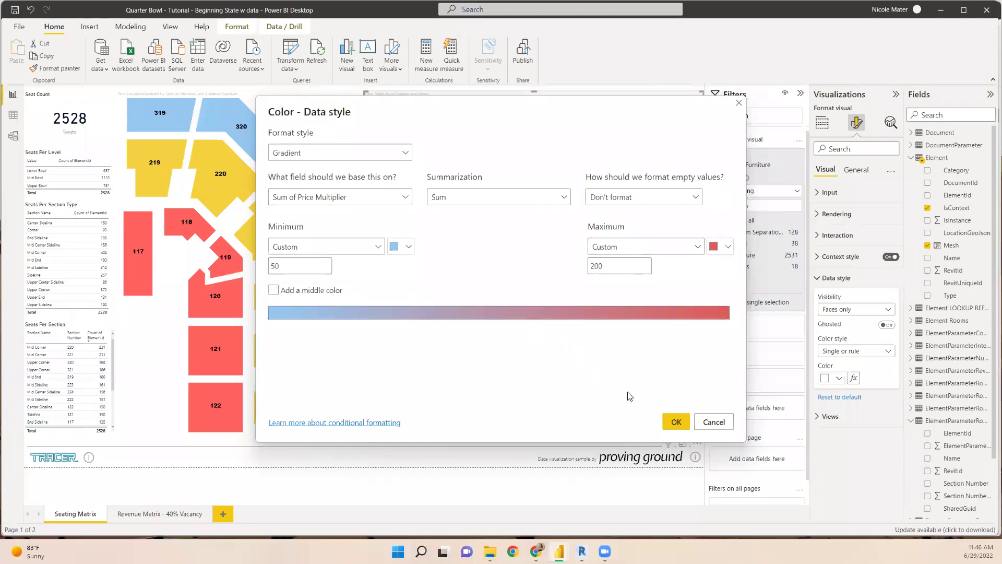
Add a yellow middle color at the middle value of the price multiplier gradient and apply the formatting
{"action": "left_click", "coordinate": [273, 290]}
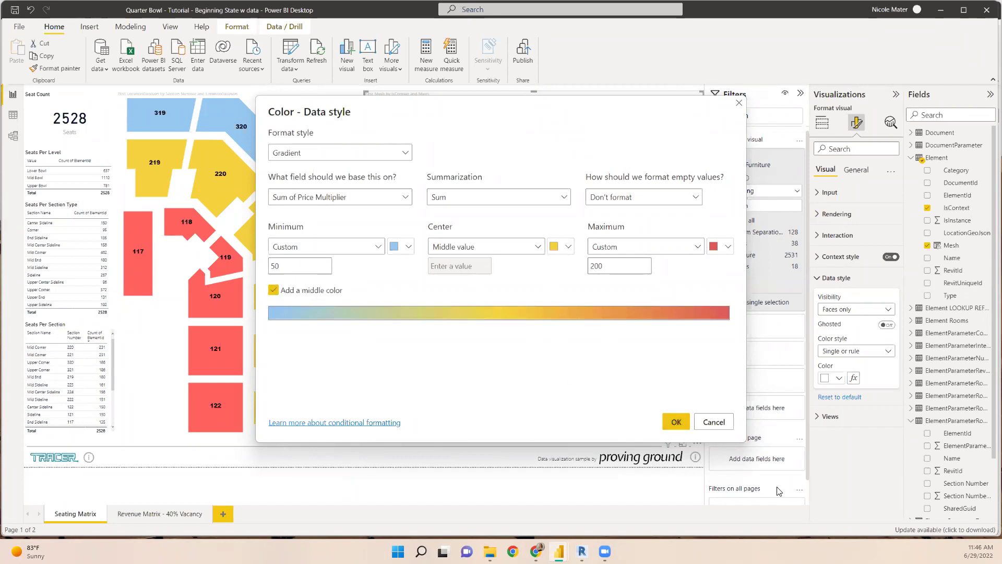
{"action": "left_click", "coordinate": [677, 423]}
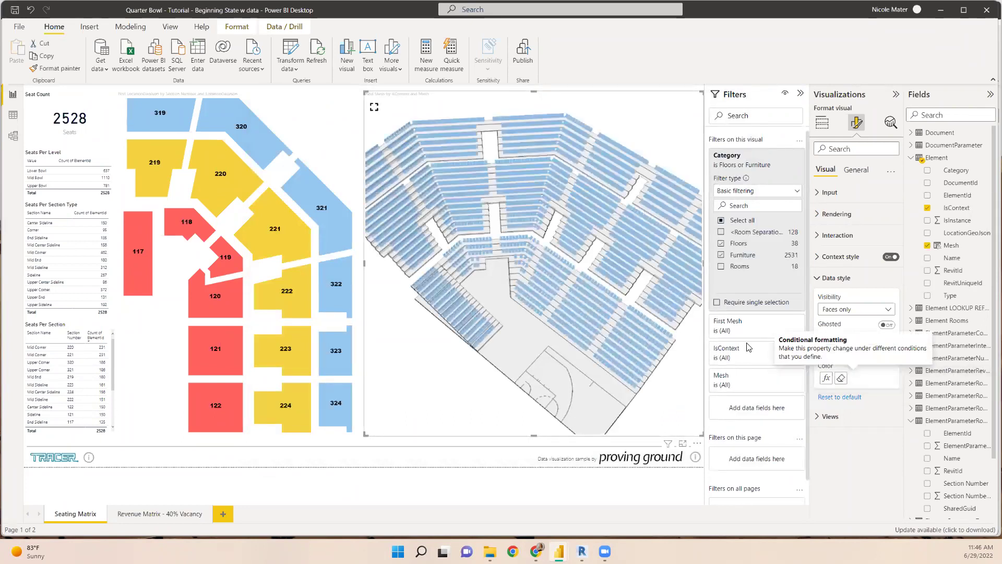
Try summarizing the gradient's Price Multiplier field by Count in the geometry visual's data color formatting
{"action": "left_click", "coordinate": [827, 378]}
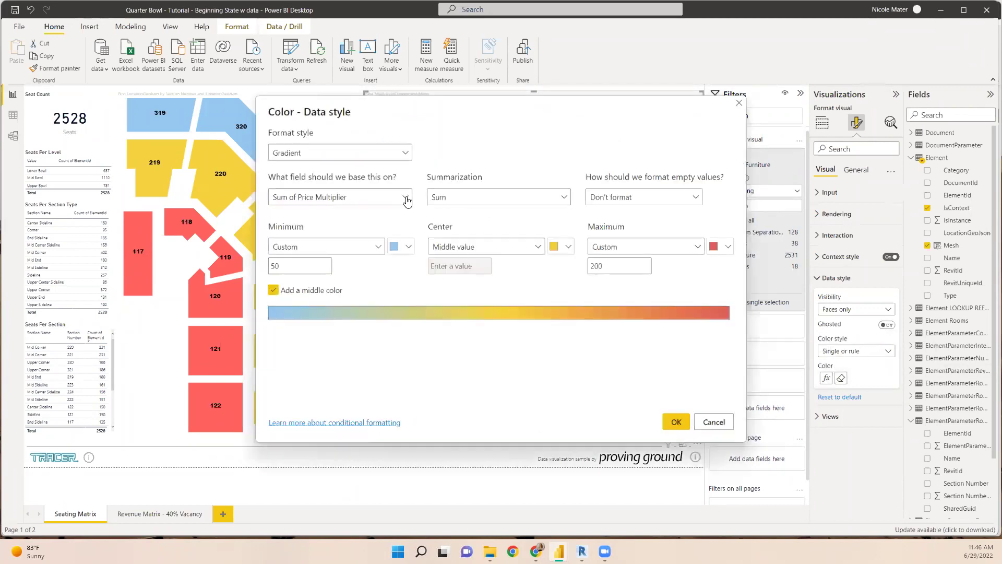
{"action": "left_click", "coordinate": [518, 201]}
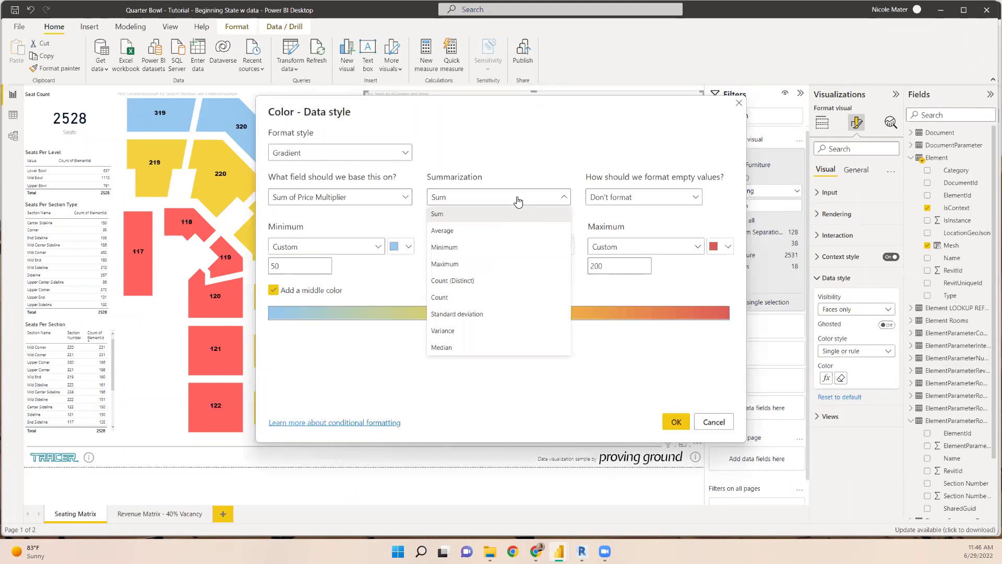
{"action": "left_click", "coordinate": [498, 297]}
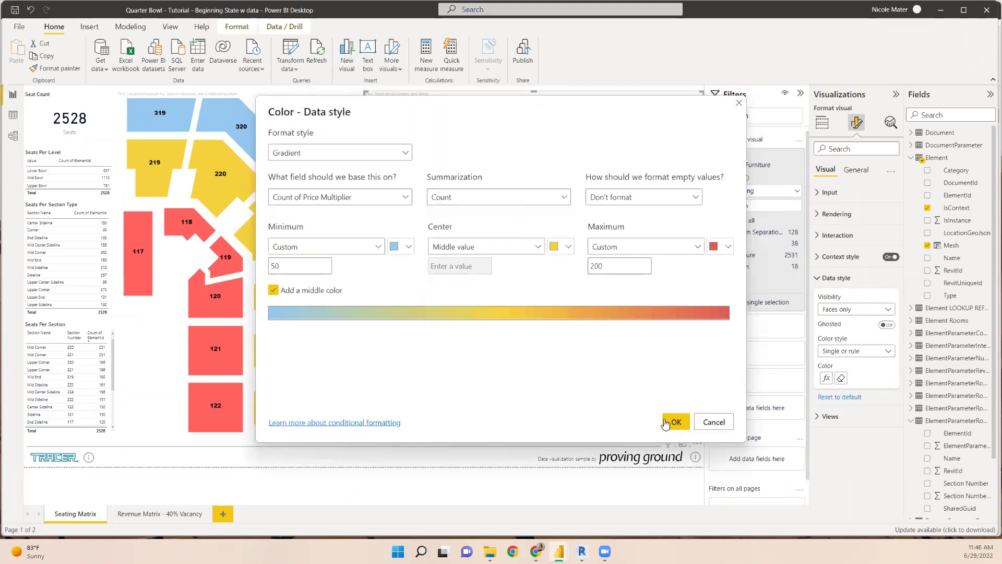
{"action": "left_click", "coordinate": [676, 423]}
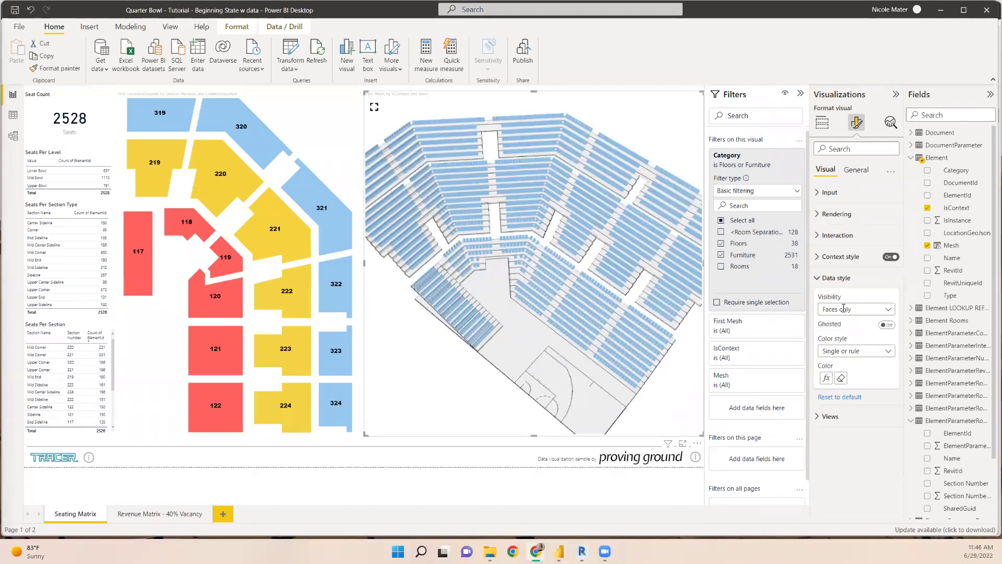
Try basing the data color gradient on the $100 Event Seat Price field from the Revit Export - Seating Manifest table
{"action": "left_click", "coordinate": [826, 378]}
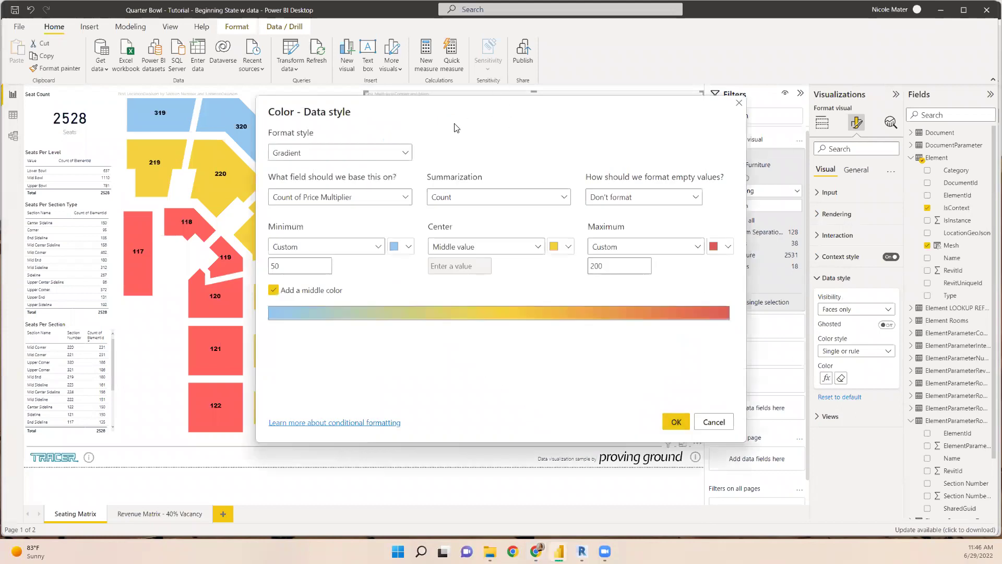
{"action": "left_click", "coordinate": [383, 197]}
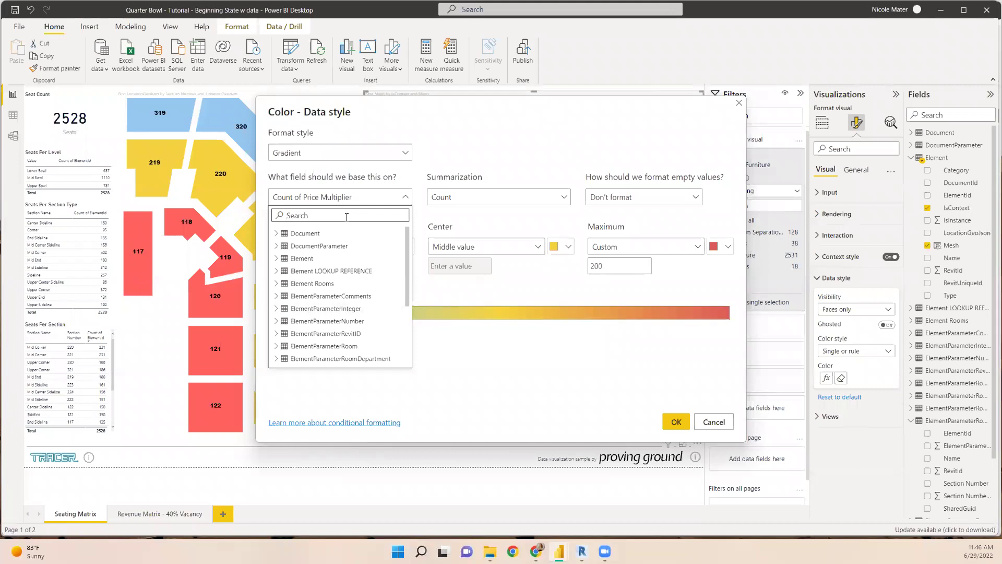
{"action": "type", "text": "price"}
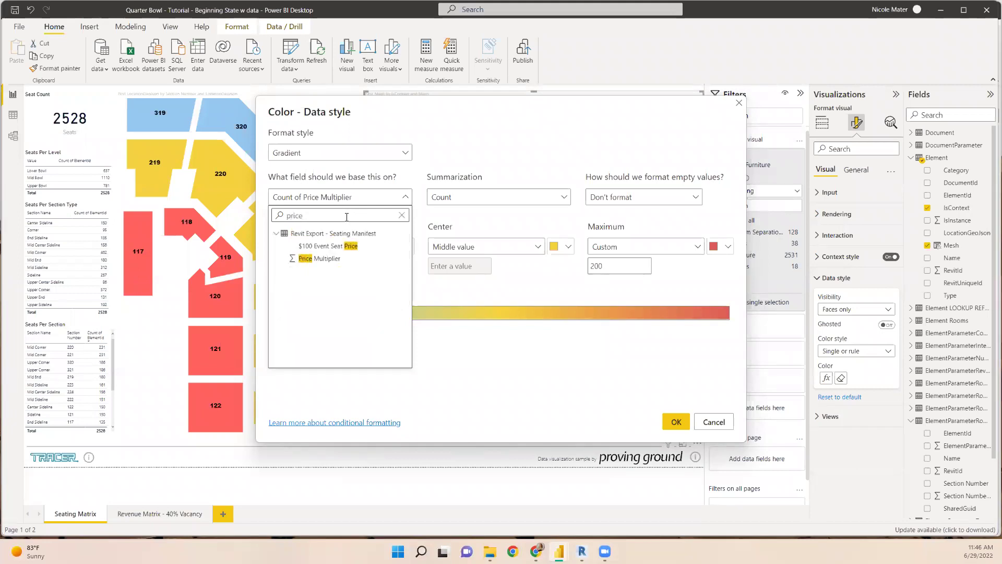
{"action": "left_click", "coordinate": [323, 246]}
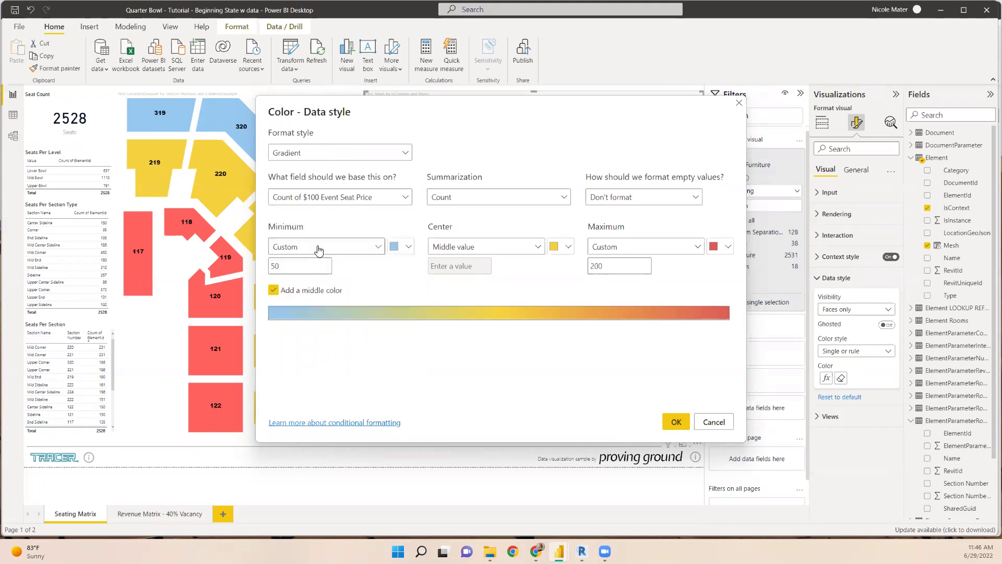
{"action": "left_click", "coordinate": [469, 198]}
{"action": "left_click", "coordinate": [476, 197]}
{"action": "left_click", "coordinate": [674, 421]}
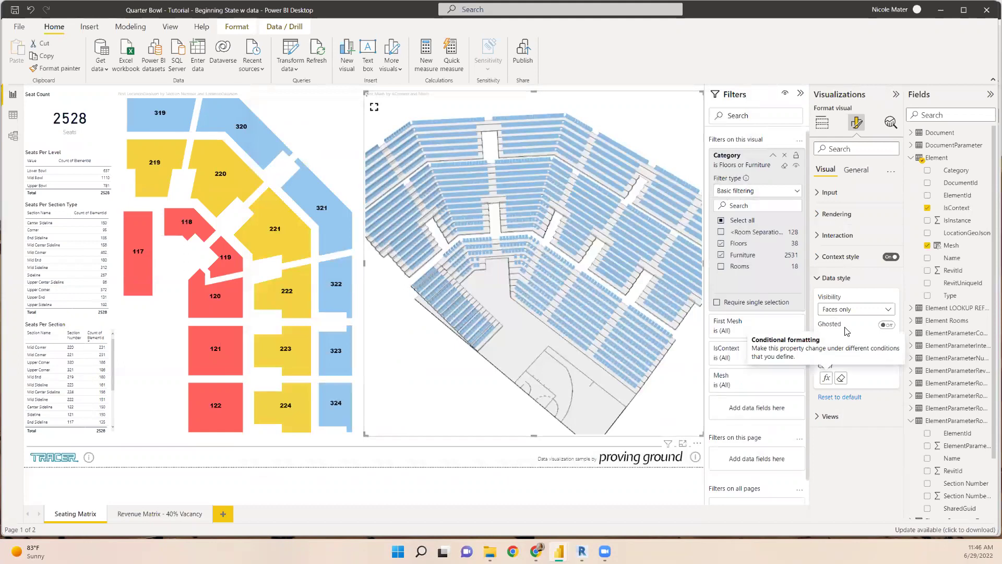
Reopen the data color's conditional formatting and retry $100 Event Seat Price as the gradient's base field
{"action": "left_click", "coordinate": [827, 381]}
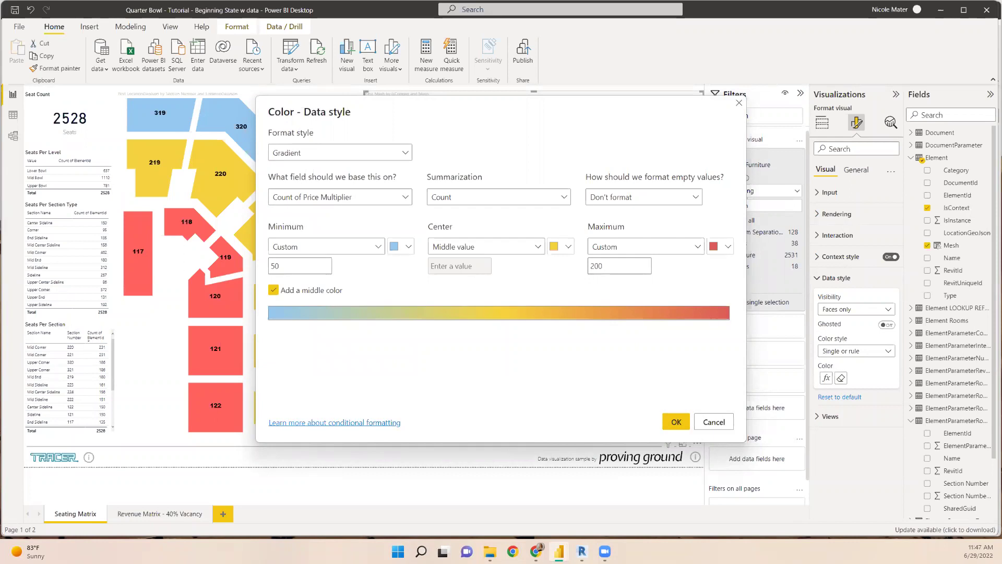
{"action": "left_click", "coordinate": [345, 198]}
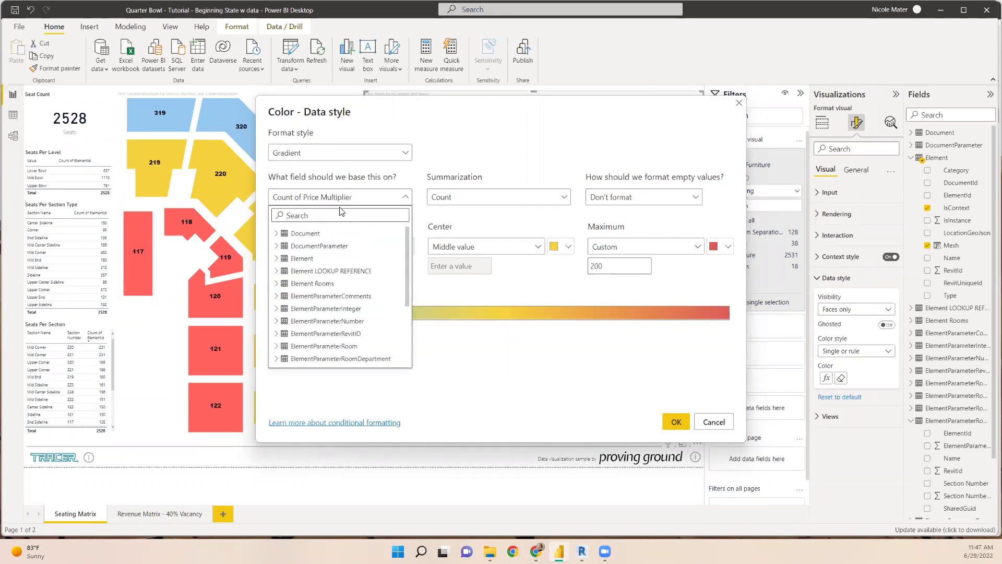
{"action": "left_click", "coordinate": [360, 202]}
{"action": "left_click", "coordinate": [360, 198]}
{"action": "type", "text": "pric"}
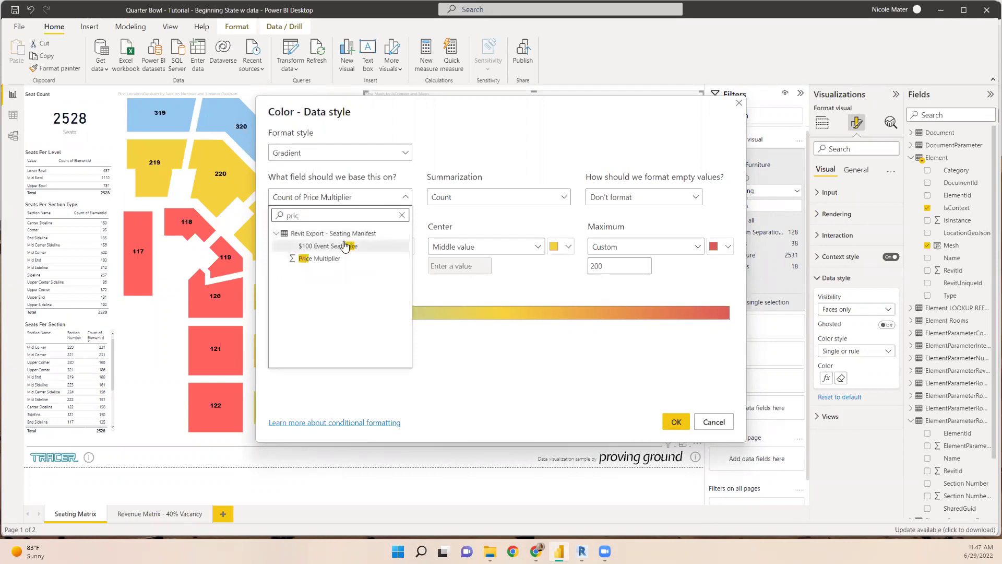
{"action": "left_click", "coordinate": [345, 246]}
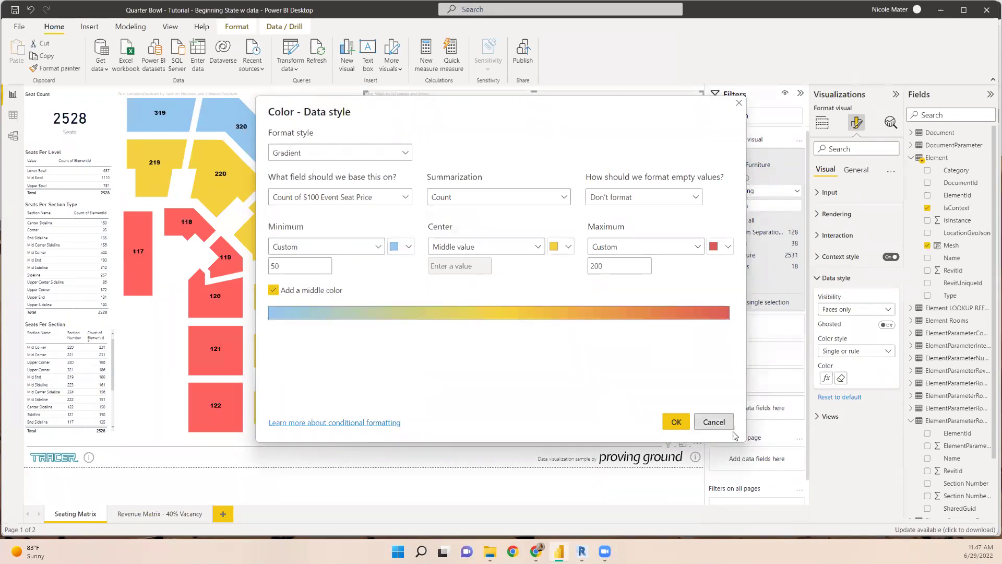
{"action": "left_click", "coordinate": [675, 421]}
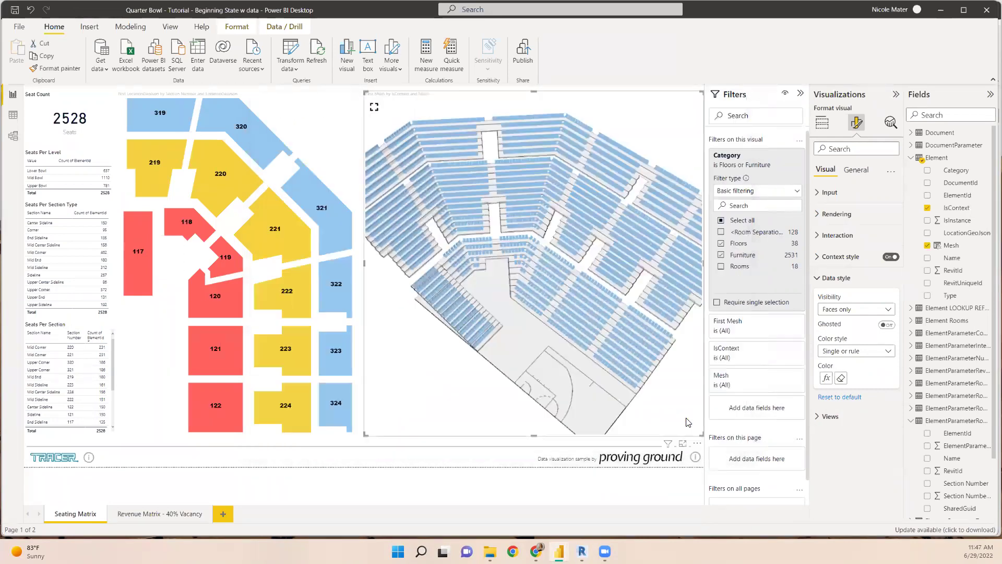
Base the data color gradient on the Sum of Price Multiplier field again
{"action": "left_click", "coordinate": [826, 380]}
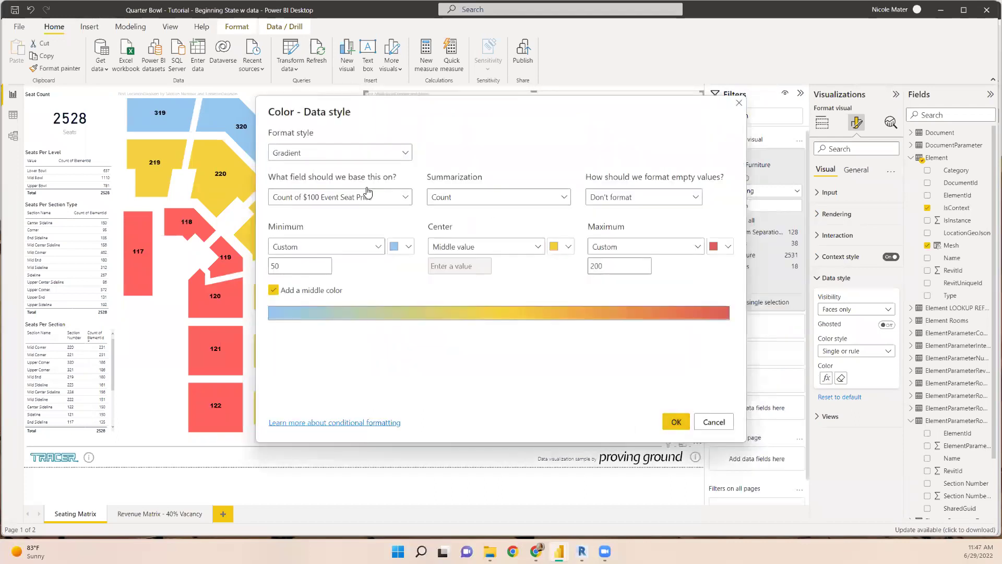
{"action": "left_click", "coordinate": [372, 201]}
{"action": "type", "text": "price"}
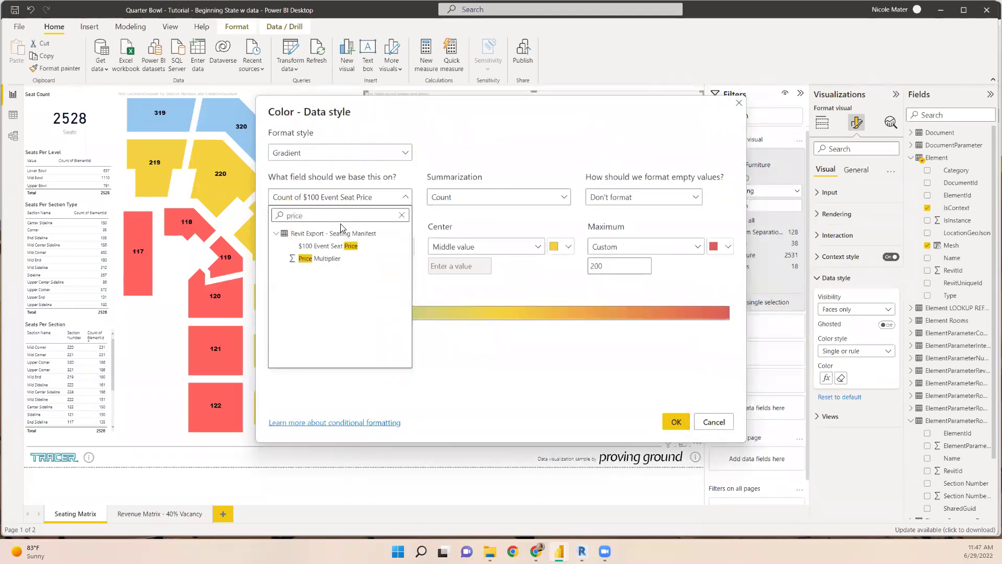
{"action": "left_click", "coordinate": [320, 258]}
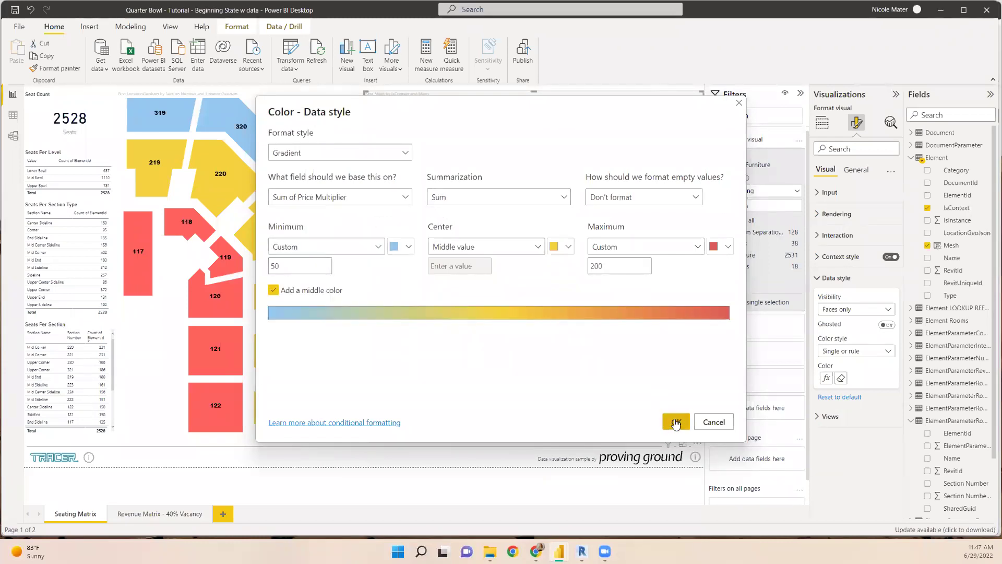
Rescale the gradient's custom minimum and maximum values to the price multiplier range and apply the formatting
{"action": "double_click", "coordinate": [290, 268]}
{"action": "double_click", "coordinate": [604, 258]}
{"action": "type", "text": "1"}
{"action": "left_click", "coordinate": [636, 248]}
{"action": "left_click", "coordinate": [633, 263]}
{"action": "left_click", "coordinate": [323, 247]}
{"action": "left_click", "coordinate": [320, 264]}
{"action": "left_click", "coordinate": [676, 421]}
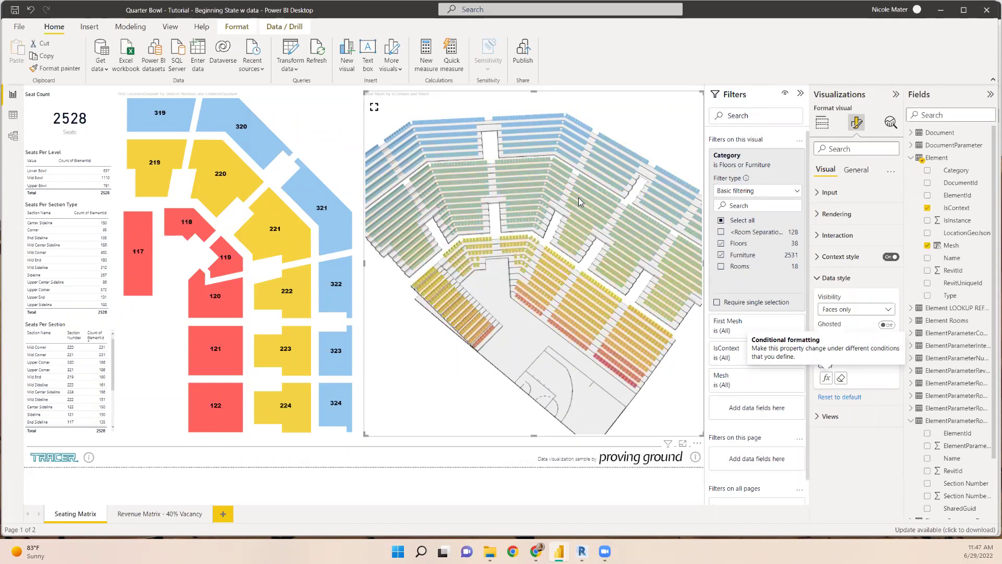
Add $100 Event Seat Price from the Revit Export - Seating Manifest table to the geometry visual's tooltips and check it on the seats
{"action": "left_click_drag", "start_coordinate": [609, 321], "coordinate": [589, 297]}
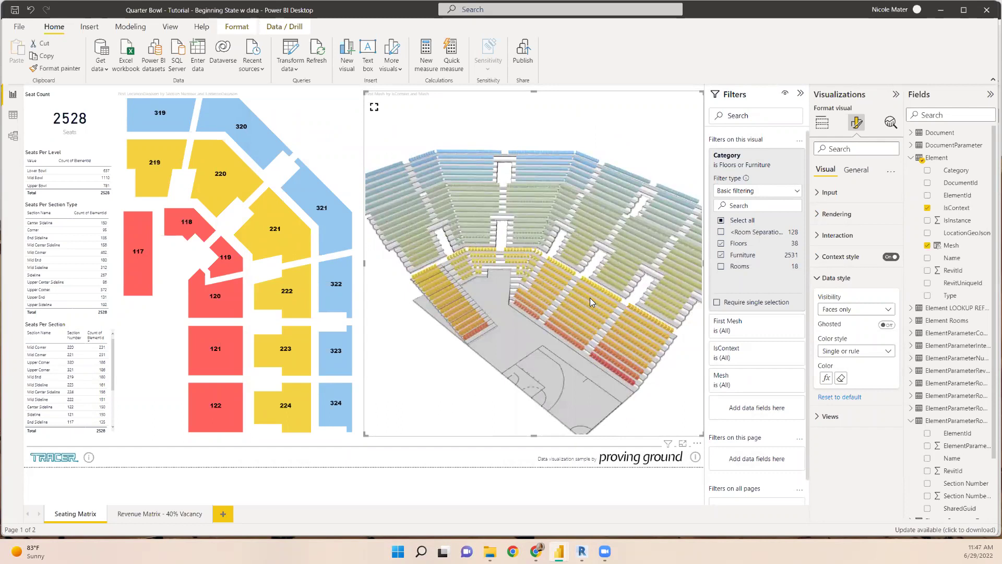
{"action": "scroll", "coordinate": [569, 317], "scroll_direction": "up", "scroll_amount": 2}
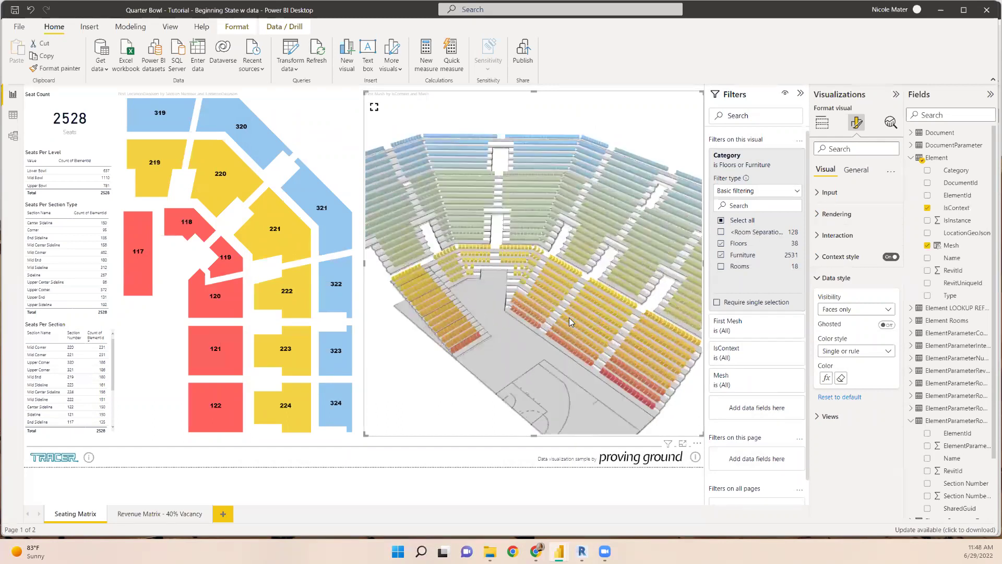
{"action": "left_click_drag", "start_coordinate": [539, 320], "coordinate": [569, 255]}
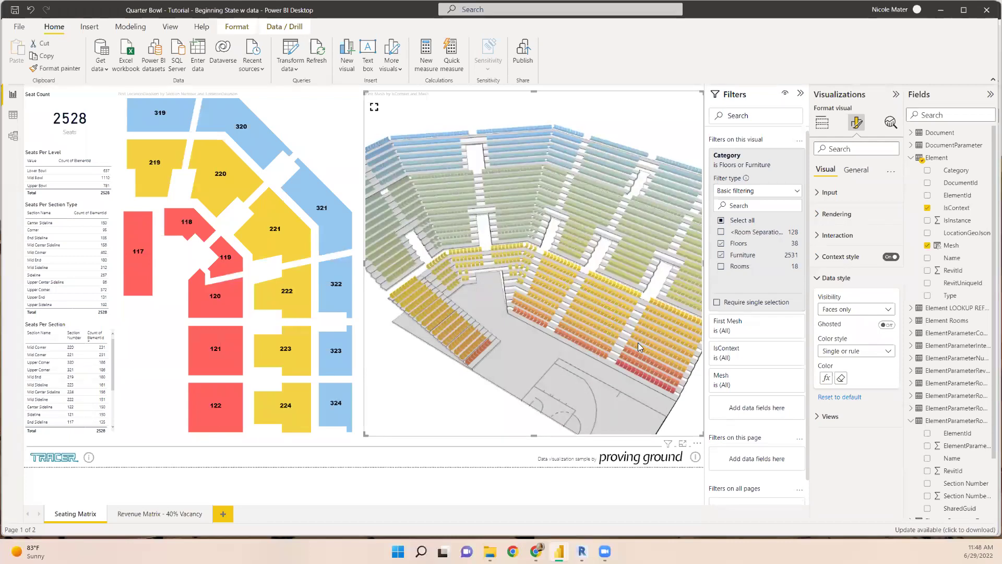
{"action": "left_click", "coordinate": [818, 279]}
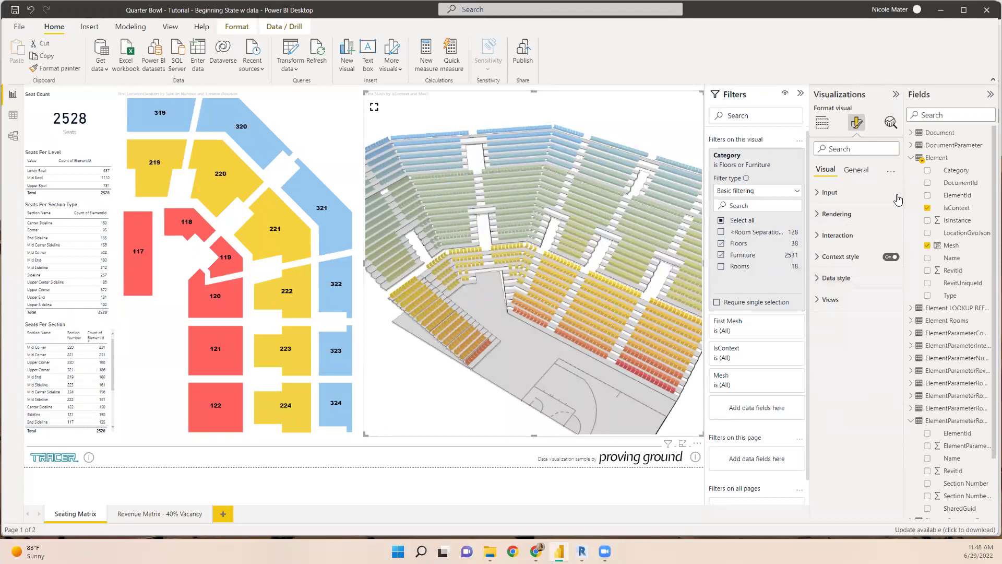
{"action": "scroll", "coordinate": [937, 335], "scroll_direction": "down", "scroll_amount": 3}
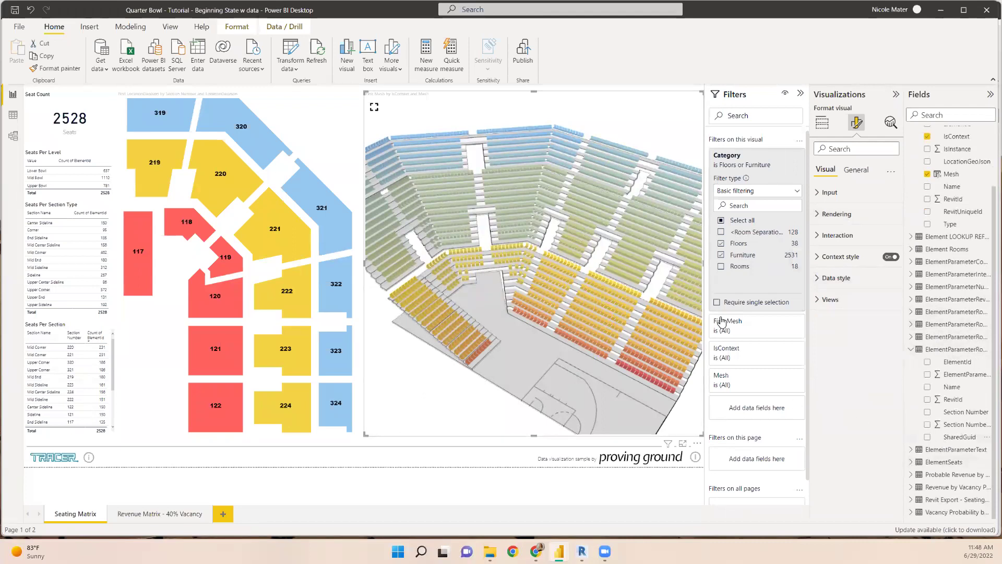
{"action": "scroll", "coordinate": [752, 313], "scroll_direction": "down", "scroll_amount": 1}
{"action": "left_click", "coordinate": [822, 122]}
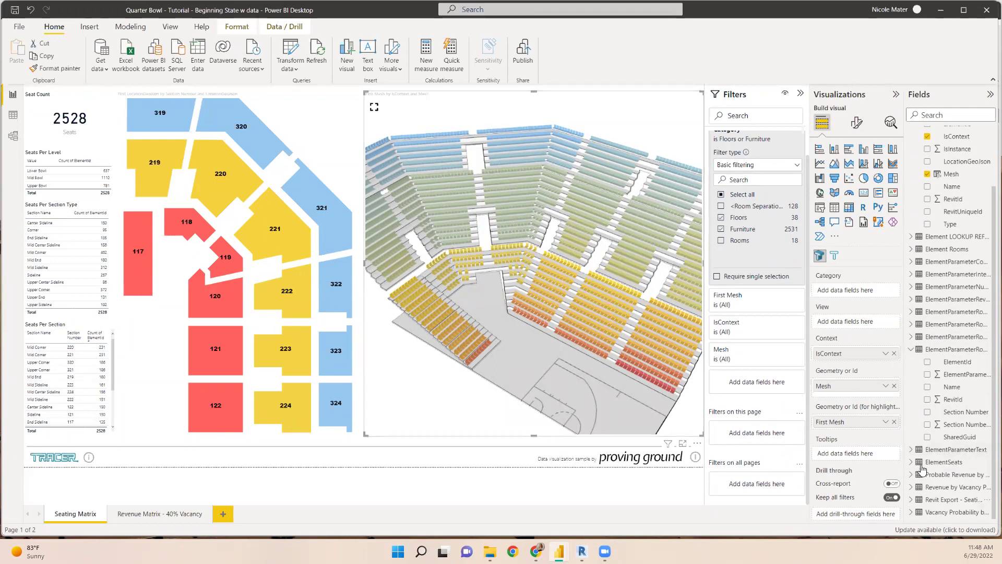
{"action": "left_click", "coordinate": [911, 499]}
{"action": "scroll", "coordinate": [965, 396], "scroll_direction": "down", "scroll_amount": 3}
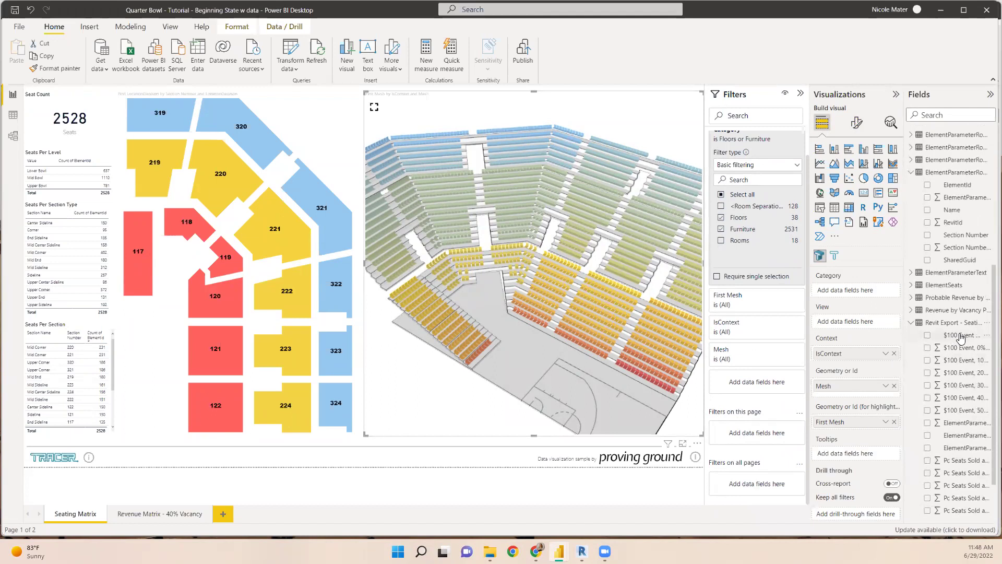
{"action": "left_click_drag", "start_coordinate": [965, 337], "coordinate": [867, 454]}
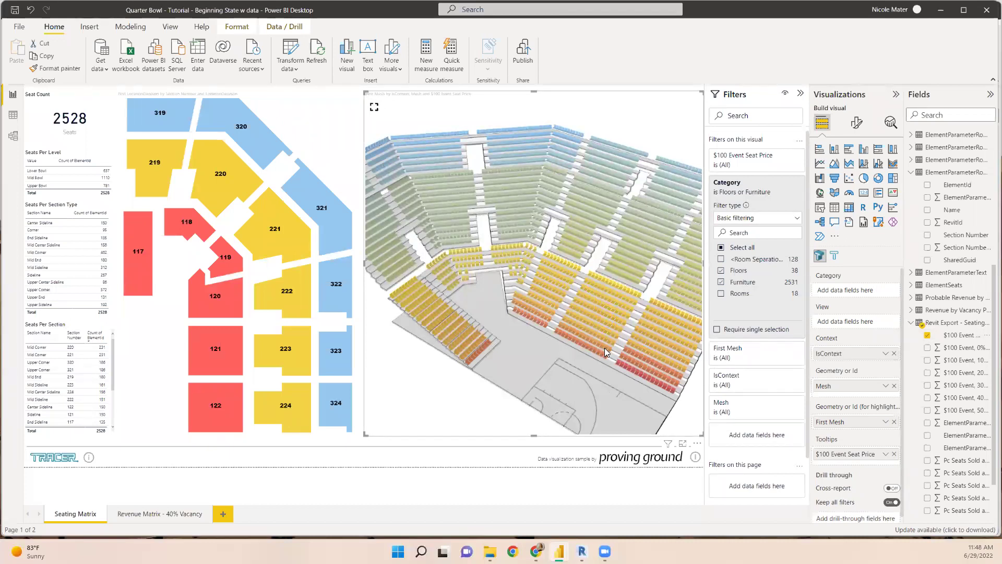
{"action": "mouse_move", "coordinate": [625, 364]}
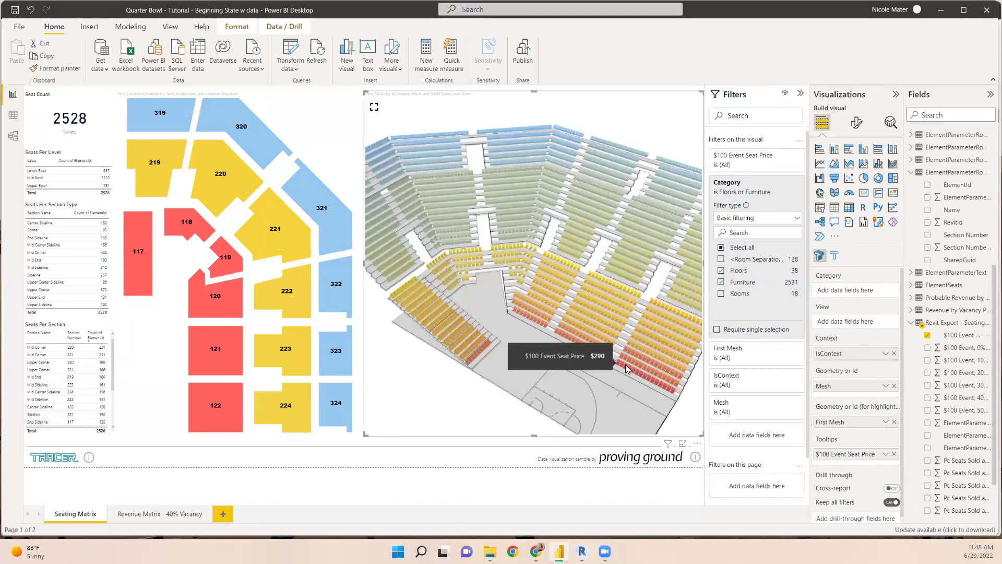
{"action": "mouse_move", "coordinate": [612, 313]}
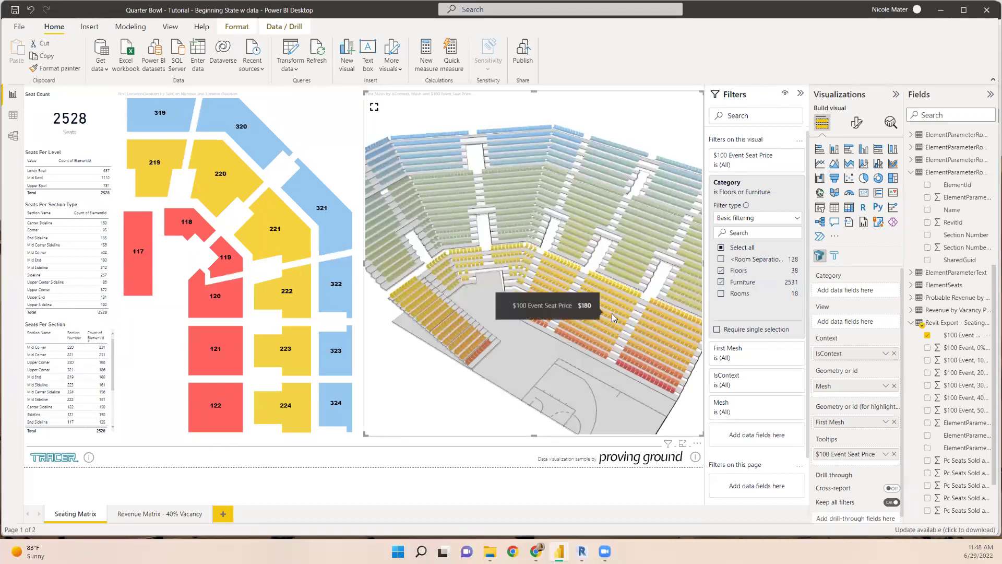
Add the Section:Row field to the geometry visual's tooltips above $100 Event Seat Price and check it on a seat
{"action": "left_click", "coordinate": [911, 286]}
{"action": "scroll", "coordinate": [913, 174], "scroll_direction": "up", "scroll_amount": 2}
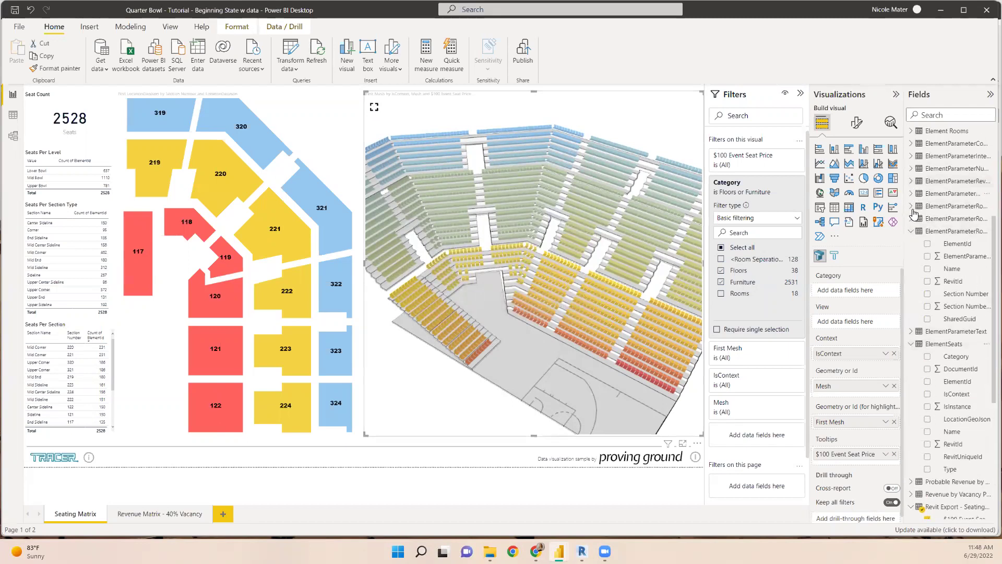
{"action": "left_click", "coordinate": [912, 219]}
{"action": "scroll", "coordinate": [939, 353], "scroll_direction": "down", "scroll_amount": 6}
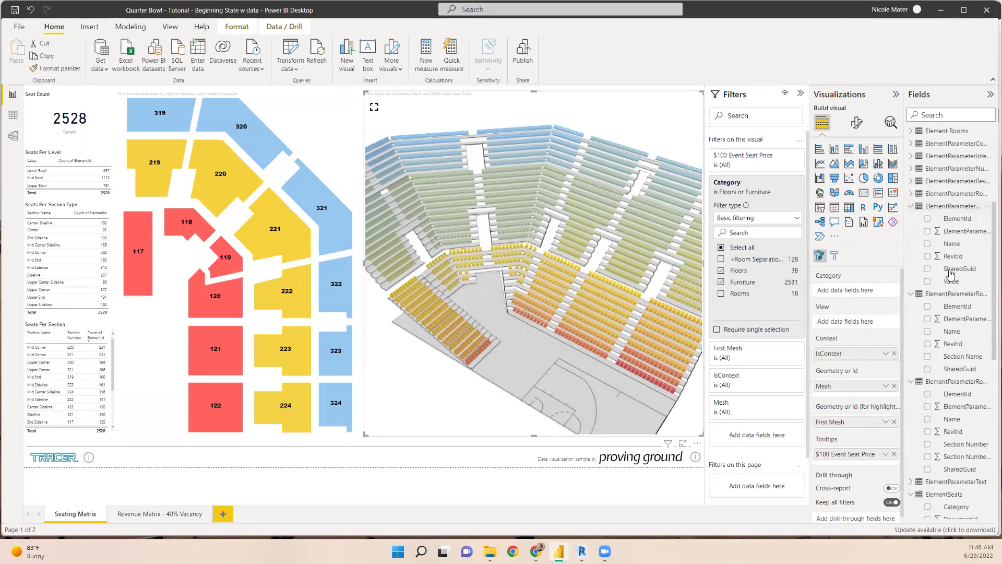
{"action": "scroll", "coordinate": [941, 353], "scroll_direction": "down", "scroll_amount": 1}
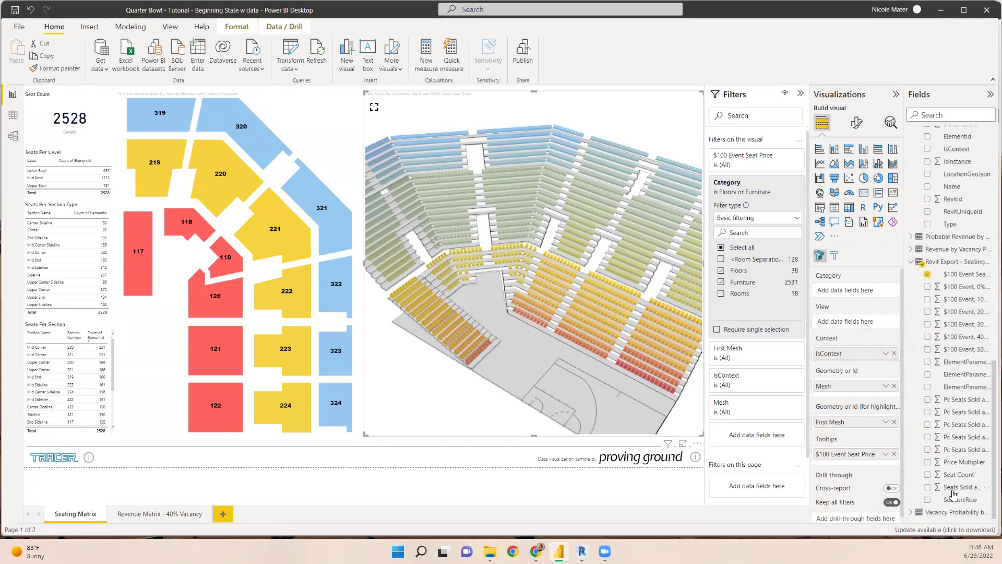
{"action": "left_click_drag", "start_coordinate": [956, 500], "coordinate": [862, 453]}
{"action": "mouse_move", "coordinate": [591, 275]}
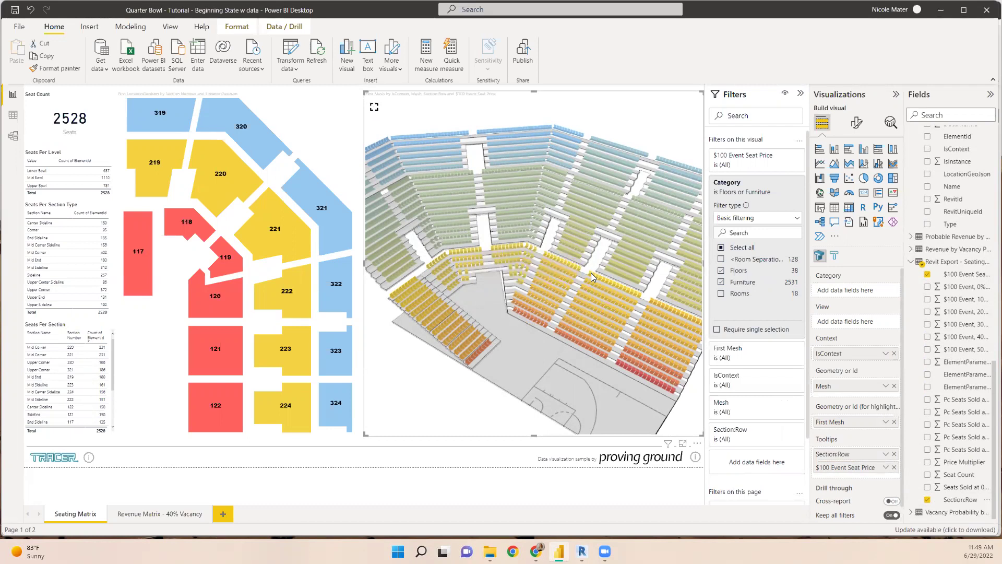
{"action": "scroll", "coordinate": [591, 273], "scroll_direction": "up", "scroll_amount": 3}
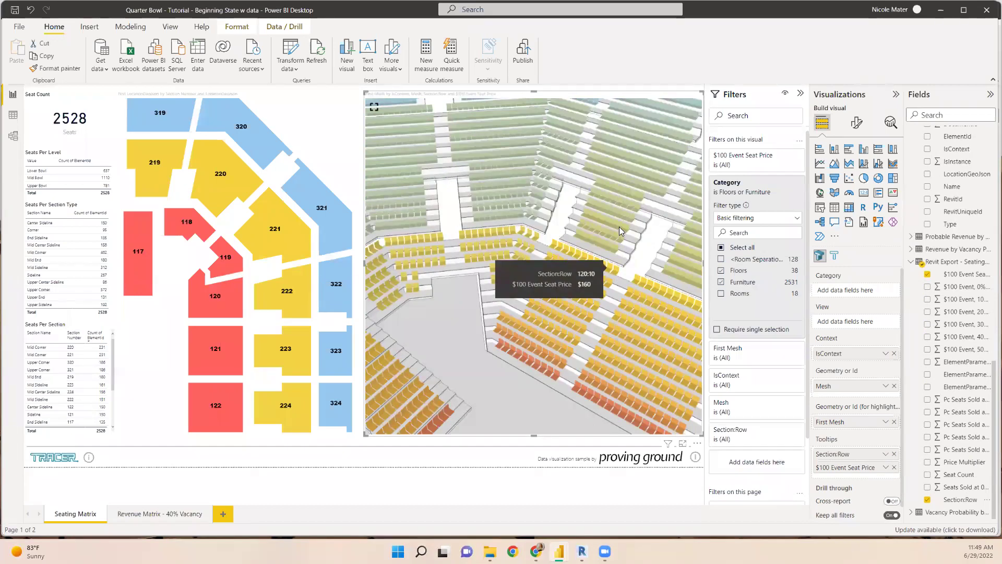
Inspect the price-colored seats across the whole seating bowl and collapse the Revit Export - Seating Manifest table's fields
{"action": "mouse_move", "coordinate": [627, 216]}
{"action": "mouse_move", "coordinate": [566, 333]}
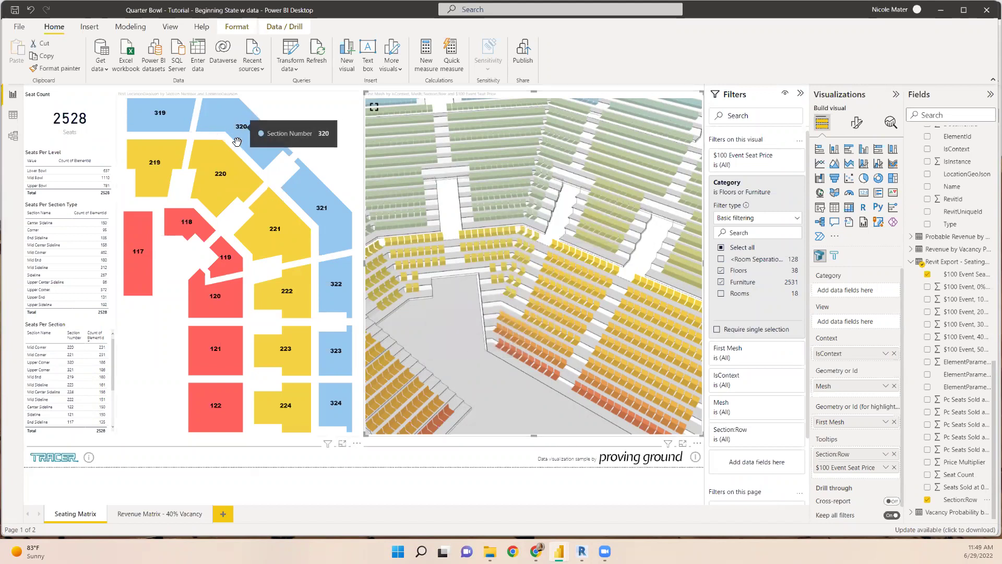
{"action": "left_click_drag", "start_coordinate": [550, 298], "coordinate": [471, 321]}
{"action": "left_click_drag", "start_coordinate": [549, 271], "coordinate": [575, 264]}
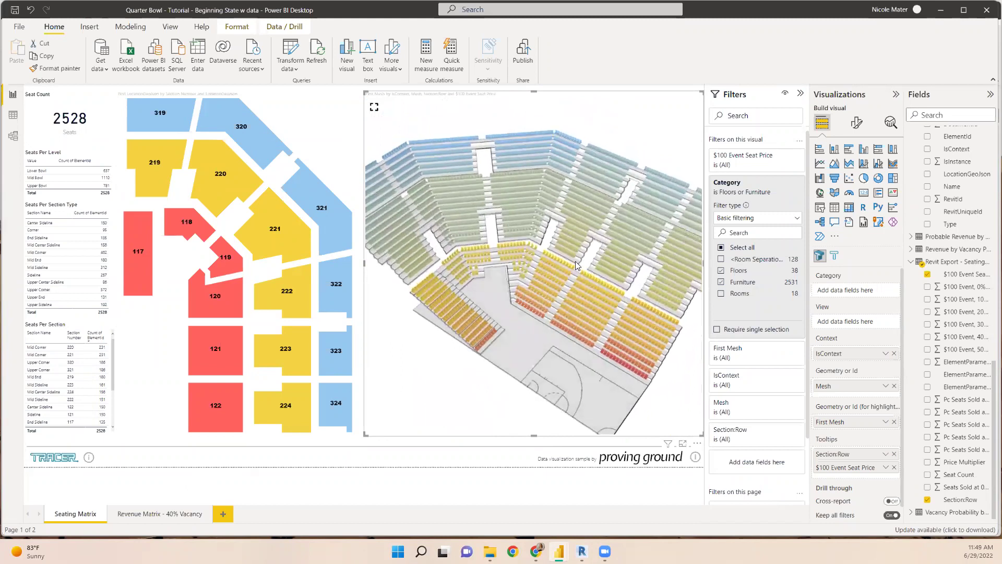
{"action": "scroll", "coordinate": [572, 260], "scroll_direction": "down", "scroll_amount": 2}
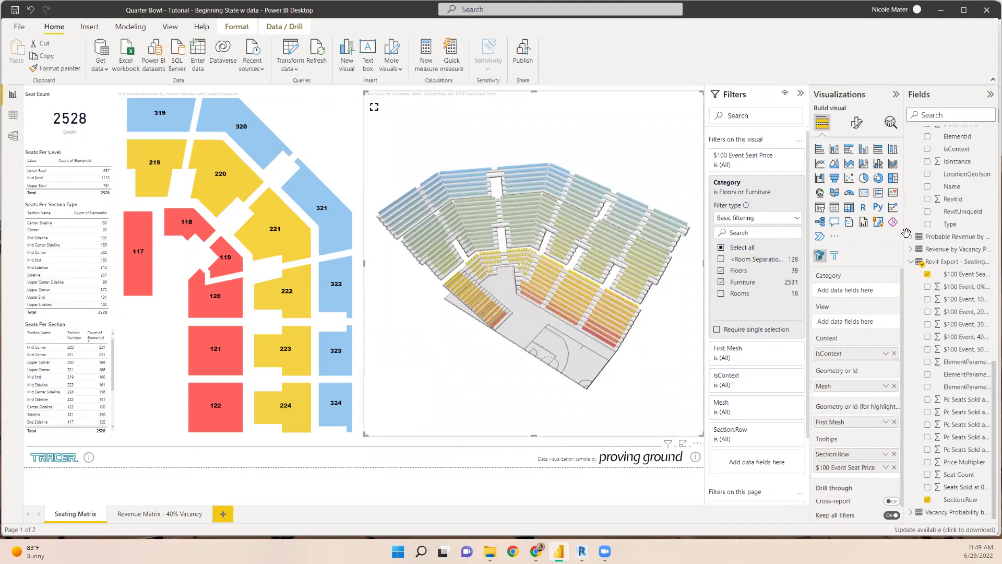
{"action": "left_click", "coordinate": [911, 262]}
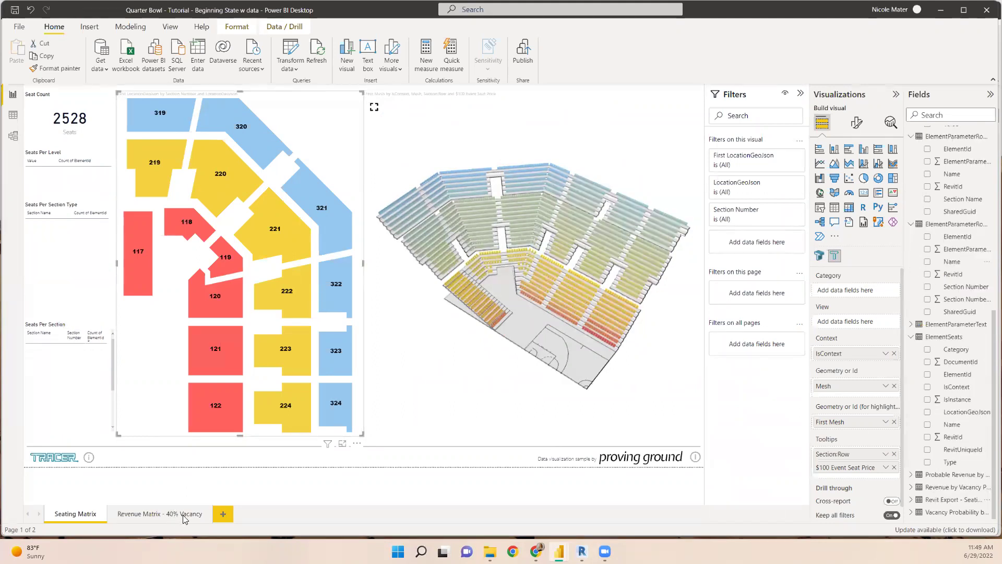
Open the Revenue Matrix - 40% Vacancy page, select its 3D seating visual and check a section 120 seat's tooltip
{"action": "left_click", "coordinate": [162, 516]}
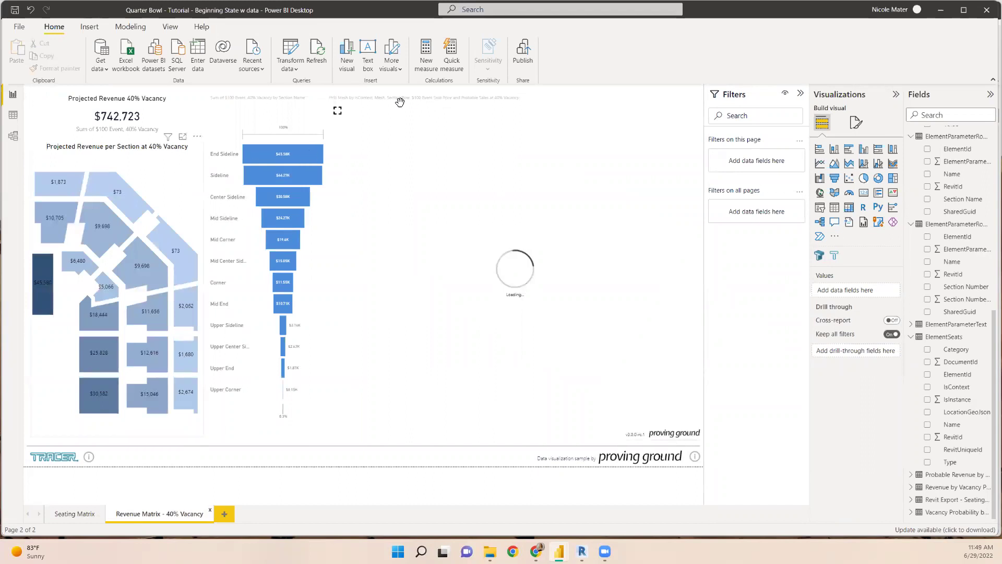
{"action": "left_click_drag", "start_coordinate": [575, 317], "coordinate": [416, 331]}
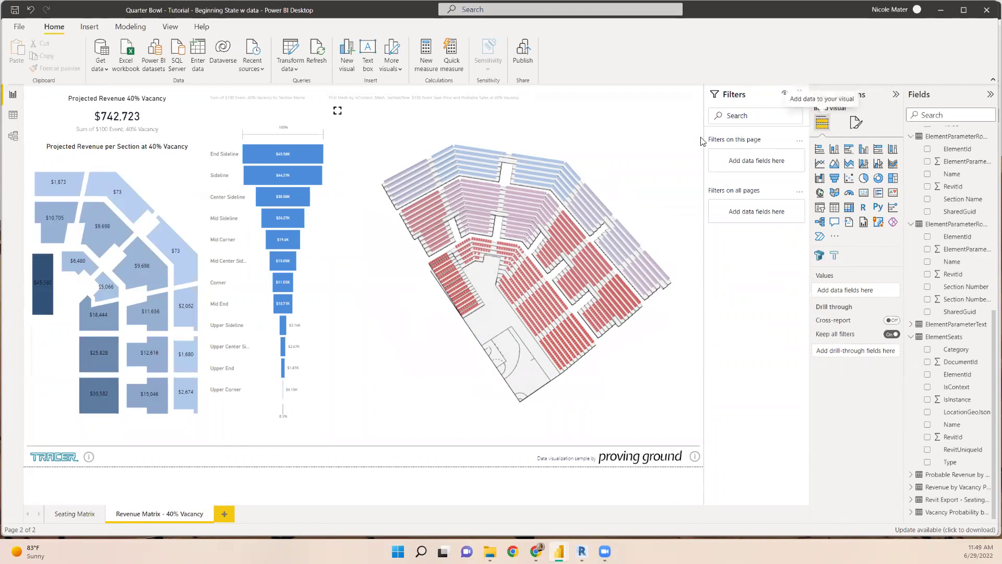
{"action": "left_click", "coordinate": [571, 190]}
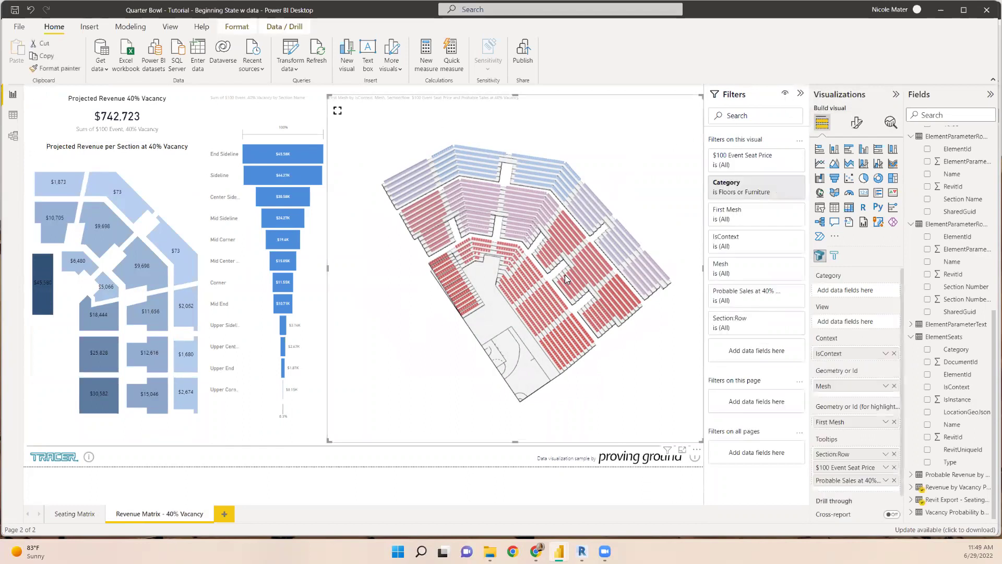
{"action": "scroll", "coordinate": [524, 285], "scroll_direction": "up", "scroll_amount": 5}
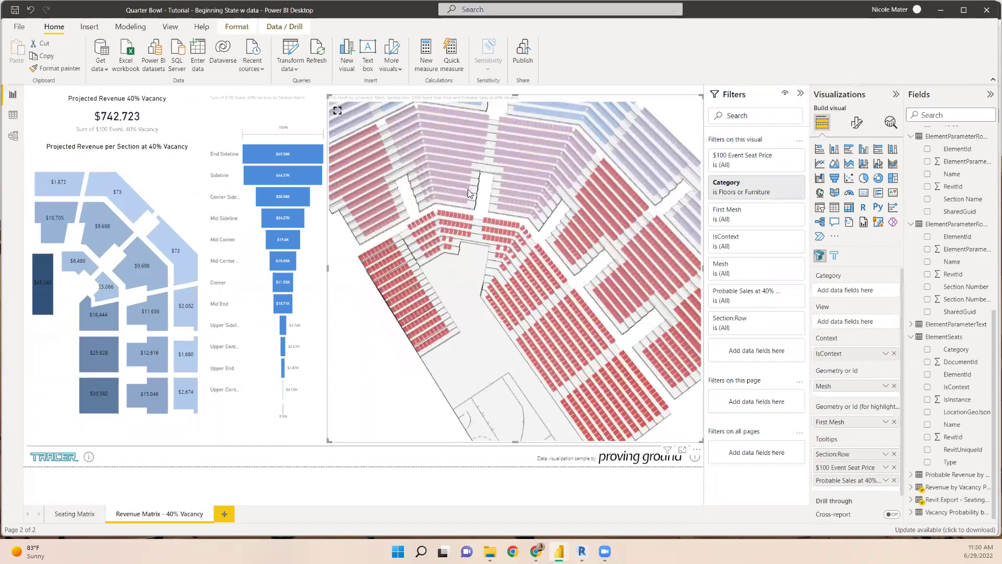
{"action": "scroll", "coordinate": [524, 285], "scroll_direction": "up", "scroll_amount": 2}
{"action": "mouse_move", "coordinate": [531, 284]}
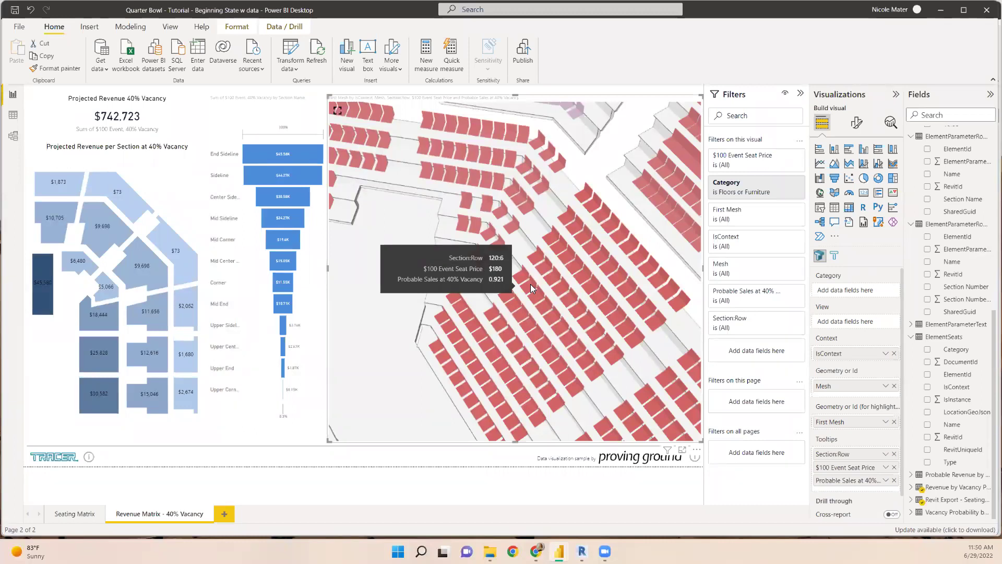
View the whole 3D seating bowl and compare the front-row seat tooltips in sections 120 and 121
{"action": "scroll", "coordinate": [530, 284], "scroll_direction": "down", "scroll_amount": 5}
{"action": "left_click_drag", "start_coordinate": [548, 365], "coordinate": [562, 296]}
{"action": "scroll", "coordinate": [561, 296], "scroll_direction": "up", "scroll_amount": 2}
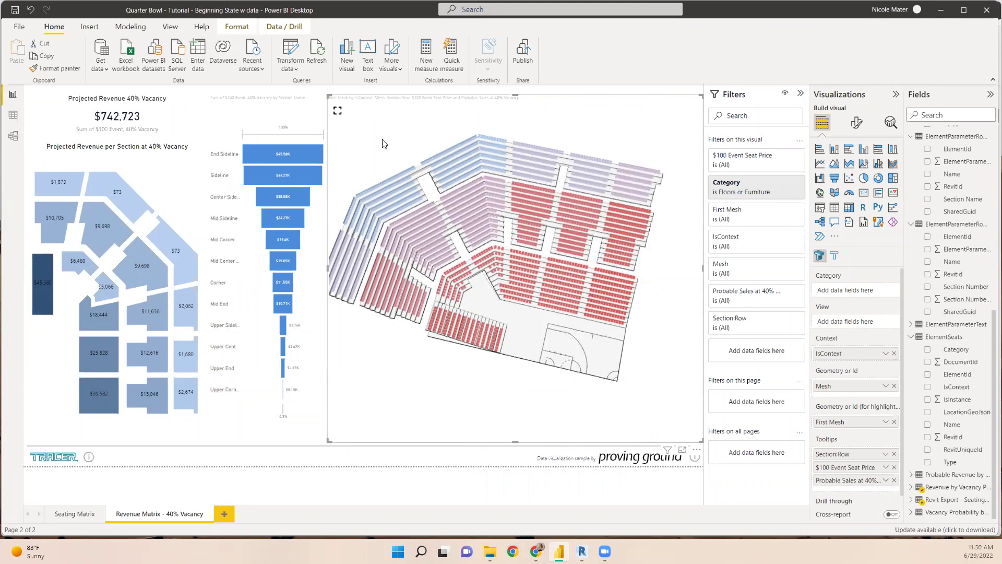
{"action": "scroll", "coordinate": [439, 150], "scroll_direction": "up", "scroll_amount": 2}
{"action": "left_click_drag", "start_coordinate": [468, 212], "coordinate": [470, 168]}
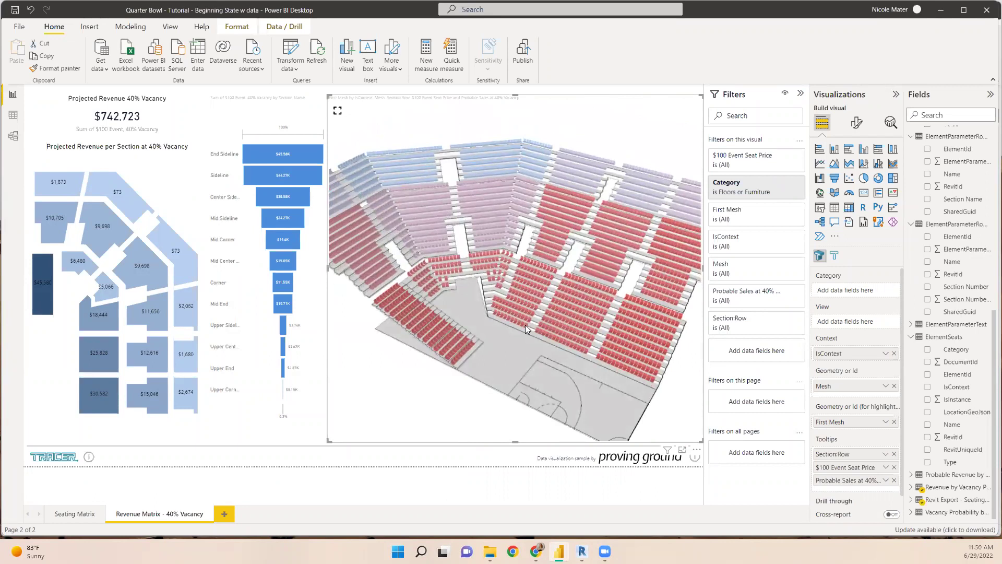
{"action": "scroll", "coordinate": [525, 324], "scroll_direction": "up", "scroll_amount": 3}
{"action": "mouse_move", "coordinate": [541, 387]}
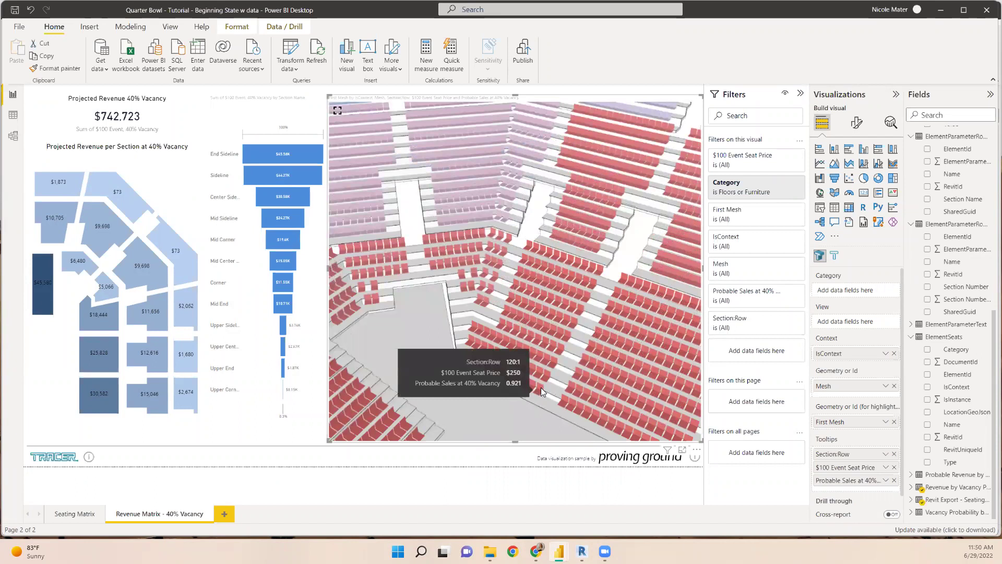
{"action": "mouse_move", "coordinate": [565, 398]}
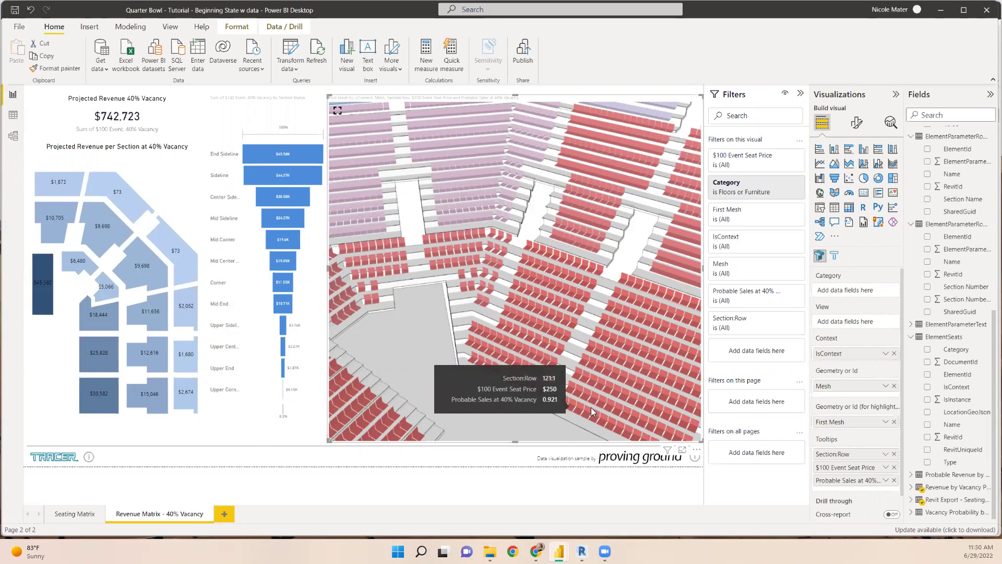
Check the price and probable sales tooltips on the upper-bowl seats of section 321 in the 3D visual
{"action": "scroll", "coordinate": [586, 406], "scroll_direction": "down", "scroll_amount": 3}
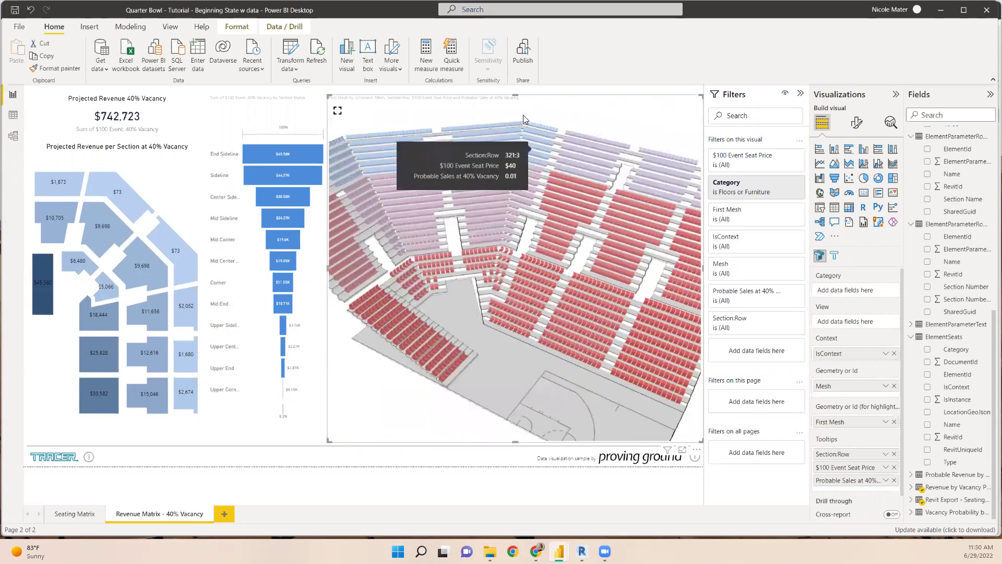
{"action": "scroll", "coordinate": [540, 184], "scroll_direction": "up", "scroll_amount": 3}
{"action": "scroll", "coordinate": [541, 184], "scroll_direction": "down", "scroll_amount": 3}
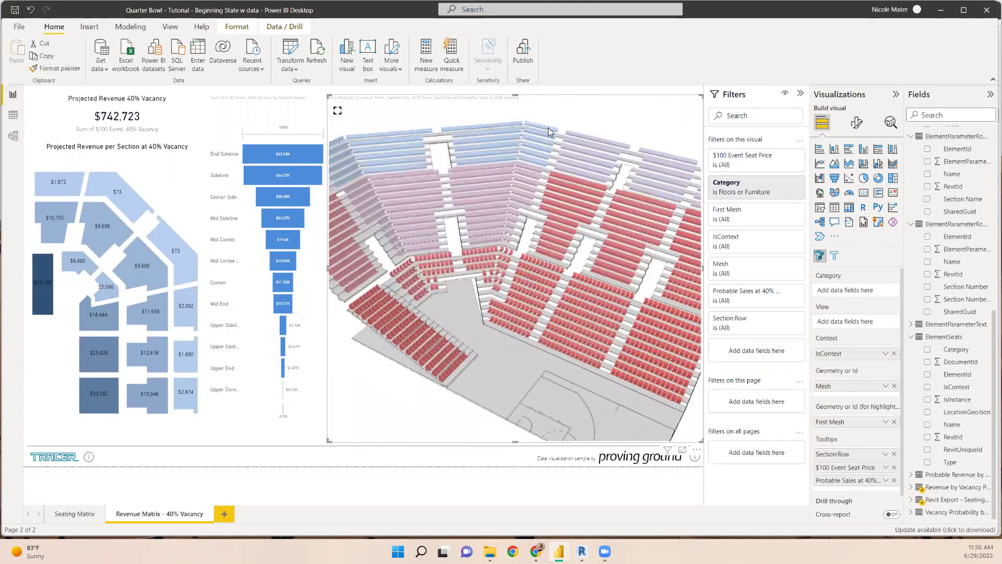
{"action": "mouse_move", "coordinate": [548, 127]}
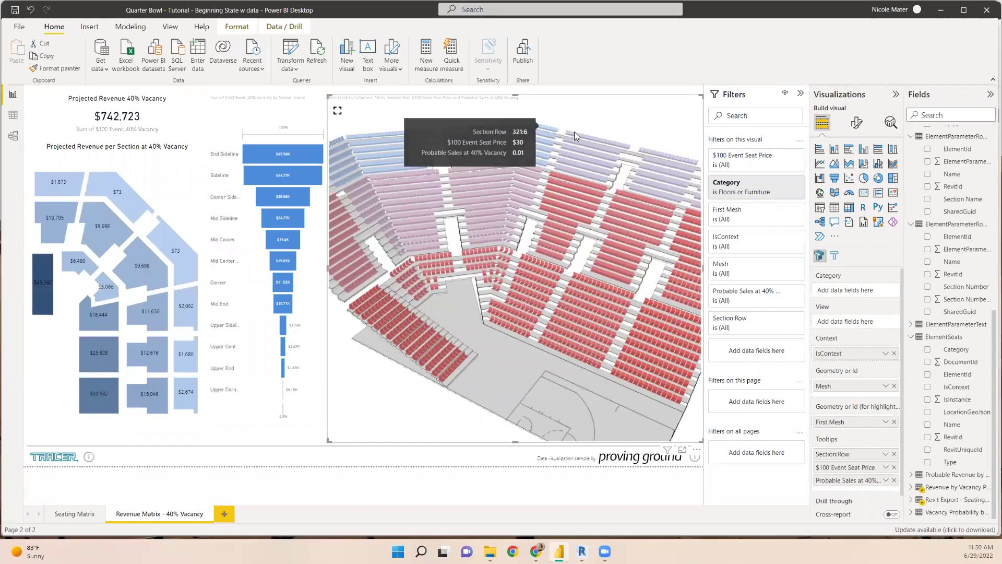
{"action": "left_click_drag", "start_coordinate": [572, 143], "coordinate": [438, 259]}
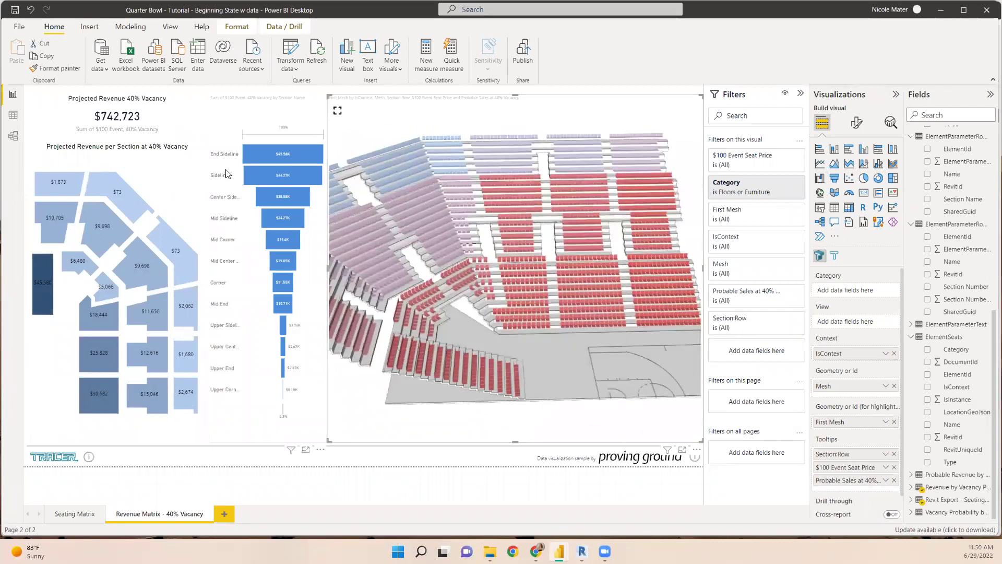
Select the Projected Revenue per Section map and check its Category field and the section 221 tooltip
{"action": "left_click", "coordinate": [120, 194]}
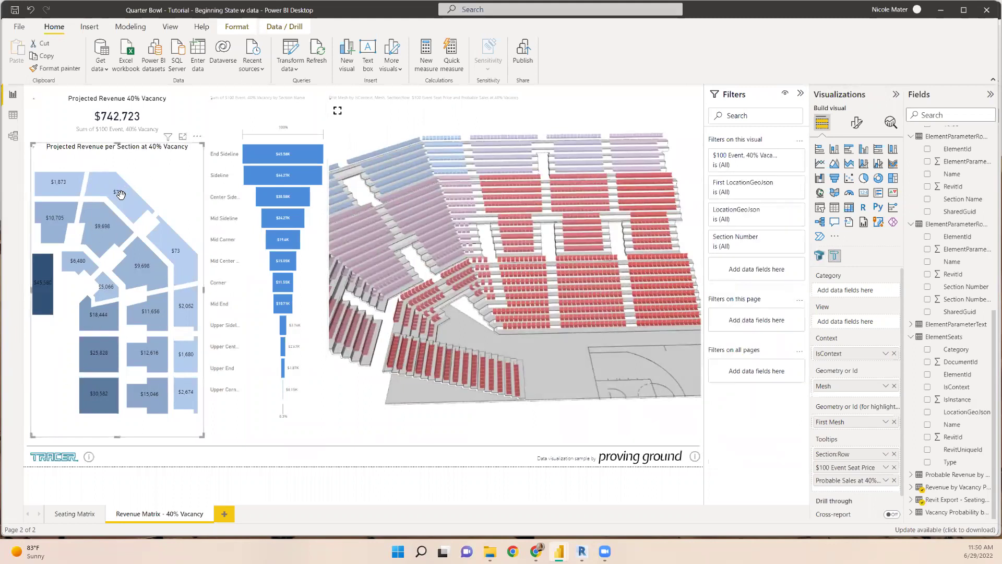
{"action": "mouse_move", "coordinate": [120, 194]}
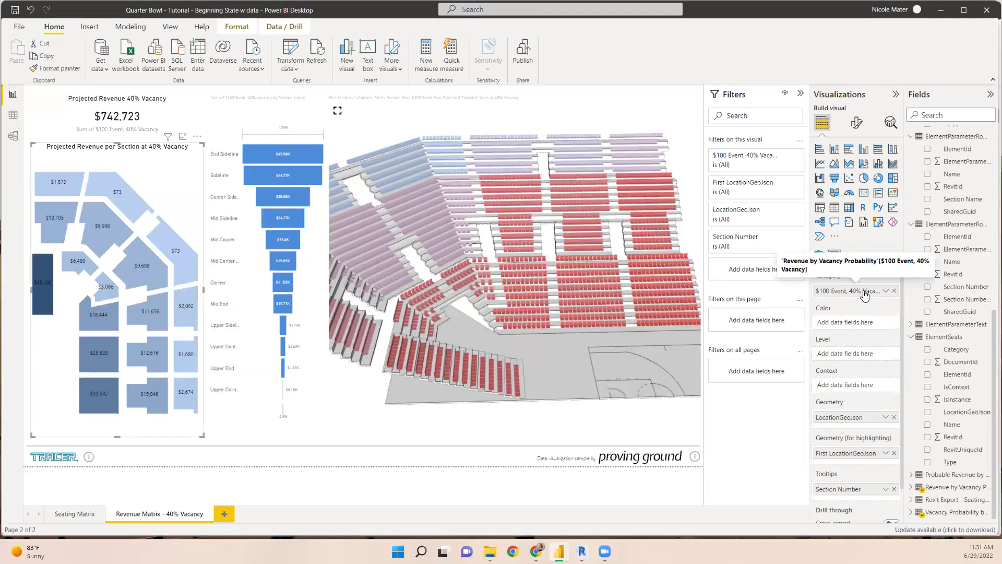
{"action": "mouse_move", "coordinate": [107, 227]}
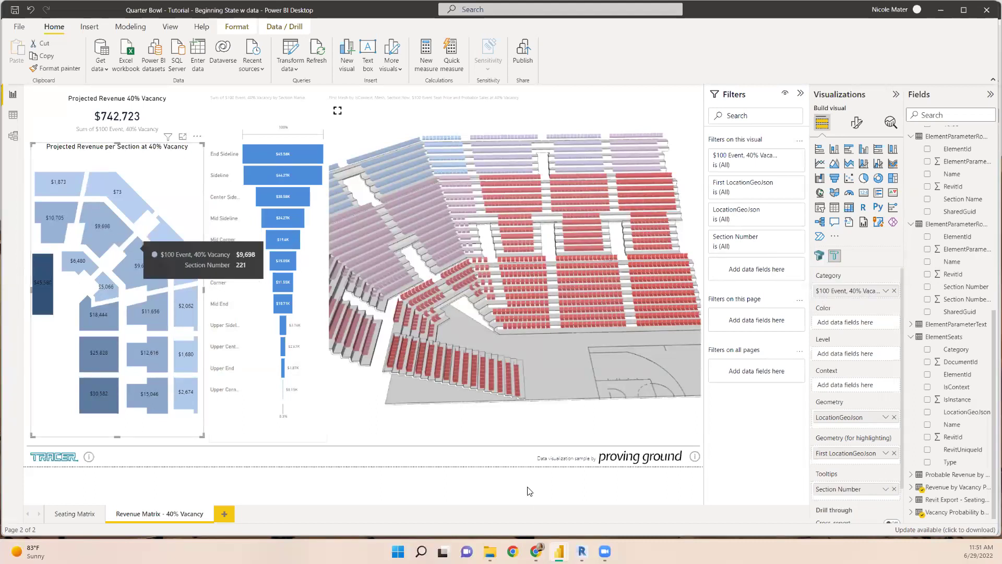
{"action": "mouse_move", "coordinate": [133, 264]}
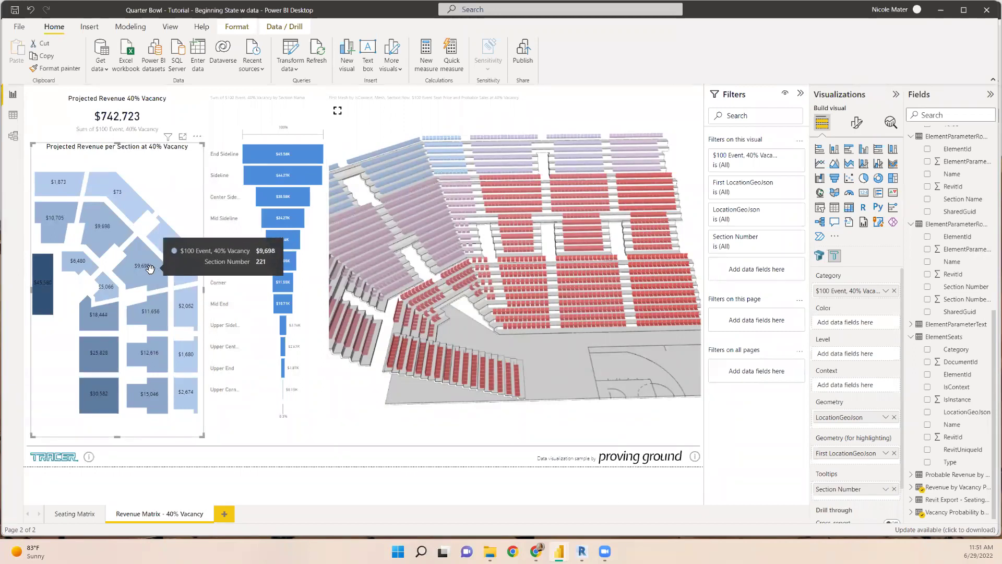
{"action": "mouse_move", "coordinate": [153, 313]}
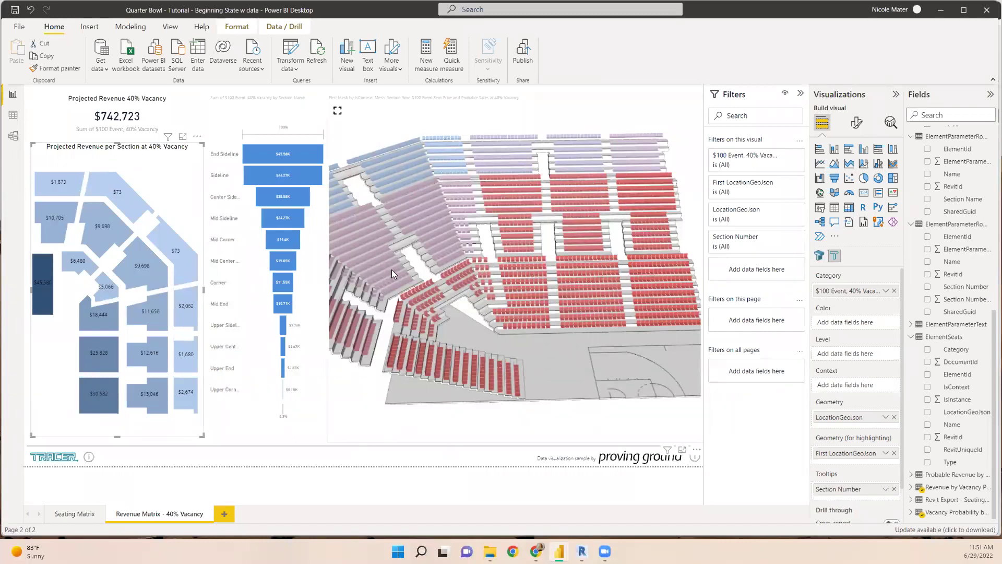
{"action": "mouse_move", "coordinate": [392, 273]}
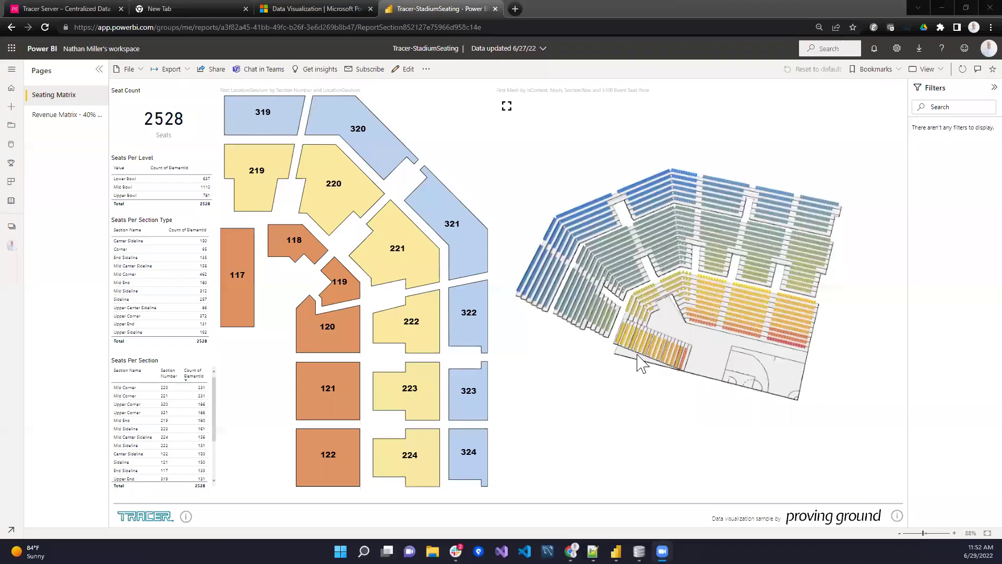
Examine the 3D seating visual in the published Tracer-StadiumSeating web report from several angles
{"action": "left_click_drag", "start_coordinate": [689, 310], "coordinate": [678, 301]}
{"action": "scroll", "coordinate": [678, 302], "scroll_direction": "up", "scroll_amount": 5}
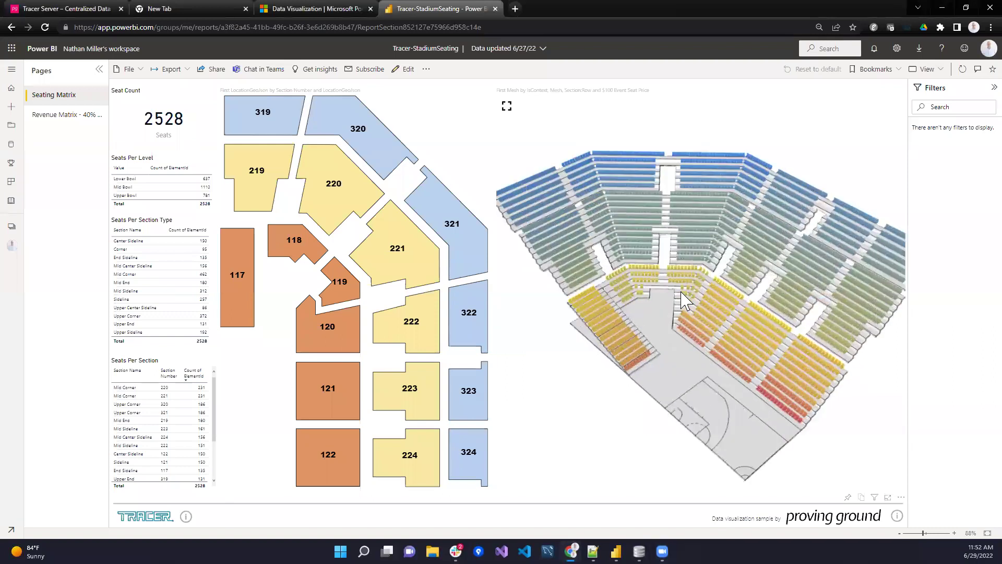
{"action": "left_click_drag", "start_coordinate": [702, 287], "coordinate": [431, 156]}
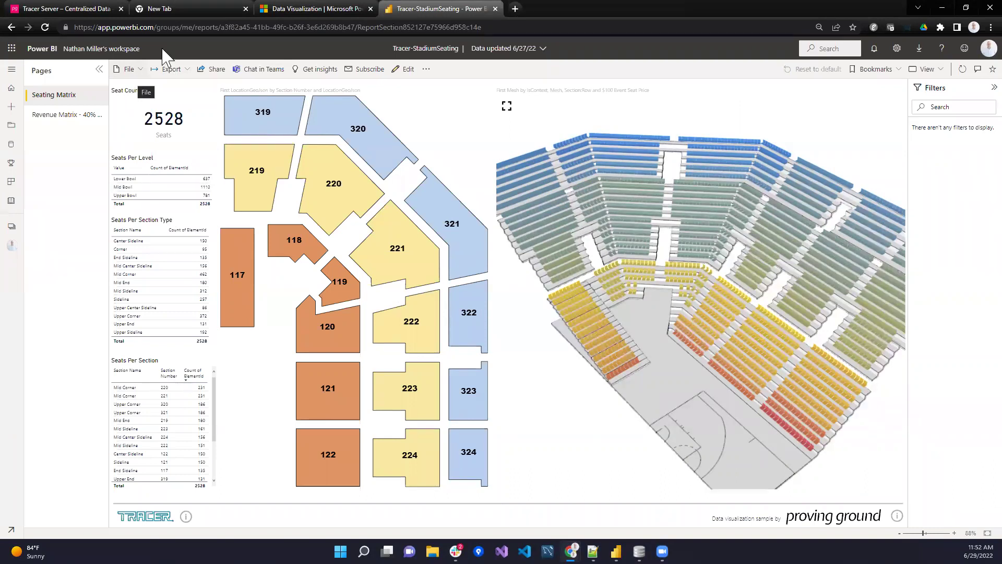
{"action": "left_click_drag", "start_coordinate": [629, 279], "coordinate": [548, 209]}
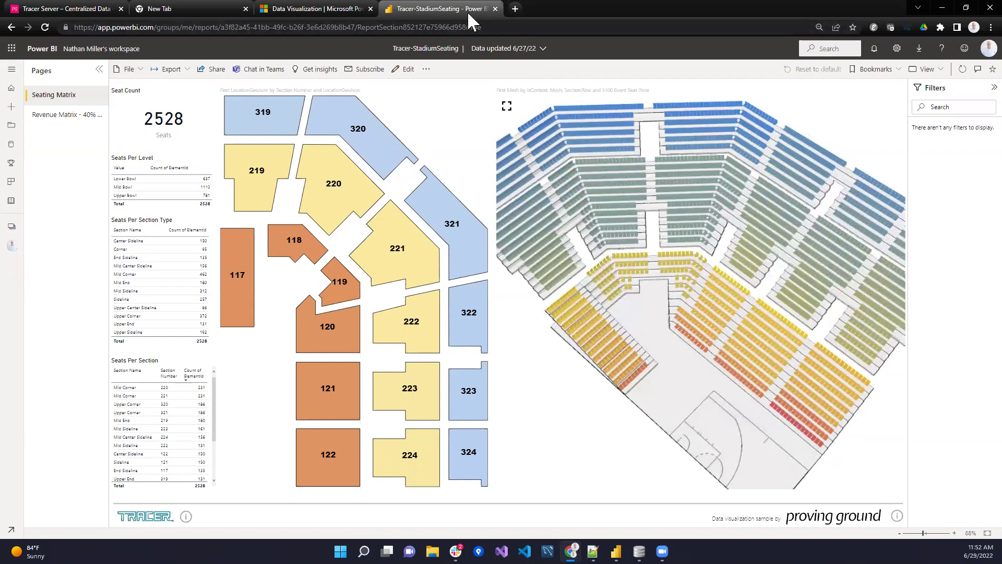
{"action": "scroll", "coordinate": [697, 301], "scroll_direction": "down", "scroll_amount": 5}
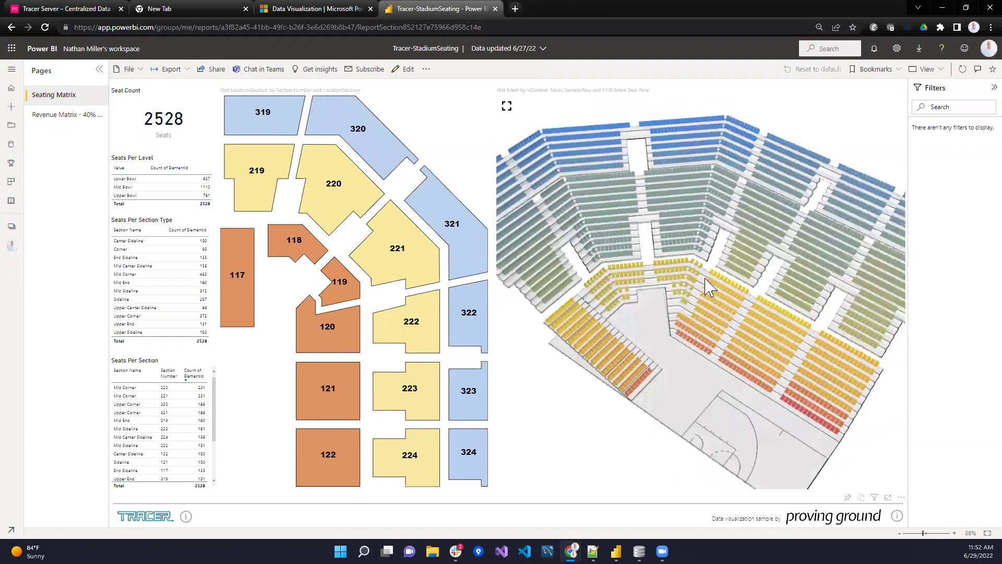
{"action": "scroll", "coordinate": [714, 279], "scroll_direction": "up", "scroll_amount": 3}
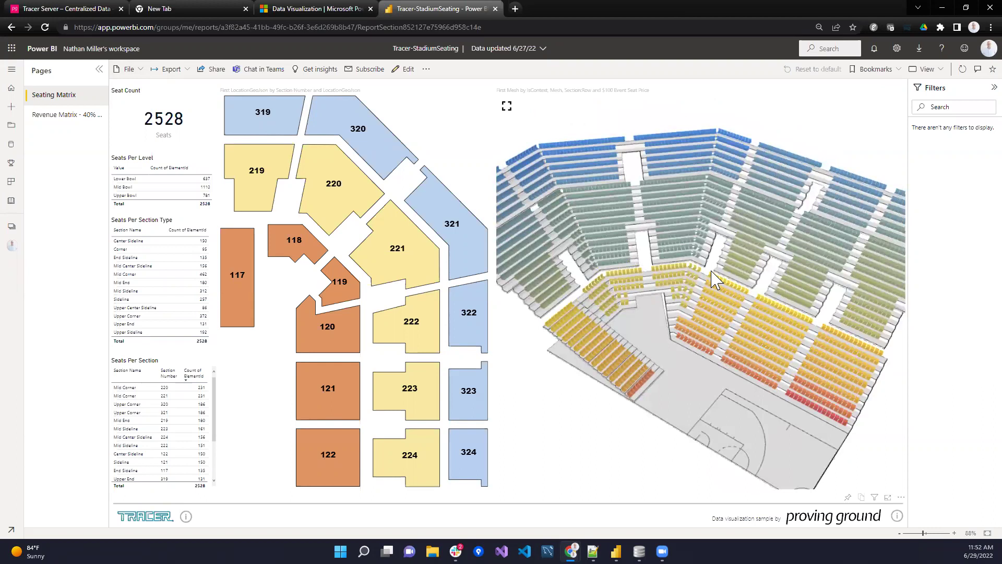
{"action": "left_click_drag", "start_coordinate": [715, 280], "coordinate": [713, 300]}
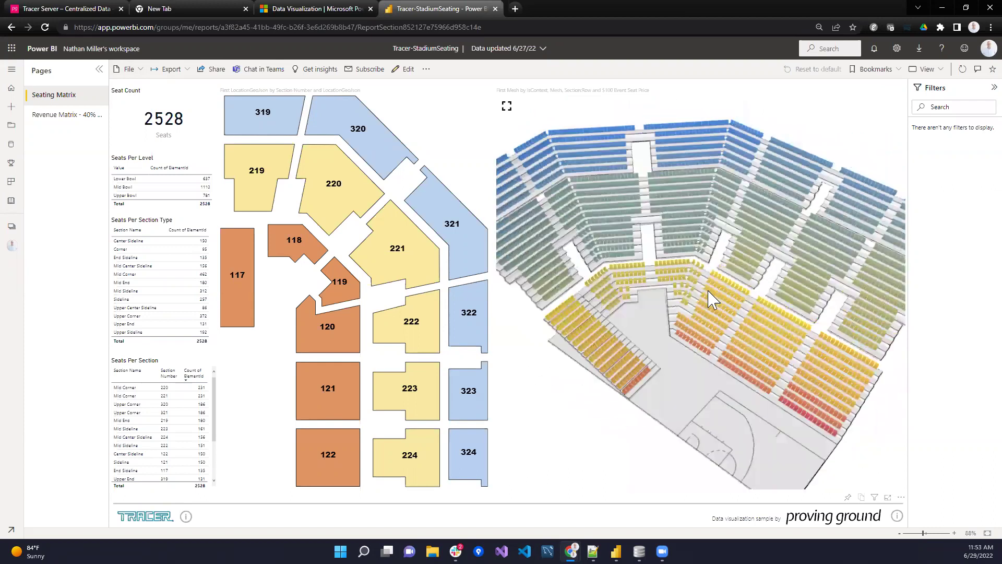
{"action": "mouse_move", "coordinate": [711, 301]}
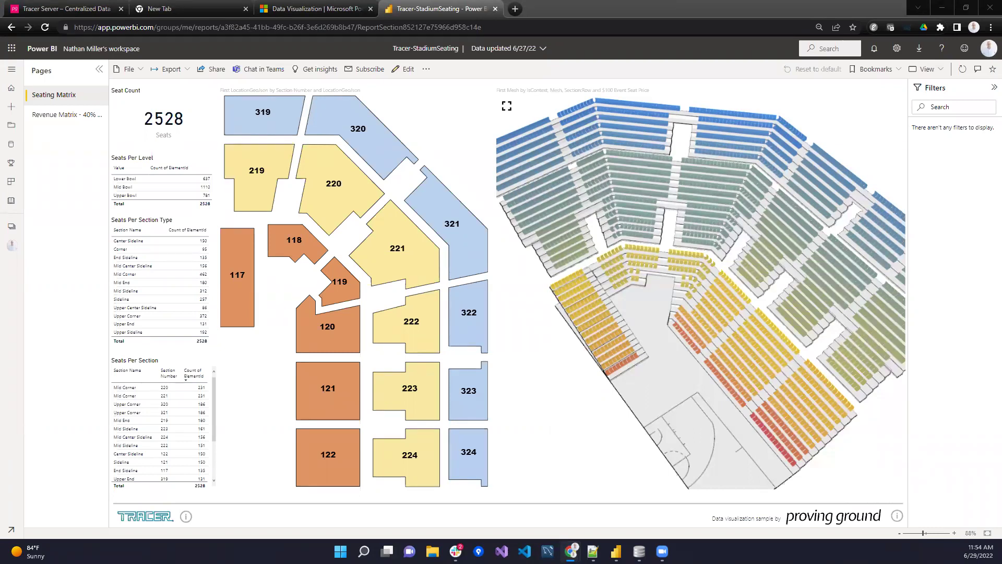
Switch to the Tracer documentation site and open the Tracer for Revit Templates article under Power BI Templates
{"action": "left_click", "coordinate": [101, 9]}
{"action": "scroll", "coordinate": [564, 242], "scroll_direction": "down", "scroll_amount": 4}
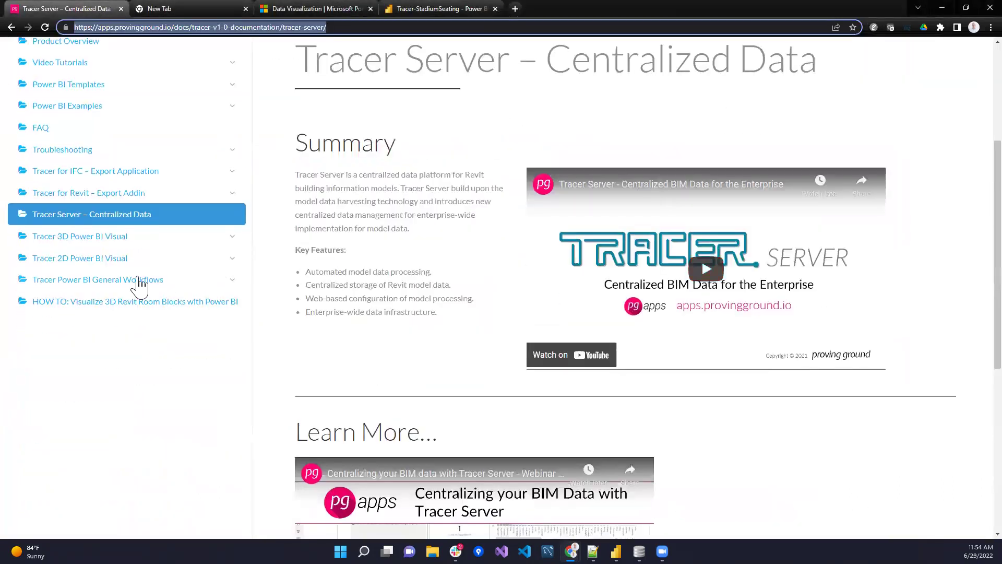
{"action": "scroll", "coordinate": [139, 286], "scroll_direction": "up", "scroll_amount": 4}
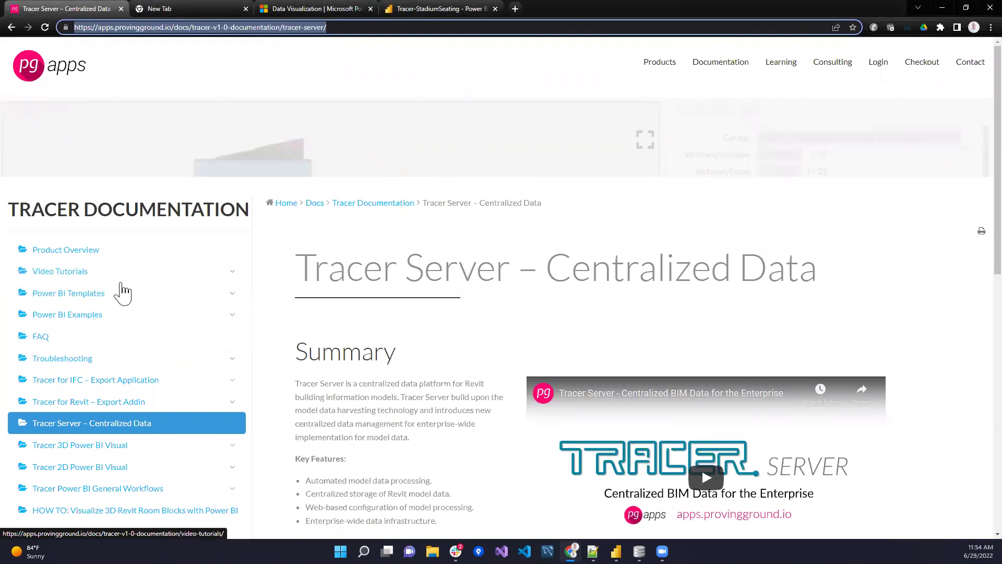
{"action": "left_click", "coordinate": [121, 303]}
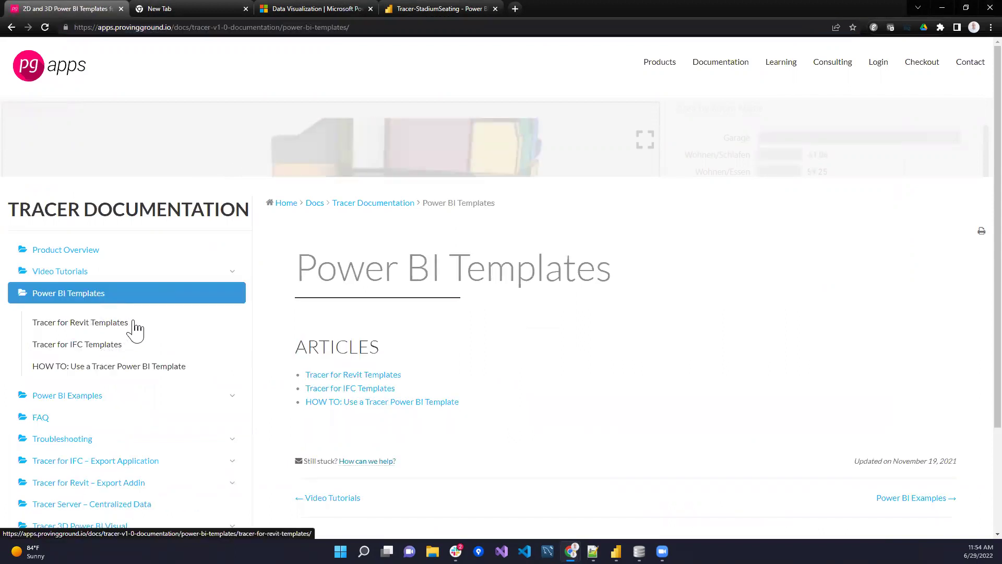
{"action": "left_click", "coordinate": [134, 328]}
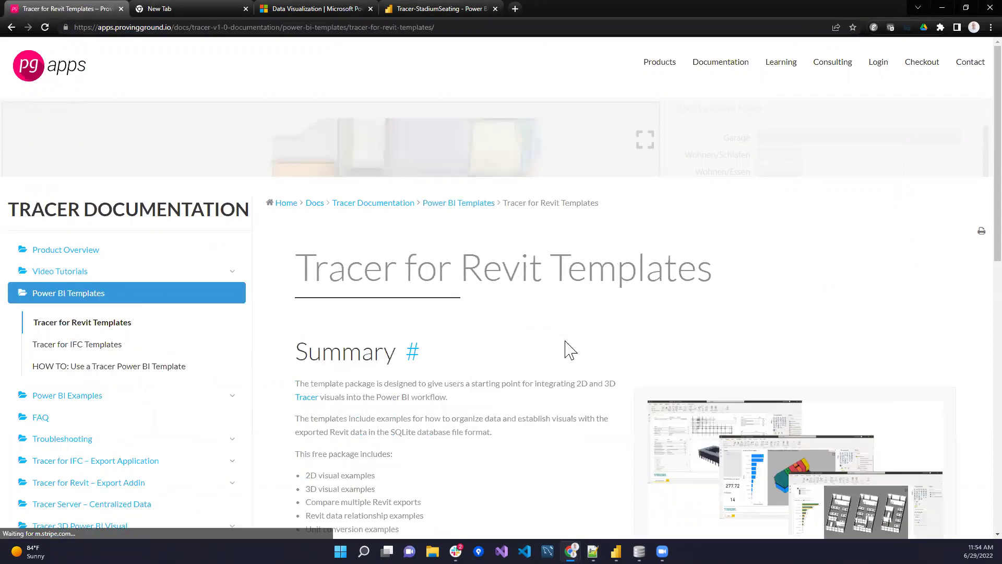
{"action": "scroll", "coordinate": [570, 349], "scroll_direction": "down", "scroll_amount": 3}
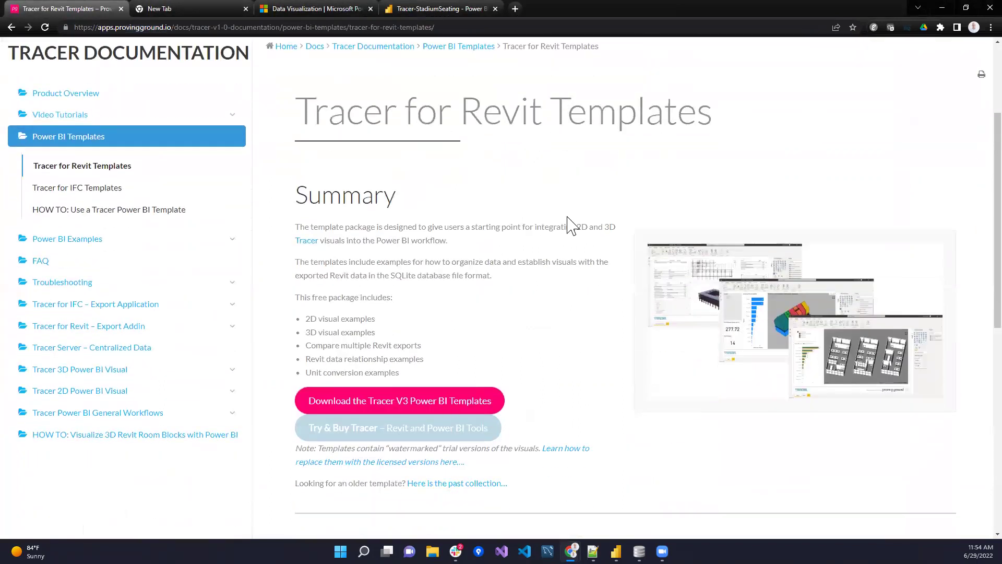
Open the Introduction to Tracer for Revit article under Video Tutorials in the Tracer documentation
{"action": "scroll", "coordinate": [767, 196], "scroll_direction": "down", "scroll_amount": 1}
{"action": "scroll", "coordinate": [712, 219], "scroll_direction": "up", "scroll_amount": 3}
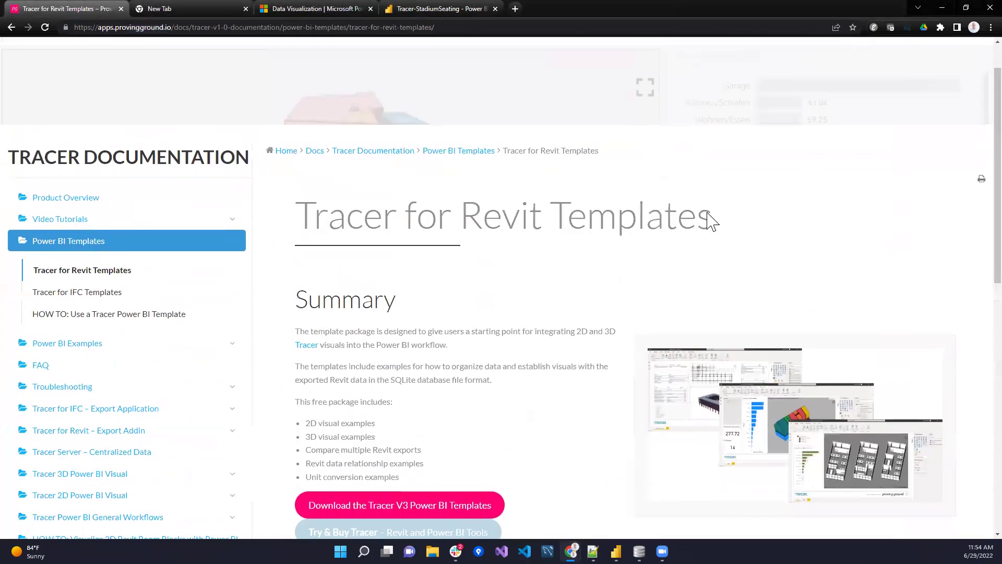
{"action": "scroll", "coordinate": [701, 223], "scroll_direction": "down", "scroll_amount": 1}
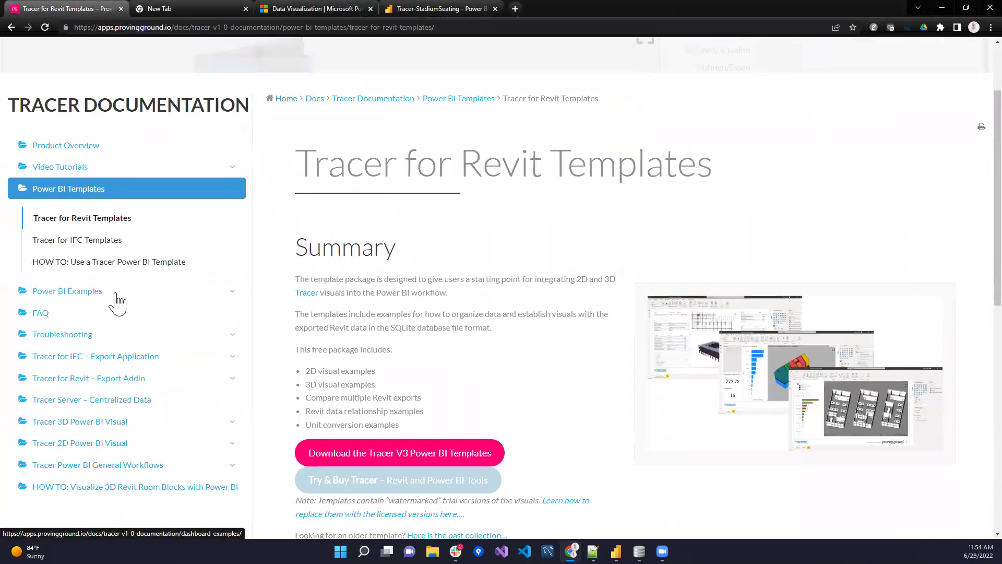
{"action": "left_click", "coordinate": [94, 171]}
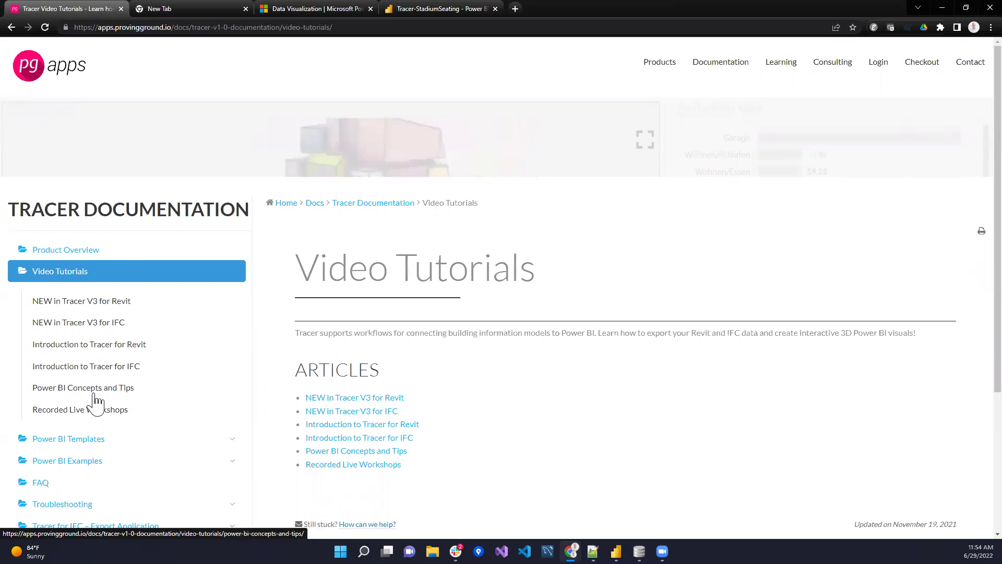
{"action": "left_click", "coordinate": [87, 348]}
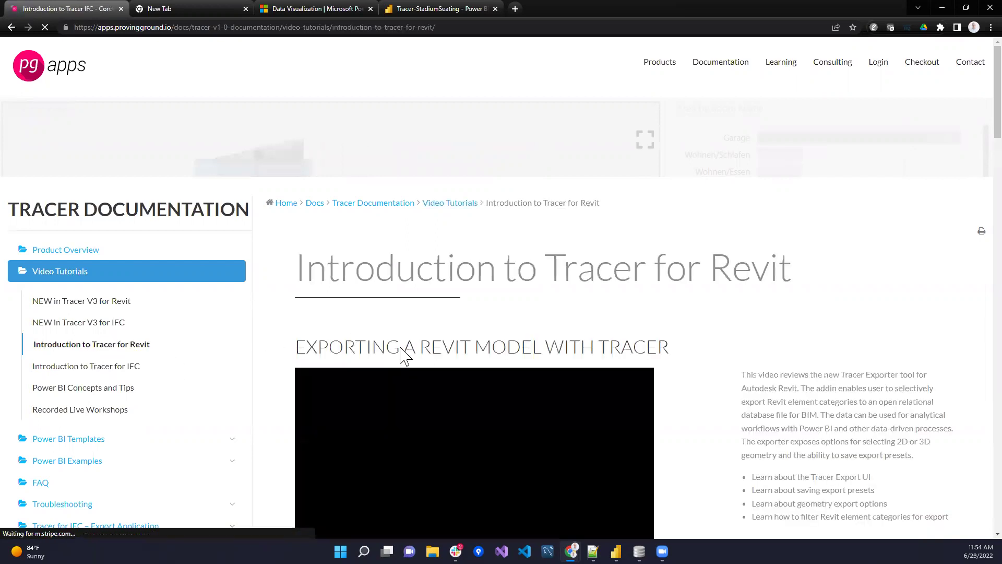
Look through the tutorial videos on the Introduction to Tracer for Revit page, down to combining data from multiple Revit models
{"action": "scroll", "coordinate": [532, 390], "scroll_direction": "down", "scroll_amount": 7}
{"action": "scroll", "coordinate": [528, 383], "scroll_direction": "down", "scroll_amount": 14}
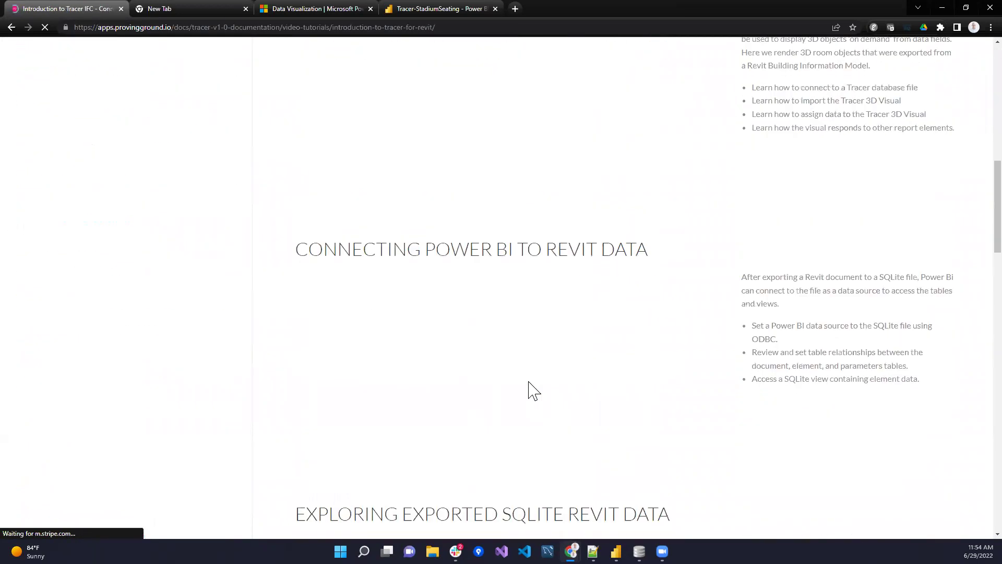
{"action": "scroll", "coordinate": [532, 390], "scroll_direction": "down", "scroll_amount": 11}
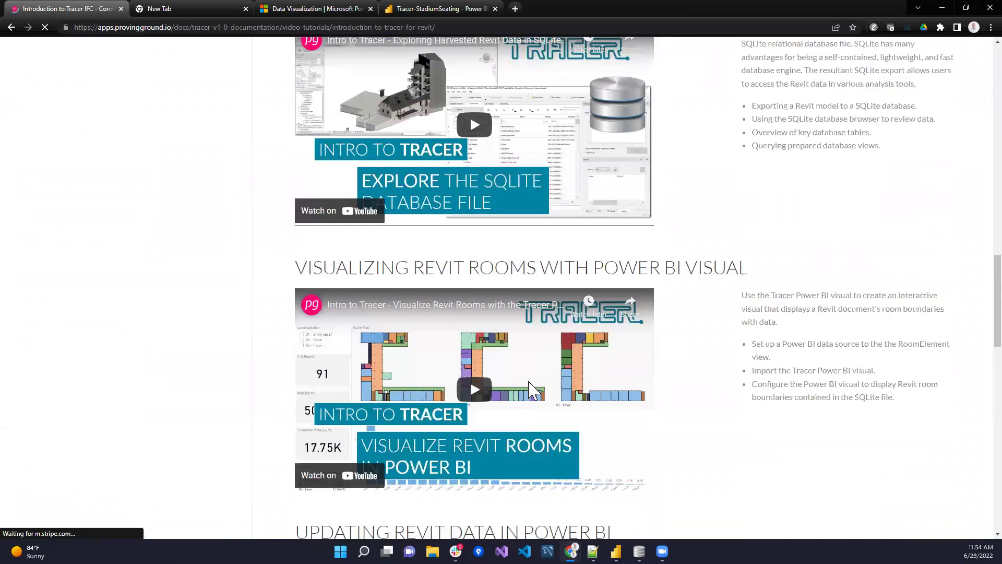
{"action": "scroll", "coordinate": [531, 388], "scroll_direction": "down", "scroll_amount": 8}
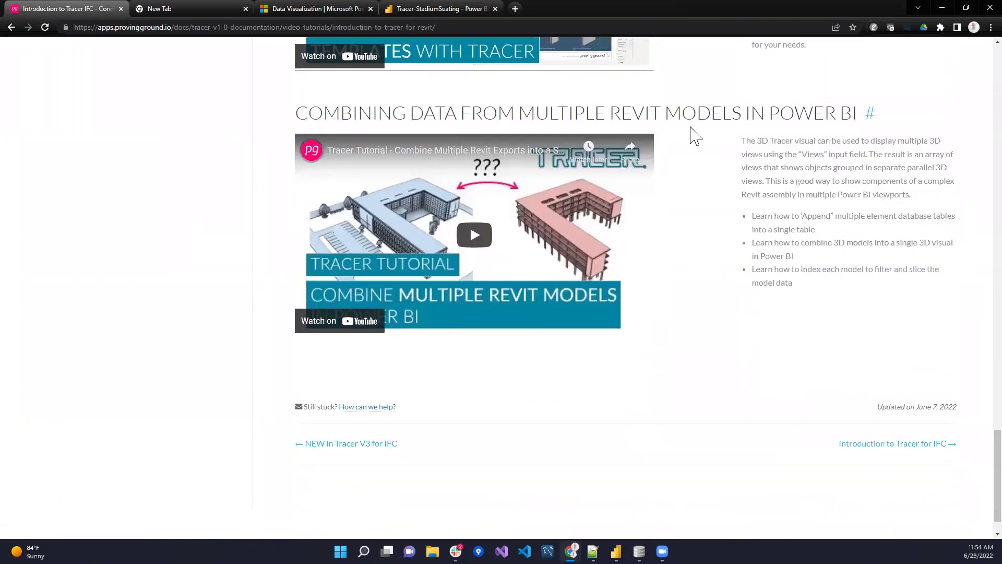
{"action": "scroll", "coordinate": [715, 172], "scroll_direction": "up", "scroll_amount": 1}
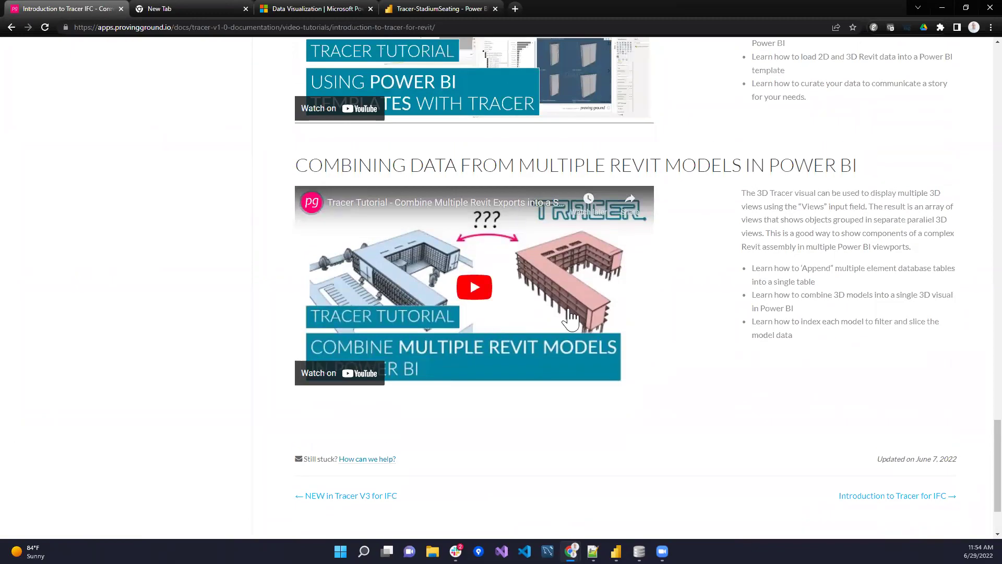
{"action": "scroll", "coordinate": [543, 240], "scroll_direction": "up", "scroll_amount": 18}
{"action": "scroll", "coordinate": [571, 318], "scroll_direction": "up", "scroll_amount": 16}
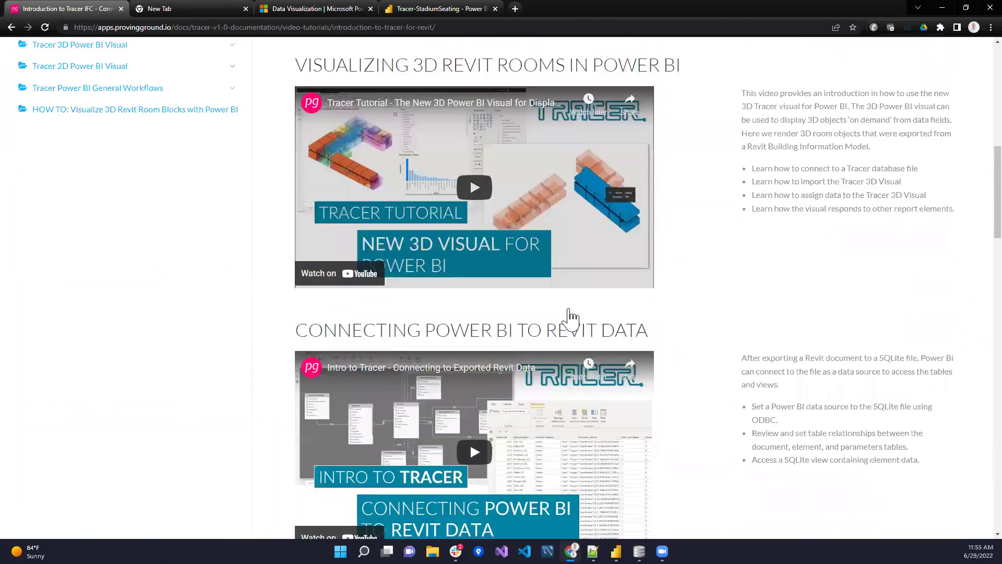
Open the Tracer Server – Centralized Data article and look at its summary and video
{"action": "scroll", "coordinate": [439, 308], "scroll_direction": "down", "scroll_amount": 2}
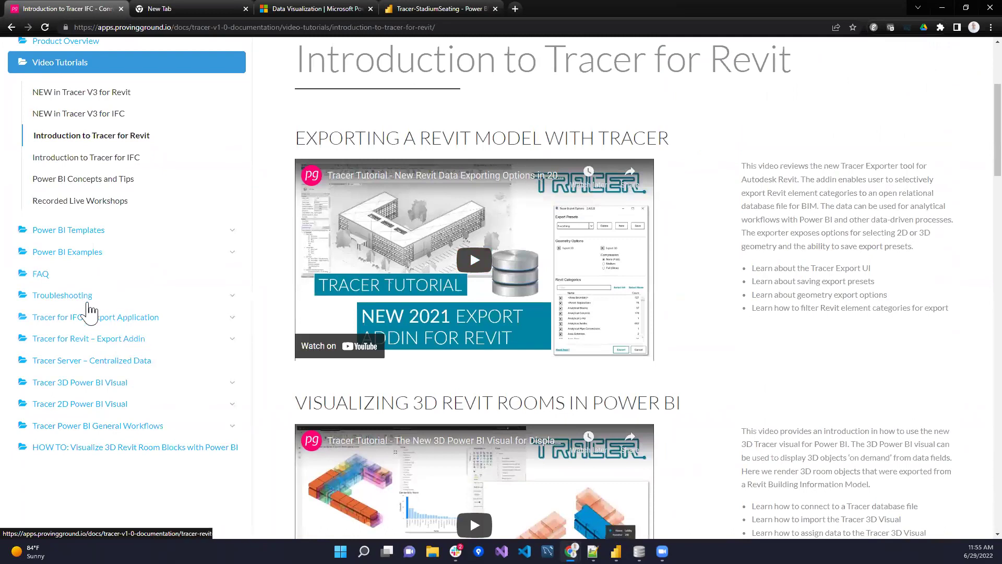
{"action": "left_click", "coordinate": [157, 360]}
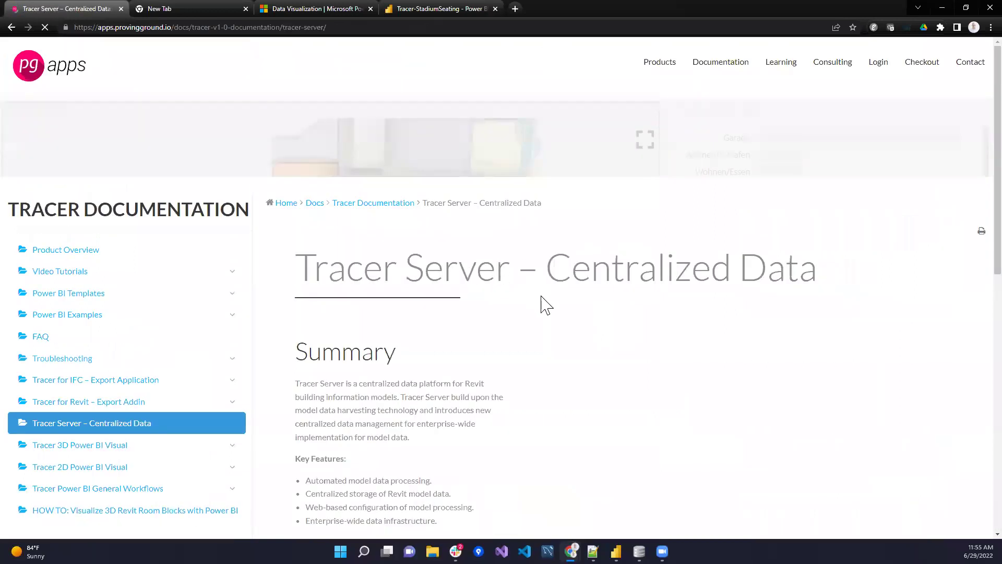
{"action": "scroll", "coordinate": [456, 338], "scroll_direction": "down", "scroll_amount": 2}
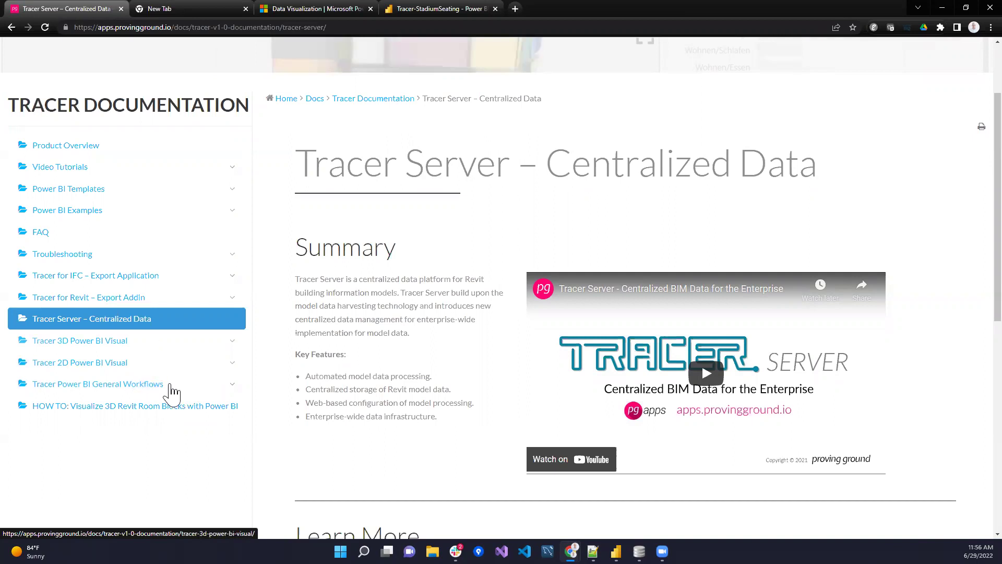
Open the article on converting from imperial to metric units using Power BI columns, under Tracer Power BI General Workflows
{"action": "left_click", "coordinate": [183, 391]}
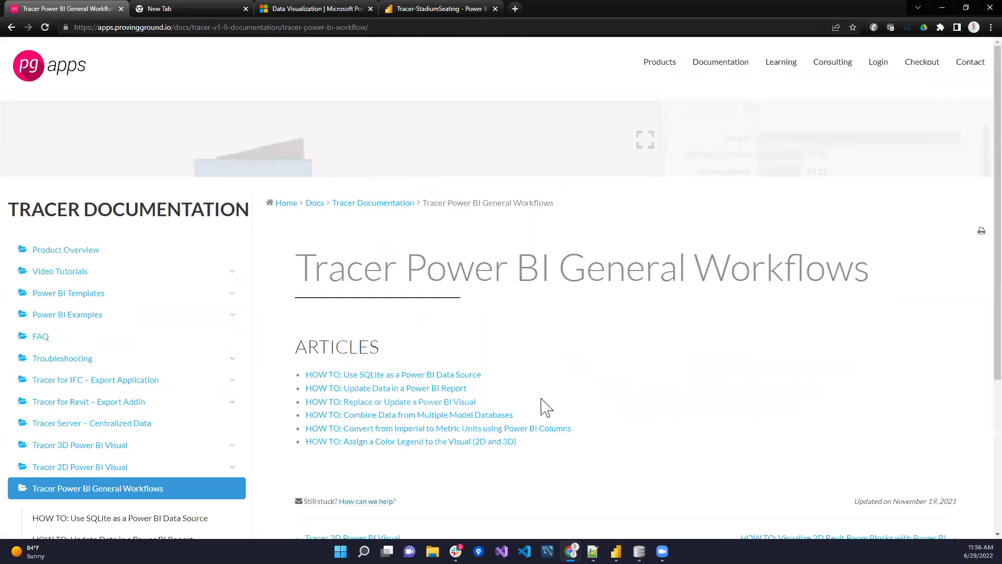
{"action": "scroll", "coordinate": [351, 438], "scroll_direction": "down", "scroll_amount": 2}
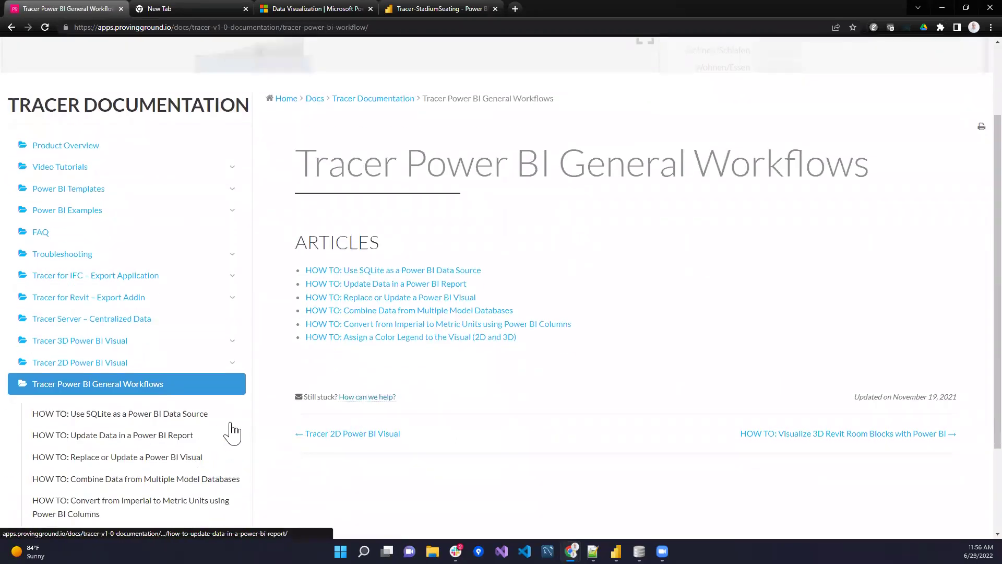
{"action": "scroll", "coordinate": [196, 458], "scroll_direction": "down", "scroll_amount": 1}
{"action": "left_click", "coordinate": [172, 457]}
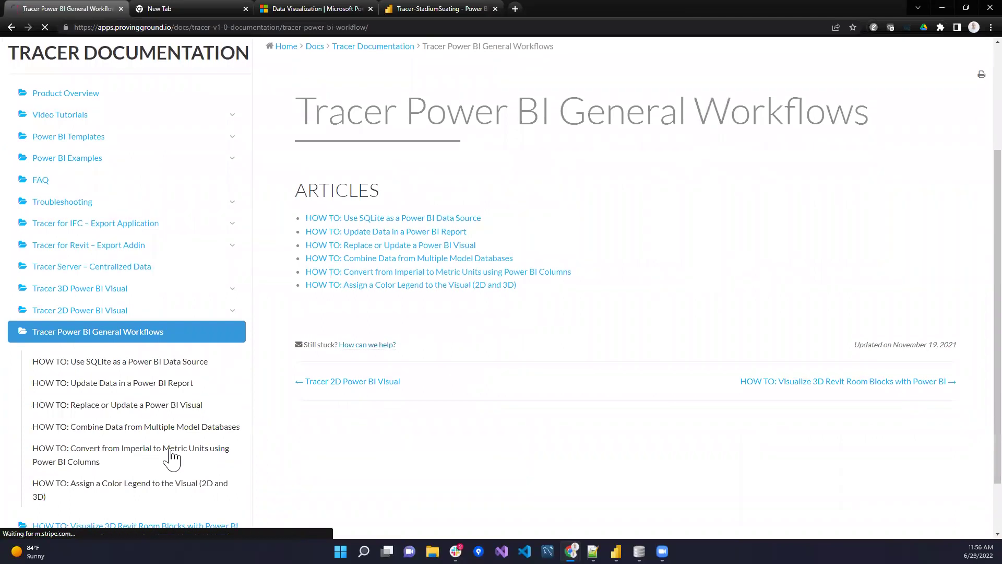
Read the unit conversion article from its summary through the Area field, new column, formula and resulting metric field instructions
{"action": "scroll", "coordinate": [673, 414], "scroll_direction": "down", "scroll_amount": 7}
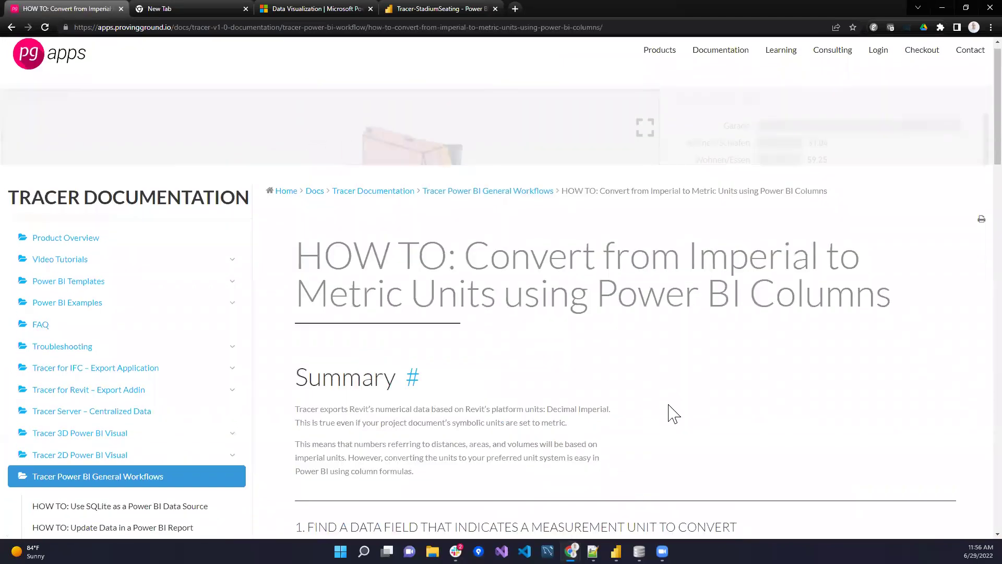
{"action": "scroll", "coordinate": [632, 381], "scroll_direction": "up", "scroll_amount": 4}
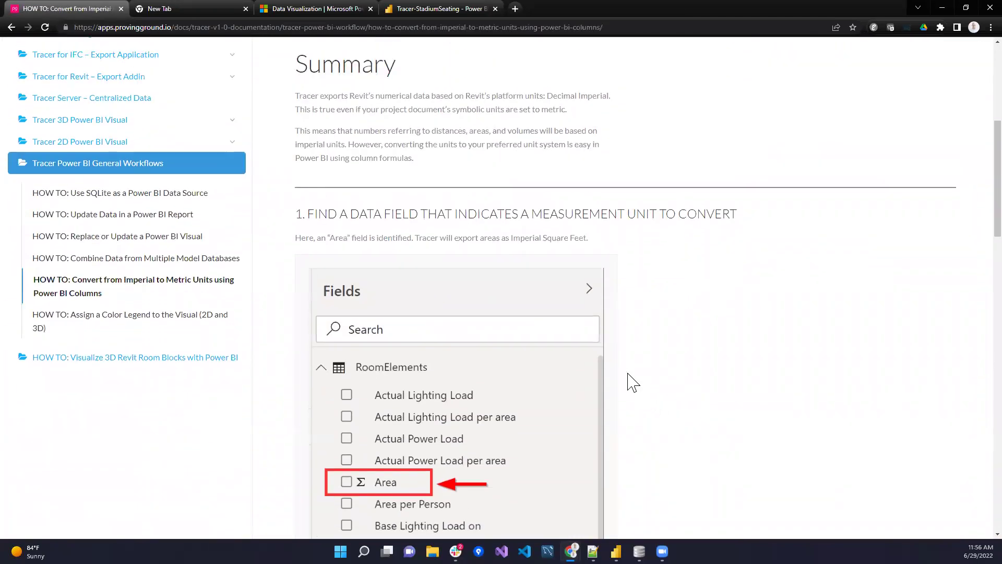
{"action": "scroll", "coordinate": [632, 383], "scroll_direction": "down", "scroll_amount": 3}
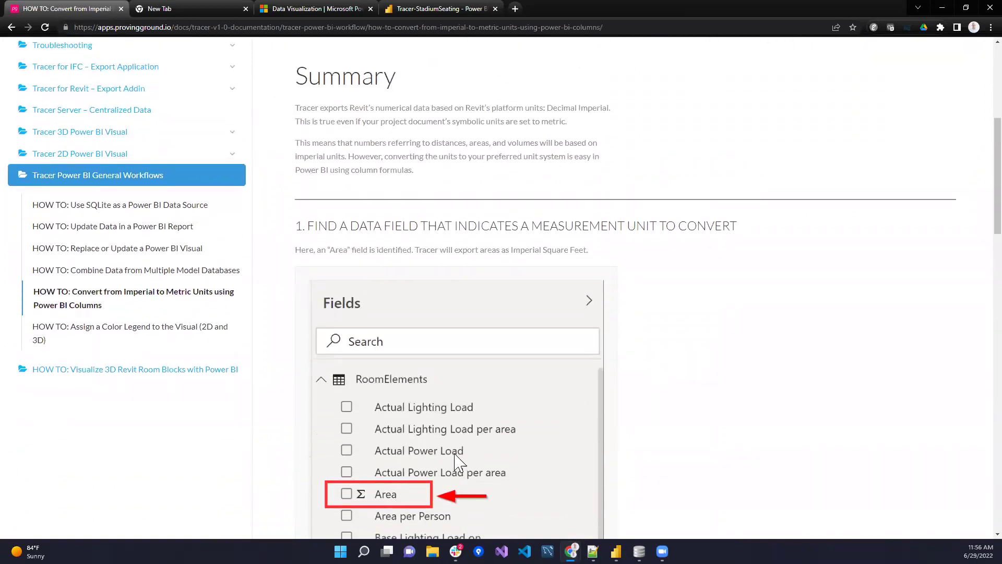
{"action": "scroll", "coordinate": [481, 445], "scroll_direction": "down", "scroll_amount": 3}
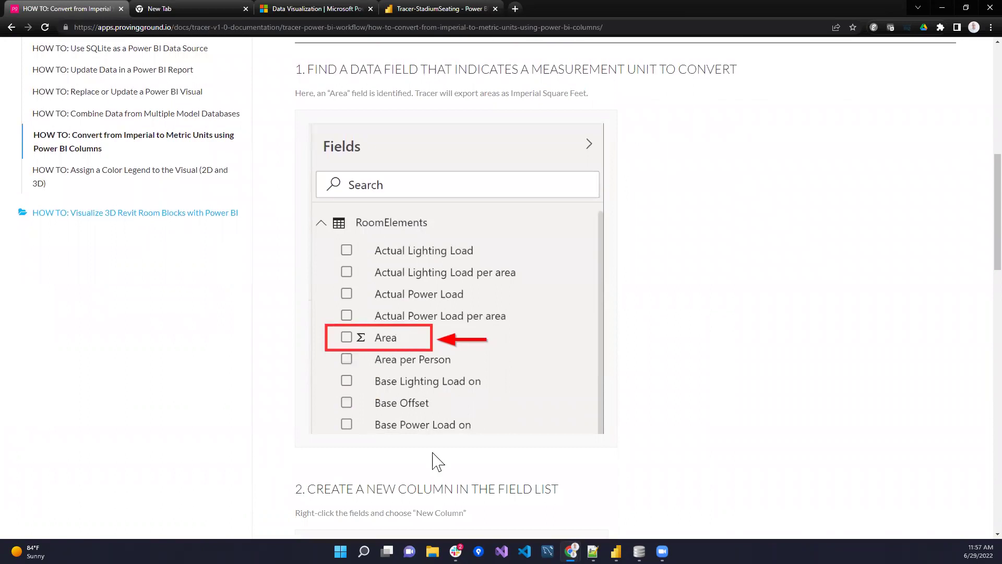
{"action": "scroll", "coordinate": [452, 351], "scroll_direction": "down", "scroll_amount": 7}
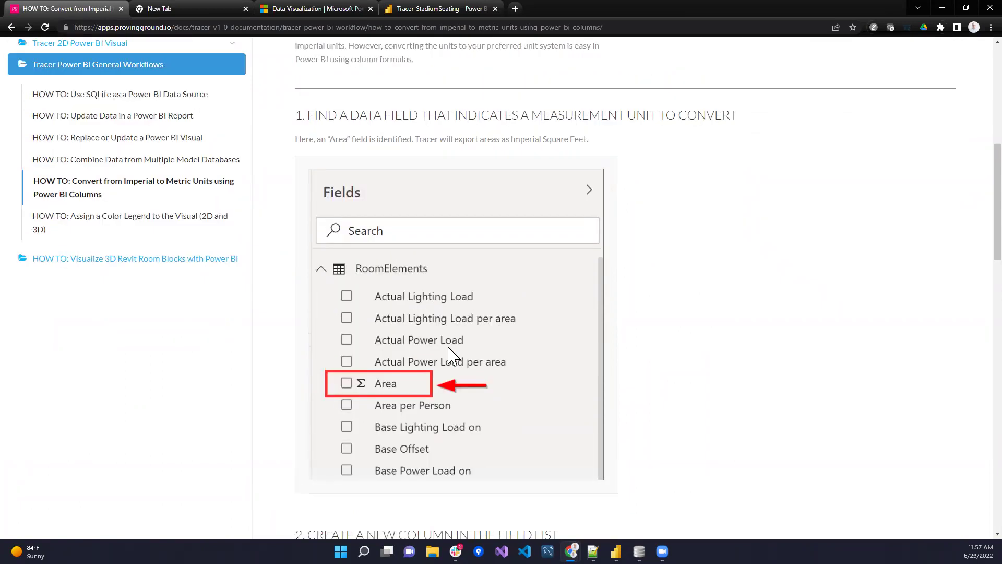
{"action": "scroll", "coordinate": [452, 357], "scroll_direction": "down", "scroll_amount": 4}
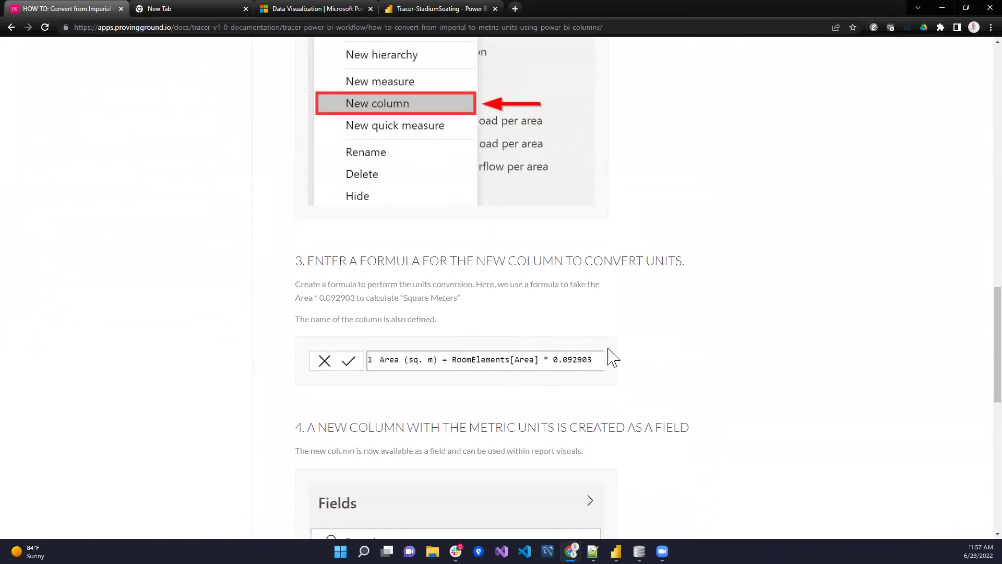
{"action": "scroll", "coordinate": [621, 373], "scroll_direction": "up", "scroll_amount": 1}
{"action": "scroll", "coordinate": [622, 374], "scroll_direction": "down", "scroll_amount": 6}
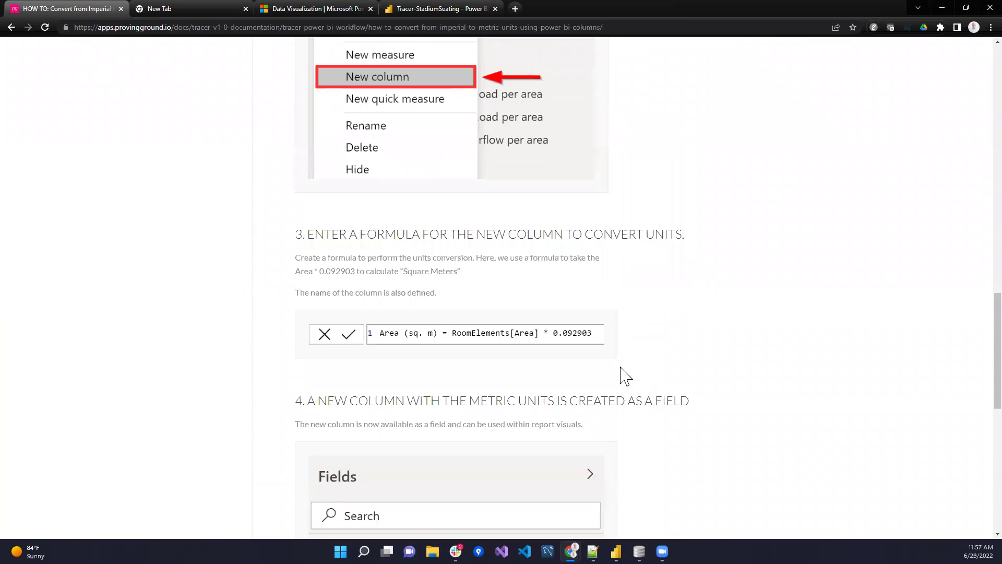
{"action": "scroll", "coordinate": [529, 406], "scroll_direction": "down", "scroll_amount": 1}
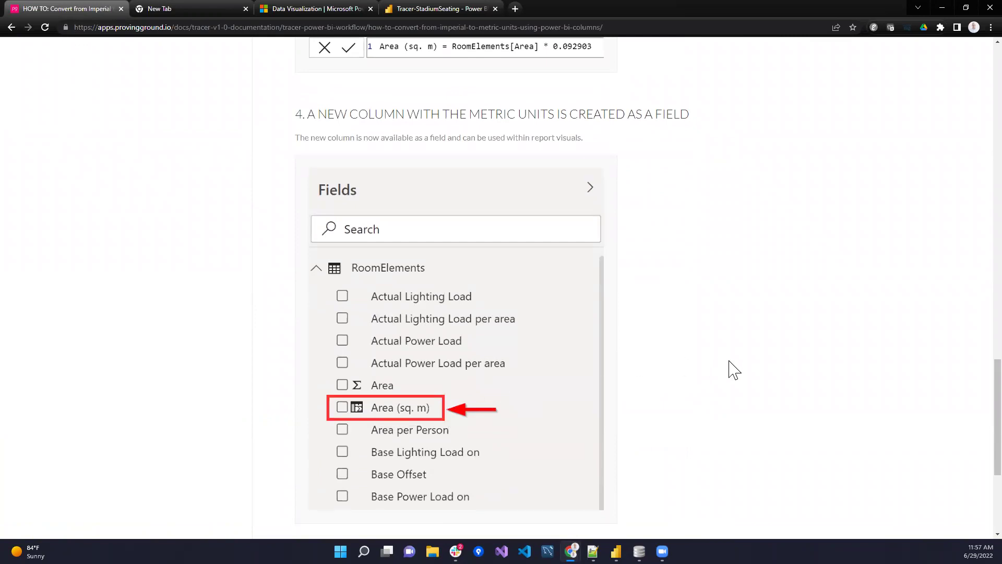
Go back over the conversion formula and new column instructions, returning to the Area field example in the article's first section
{"action": "scroll", "coordinate": [726, 369], "scroll_direction": "up", "scroll_amount": 3}
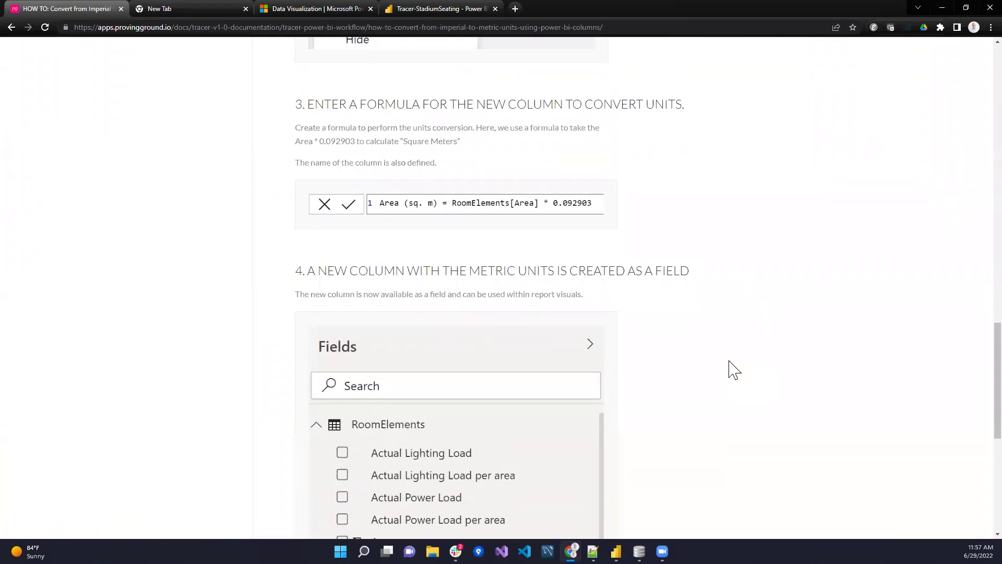
{"action": "scroll", "coordinate": [684, 261], "scroll_direction": "up", "scroll_amount": 3}
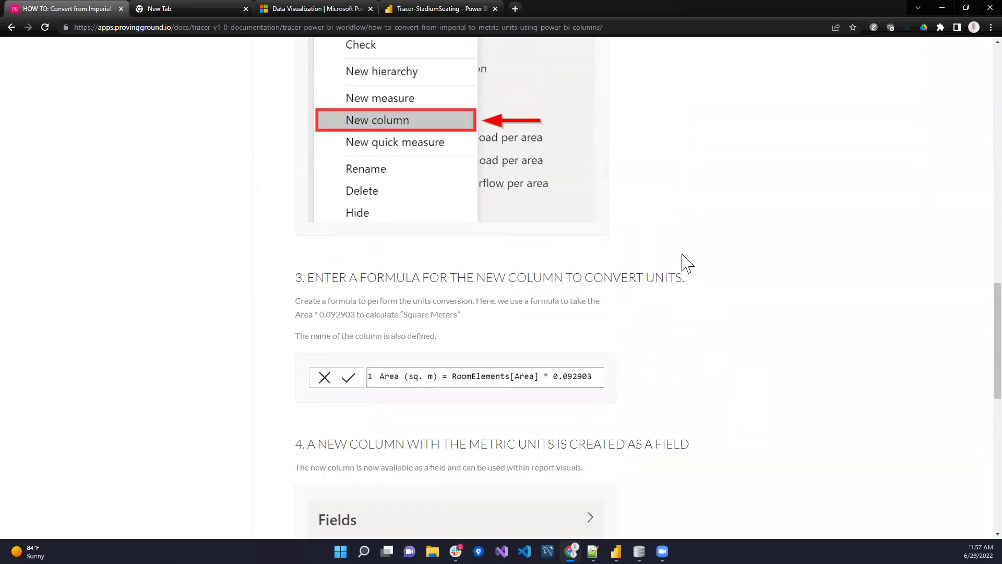
{"action": "scroll", "coordinate": [687, 262], "scroll_direction": "up", "scroll_amount": 2}
{"action": "scroll", "coordinate": [686, 262], "scroll_direction": "up", "scroll_amount": 1}
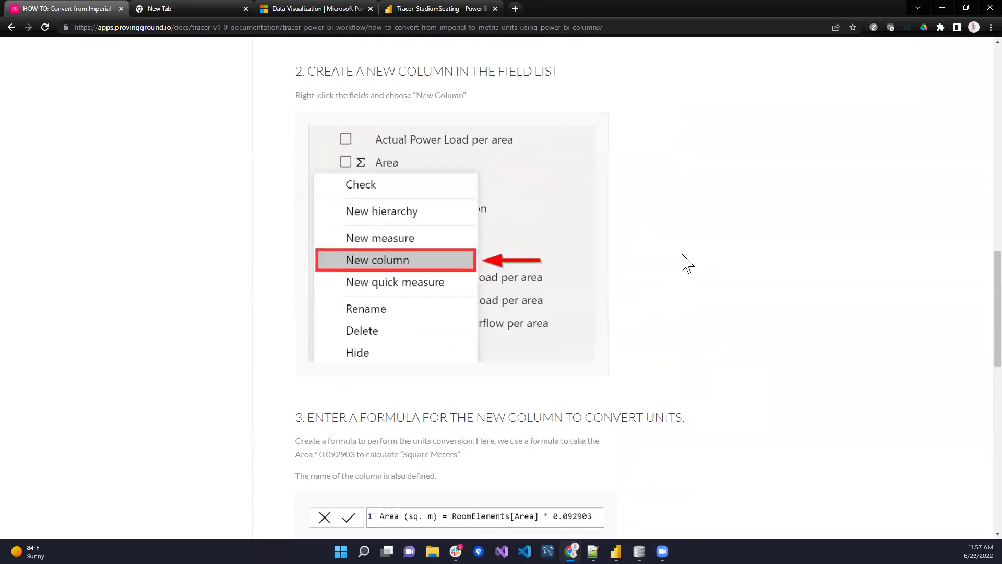
{"action": "scroll", "coordinate": [687, 263], "scroll_direction": "up", "scroll_amount": 4}
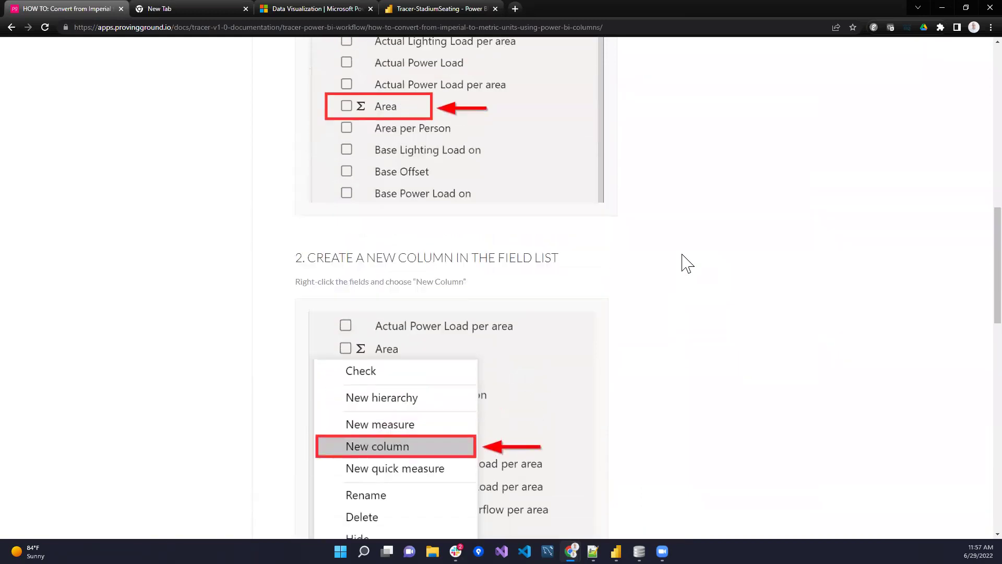
{"action": "scroll", "coordinate": [687, 262], "scroll_direction": "up", "scroll_amount": 10}
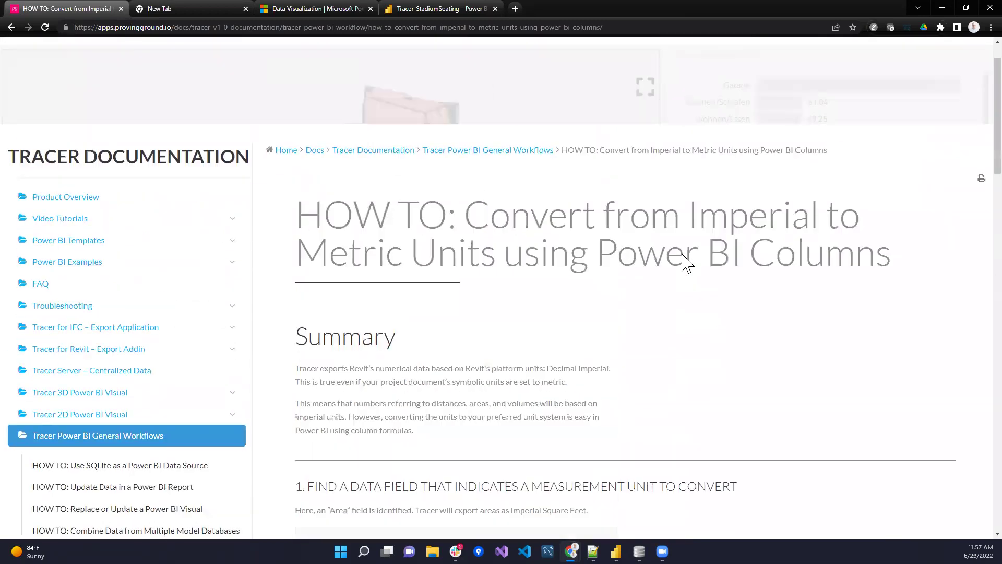
{"action": "scroll", "coordinate": [687, 262], "scroll_direction": "down", "scroll_amount": 4}
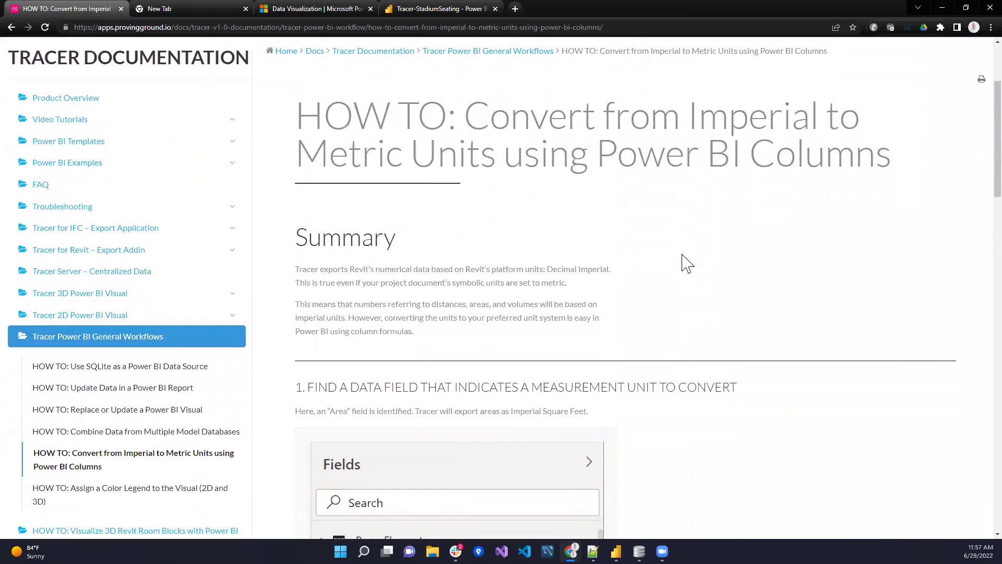
{"action": "scroll", "coordinate": [686, 263], "scroll_direction": "down", "scroll_amount": 3}
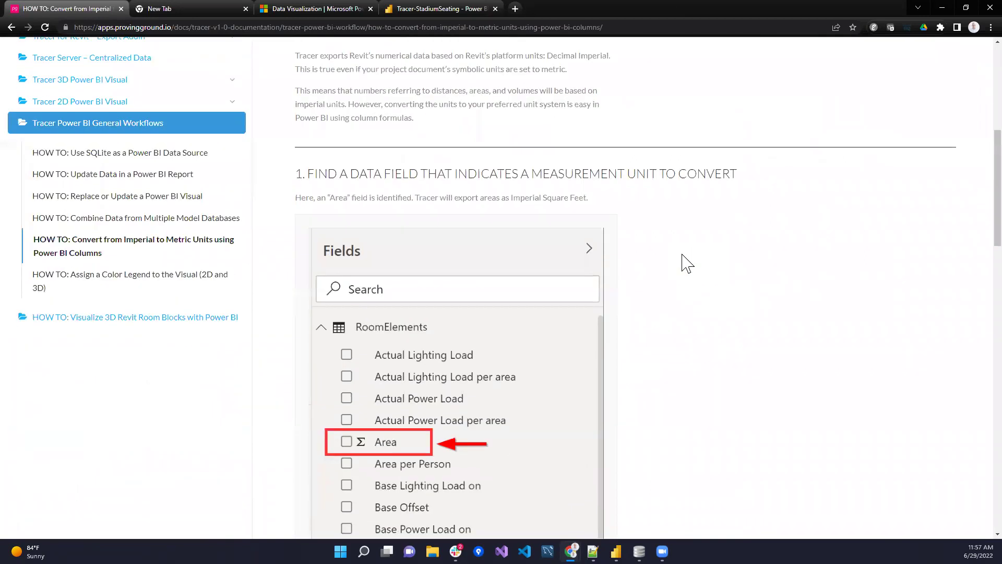
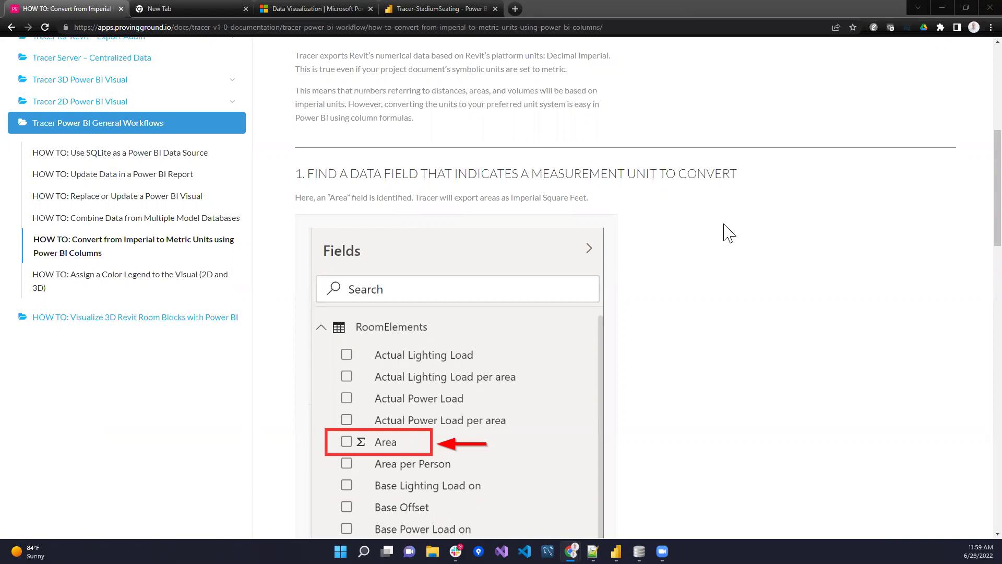
{"action": "scroll", "coordinate": [729, 232], "scroll_direction": "up", "scroll_amount": 7}
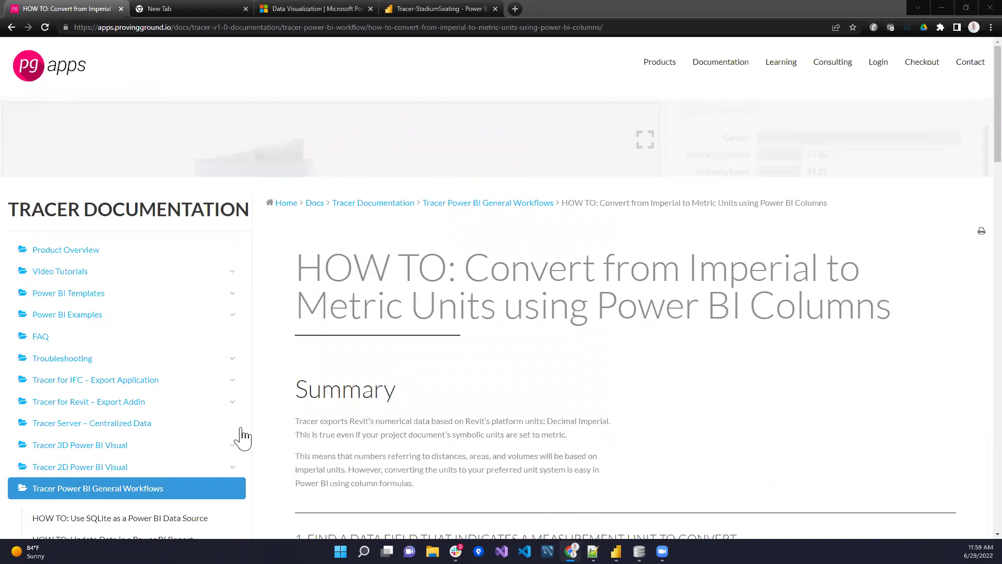
{"action": "scroll", "coordinate": [153, 464], "scroll_direction": "down", "scroll_amount": 2}
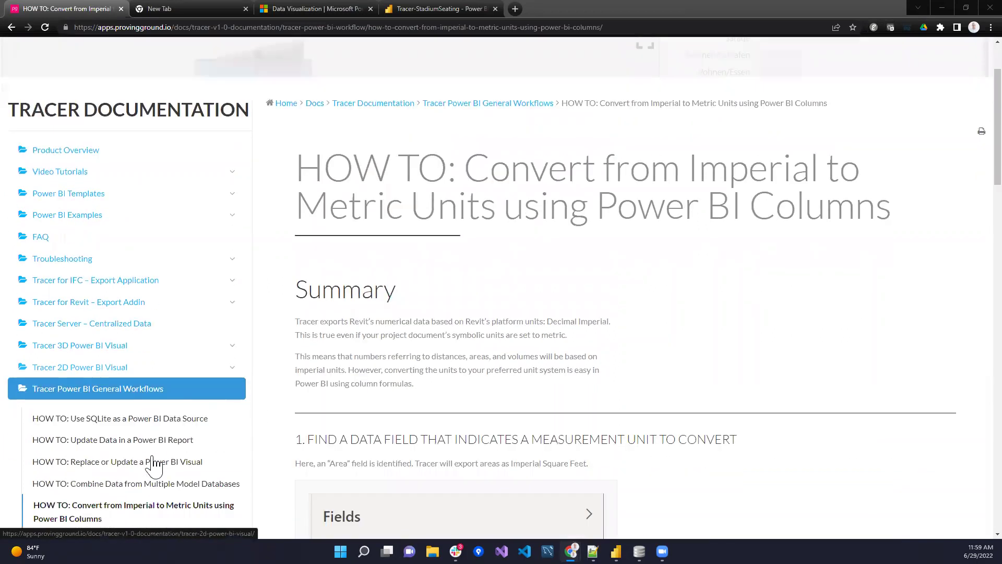
{"action": "scroll", "coordinate": [153, 464], "scroll_direction": "down", "scroll_amount": 4}
{"action": "scroll", "coordinate": [154, 464], "scroll_direction": "up", "scroll_amount": 6}
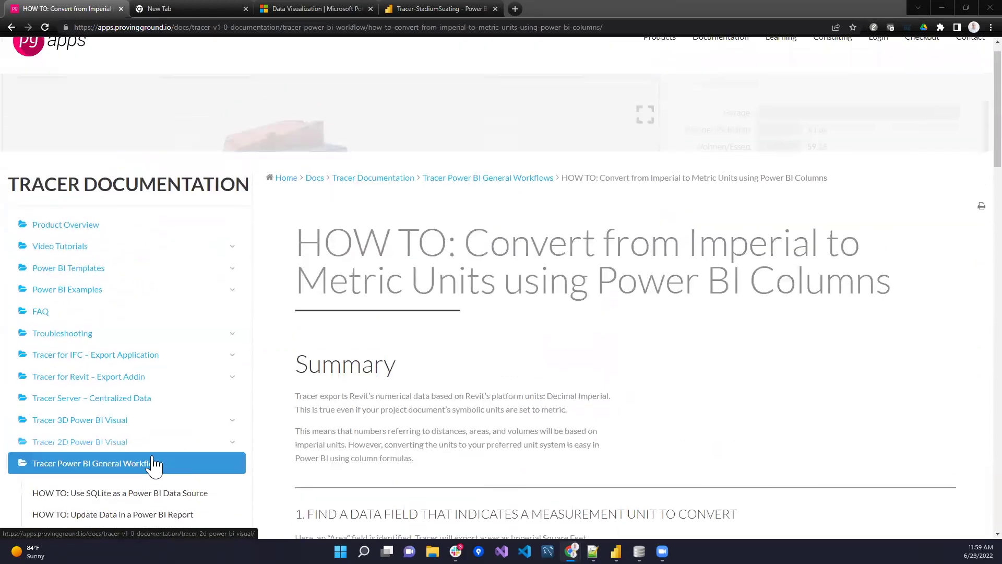
{"action": "scroll", "coordinate": [154, 465], "scroll_direction": "up", "scroll_amount": 1}
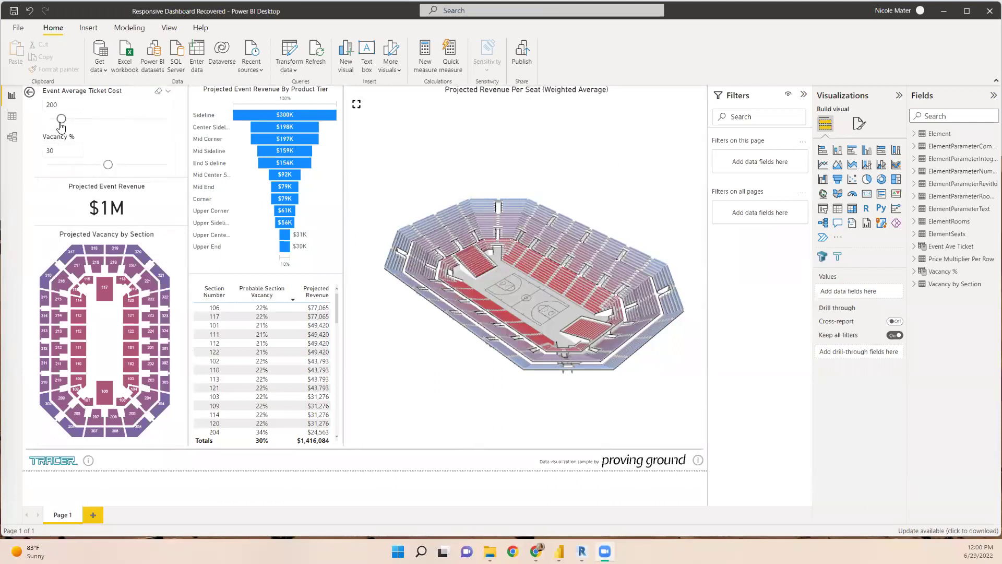
In the Power BI Desktop responsive dashboard, set Event Average Ticket Cost to 800 and try Vacancy % at 50 before setting it to 10
{"action": "left_click_drag", "start_coordinate": [61, 119], "coordinate": [141, 119]}
{"action": "left_click_drag", "start_coordinate": [107, 166], "coordinate": [149, 168]}
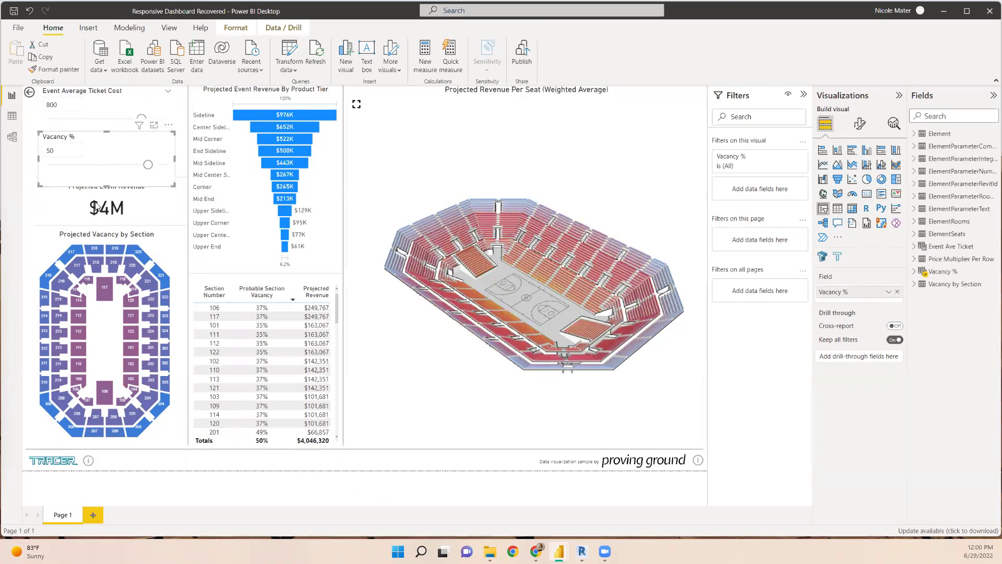
{"action": "left_click_drag", "start_coordinate": [148, 165], "coordinate": [68, 165]}
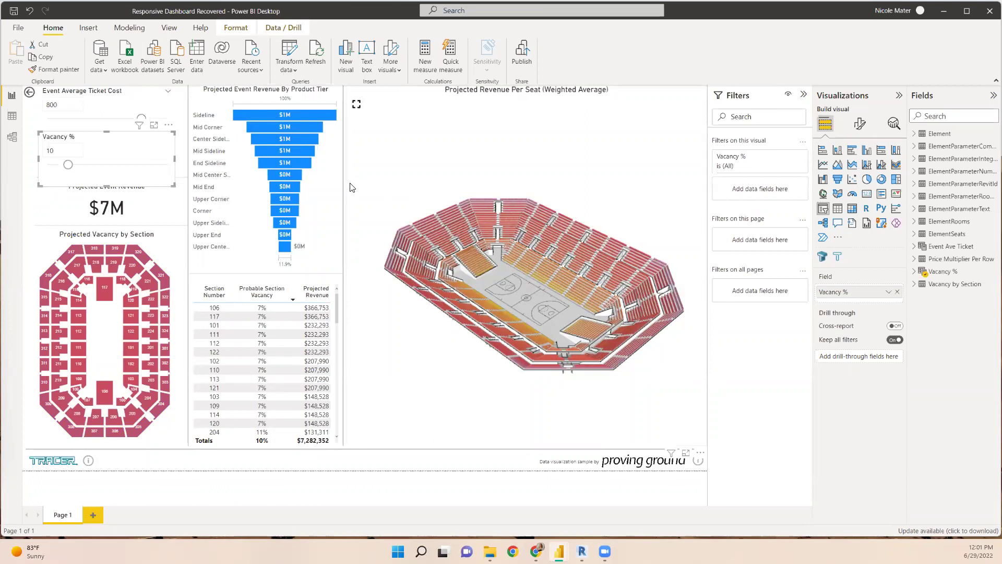
{"action": "left_click", "coordinate": [600, 497]}
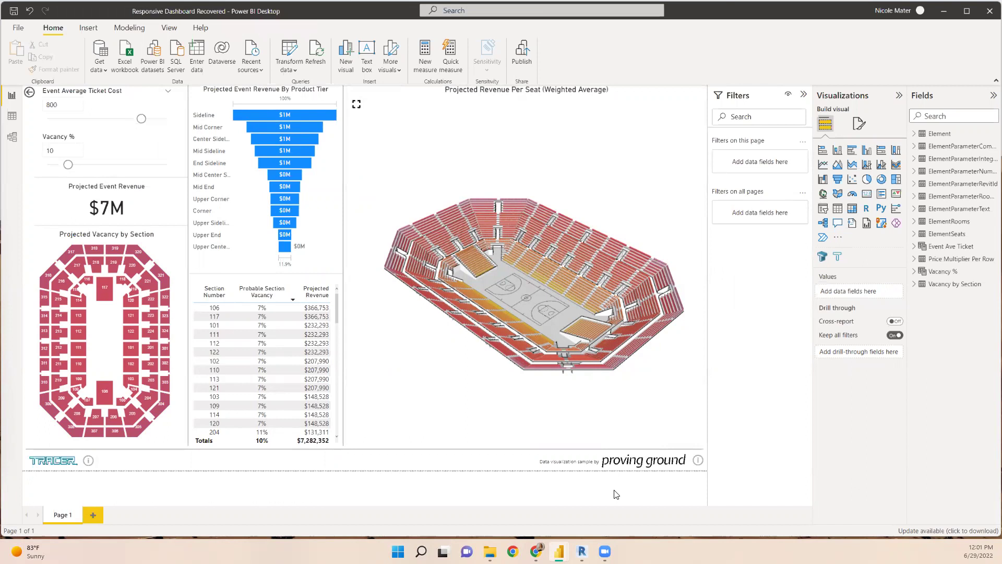